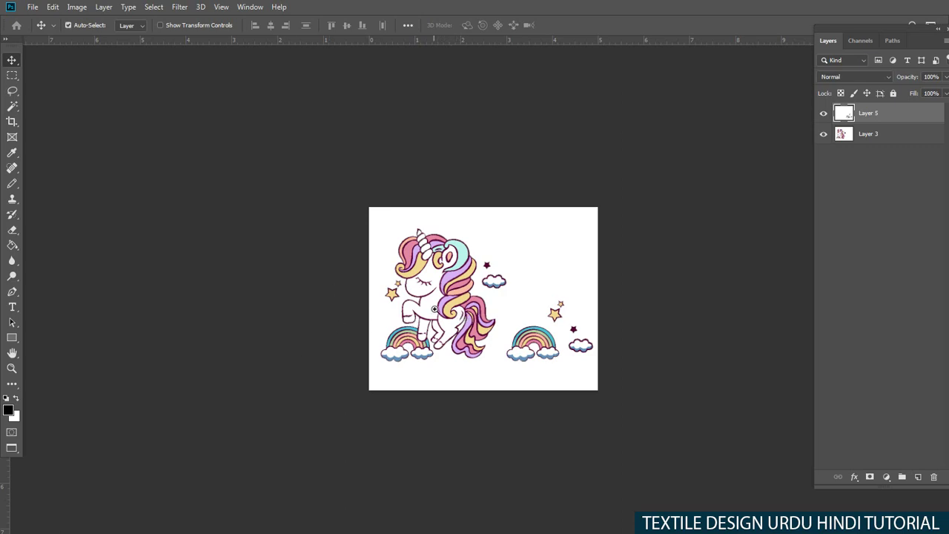
# Step: Enlarge the 5 × 4 inch canvas to 30 × 30 inches and zoom out to see it
pyautogui.scroll(2, 434, 308)
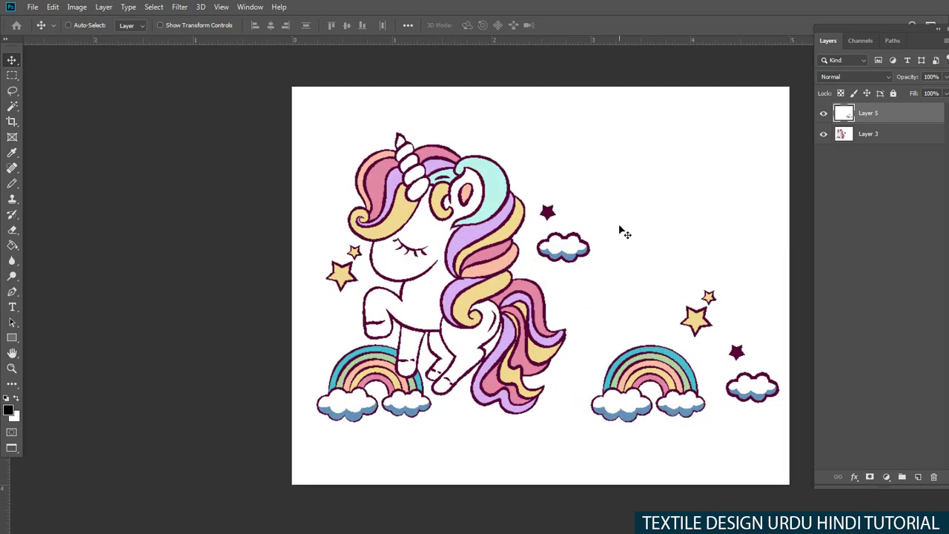
pyautogui.hotkey('ctrl', 'alt', 'c')
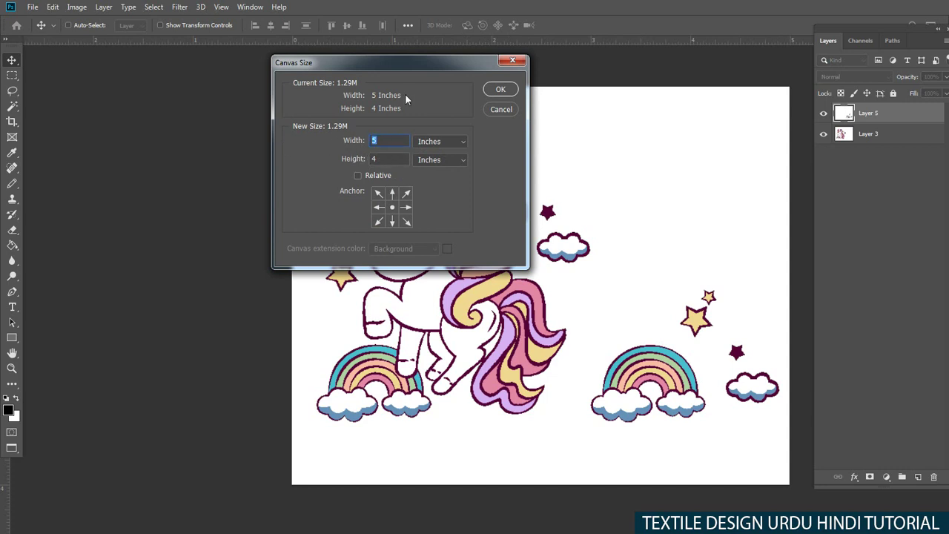
pyautogui.write('30')
pyautogui.press('Return')
pyautogui.scroll(-5, 403, 316)
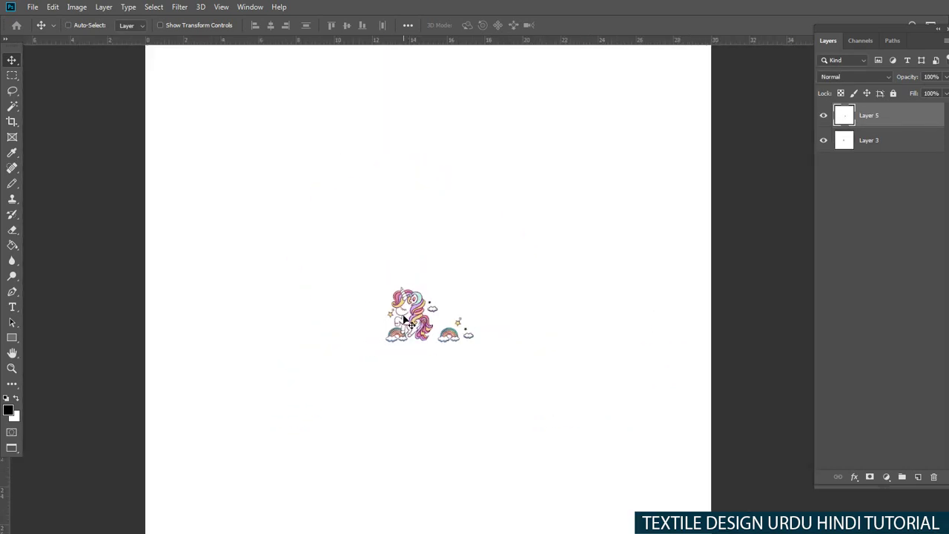
# Step: Pull the Layer 3 unicorn and the rainbow cluster apart: unicorn up-left, rainbow right
pyautogui.rightClick(406, 321)
pyautogui.click(435, 322)
pyautogui.moveTo(436, 326); pyautogui.dragTo(410, 299)
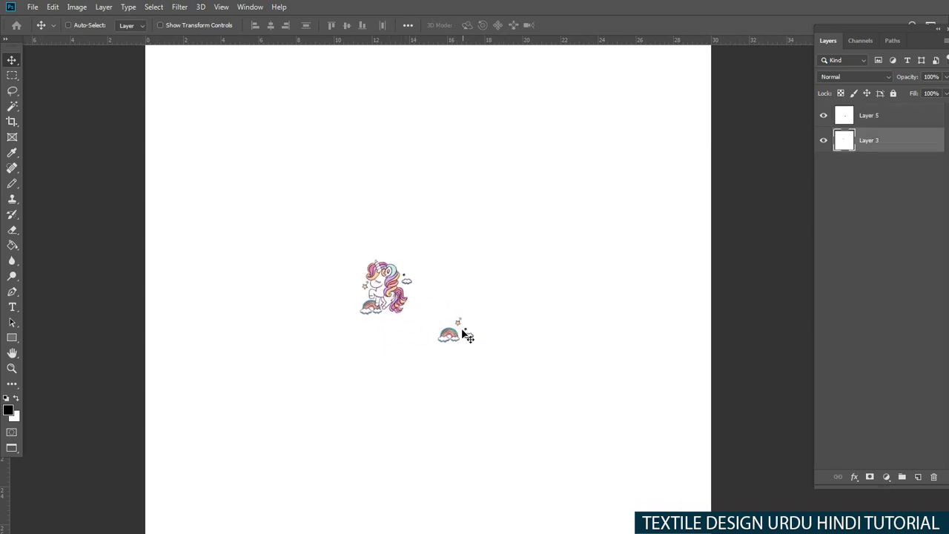
pyautogui.moveTo(450, 335); pyautogui.dragTo(523, 318)
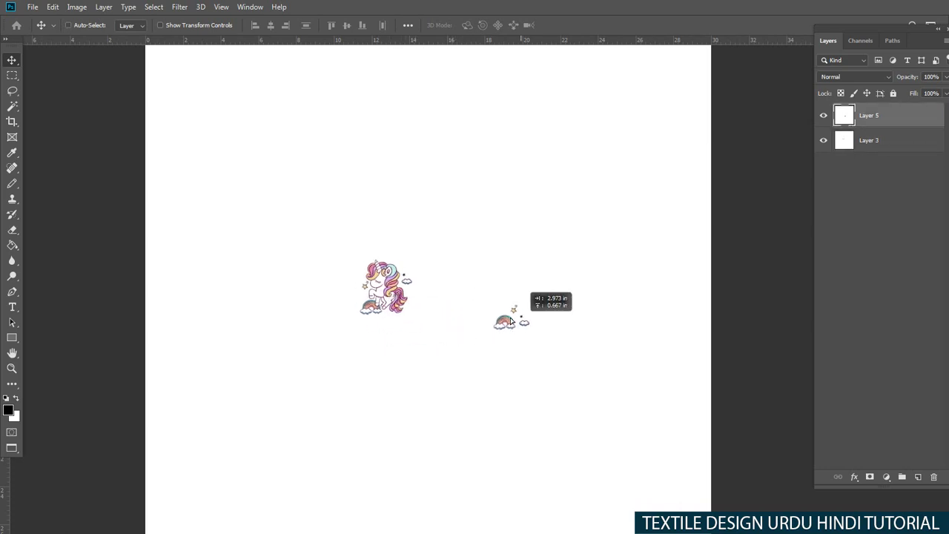
pyautogui.scroll(1, 442, 298)
pyautogui.scroll(3, 441, 298)
pyautogui.scroll(-3, 449, 284)
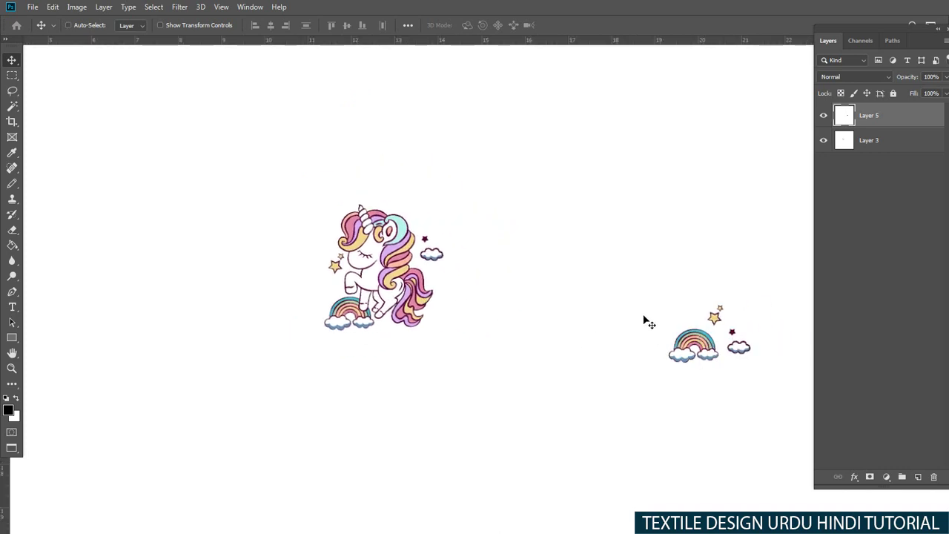
# Step: Move the unicorn down-right and Alt-drag a duplicate unicorn onto the right side
pyautogui.rightClick(423, 290)
pyautogui.click(434, 276)
pyautogui.moveTo(435, 282); pyautogui.dragTo(519, 371)
pyautogui.scroll(-2, 490, 356)
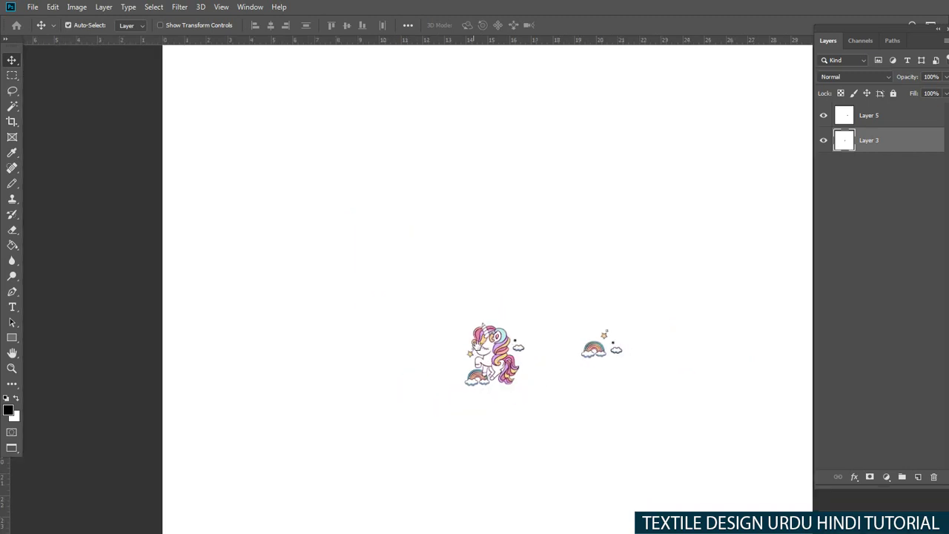
pyautogui.hotkey('ctrl', 't')
pyautogui.scroll(1, 467, 339)
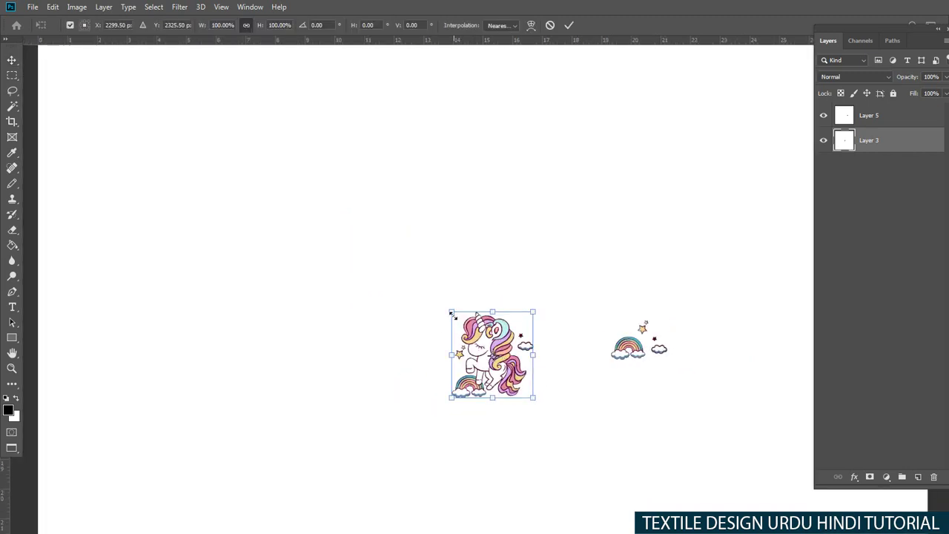
pyautogui.press('Return')
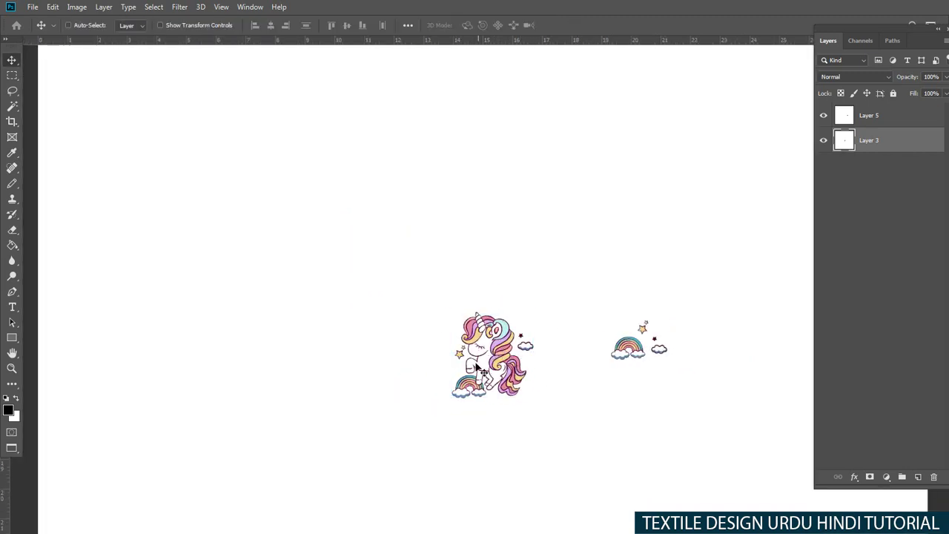
pyautogui.moveTo(476, 367); pyautogui.dragTo(445, 374)
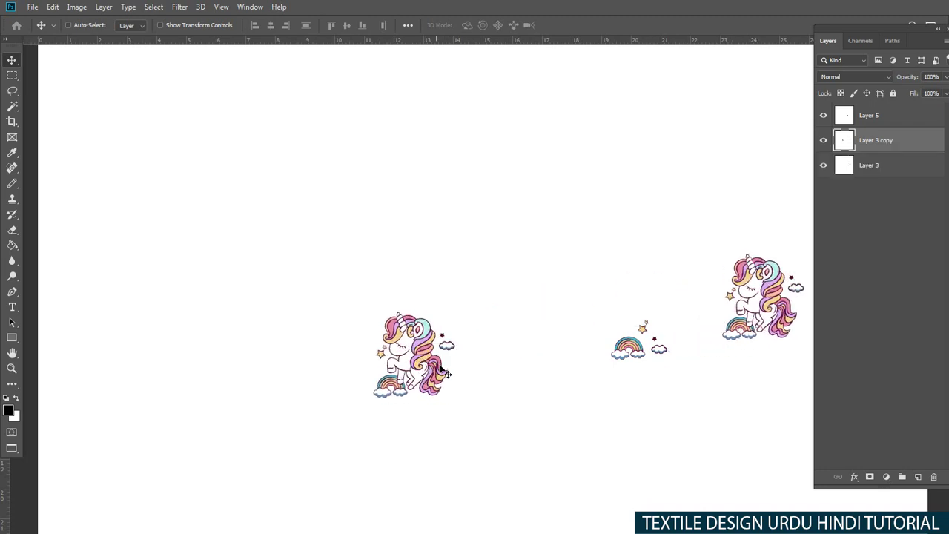
# Step: Dismiss the move error and shift the small rainbow on Layer 5 further right and down
pyautogui.click(878, 167)
pyautogui.moveTo(709, 265); pyautogui.dragTo(656, 309)
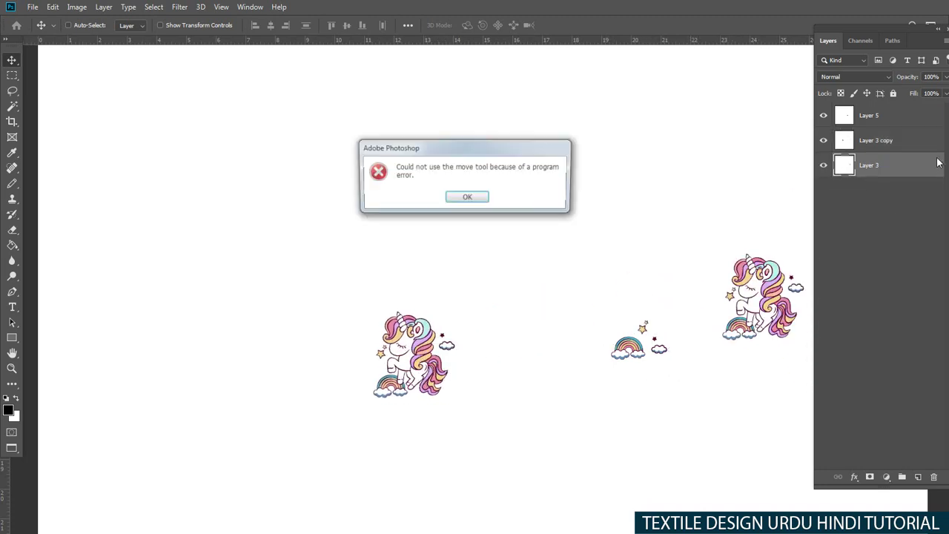
pyautogui.press('Return')
pyautogui.click(875, 140)
pyautogui.moveTo(614, 348); pyautogui.dragTo(705, 391)
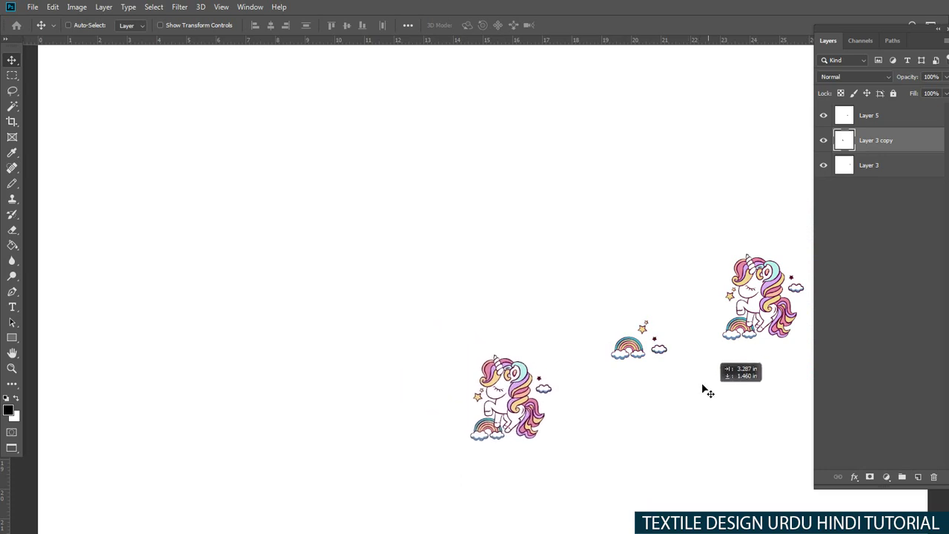
pyautogui.hotkey('ctrl', 'z')
pyautogui.keyDown('ctrl'); pyautogui.click(636, 346); pyautogui.keyUp('ctrl')
pyautogui.moveTo(636, 345); pyautogui.dragTo(782, 398)
# Step: Move the Layer 3 copy unicorn to the right and enlarge it from its corner
pyautogui.rightClick(410, 346)
pyautogui.click(430, 354)
pyautogui.moveTo(430, 354); pyautogui.dragTo(530, 346)
pyautogui.hotkey('ctrl', 't')
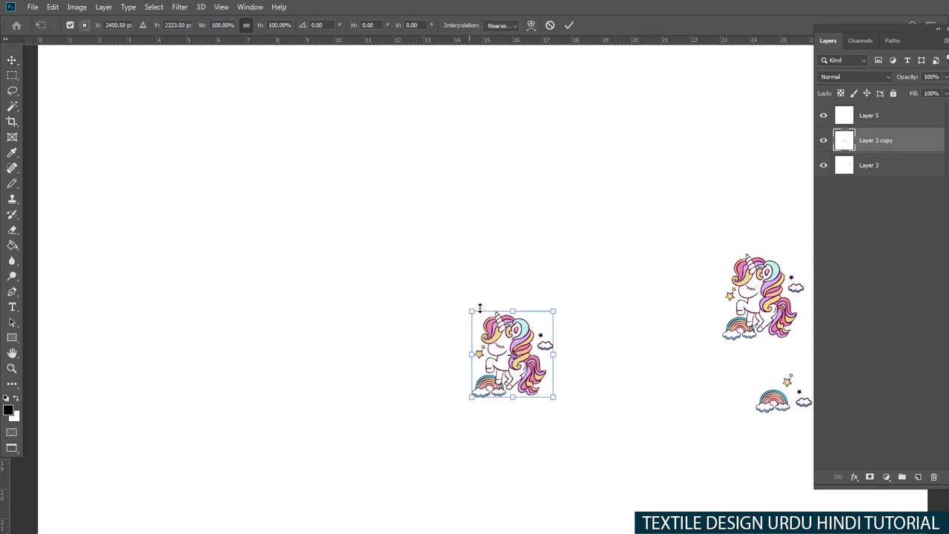
pyautogui.moveTo(469, 312); pyautogui.dragTo(445, 286)
pyautogui.press('Return')
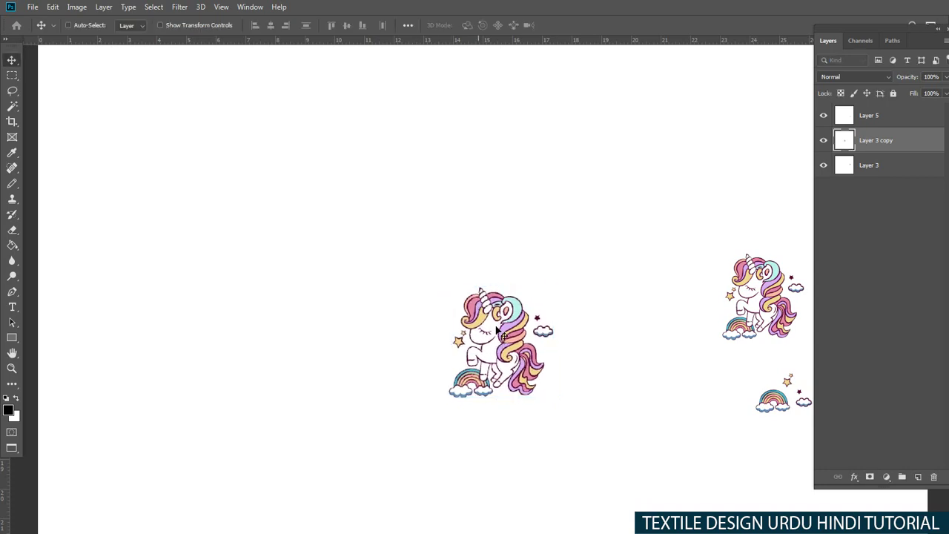
pyautogui.scroll(1, 504, 339)
# Step: Copy a unicorn up-left, flip it horizontally, tilt it slightly, and reposition it
pyautogui.rightClick(504, 339)
pyautogui.click(519, 335)
pyautogui.moveTo(519, 334); pyautogui.dragTo(352, 185)
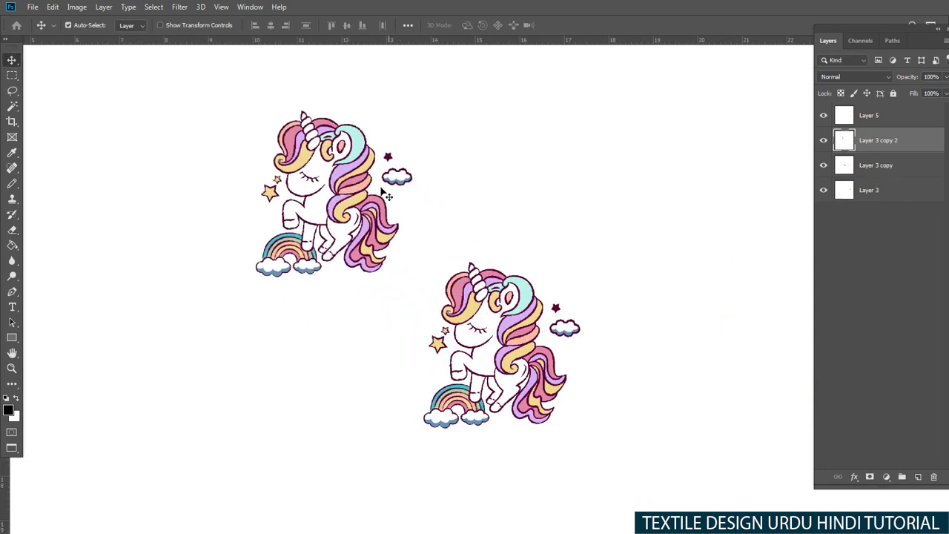
pyautogui.hotkey('ctrl', 't')
pyautogui.rightClick(368, 181)
pyautogui.click(430, 328)
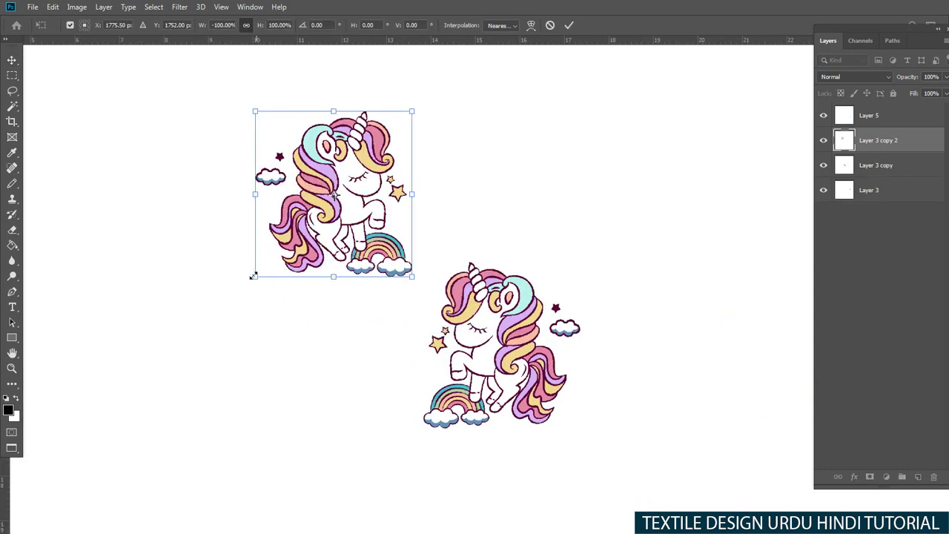
pyautogui.moveTo(278, 262); pyautogui.dragTo(283, 254)
pyautogui.press('Return')
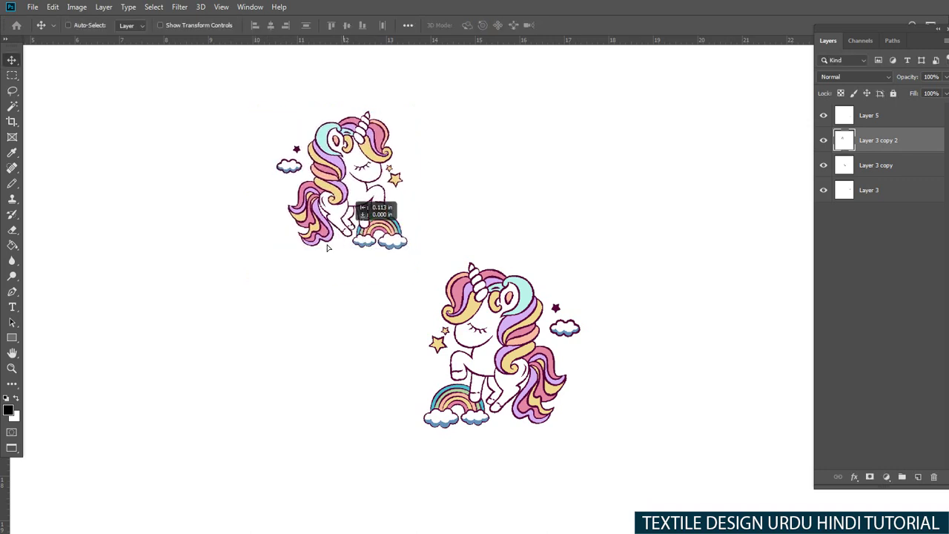
pyautogui.moveTo(365, 244)
pyautogui.mouseDown()
pyautogui.moveTo(321, 271)
pyautogui.moveTo(360, 324)
pyautogui.moveTo(388, 256)
pyautogui.moveTo(455, 215)
pyautogui.mouseUp()
pyautogui.scroll(-2, 360, 319)
pyautogui.hotkey('ctrl', 't')
# Step: Mirror the newest unicorn copy, scale it to about 103%, and place it top centre
pyautogui.rightClick(419, 220)
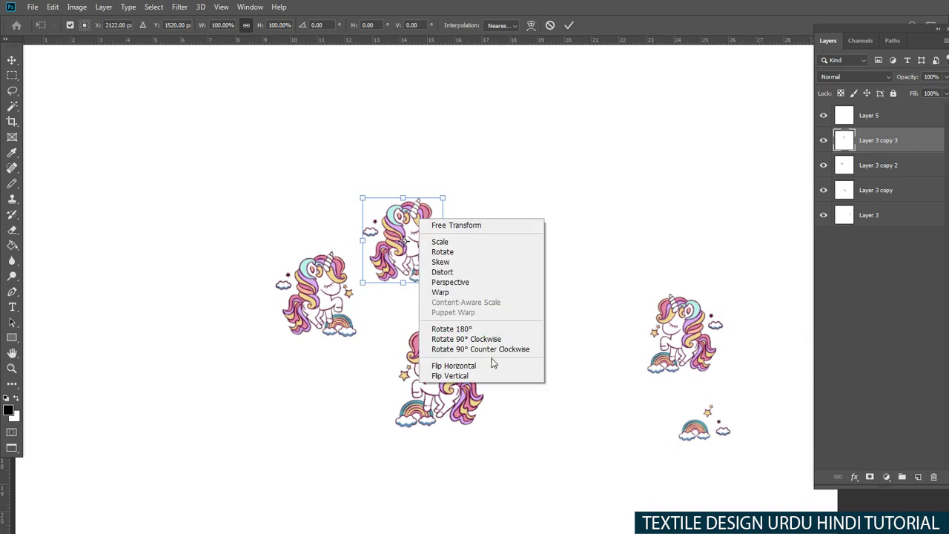
pyautogui.click(485, 365)
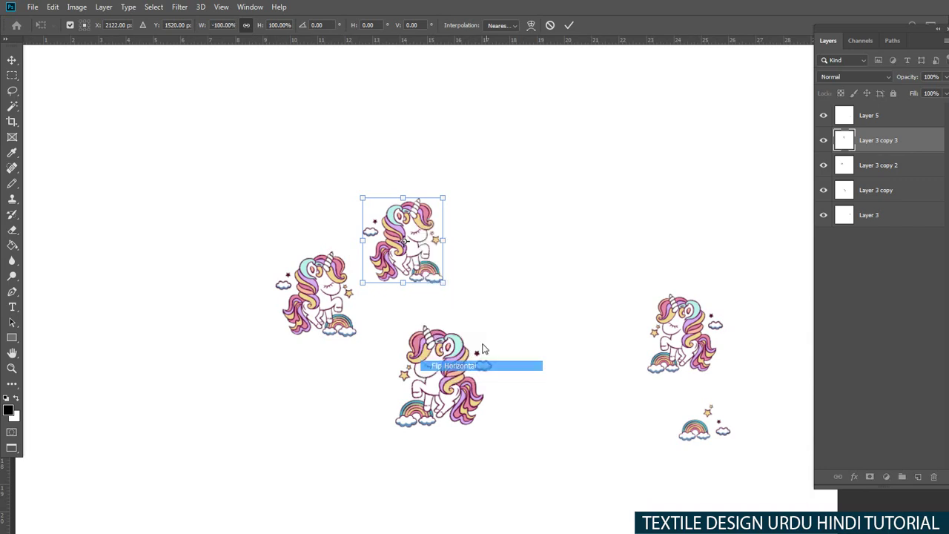
pyautogui.moveTo(445, 282)
pyautogui.mouseDown()
pyautogui.moveTo(477, 307)
pyautogui.moveTo(449, 285)
pyautogui.mouseUp()
pyautogui.moveTo(393, 267)
pyautogui.mouseDown()
pyautogui.moveTo(436, 239)
pyautogui.moveTo(381, 222)
pyautogui.moveTo(465, 309)
pyautogui.moveTo(483, 238)
pyautogui.mouseUp()
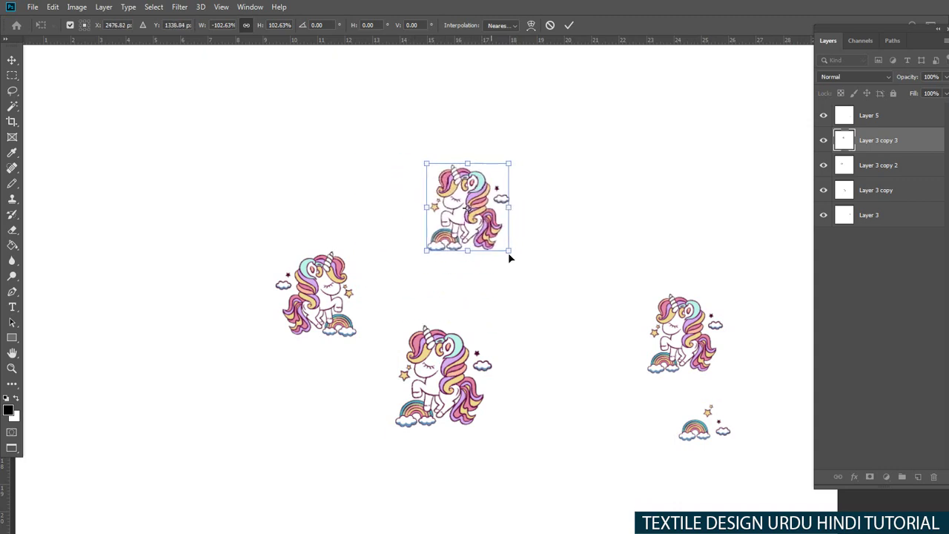
pyautogui.press('Return')
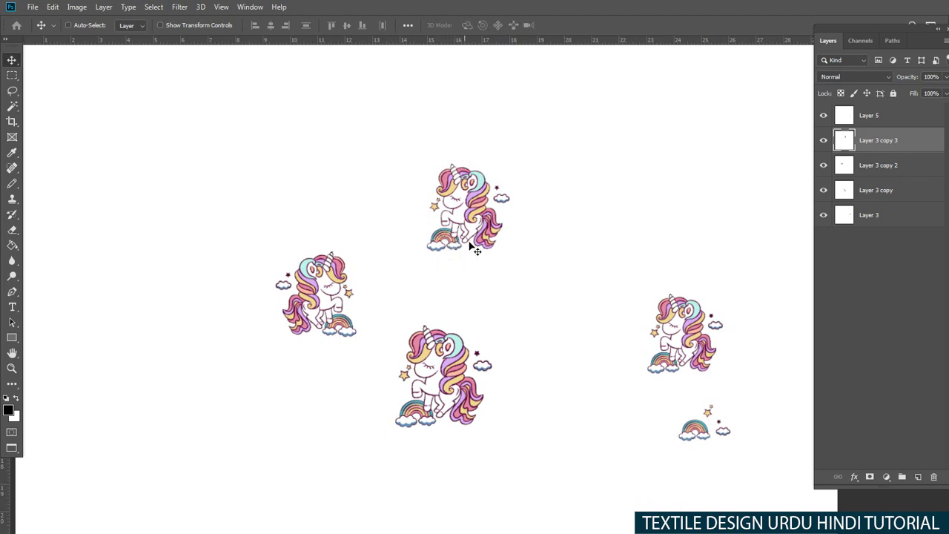
# Step: Pick Layer 3 copy and Layer 3 copy 2 by right-clicking the unicorns on the canvas
pyautogui.rightClick(456, 235)
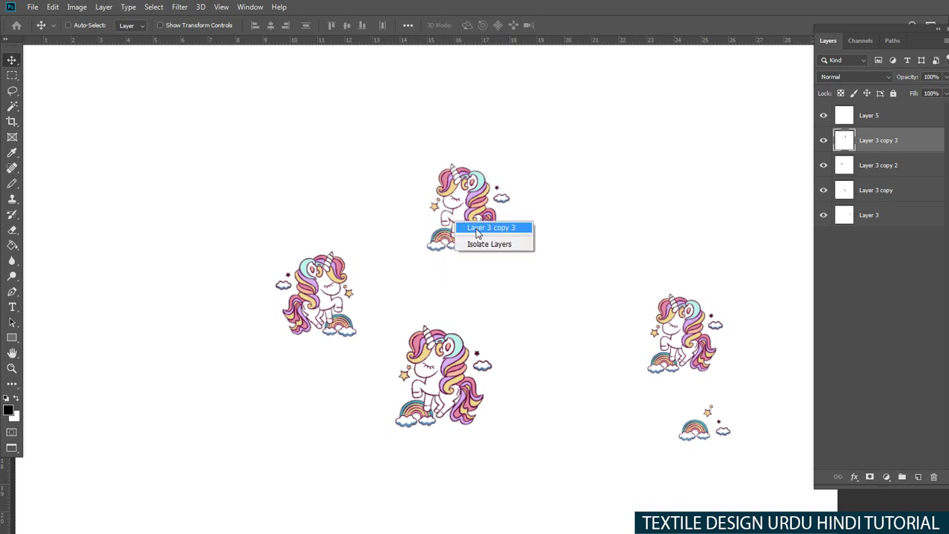
pyautogui.rightClick(321, 276)
pyautogui.click(363, 284)
pyautogui.rightClick(427, 361)
pyautogui.click(482, 367)
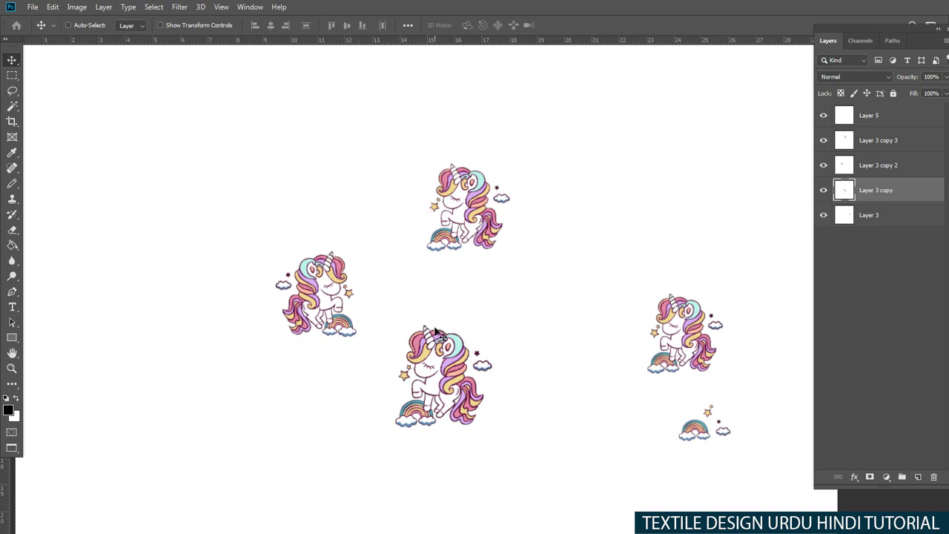
pyautogui.rightClick(464, 220)
pyautogui.click(498, 221)
pyautogui.rightClick(314, 288)
pyautogui.click(348, 293)
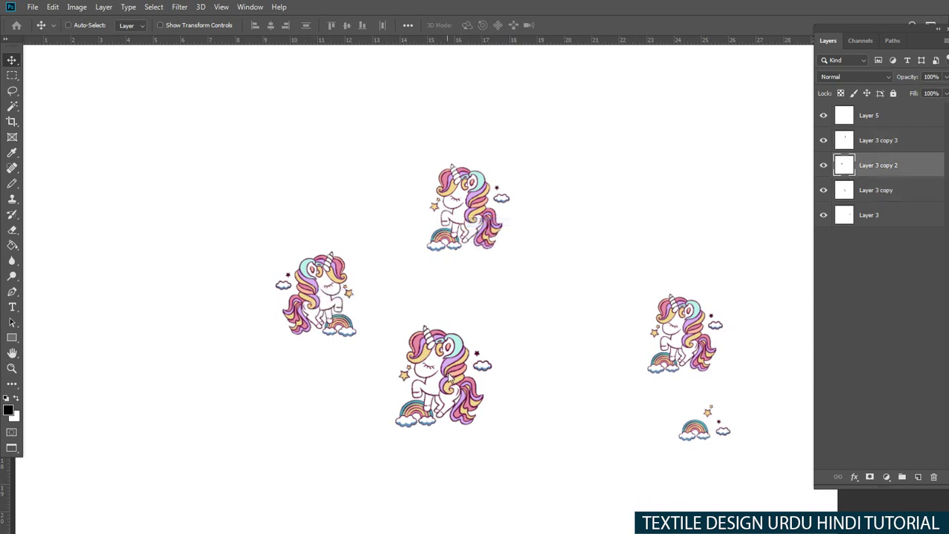
pyautogui.click(463, 381)
# Step: Merge the three unicorn copy layers with Ctrl+E, then trial and undo a copy shifted 10.433 in left
pyautogui.keyDown('shift'); pyautogui.click(865, 151); pyautogui.keyUp('shift')
pyautogui.hotkey('ctrl', 'e')
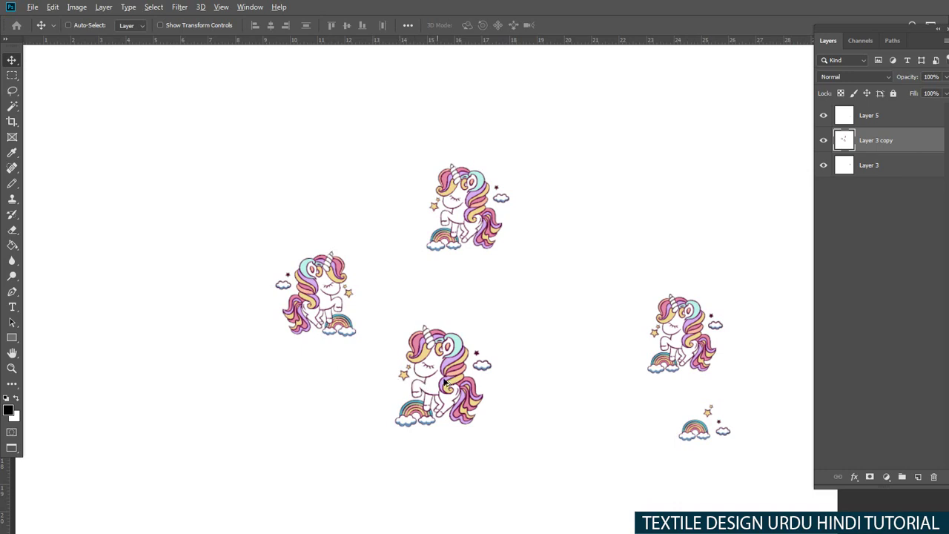
pyautogui.moveTo(445, 383); pyautogui.dragTo(158, 394)
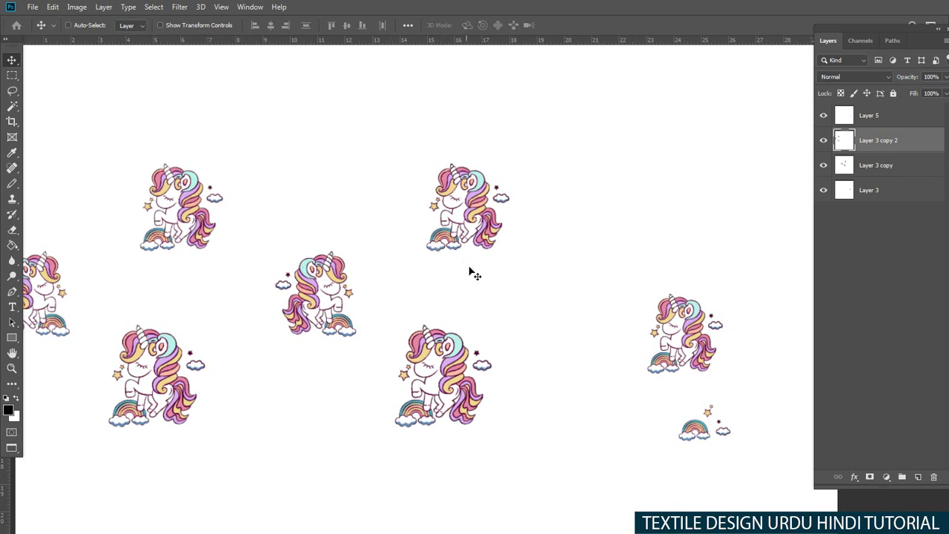
pyautogui.hotkey('ctrl', 'z')
# Step: Move the top unicorn up-right, trial-copy a lassoed group leftward, and zoom in on the cluster
pyautogui.press('w')
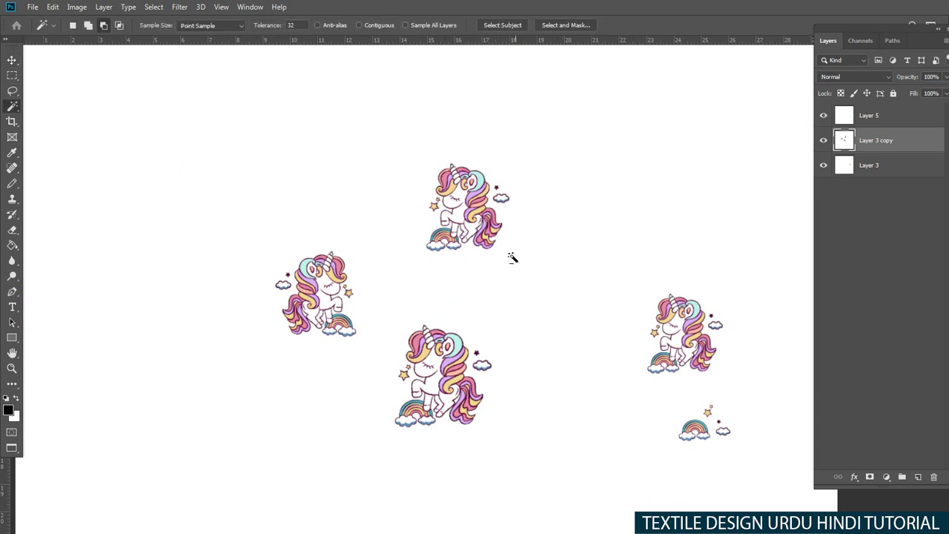
pyautogui.click(464, 215)
pyautogui.press('v')
pyautogui.moveTo(464, 223); pyautogui.dragTo(489, 198)
pyautogui.press('l')
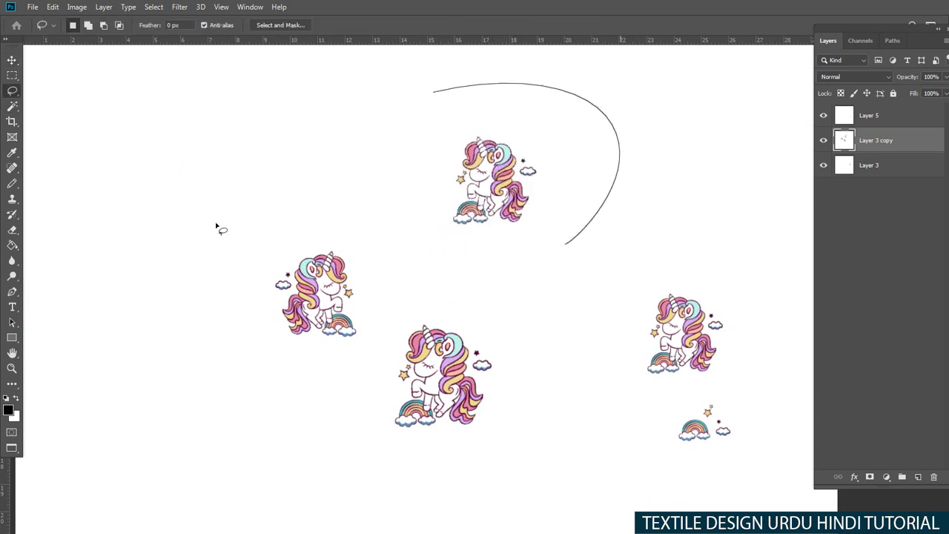
pyautogui.moveTo(565, 244); pyautogui.dragTo(526, 409)
pyautogui.press('w')
pyautogui.hotkey('ctrl', '-')
pyautogui.press('v')
pyautogui.moveTo(452, 356); pyautogui.dragTo(383, 387)
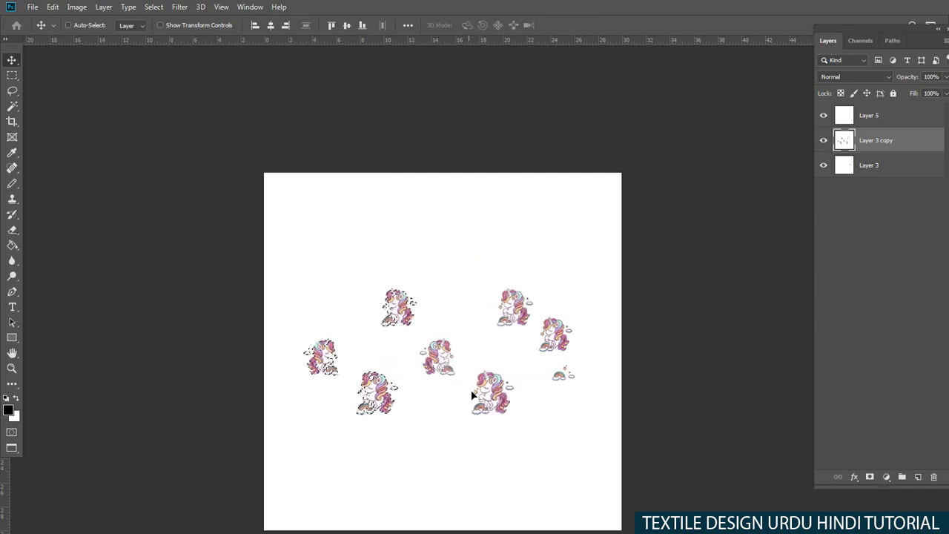
pyautogui.keyDown('ctrl'); pyautogui.click(468, 367); pyautogui.keyUp('ctrl')
pyautogui.hotkey('ctrl', '+')
pyautogui.hotkey('ctrl', '+')
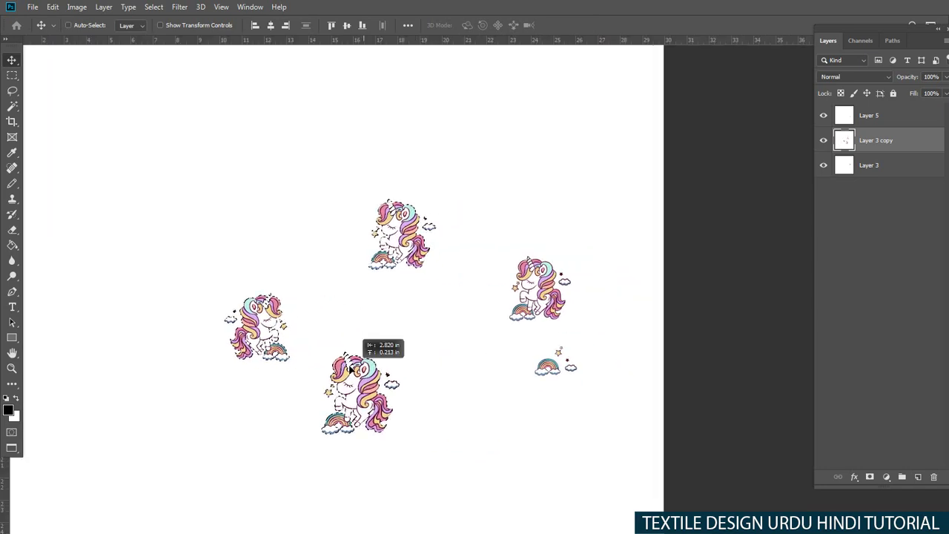
# Step: Lasso the top unicorn, shift it left and down, recentre the view, and redraw the lasso
pyautogui.press('l')
pyautogui.moveTo(397, 144); pyautogui.dragTo(440, 257)
pyautogui.press('v')
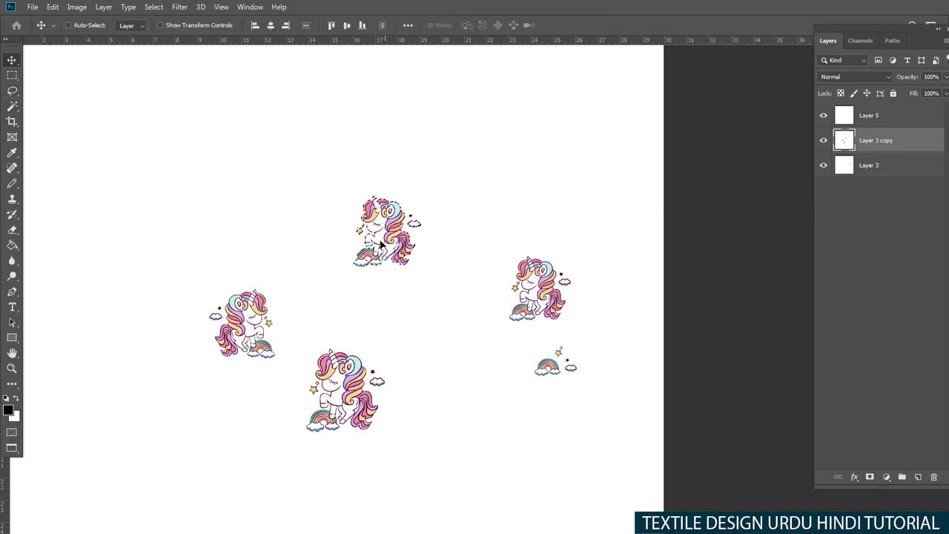
pyautogui.moveTo(381, 281)
pyautogui.mouseDown()
pyautogui.moveTo(337, 312)
pyautogui.moveTo(377, 290)
pyautogui.mouseUp()
pyautogui.press('m')
pyautogui.moveTo(175, 176)
pyautogui.mouseDown()
pyautogui.moveTo(364, 297)
pyautogui.moveTo(479, 464)
pyautogui.mouseUp()
pyautogui.press('w')
pyautogui.click(409, 391)
pyautogui.moveTo(411, 394); pyautogui.dragTo(433, 436)
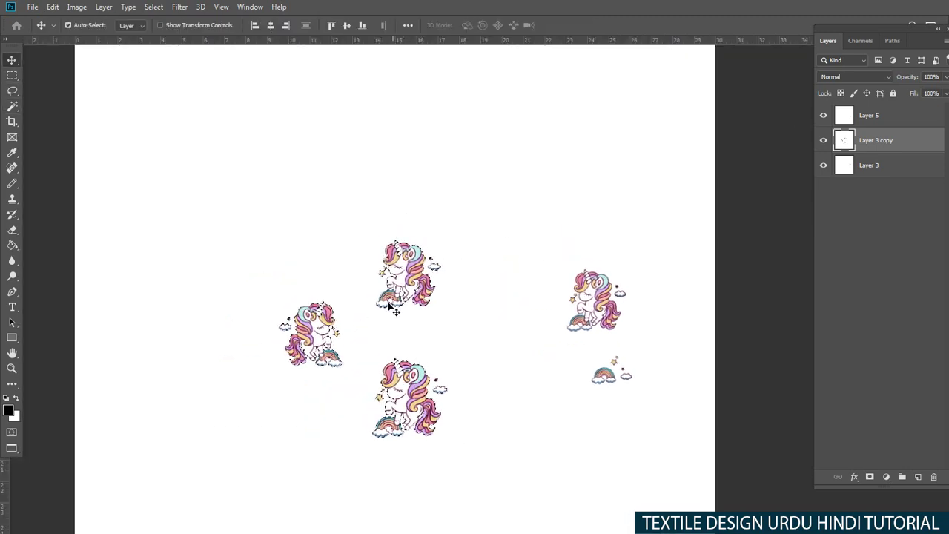
pyautogui.press('l')
pyautogui.moveTo(446, 308); pyautogui.dragTo(434, 330)
# Step: Shrink the lasso-selected top unicorn slightly and nudge it left and down with Shift+arrows
pyautogui.scroll(2, 373, 314)
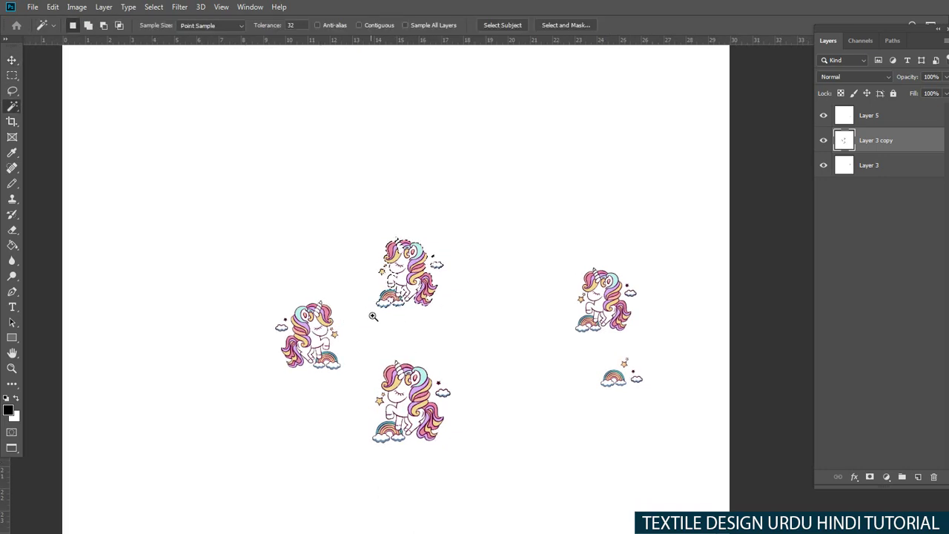
pyautogui.press('v')
pyautogui.hotkey('ctrl', 't')
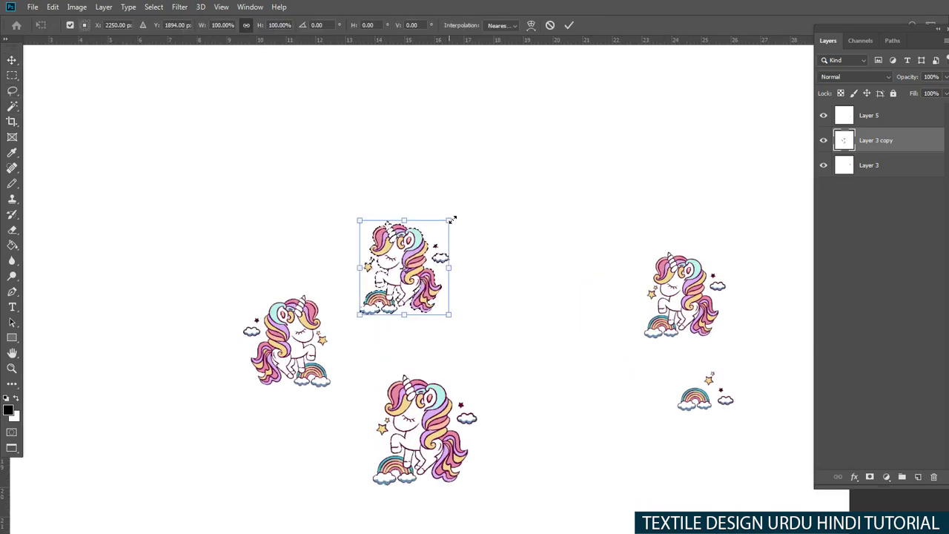
pyautogui.moveTo(450, 214); pyautogui.dragTo(435, 230)
pyautogui.press('Return')
pyautogui.hotkey('shift', 'Left')
pyautogui.hotkey('shift', 'Down')
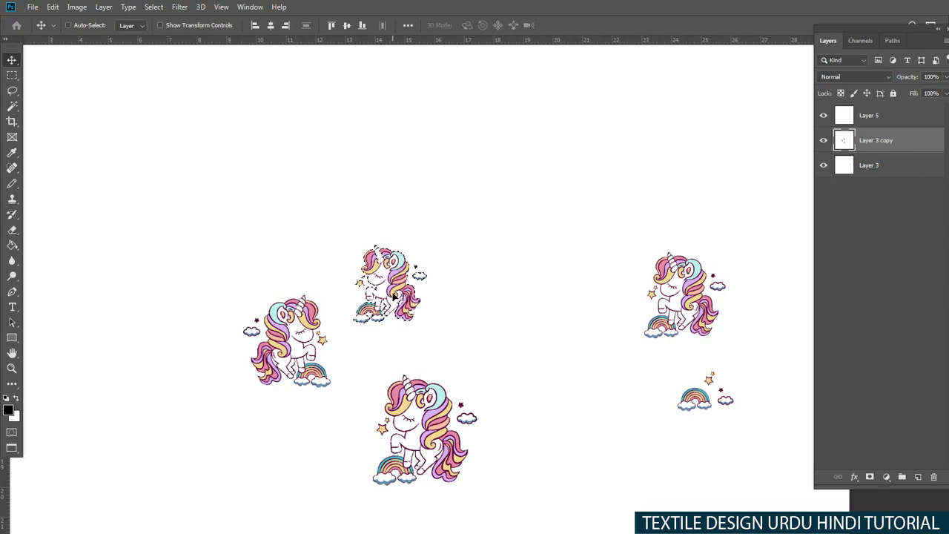
pyautogui.hotkey('ctrl', 't')
pyautogui.press('Return')
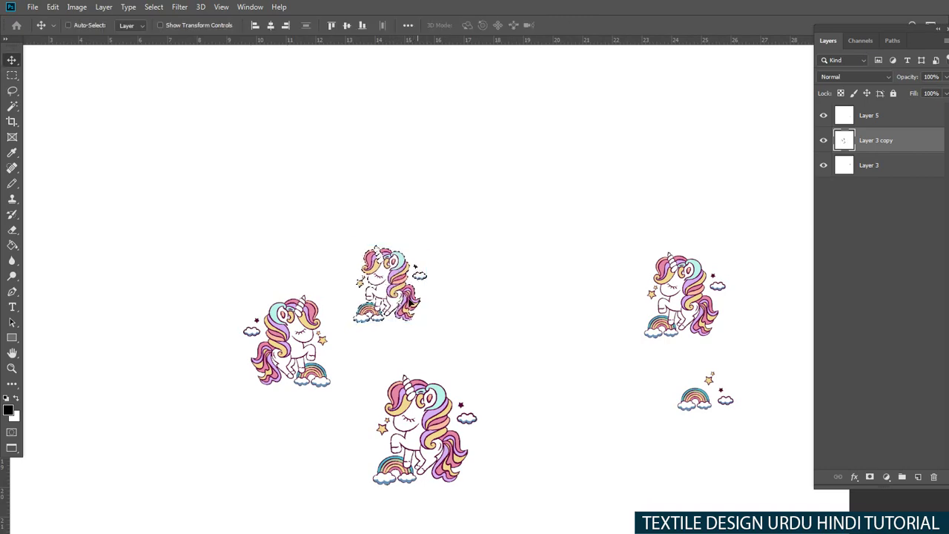
pyautogui.scroll(5, 390, 284)
pyautogui.scroll(-5, 389, 284)
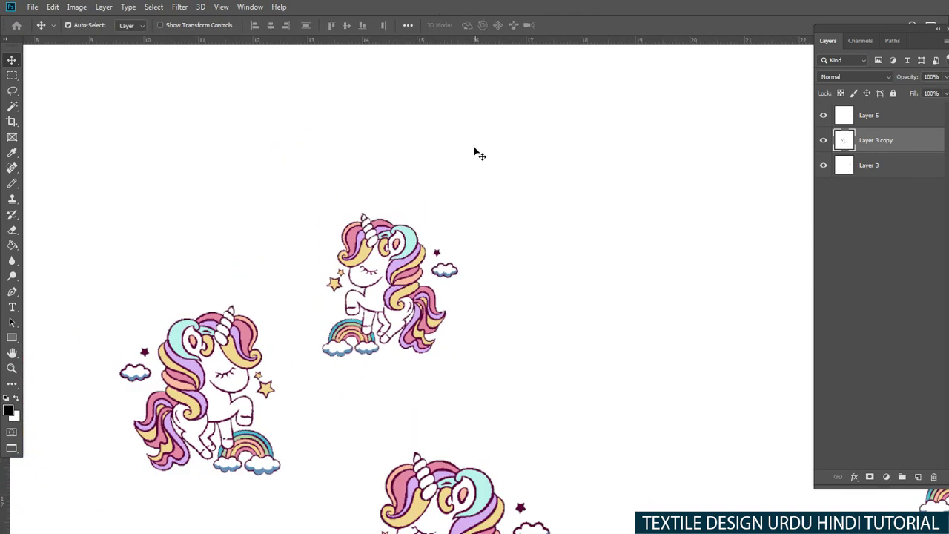
# Step: Free-transform the whole Layer 3 copy at 100% with Bicubic interpolation and recentre the view
pyautogui.hotkey('ctrl', 't')
pyautogui.click(502, 26)
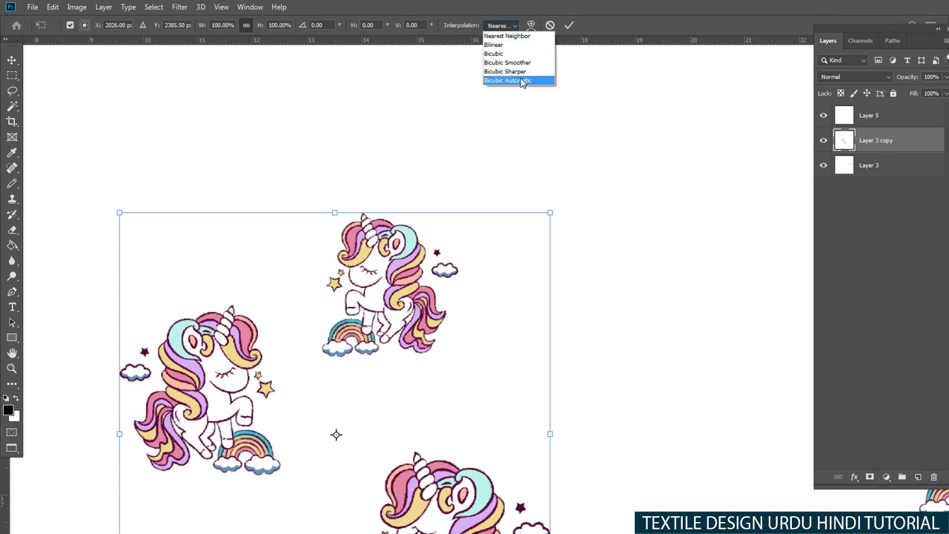
pyautogui.click(510, 64)
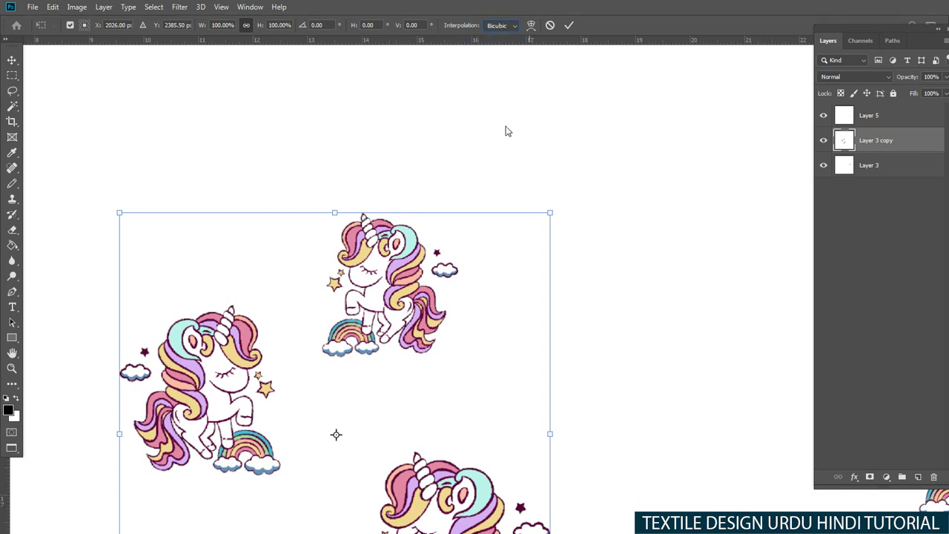
pyautogui.scroll(-2, 419, 349)
pyautogui.scroll(-1, 425, 348)
pyautogui.press('Return')
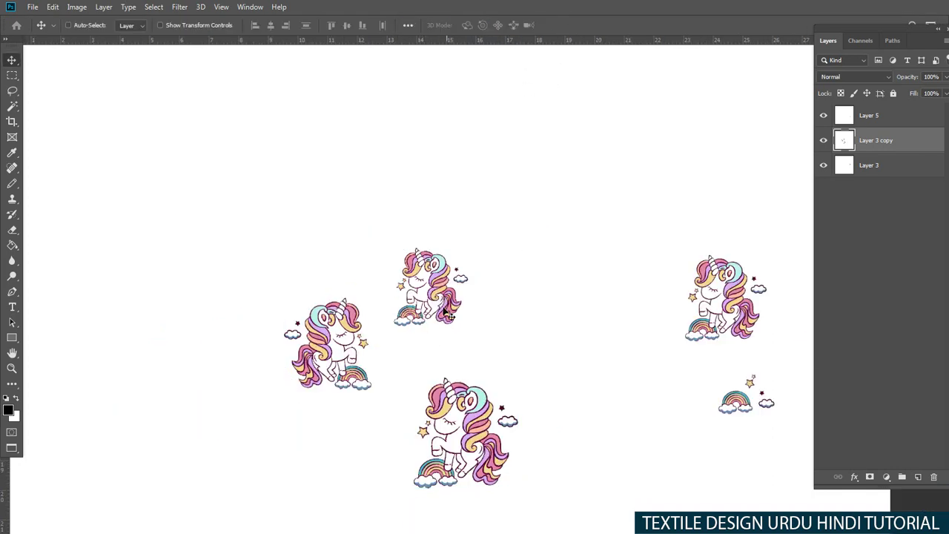
pyautogui.moveTo(421, 366); pyautogui.dragTo(417, 318)
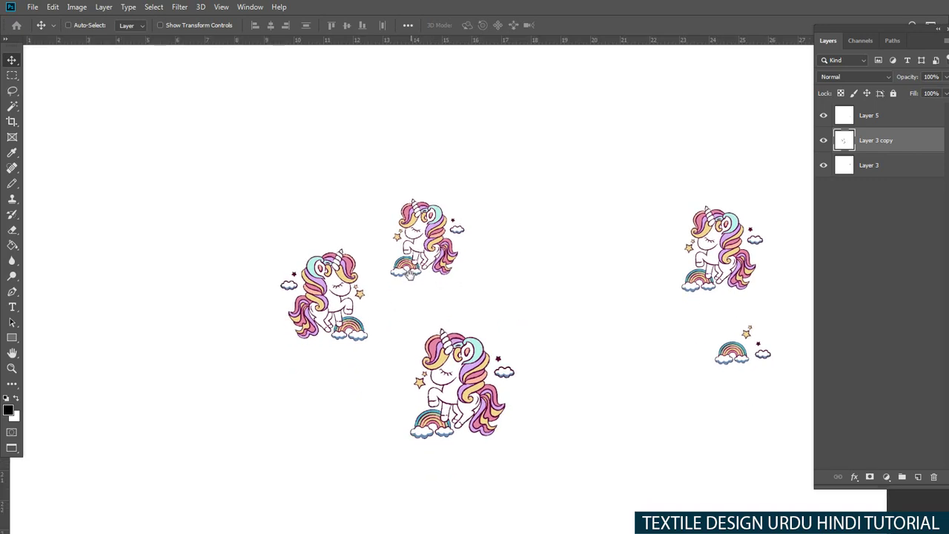
pyautogui.scroll(2, 425, 253)
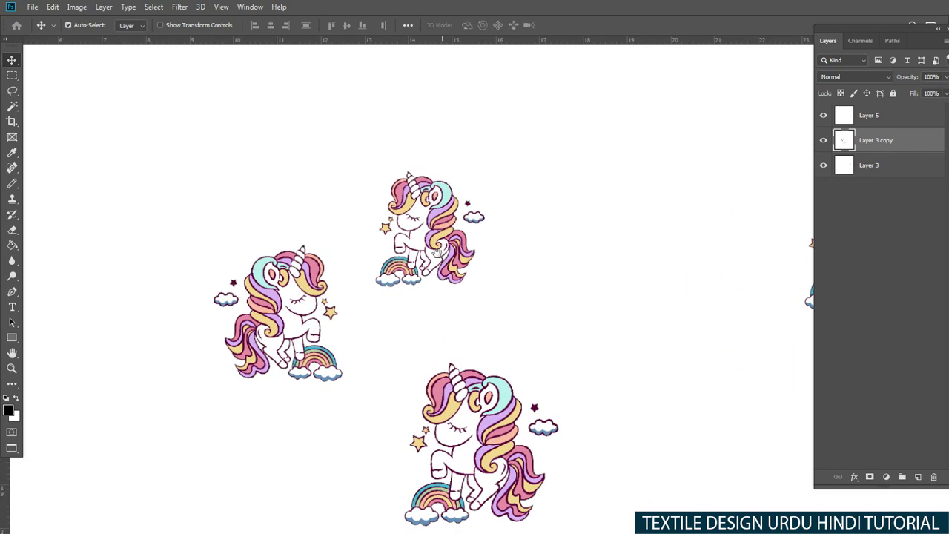
pyautogui.scroll(-2, 432, 275)
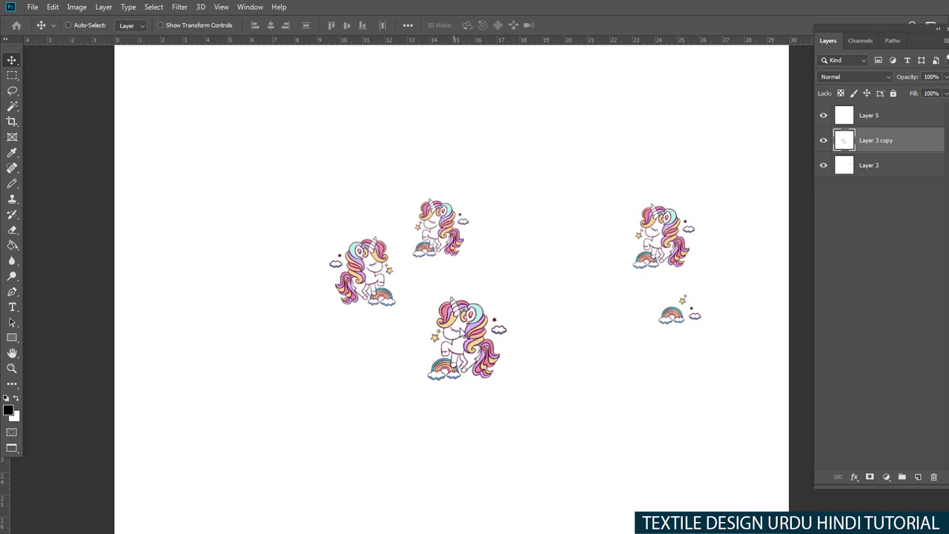
# Step: Lasso the bottom unicorn and Alt-drag a copy of it upward
pyautogui.rightClick(426, 224)
pyautogui.click(448, 234)
pyautogui.press('l')
pyautogui.hotkey('ctrl', '/')
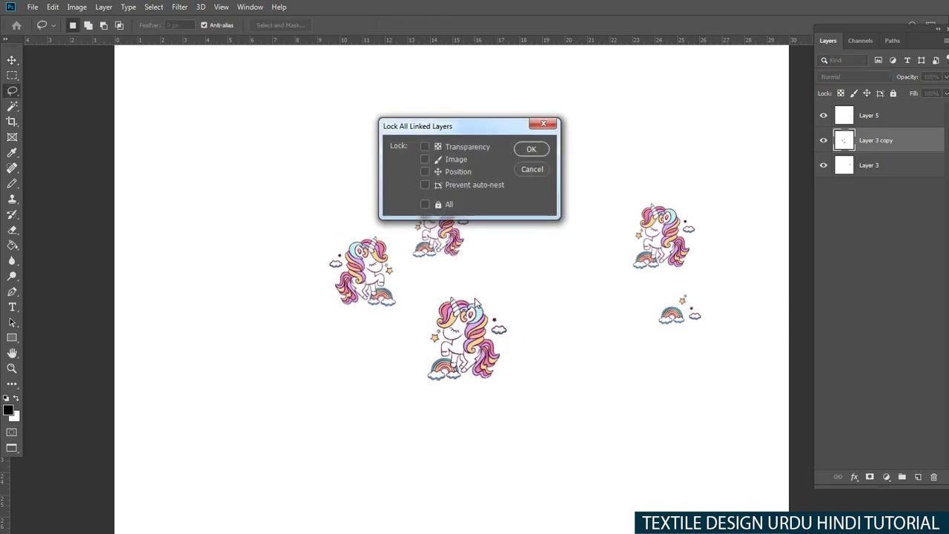
pyautogui.click(539, 169)
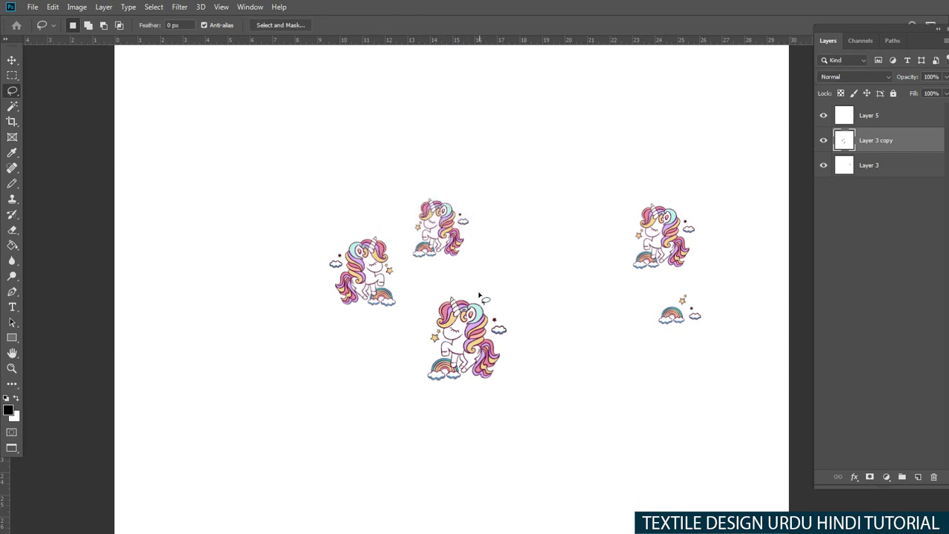
pyautogui.moveTo(479, 295); pyautogui.dragTo(489, 312)
pyautogui.press('v')
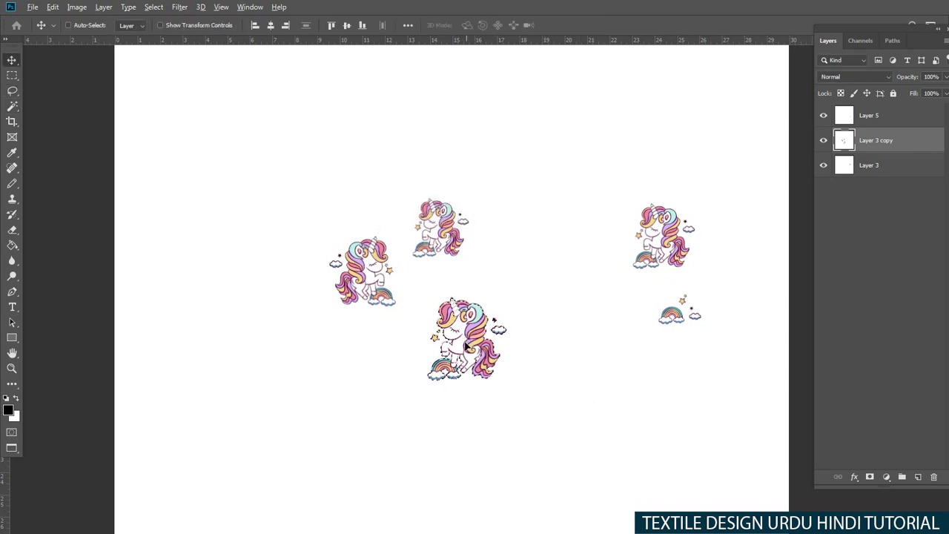
pyautogui.moveTo(468, 345); pyautogui.dragTo(500, 263)
# Step: Mirror the copy horizontally, enlarge it to about 120%, move it to the top, and select the group
pyautogui.hotkey('ctrl', 't')
pyautogui.rightClick(505, 225)
pyautogui.click(534, 390)
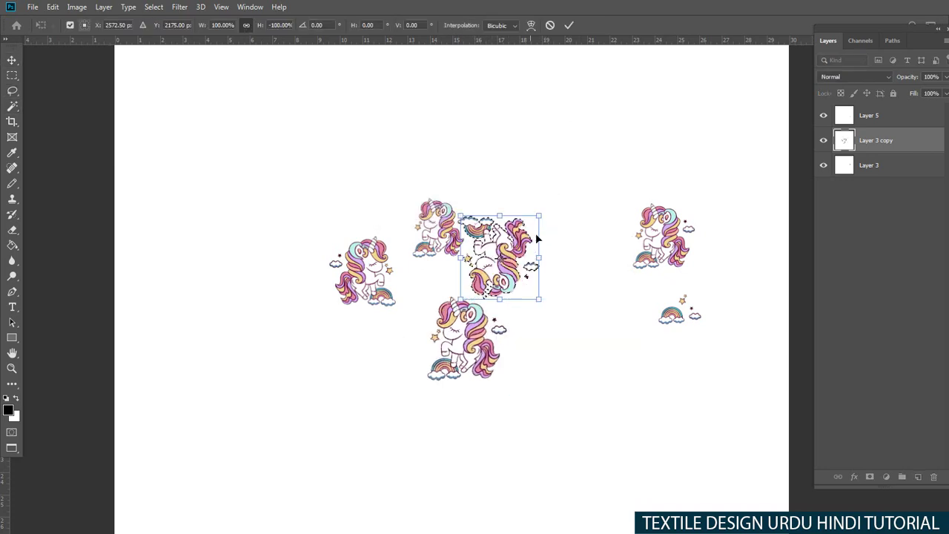
pyautogui.hotkey('ctrl', 'z')
pyautogui.rightClick(505, 265)
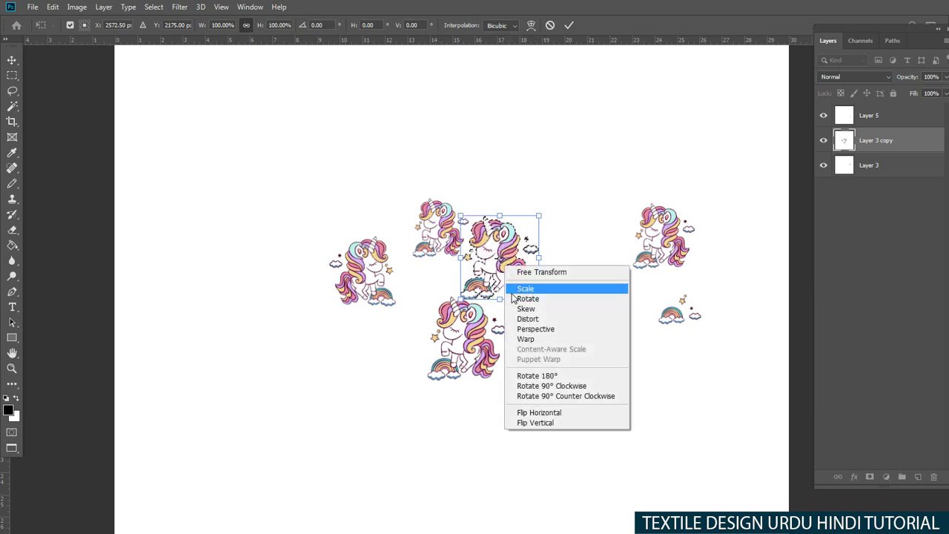
pyautogui.click(551, 412)
pyautogui.moveTo(538, 215); pyautogui.dragTo(555, 198)
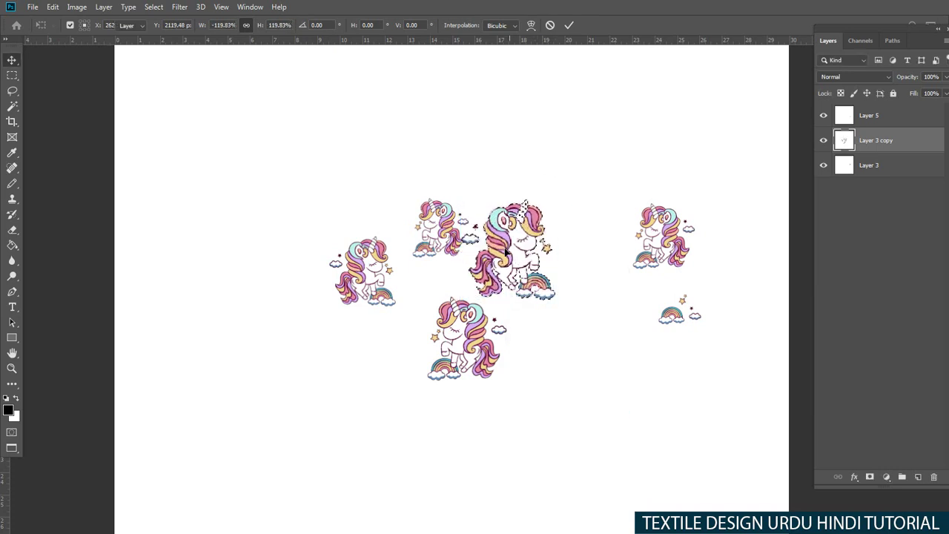
pyautogui.press('Return')
pyautogui.moveTo(505, 252); pyautogui.dragTo(479, 137)
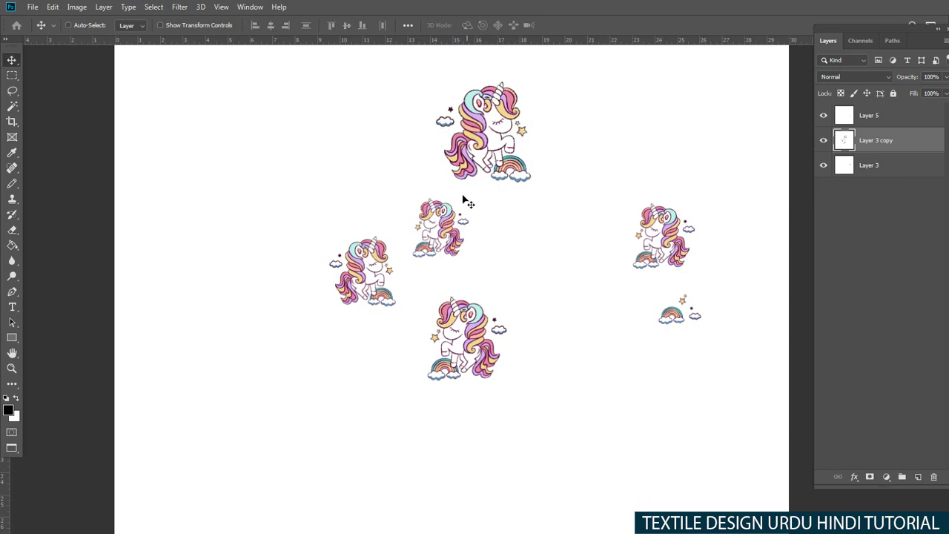
pyautogui.press('m')
pyautogui.moveTo(298, 89); pyautogui.dragTo(528, 379)
# Step: Repeat the unicorn group to the right of the original and deselect
pyautogui.press('v')
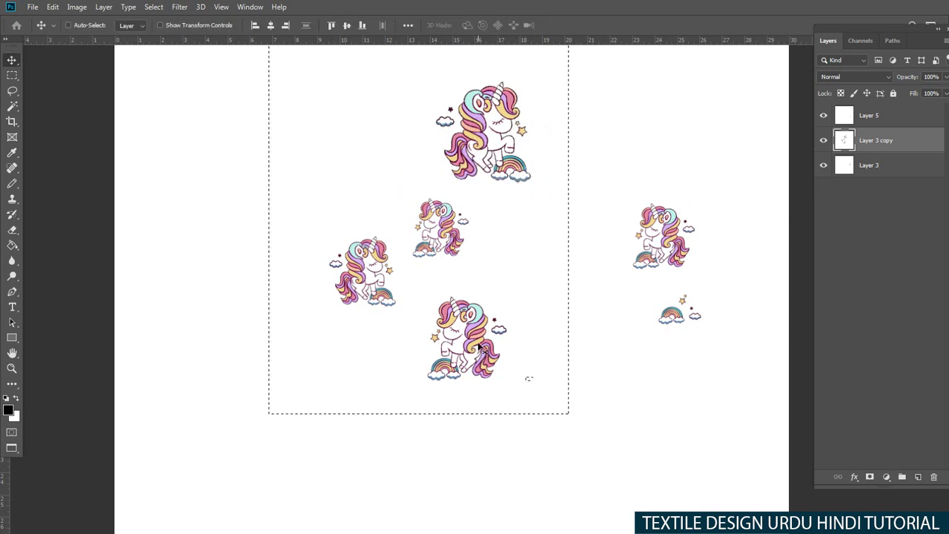
pyautogui.moveTo(479, 349); pyautogui.dragTo(527, 400)
pyautogui.moveTo(463, 387)
pyautogui.mouseDown()
pyautogui.moveTo(306, 386)
pyautogui.moveTo(338, 381)
pyautogui.mouseUp()
pyautogui.hotkey('ctrl', 'd')
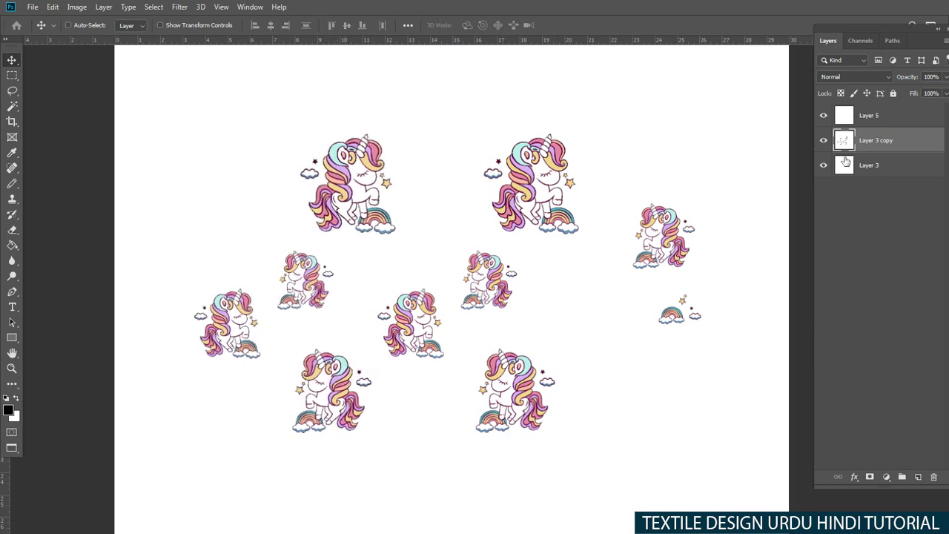
# Step: Hide Layer 3, show Layer 5, and remove Layer 3 from the layer stack
pyautogui.click(824, 165)
pyautogui.click(823, 116)
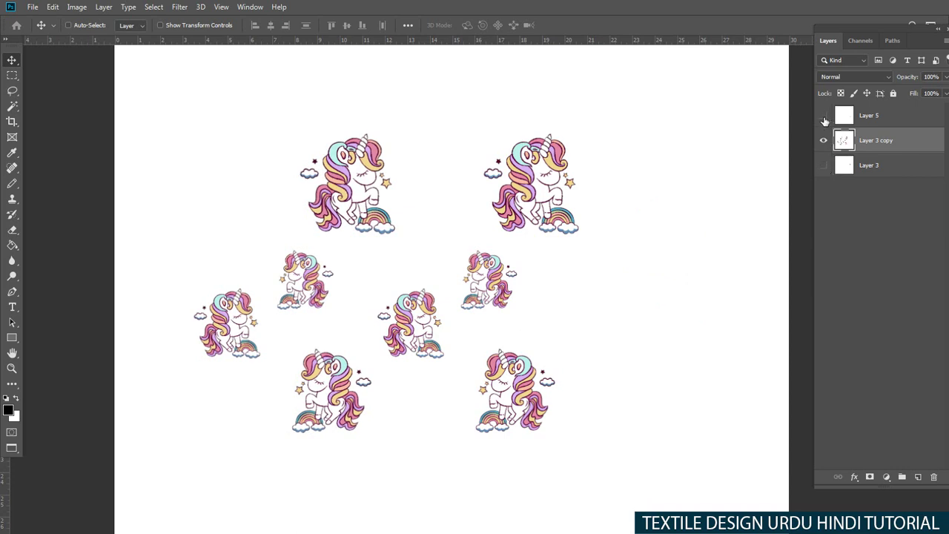
pyautogui.click(849, 130)
pyautogui.keyDown('ctrl'); pyautogui.click(878, 164); pyautogui.keyUp('ctrl')
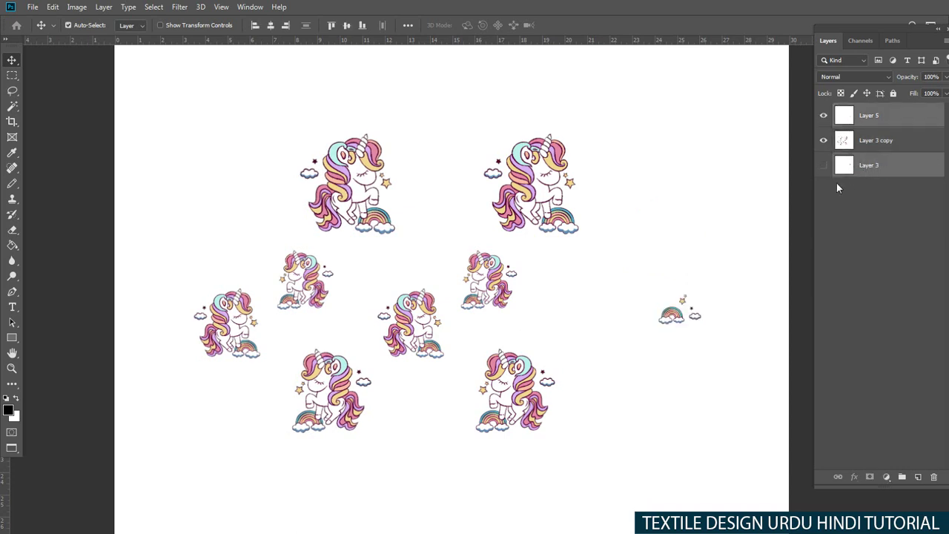
pyautogui.hotkey('ctrl', 'e')
# Step: Move the small rainbow down to the lower right, then check Layer 5 and Layer 3 copy visibility
pyautogui.hotkey('ctrl', '-')
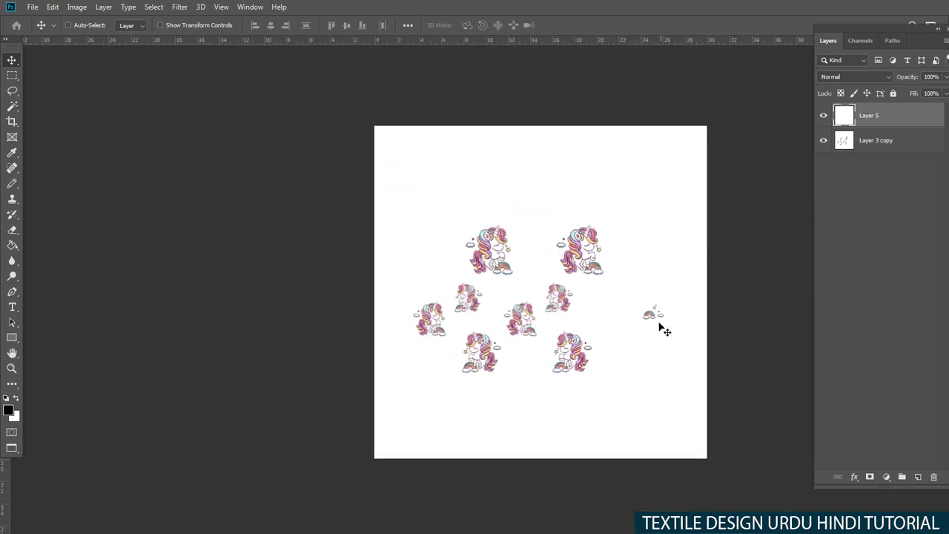
pyautogui.moveTo(661, 329)
pyautogui.mouseDown()
pyautogui.moveTo(641, 430)
pyautogui.moveTo(659, 436)
pyautogui.mouseUp()
pyautogui.hotkey('ctrl', '+')
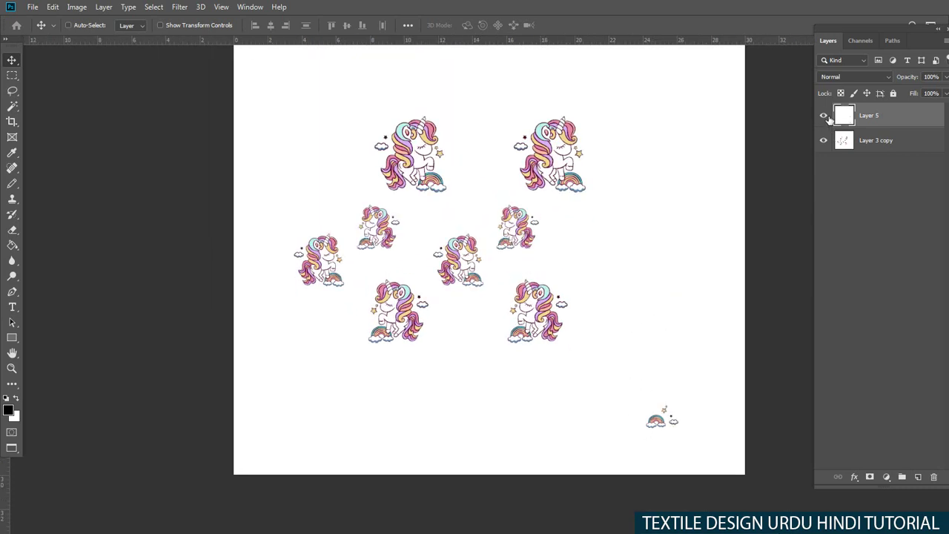
pyautogui.click(823, 116)
pyautogui.click(823, 140)
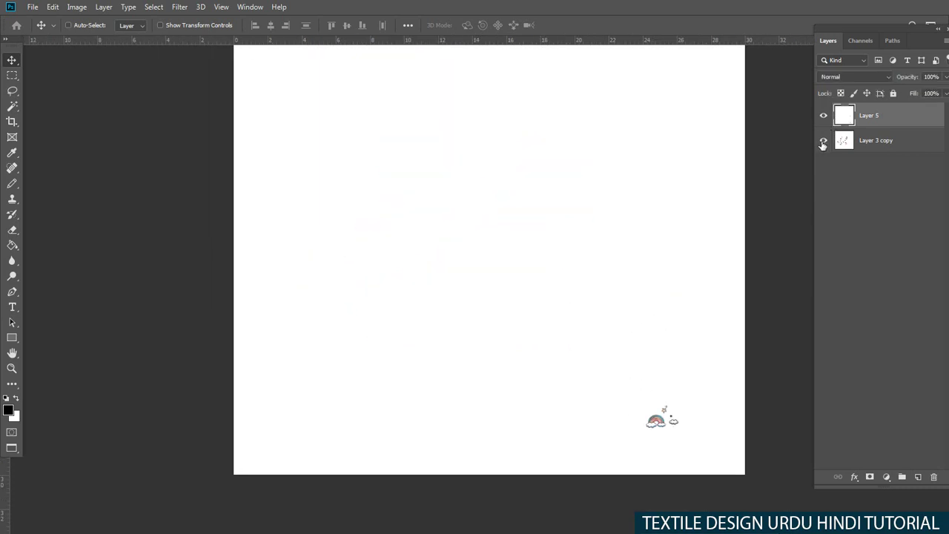
pyautogui.click(823, 140)
# Step: Select the eight unicorns and place a copy directly above, aligned with the existing rows
pyautogui.press('m')
pyautogui.moveTo(647, 125); pyautogui.dragTo(227, 412)
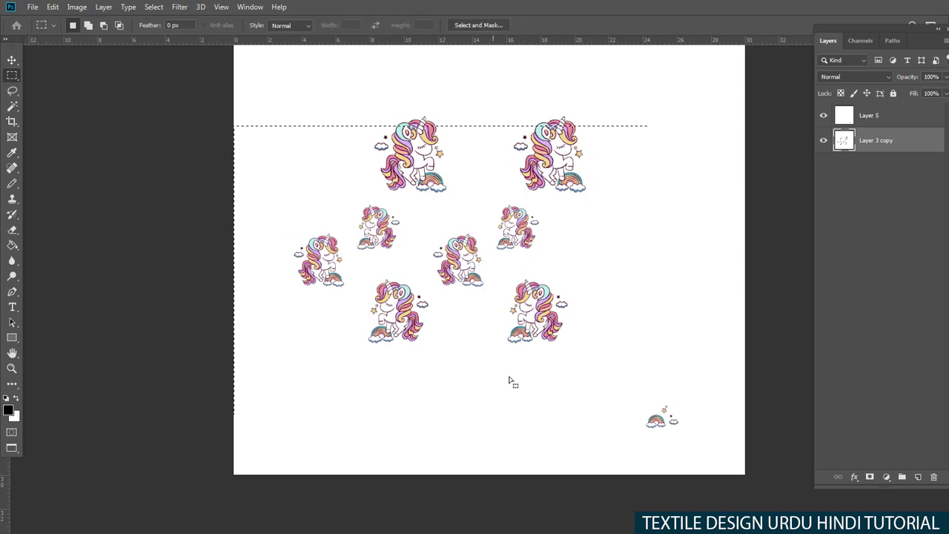
pyautogui.press('w')
pyautogui.click(544, 354)
pyautogui.press('v')
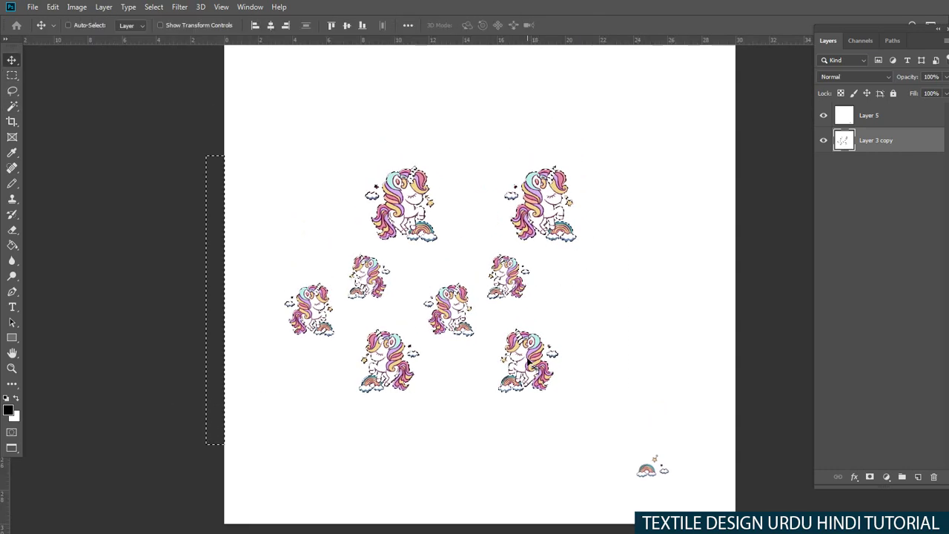
pyautogui.moveTo(530, 363); pyautogui.dragTo(509, 153)
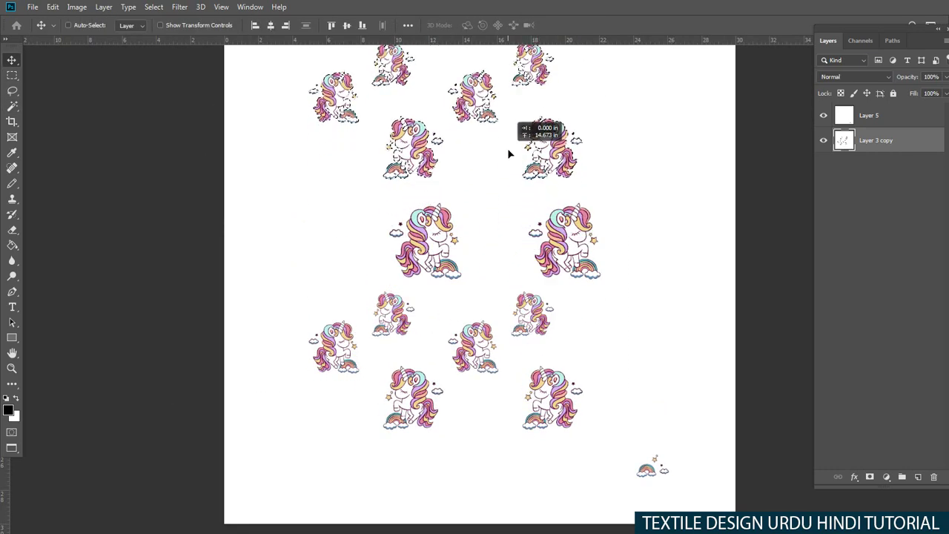
pyautogui.moveTo(547, 175); pyautogui.dragTo(557, 252)
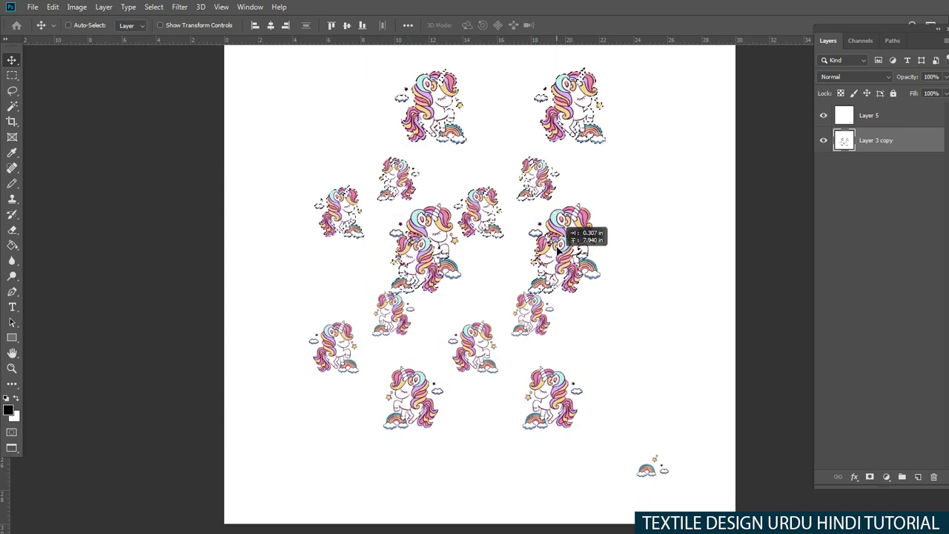
pyautogui.moveTo(557, 252); pyautogui.dragTo(552, 152)
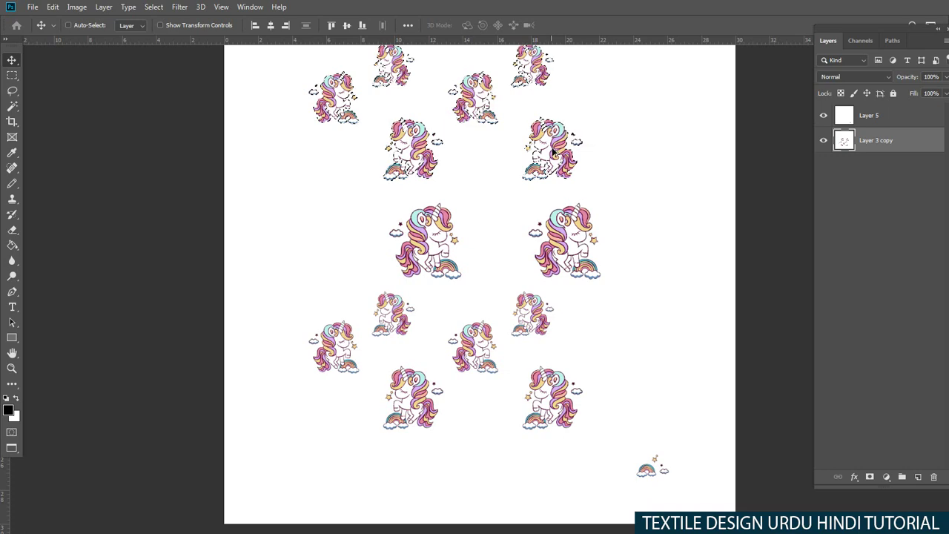
pyautogui.hotkey('ctrl', 'd')
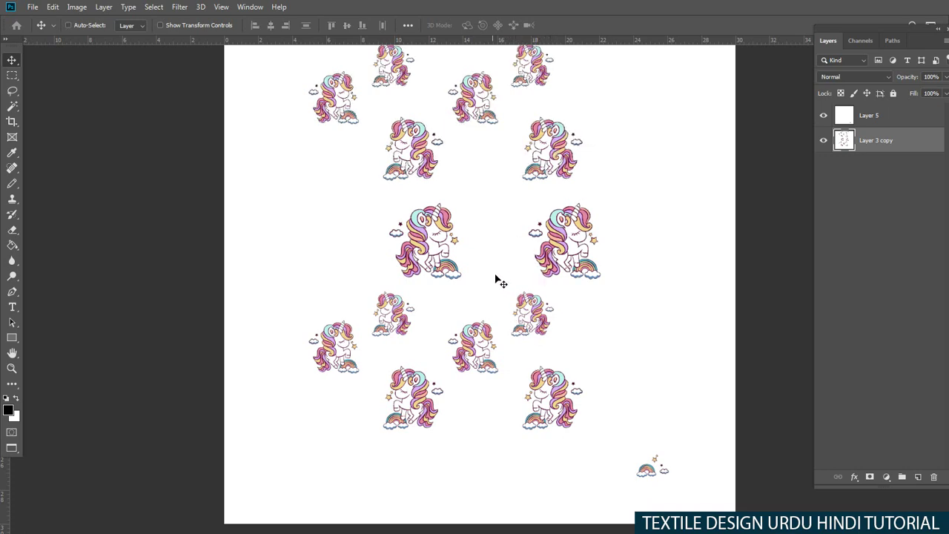
pyautogui.scroll(2, 513, 254)
pyautogui.scroll(3, 548, 313)
# Step: Copy a large middle-row unicorn into the centre gap and scale it to about 79%
pyautogui.press('l')
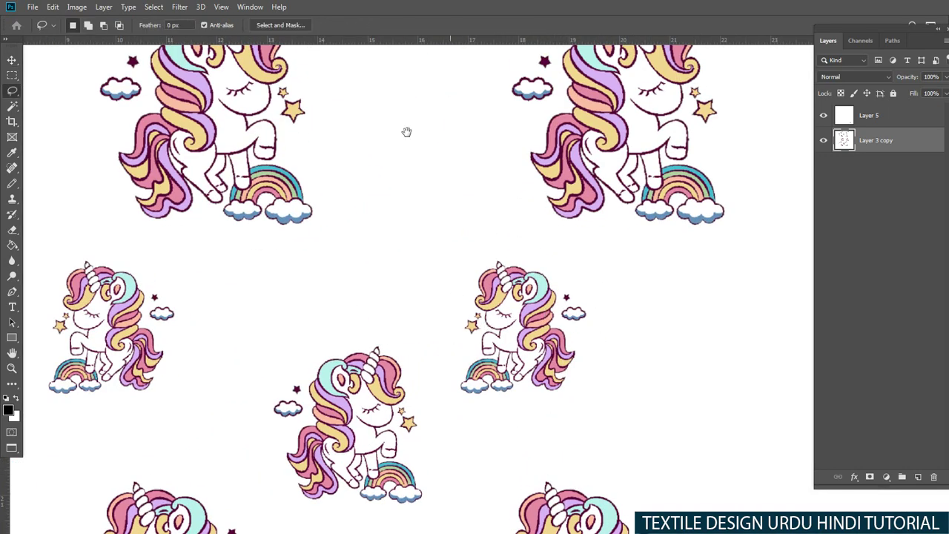
pyautogui.scroll(-3, 371, 169)
pyautogui.scroll(-1, 390, 324)
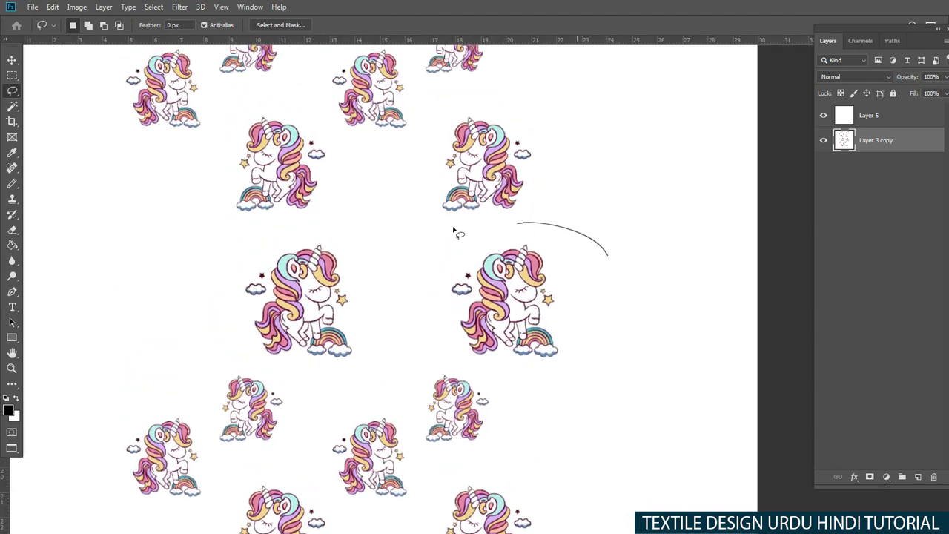
pyautogui.moveTo(454, 232); pyautogui.dragTo(452, 245)
pyautogui.press('w')
pyautogui.moveTo(508, 318); pyautogui.dragTo(410, 265)
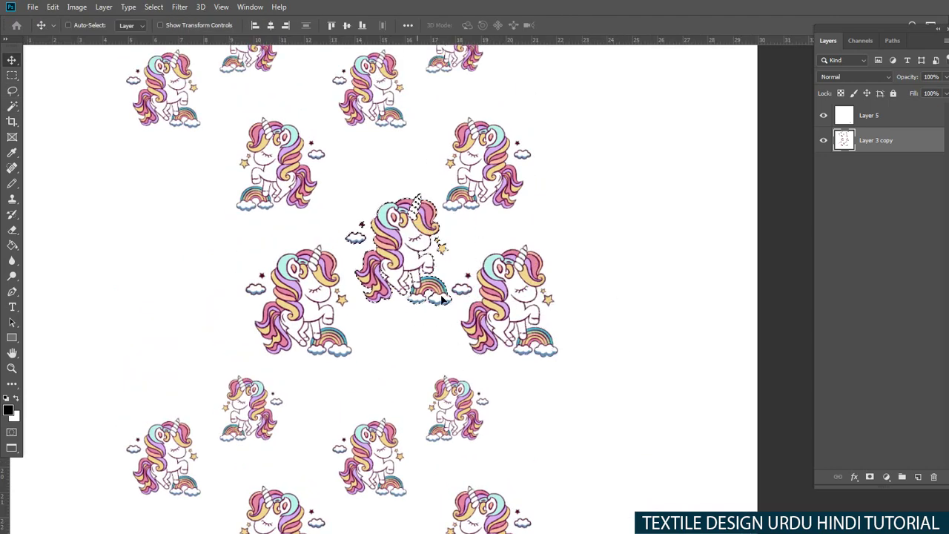
pyautogui.hotkey('ctrl', 't')
pyautogui.moveTo(453, 306)
pyautogui.mouseDown()
pyautogui.moveTo(430, 286)
pyautogui.moveTo(426, 252)
pyautogui.mouseUp()
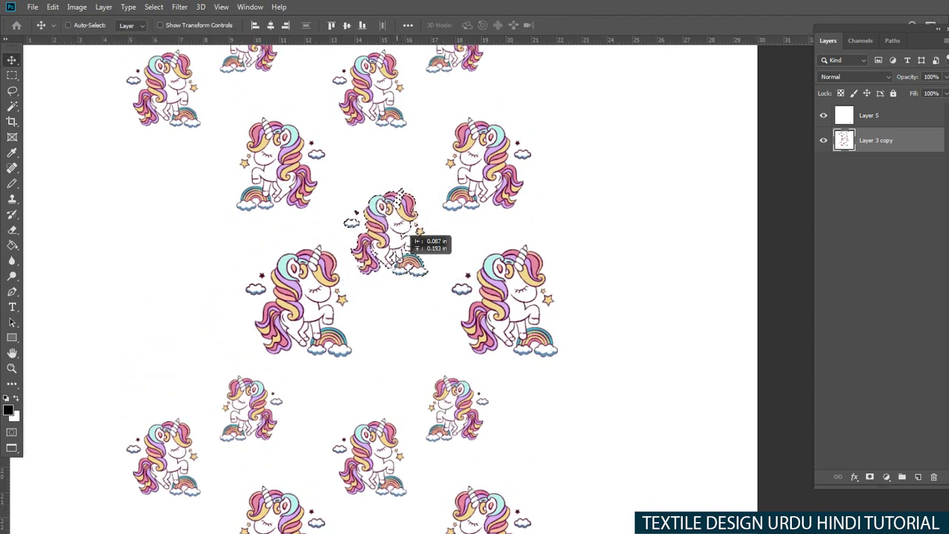
pyautogui.press('Return')
# Step: Place another unicorn copy in the lower centre gap, flipped horizontally
pyautogui.hotkey('ctrl', '-')
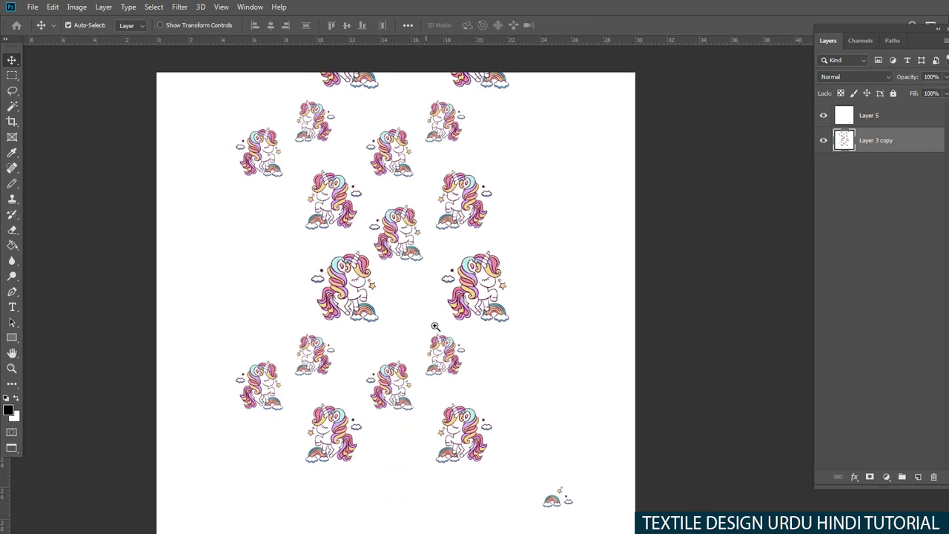
pyautogui.click(435, 327)
pyautogui.moveTo(383, 191)
pyautogui.mouseDown()
pyautogui.moveTo(424, 292)
pyautogui.moveTo(385, 335)
pyautogui.mouseUp()
pyautogui.hotkey('ctrl', 't')
pyautogui.rightClick(406, 252)
pyautogui.click(463, 404)
pyautogui.press('Return')
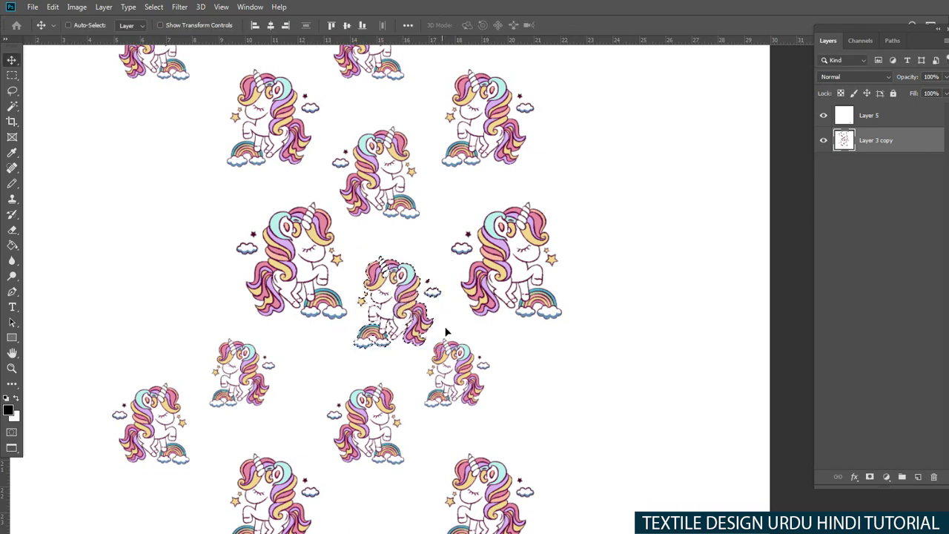
pyautogui.hotkey('ctrl', '-')
pyautogui.hotkey('ctrl', '-')
pyautogui.hotkey('ctrl', '-')
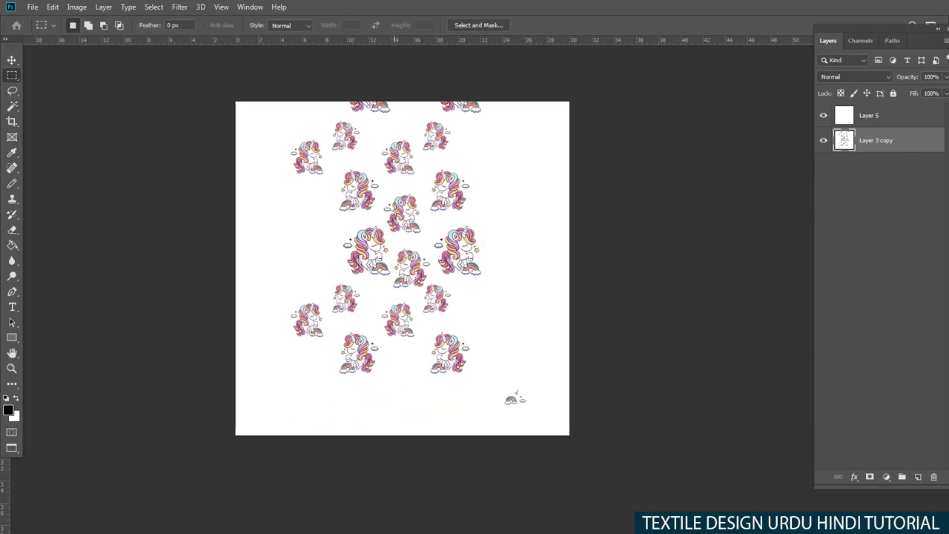
# Step: Duplicate the unicorn pattern and shift the copy left to fill the side
pyautogui.press('v')
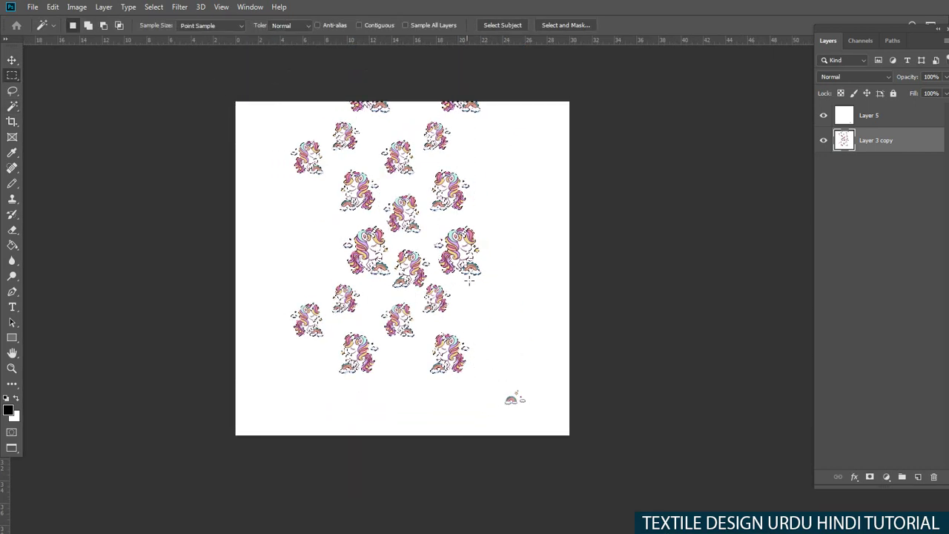
pyautogui.moveTo(450, 248); pyautogui.dragTo(357, 244)
pyautogui.scroll(1, 409, 240)
pyautogui.scroll(5, 413, 241)
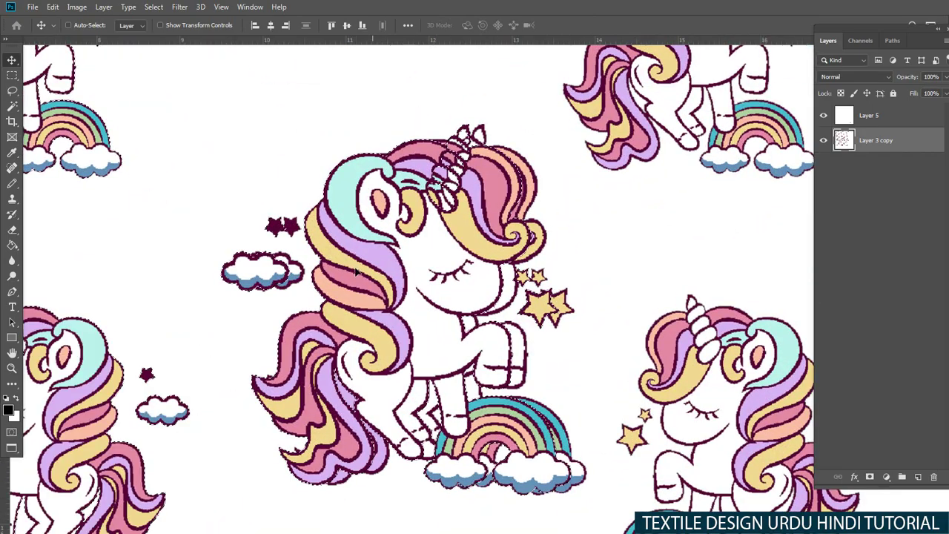
# Step: Nudge the duplicated unicorns so they line up cleanly with the pattern
pyautogui.moveTo(453, 252); pyautogui.dragTo(465, 252)
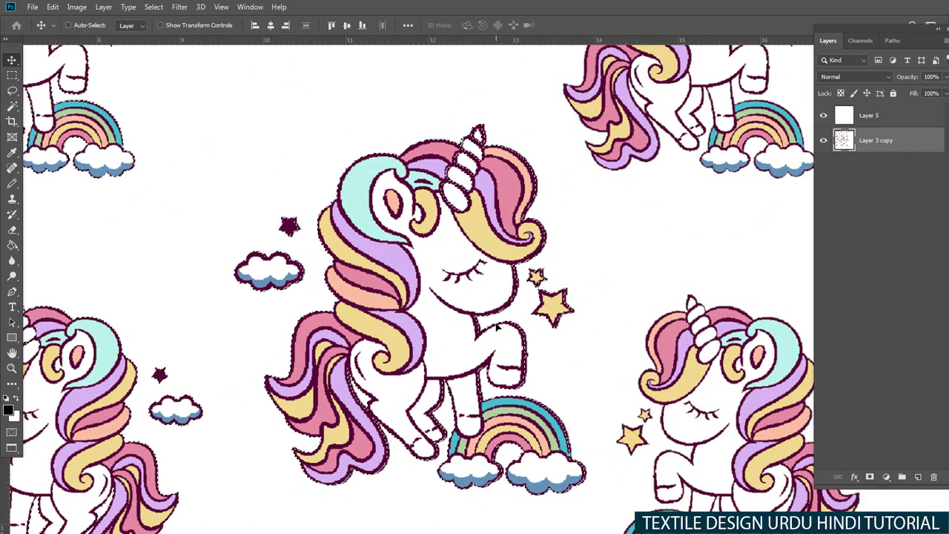
pyautogui.scroll(-1, 538, 335)
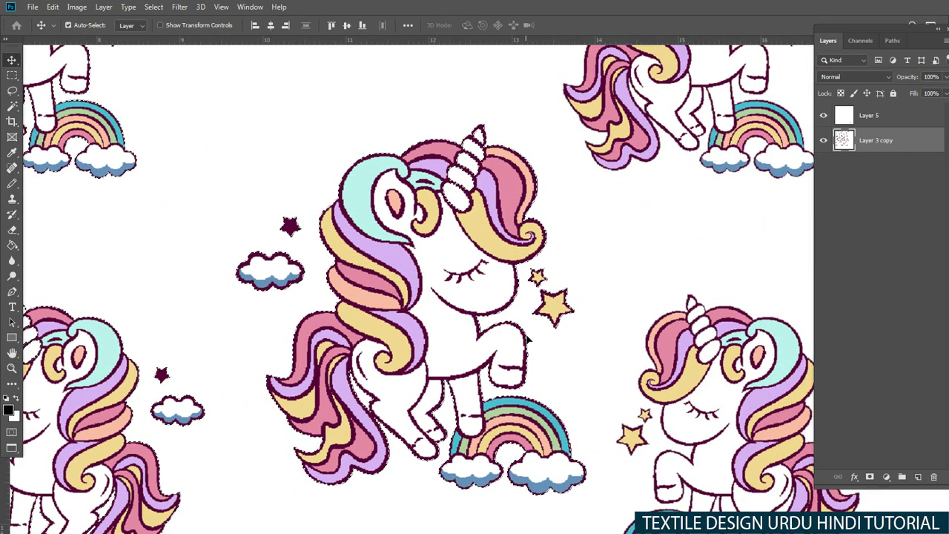
pyautogui.scroll(-3, 519, 333)
pyautogui.scroll(-2, 422, 324)
pyautogui.moveTo(422, 324)
pyautogui.mouseDown()
pyautogui.moveTo(375, 274)
pyautogui.moveTo(515, 230)
pyautogui.moveTo(473, 252)
pyautogui.mouseUp()
pyautogui.scroll(5, 493, 252)
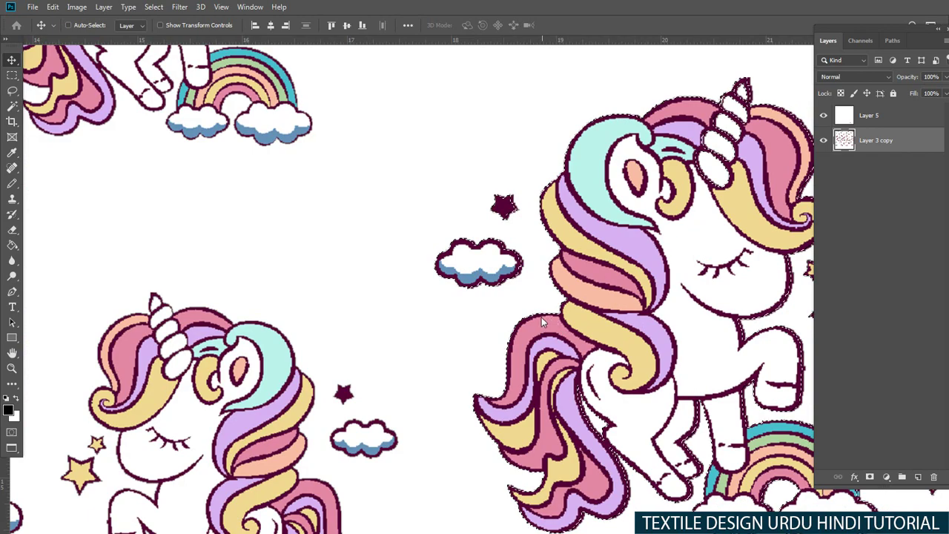
pyautogui.scroll(-1, 542, 317)
pyautogui.scroll(-2, 519, 312)
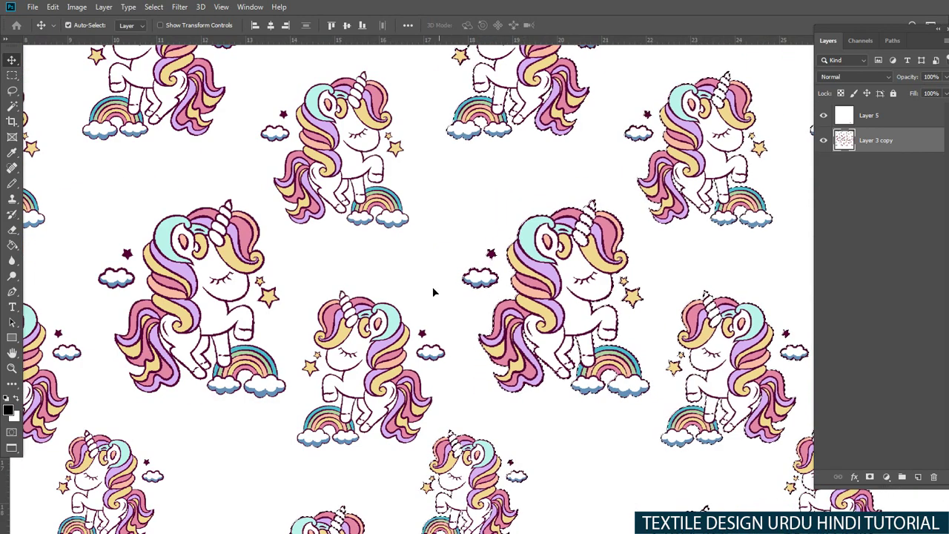
pyautogui.scroll(-3, 433, 292)
pyautogui.scroll(1, 486, 319)
pyautogui.moveTo(497, 375); pyautogui.dragTo(473, 346)
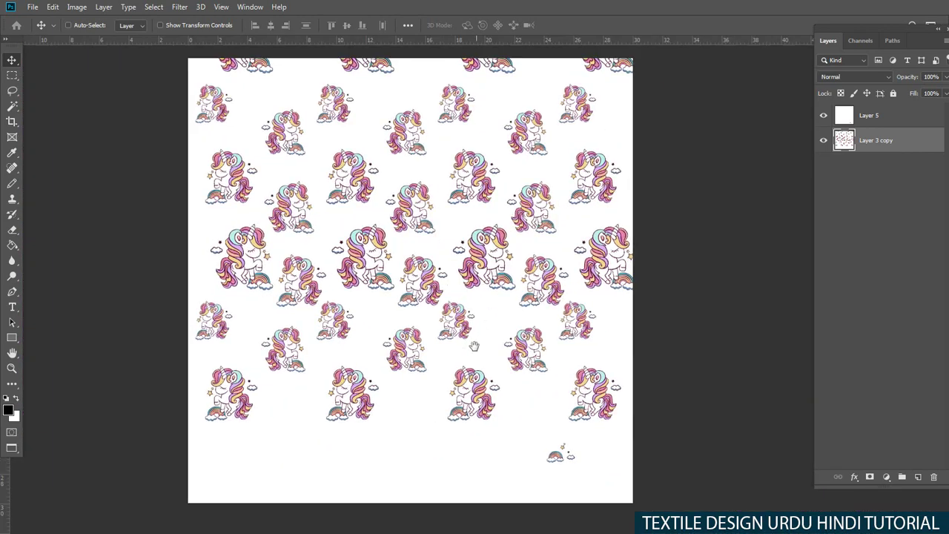
pyautogui.scroll(-2, 511, 367)
pyautogui.scroll(3, 474, 356)
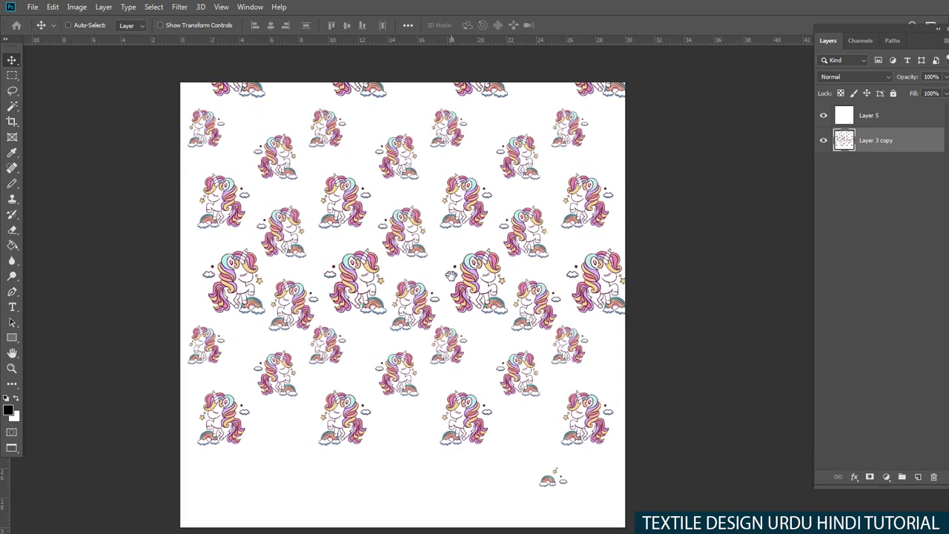
pyautogui.hscroll(2, 482, 223)
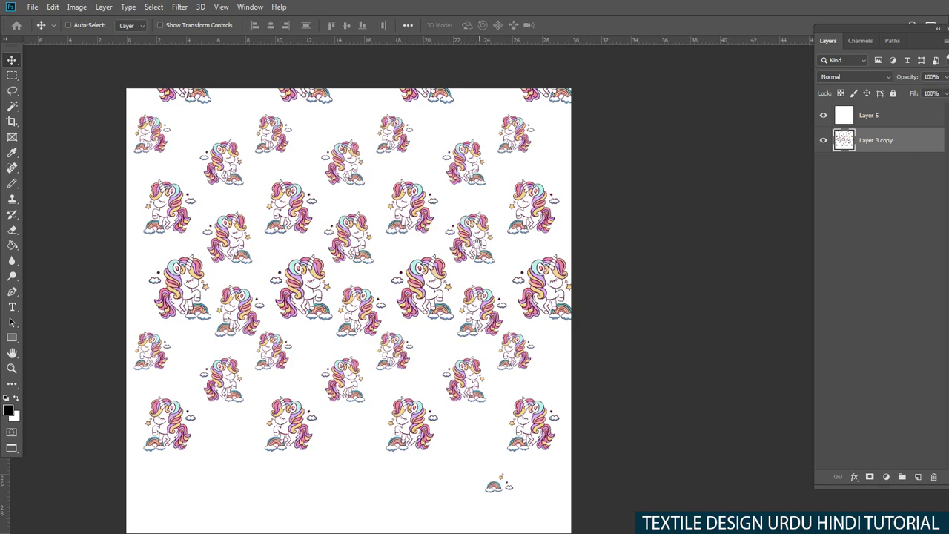
pyautogui.scroll(1, 512, 473)
# Step: Move the stray Layer 5 rainbow into a gap between unicorns and enlarge it
pyautogui.scroll(1, 494, 423)
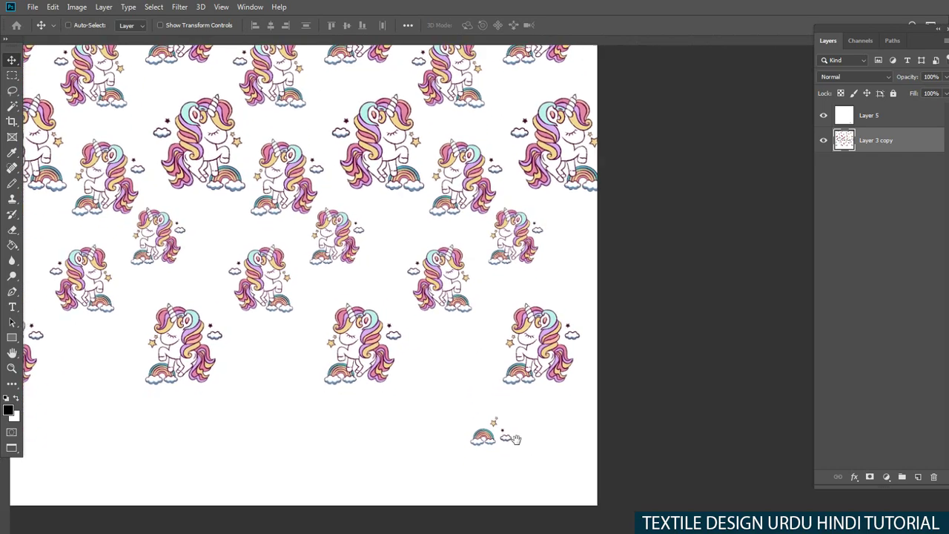
pyautogui.scroll(1, 459, 437)
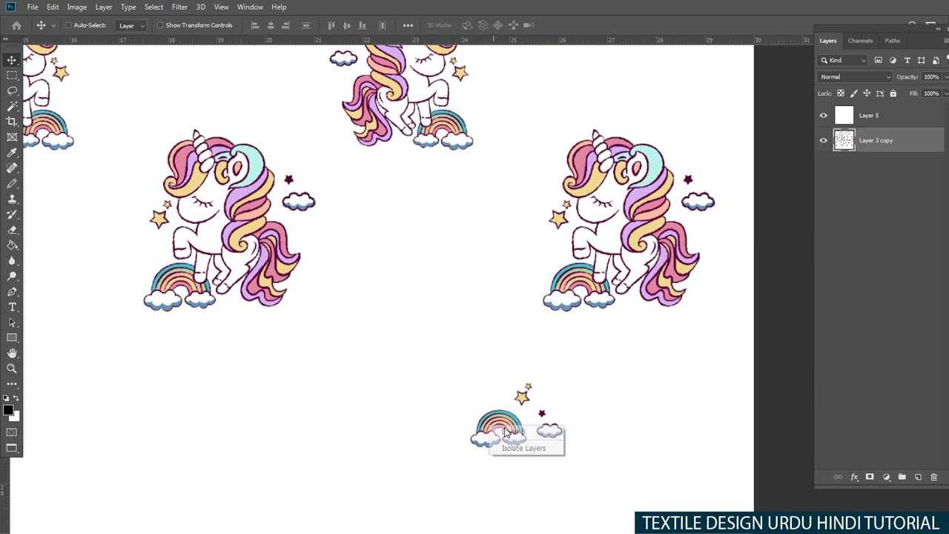
pyautogui.click(511, 432)
pyautogui.press('l')
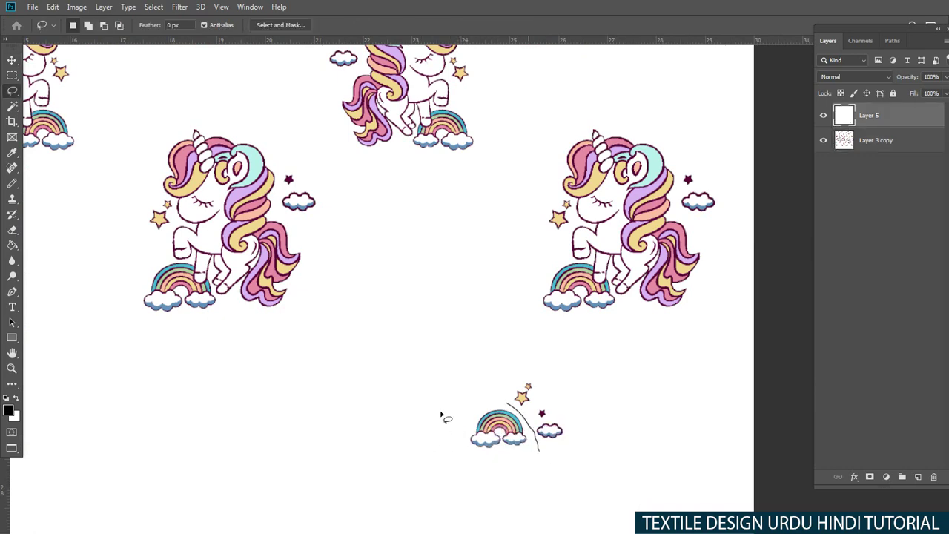
pyautogui.moveTo(440, 415); pyautogui.dragTo(505, 404)
pyautogui.press('v')
pyautogui.scroll(-3, 428, 280)
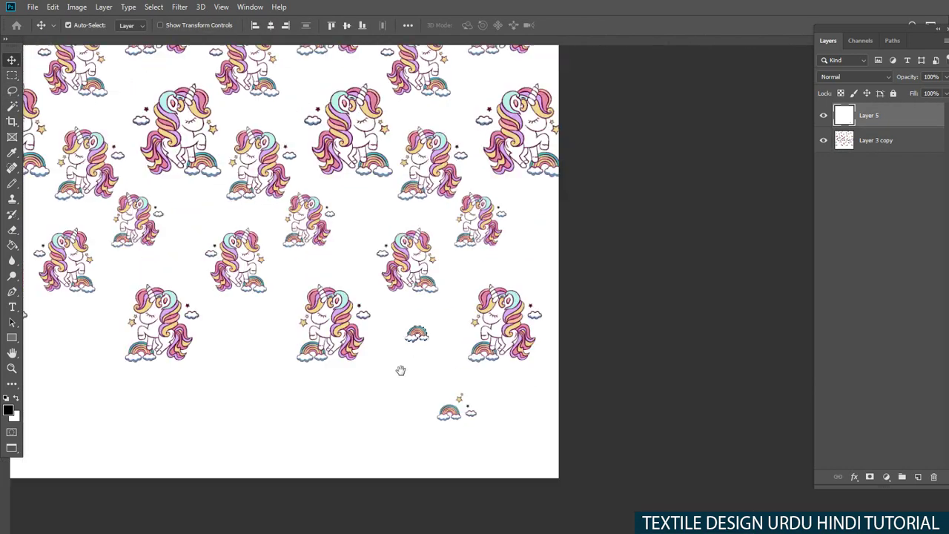
pyautogui.moveTo(428, 280); pyautogui.dragTo(452, 287)
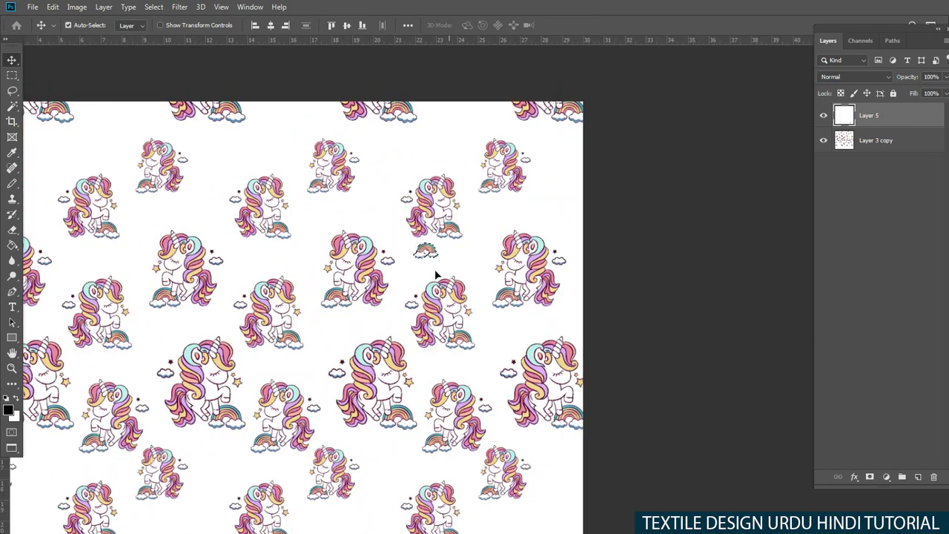
pyautogui.hotkey('ctrl', 't')
pyautogui.scroll(5, 470, 258)
pyautogui.moveTo(384, 259); pyautogui.dragTo(324, 294)
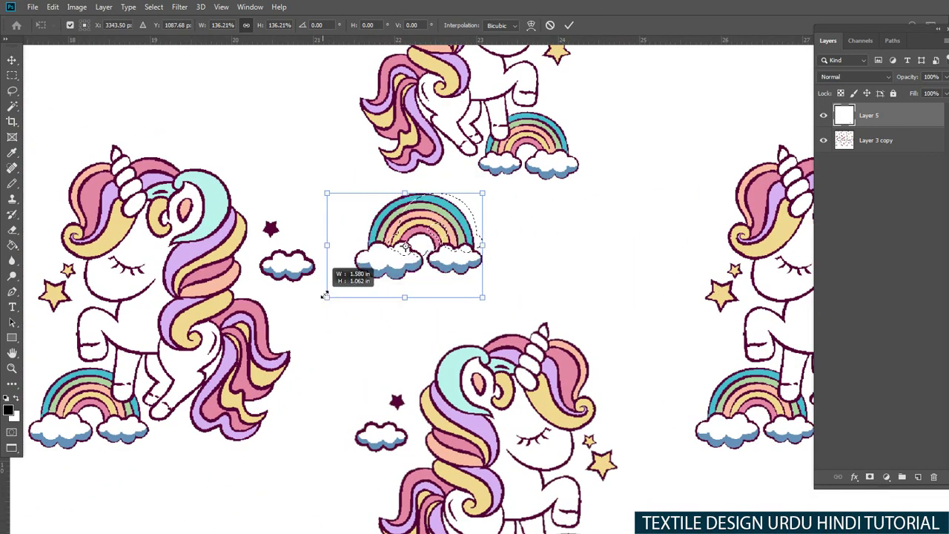
pyautogui.press('Return')
# Step: Add two rainbow copies to the right, shrinking one, to form a three-rainbow cluster
pyautogui.moveTo(448, 259)
pyautogui.mouseDown()
pyautogui.moveTo(414, 316)
pyautogui.moveTo(533, 261)
pyautogui.moveTo(519, 247)
pyautogui.mouseUp()
pyautogui.moveTo(479, 278)
pyautogui.mouseDown()
pyautogui.moveTo(619, 281)
pyautogui.moveTo(613, 295)
pyautogui.mouseUp()
pyautogui.hotkey('ctrl', 't')
pyautogui.moveTo(642, 324)
pyautogui.mouseDown()
pyautogui.moveTo(585, 305)
pyautogui.moveTo(560, 320)
pyautogui.mouseUp()
pyautogui.press('Return')
pyautogui.scroll(-2, 562, 321)
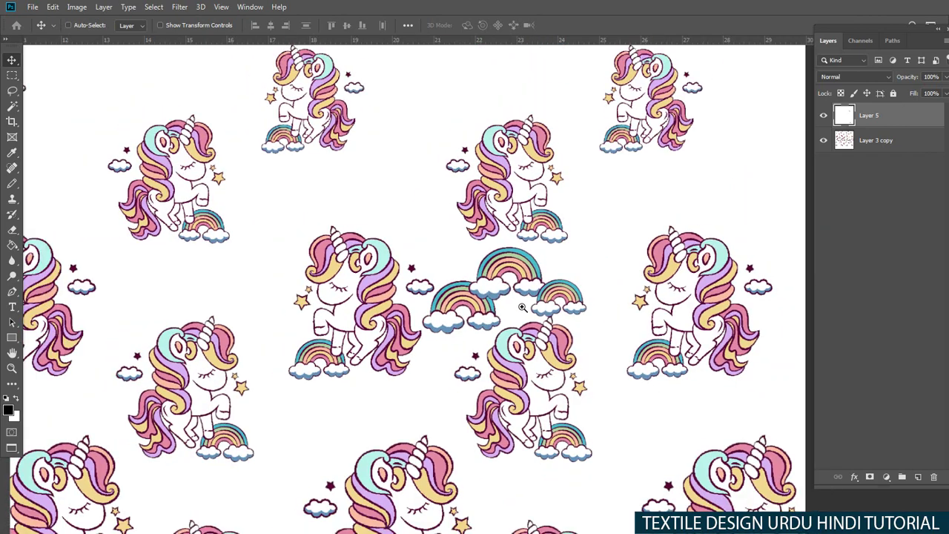
pyautogui.scroll(-2, 519, 304)
pyautogui.scroll(-5, 503, 306)
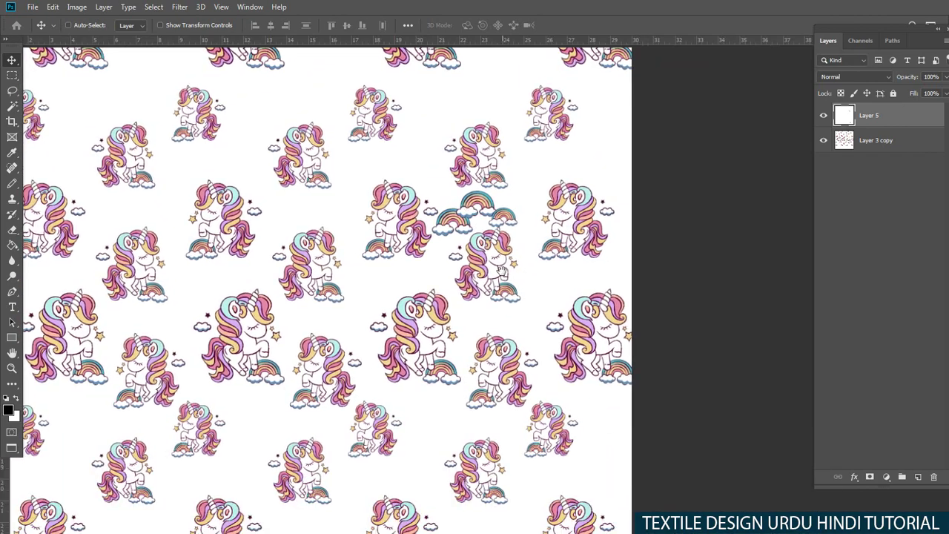
# Step: Copy the small rainbow up into the gap between the upper unicorns and enlarge it slightly
pyautogui.scroll(-3, 519, 355)
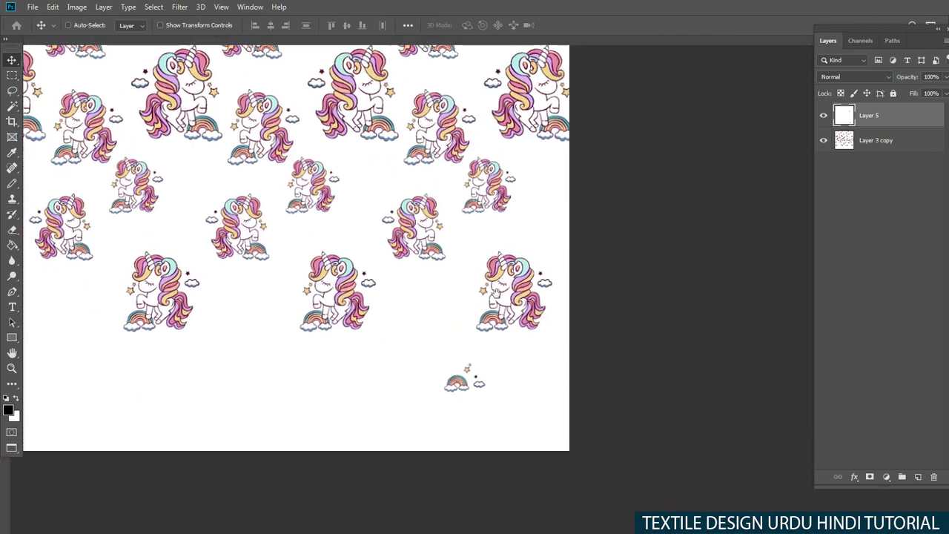
pyautogui.scroll(3, 504, 373)
pyautogui.press('m')
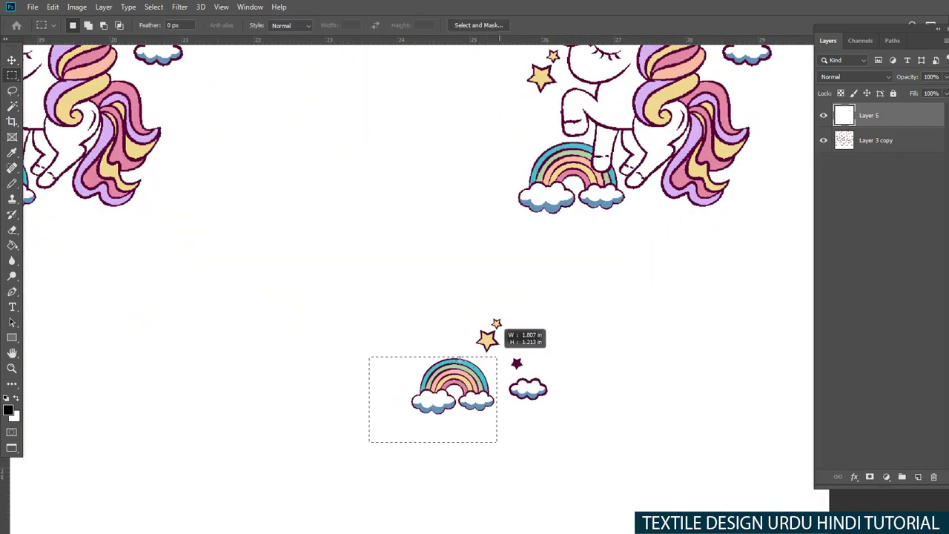
pyautogui.press('v')
pyautogui.moveTo(455, 381); pyautogui.dragTo(457, 281)
pyautogui.scroll(-3, 470, 237)
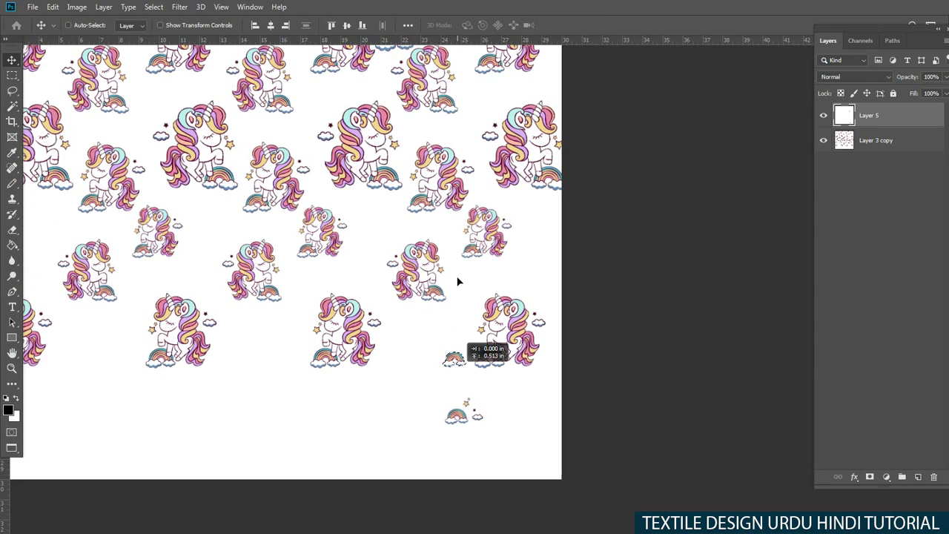
pyautogui.scroll(2, 458, 281)
pyautogui.scroll(2, 487, 275)
pyautogui.hotkey('ctrl', 't')
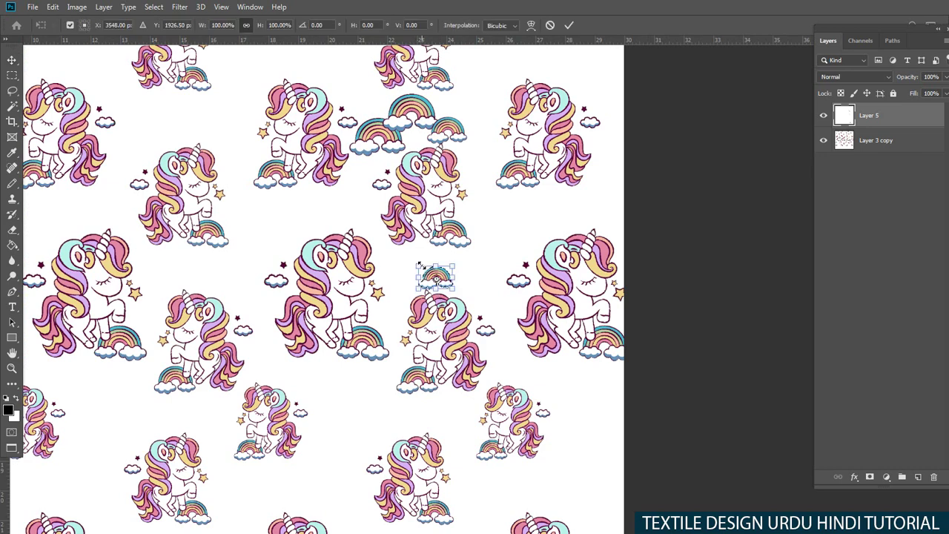
pyautogui.moveTo(387, 249); pyautogui.dragTo(388, 244)
pyautogui.press('Return')
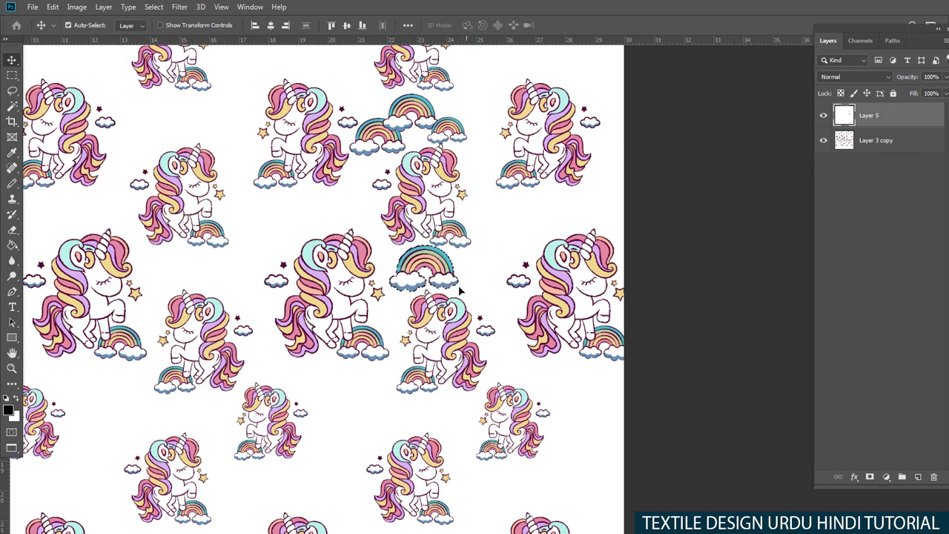
# Step: Fine-tune the rainbow copy's position within the gap
pyautogui.hotkey('ctrl', 't')
pyautogui.press('Return')
pyautogui.moveTo(437, 272)
pyautogui.mouseDown()
pyautogui.moveTo(447, 276)
pyautogui.moveTo(434, 273)
pyautogui.mouseUp()
pyautogui.scroll(5, 437, 271)
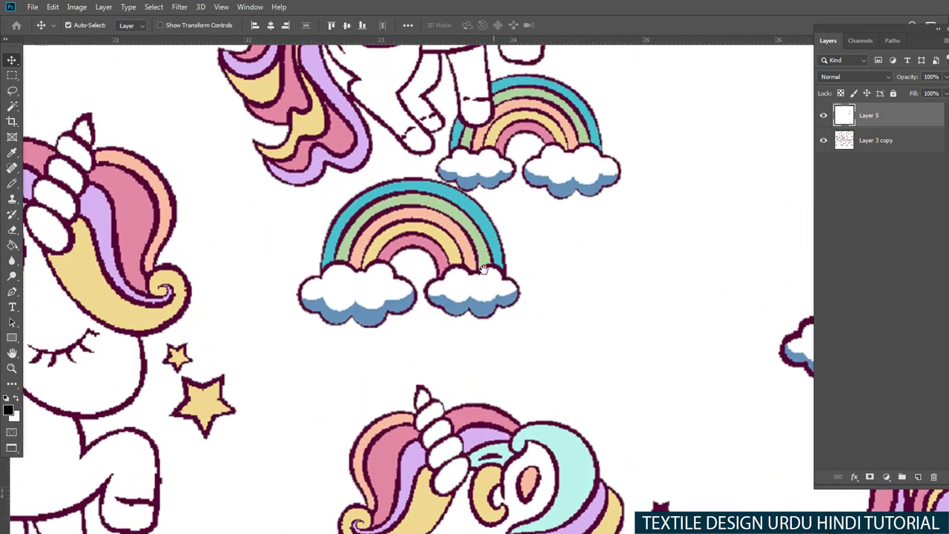
pyautogui.moveTo(508, 256); pyautogui.dragTo(500, 245)
# Step: Add a smaller rainbow copy down-left of the first one
pyautogui.moveTo(470, 301)
pyautogui.mouseDown()
pyautogui.moveTo(444, 364)
pyautogui.moveTo(393, 326)
pyautogui.moveTo(367, 333)
pyautogui.moveTo(325, 396)
pyautogui.mouseUp()
pyautogui.hotkey('ctrl', 't')
pyautogui.press('Return')
pyautogui.scroll(-5, 408, 364)
pyautogui.scroll(1, 407, 363)
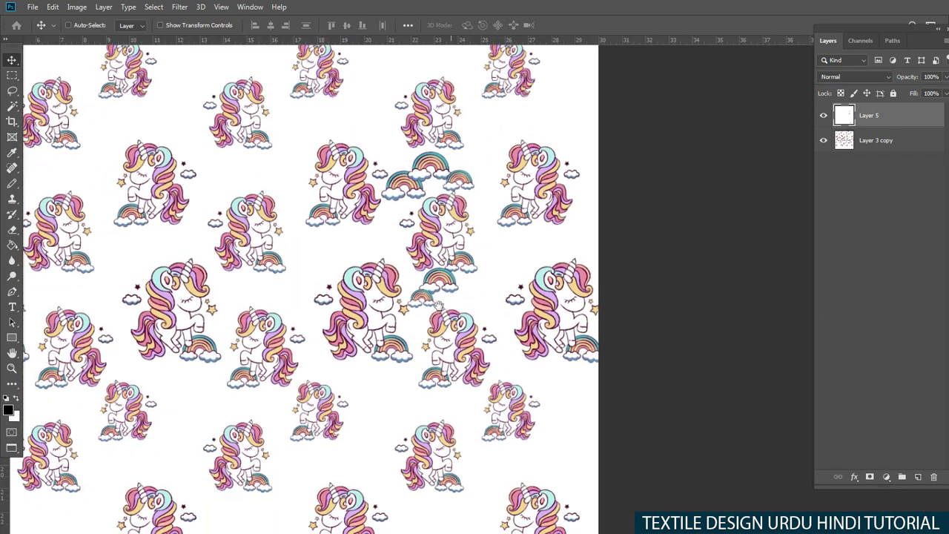
pyautogui.scroll(1, 448, 307)
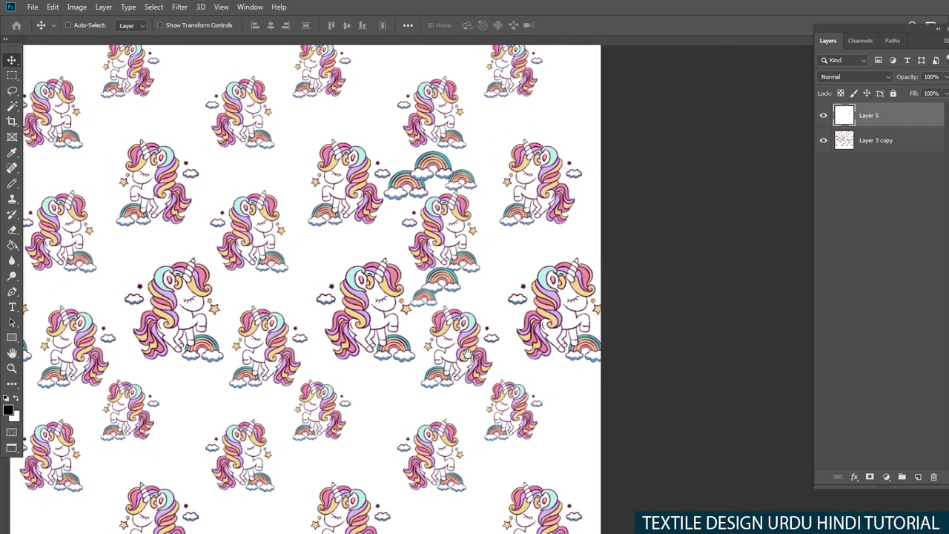
pyautogui.scroll(1, 497, 438)
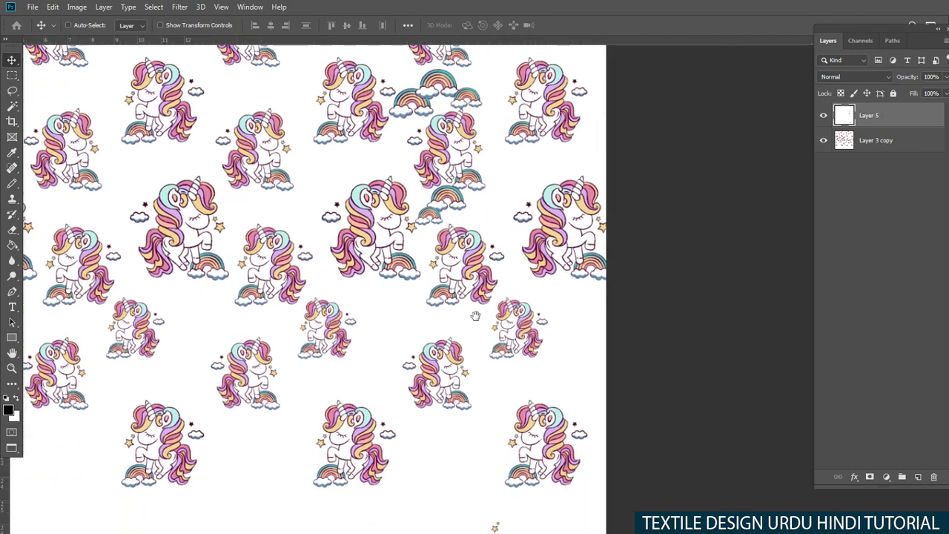
pyautogui.scroll(1, 484, 363)
pyautogui.scroll(-1, 493, 263)
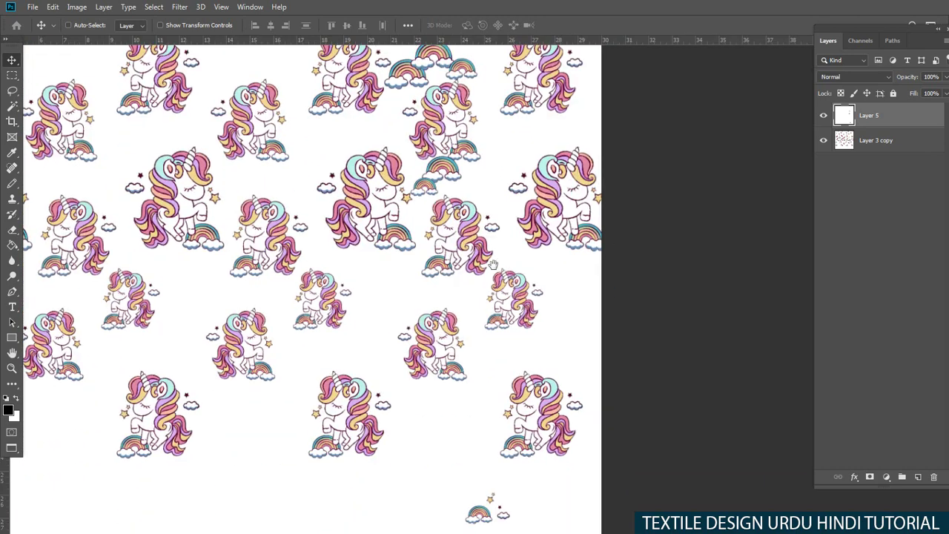
pyautogui.scroll(3, 474, 404)
# Step: Select the small rainbow on Layer 5 and place a copy up in the pattern
pyautogui.rightClick(482, 392)
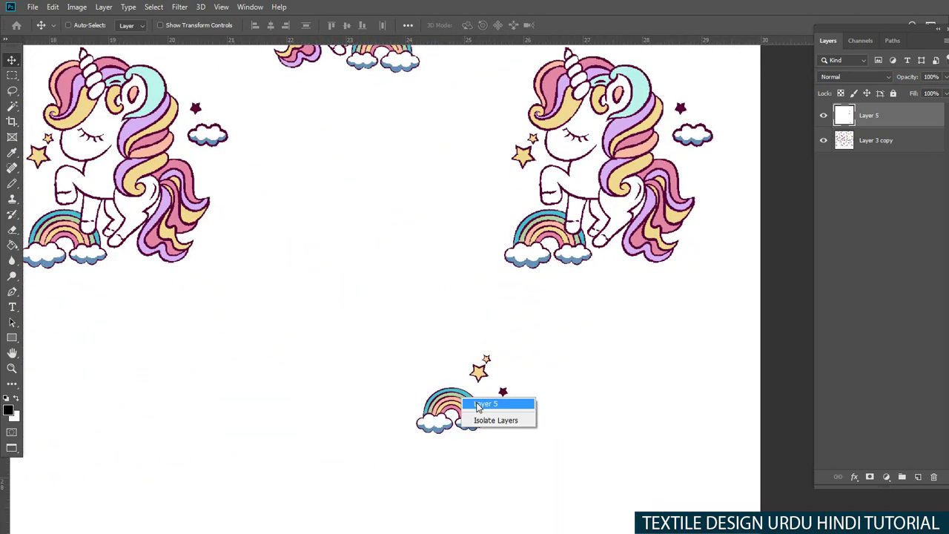
pyautogui.click(471, 407)
pyautogui.press('l')
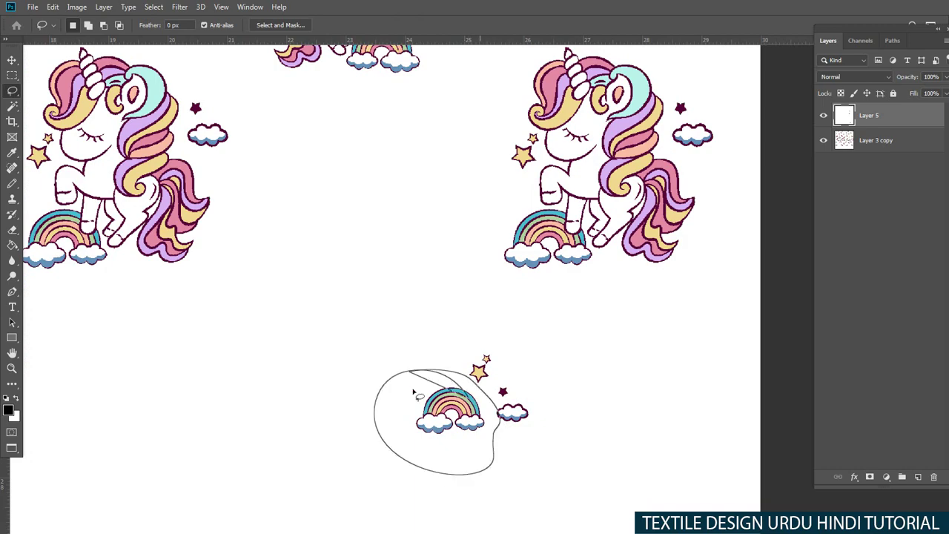
pyautogui.moveTo(414, 391); pyautogui.dragTo(416, 377)
pyautogui.press('v')
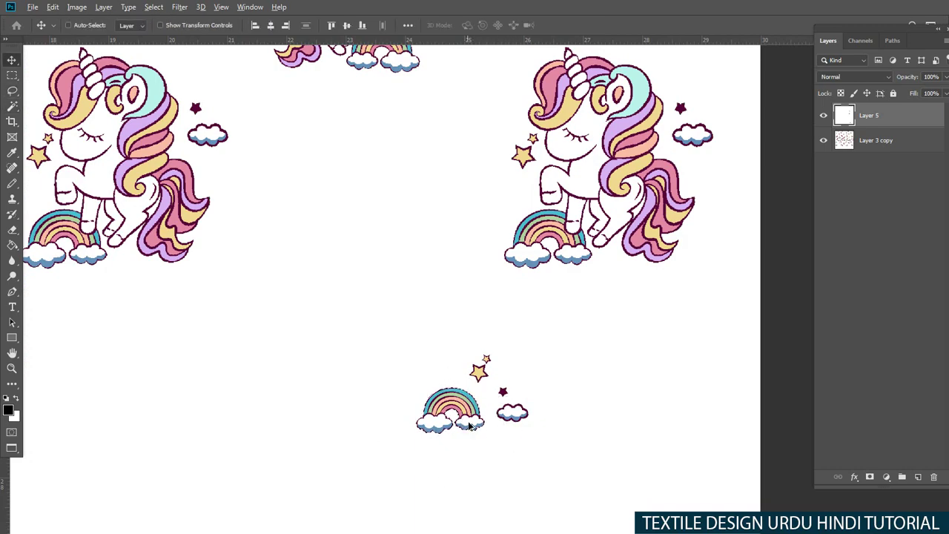
pyautogui.moveTo(445, 407)
pyautogui.mouseDown()
pyautogui.moveTo(450, 152)
pyautogui.moveTo(437, 402)
pyautogui.mouseUp()
pyautogui.scroll(-3, 420, 364)
# Step: Rescale the rainbow copy and set it beside the lower-right unicorn
pyautogui.hotkey('ctrl', 't')
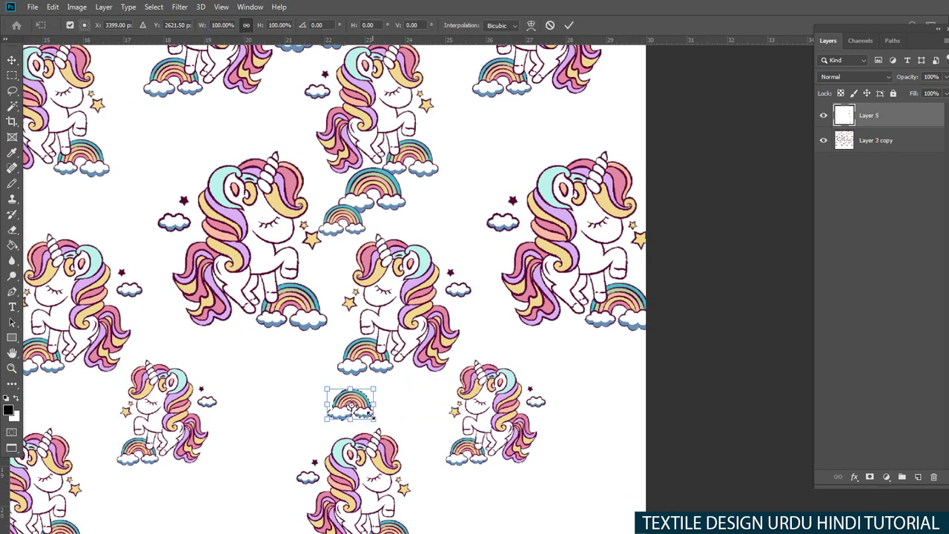
pyautogui.scroll(-2, 402, 378)
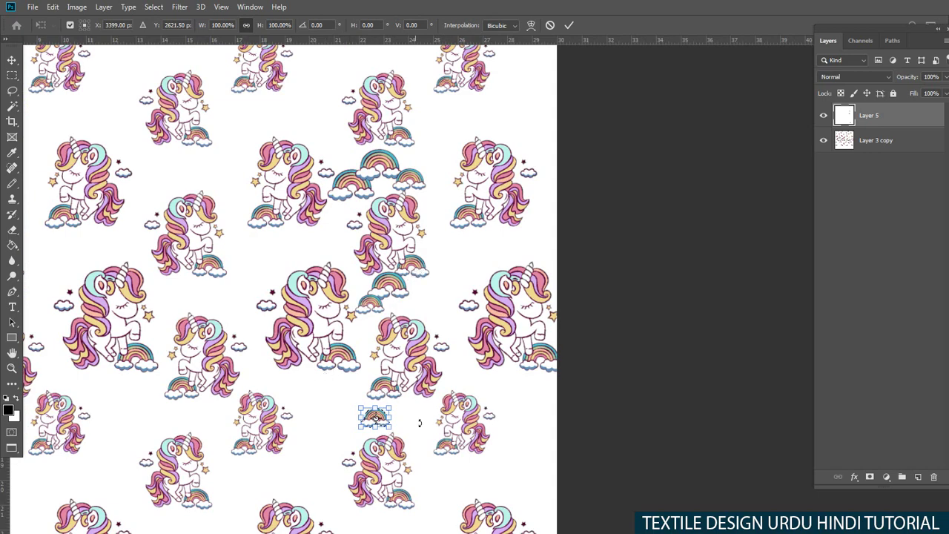
pyautogui.scroll(3, 420, 423)
pyautogui.moveTo(330, 433)
pyautogui.mouseDown()
pyautogui.moveTo(403, 455)
pyautogui.moveTo(407, 416)
pyautogui.mouseUp()
pyautogui.press('Return')
pyautogui.hotkey('ctrl', 't')
pyautogui.moveTo(356, 385)
pyautogui.mouseDown()
pyautogui.moveTo(423, 447)
pyautogui.moveTo(434, 441)
pyautogui.moveTo(379, 390)
pyautogui.mouseUp()
pyautogui.press('Return')
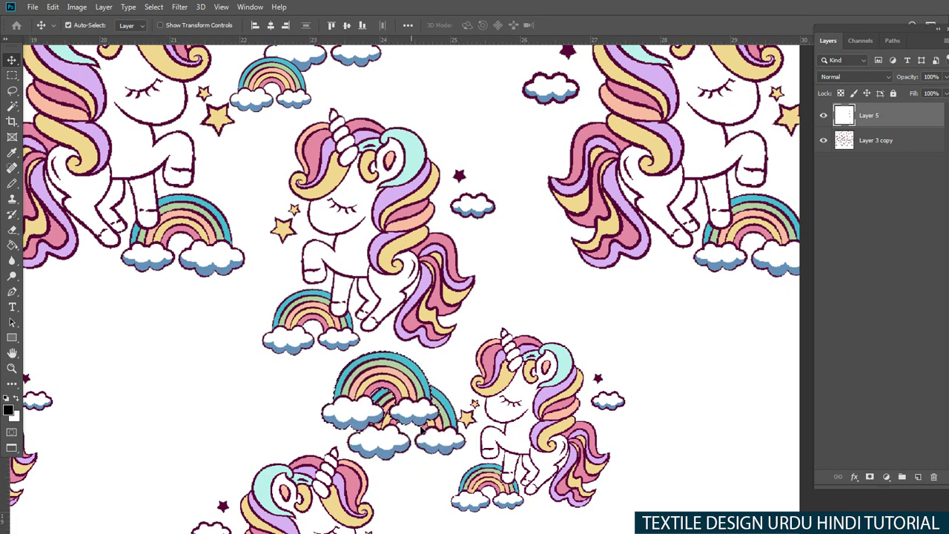
# Step: Move another rainbow copy up and left into the gap below the central unicorn
pyautogui.hotkey('ctrl', 't')
pyautogui.press('Return')
pyautogui.moveTo(417, 423)
pyautogui.mouseDown()
pyautogui.moveTo(384, 407)
pyautogui.moveTo(403, 381)
pyautogui.moveTo(377, 395)
pyautogui.mouseUp()
pyautogui.hotkey('ctrl', 't')
pyautogui.press('Return')
pyautogui.scroll(-5, 375, 395)
# Step: Enlarge the middle rainbow of the trio slightly from its top-left corner
pyautogui.scroll(3, 430, 376)
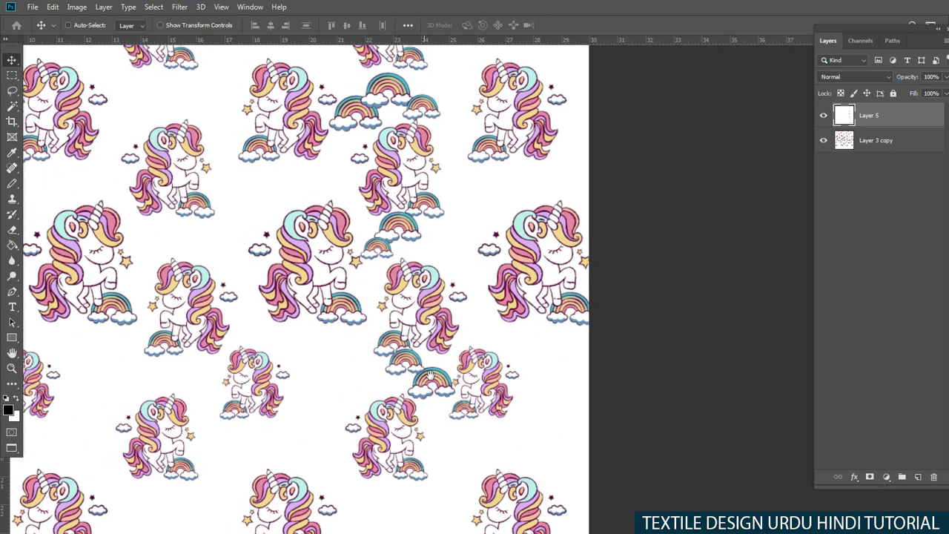
pyautogui.scroll(3, 448, 385)
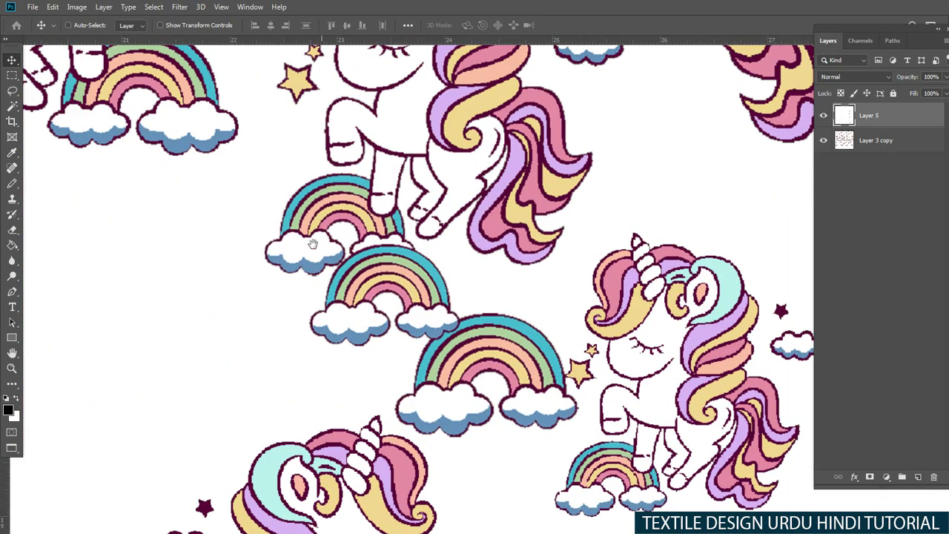
pyautogui.hotkey('ctrl', 't')
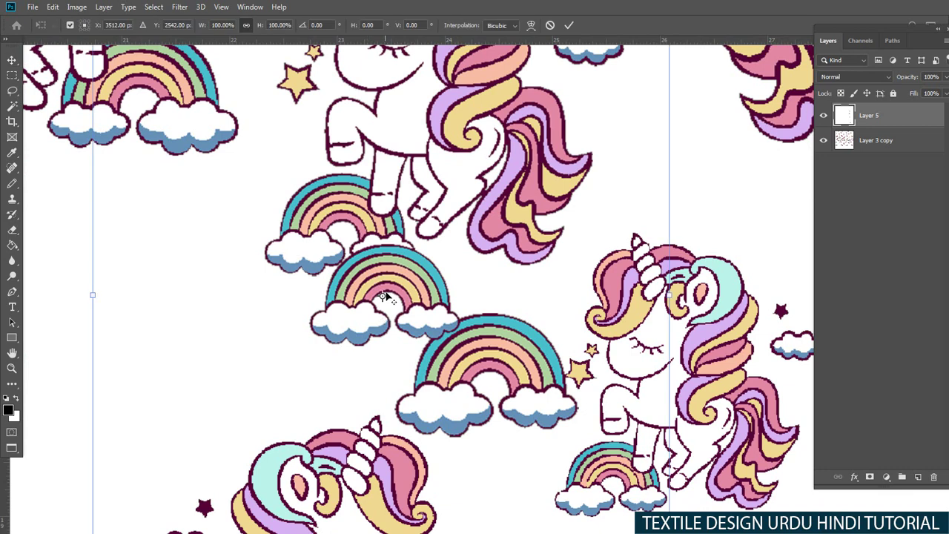
pyautogui.press('Return')
pyautogui.hotkey('ctrl', 't')
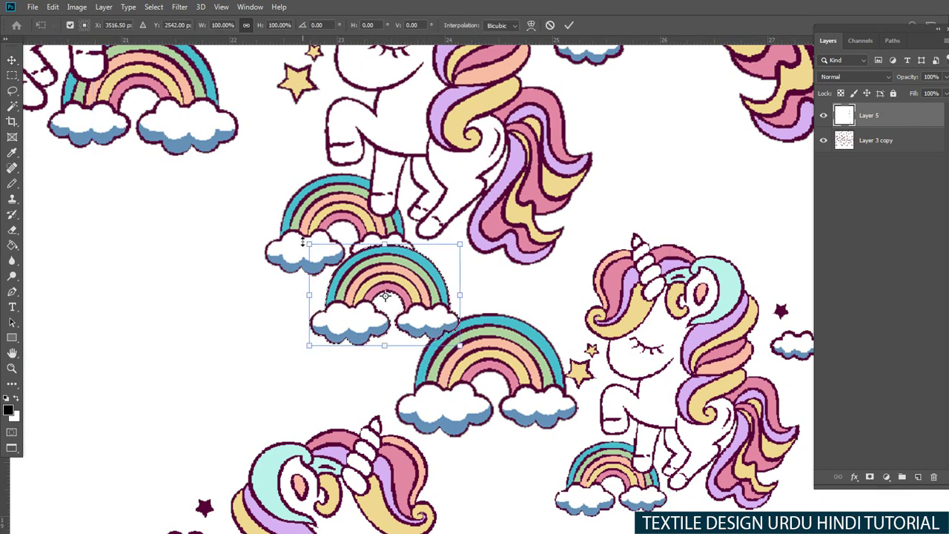
pyautogui.moveTo(310, 244); pyautogui.dragTo(299, 235)
pyautogui.press('Return')
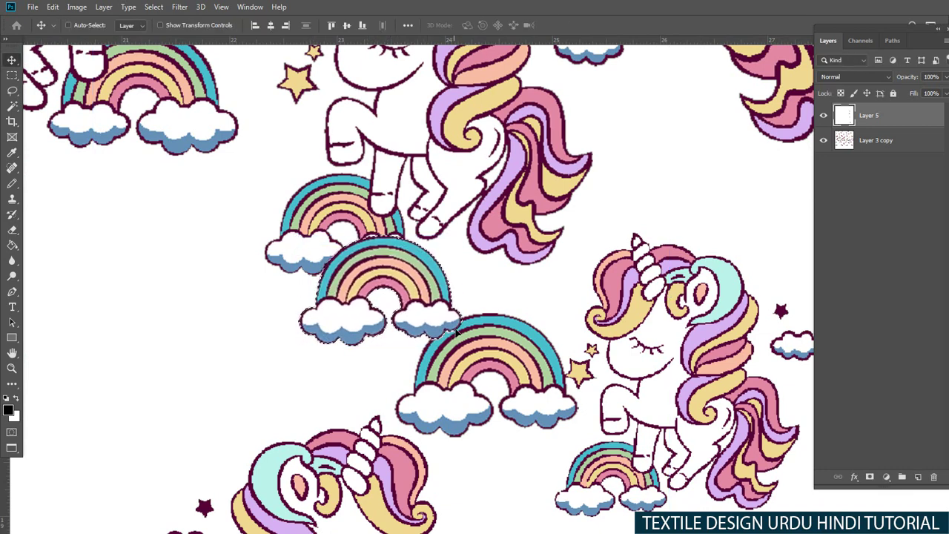
pyautogui.scroll(-2, 452, 336)
pyautogui.scroll(-3, 503, 344)
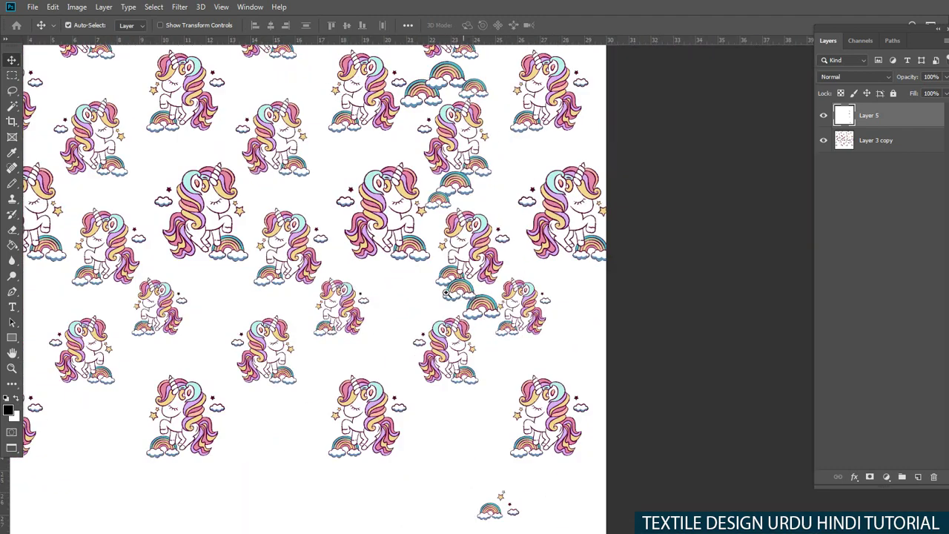
pyautogui.scroll(-2, 445, 292)
# Step: Select the rainbow shapes in the pattern's right section by colour
pyautogui.press('m')
pyautogui.moveTo(375, 142); pyautogui.dragTo(570, 404)
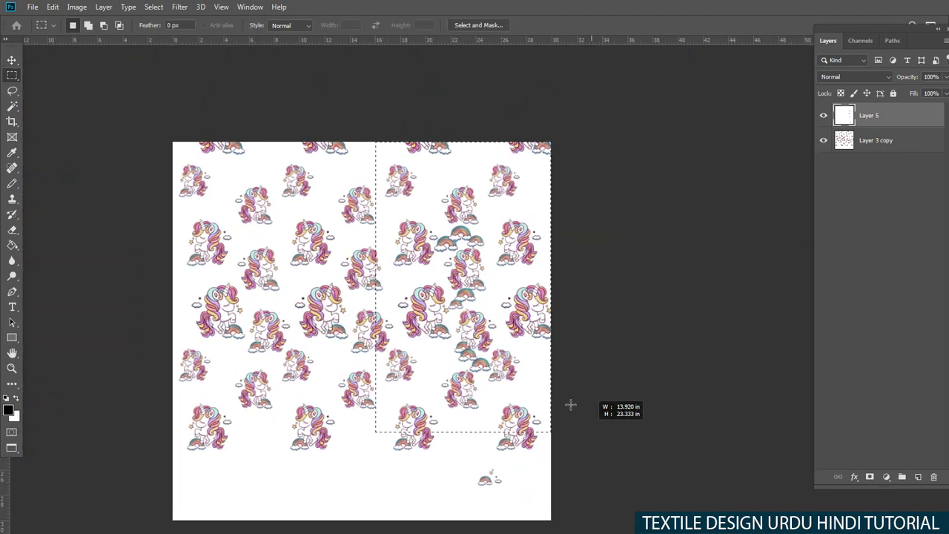
pyautogui.hotkey('ctrl', 'd')
pyautogui.press('w')
pyautogui.press('m')
pyautogui.moveTo(397, 145); pyautogui.dragTo(399, 146)
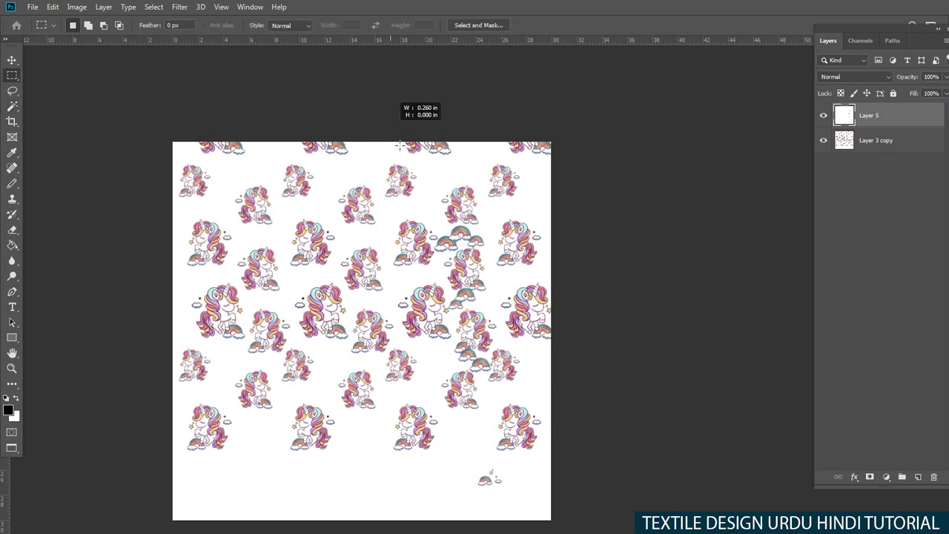
pyautogui.moveTo(572, 424); pyautogui.dragTo(572, 424)
pyautogui.press('w')
pyautogui.click(526, 382)
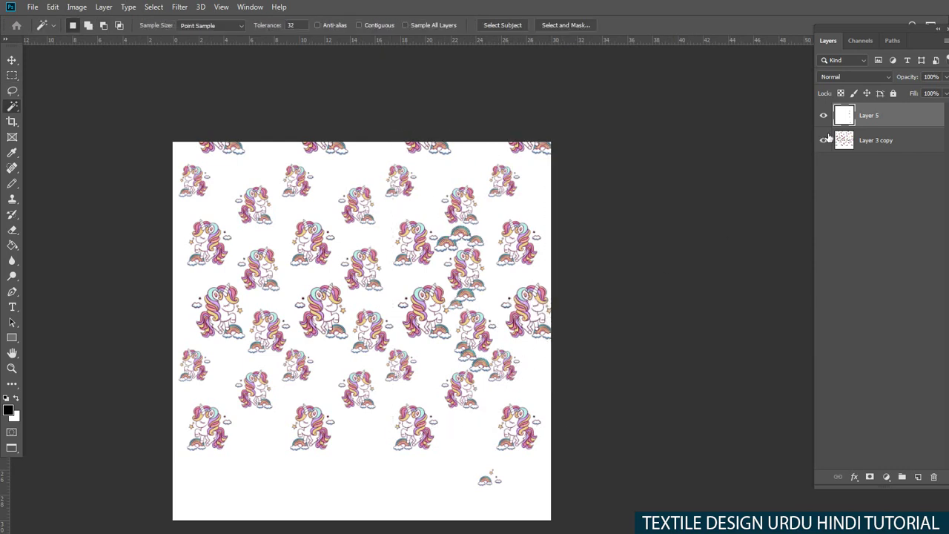
# Step: Copy the right-section motifs across to the left side of the pattern
pyautogui.press('m')
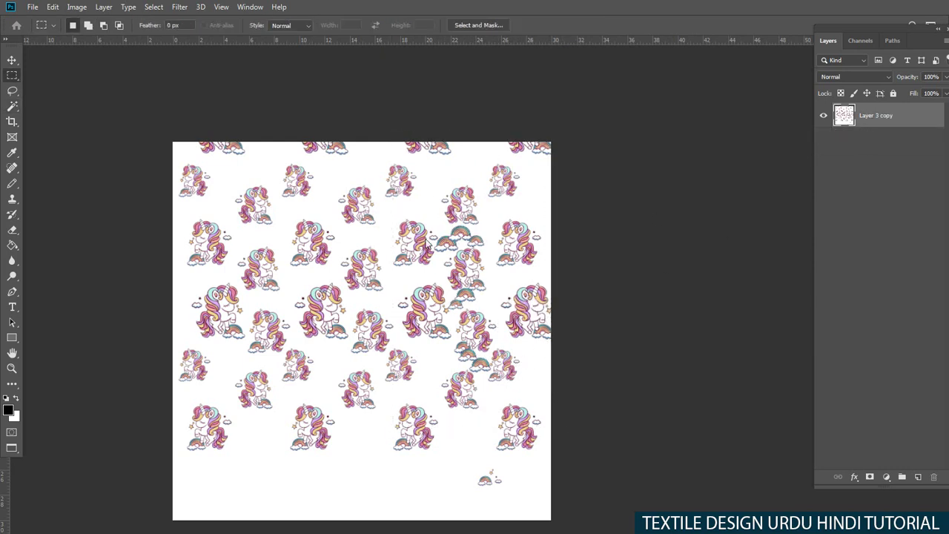
pyautogui.moveTo(565, 424); pyautogui.dragTo(565, 424)
pyautogui.press('w')
pyautogui.click(509, 370)
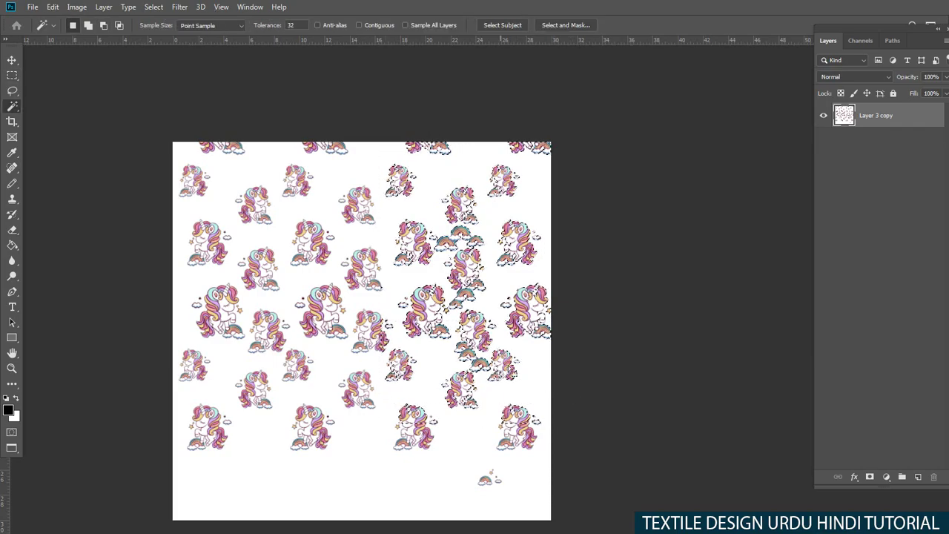
pyautogui.press('v')
pyautogui.moveTo(502, 369); pyautogui.dragTo(407, 363)
pyautogui.scroll(10, 500, 353)
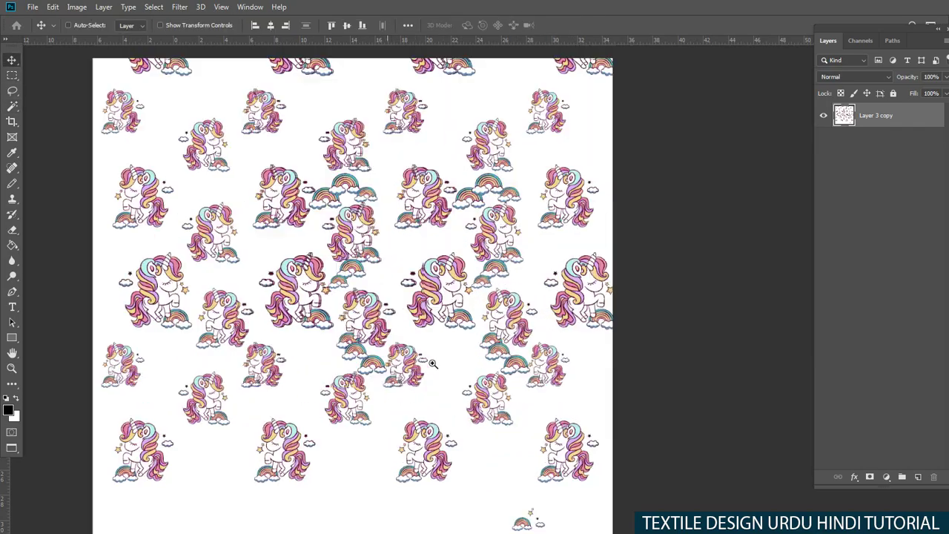
pyautogui.scroll(2, 499, 353)
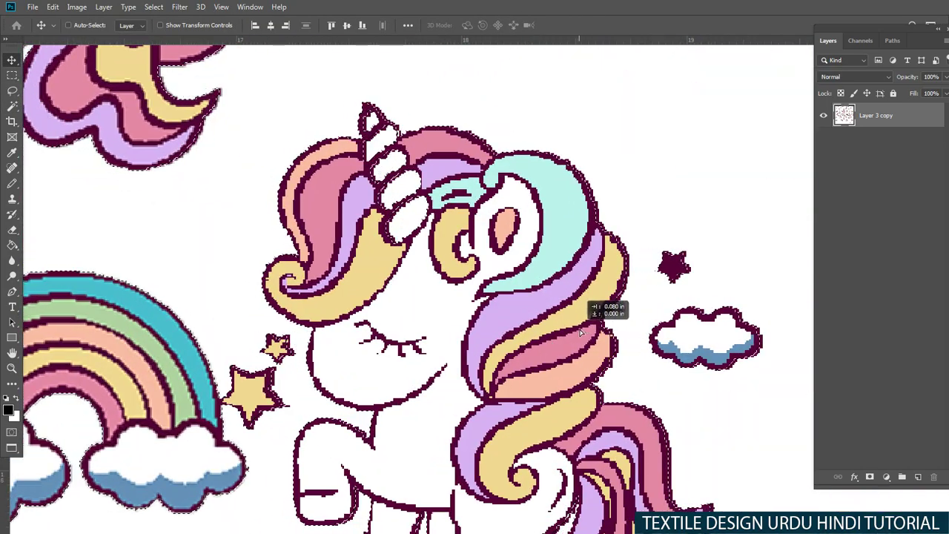
pyautogui.scroll(-3, 577, 332)
pyautogui.scroll(-3, 536, 301)
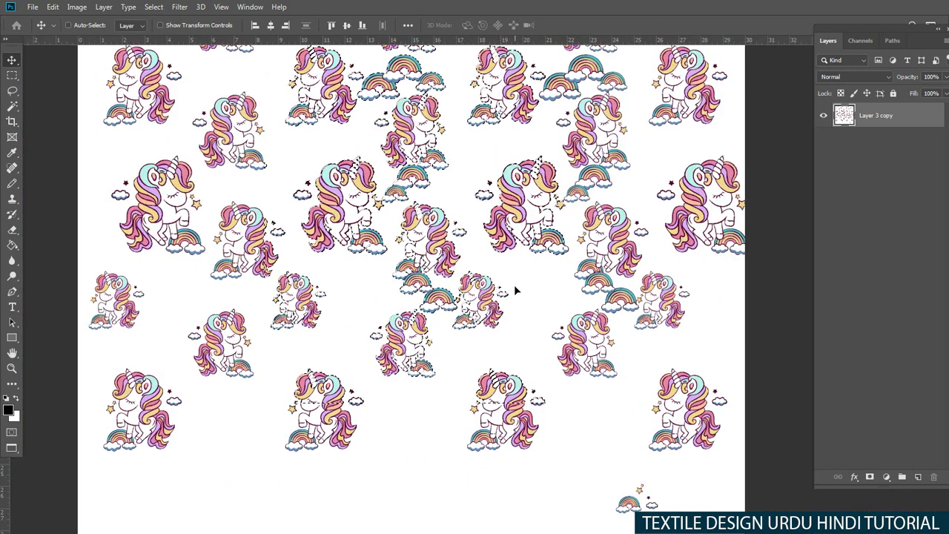
pyautogui.scroll(-5, 514, 285)
pyautogui.moveTo(504, 245)
pyautogui.mouseDown()
pyautogui.moveTo(459, 290)
pyautogui.moveTo(501, 281)
pyautogui.mouseUp()
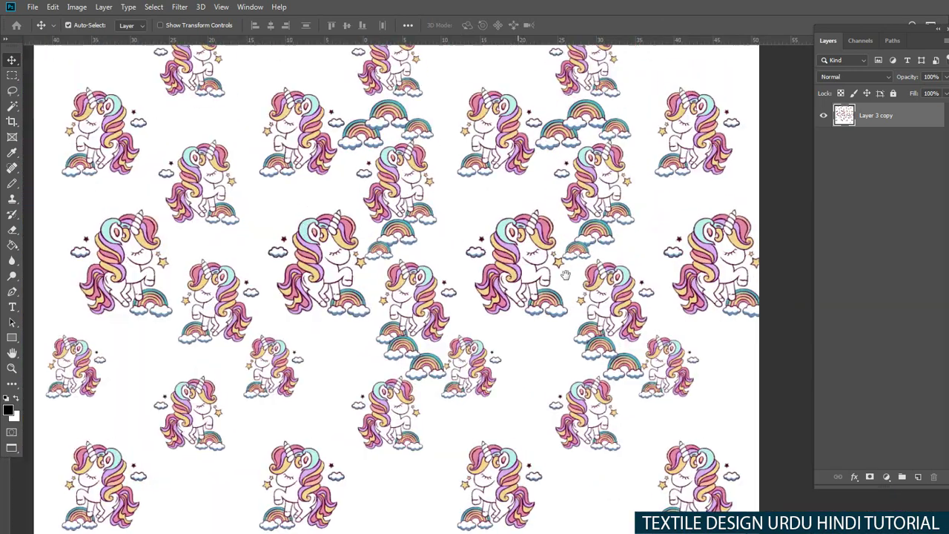
pyautogui.scroll(4, 444, 237)
pyautogui.moveTo(425, 195); pyautogui.dragTo(405, 206)
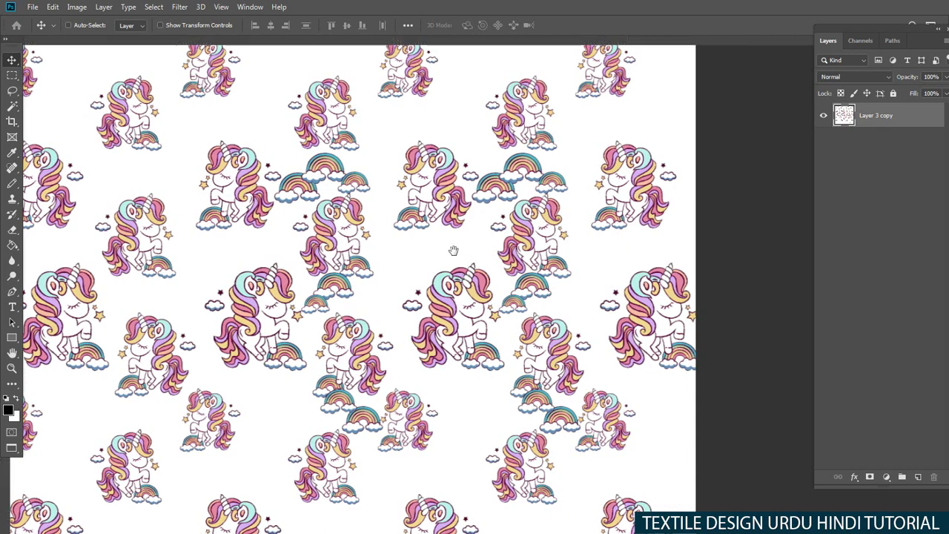
pyautogui.scroll(1, 451, 250)
pyautogui.moveTo(484, 292)
pyautogui.mouseDown()
pyautogui.moveTo(462, 317)
pyautogui.moveTo(437, 303)
pyautogui.mouseUp()
pyautogui.moveTo(398, 271); pyautogui.dragTo(406, 273)
pyautogui.scroll(-3, 464, 264)
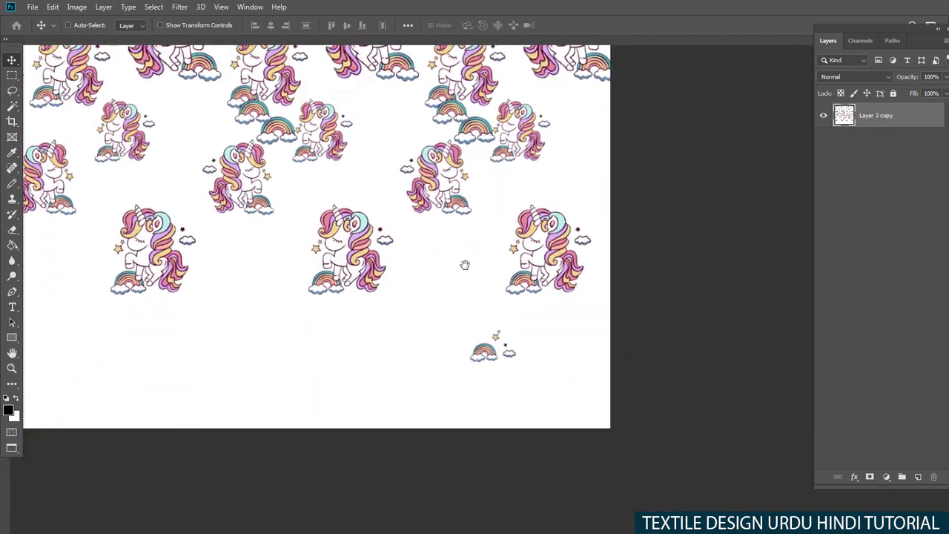
# Step: Lasso a rainbow and move it into the gap between the upper rainbow clusters
pyautogui.rightClick(490, 348)
pyautogui.press('Escape')
pyautogui.scroll(3, 490, 348)
pyautogui.scroll(1, 544, 360)
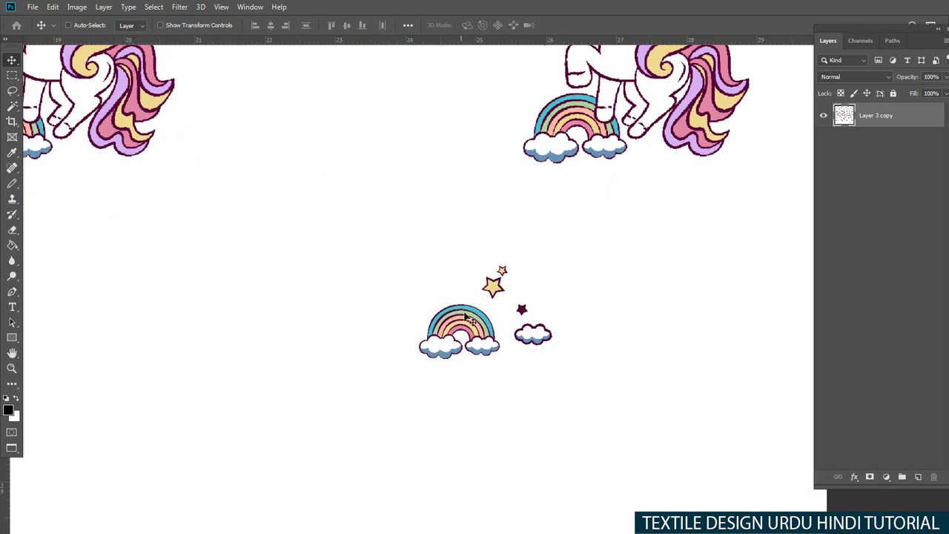
pyautogui.press('l')
pyautogui.moveTo(406, 243); pyautogui.dragTo(508, 397)
pyautogui.press('w')
pyautogui.press('v')
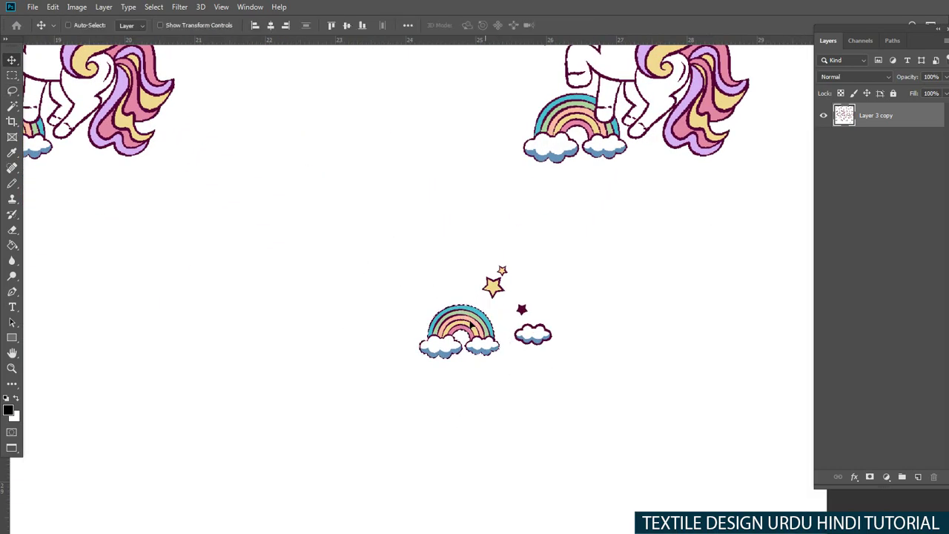
pyautogui.scroll(-4, 442, 373)
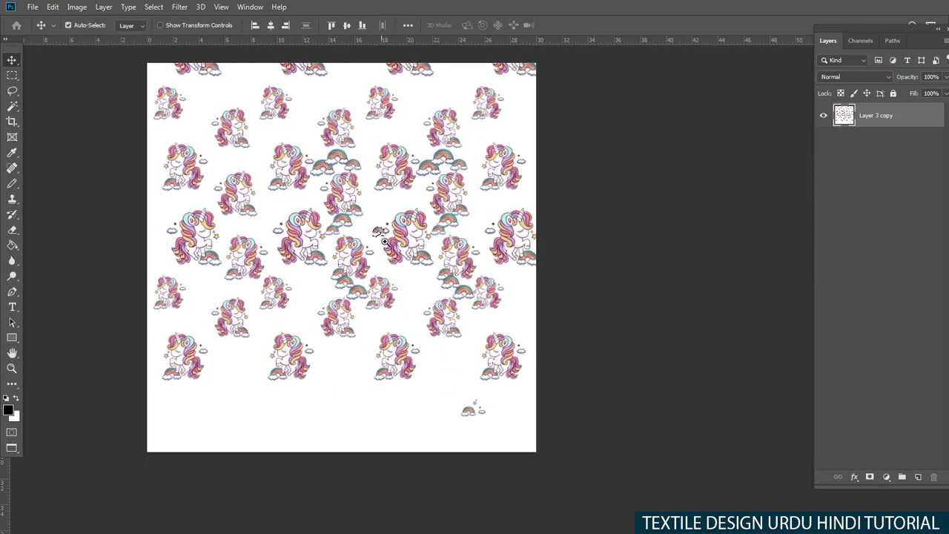
pyautogui.scroll(3, 384, 241)
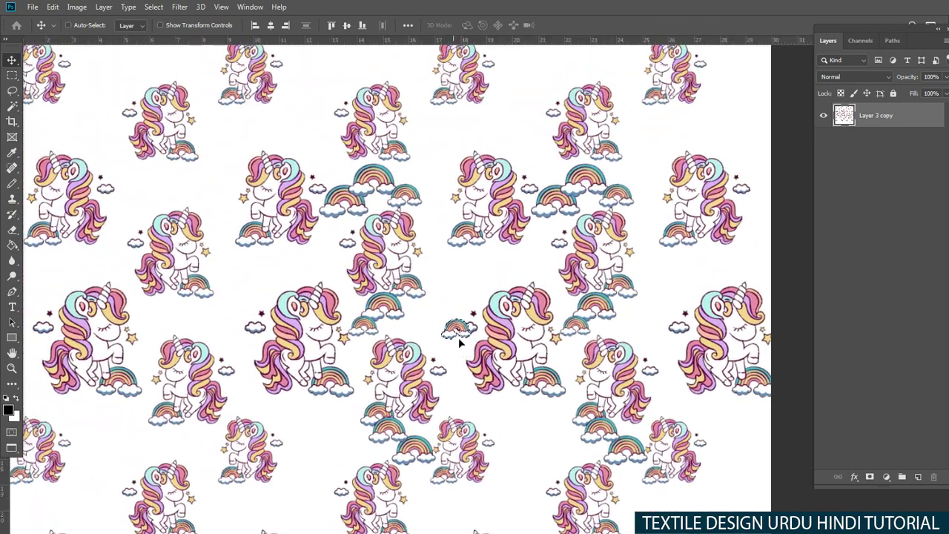
pyautogui.scroll(3, 429, 224)
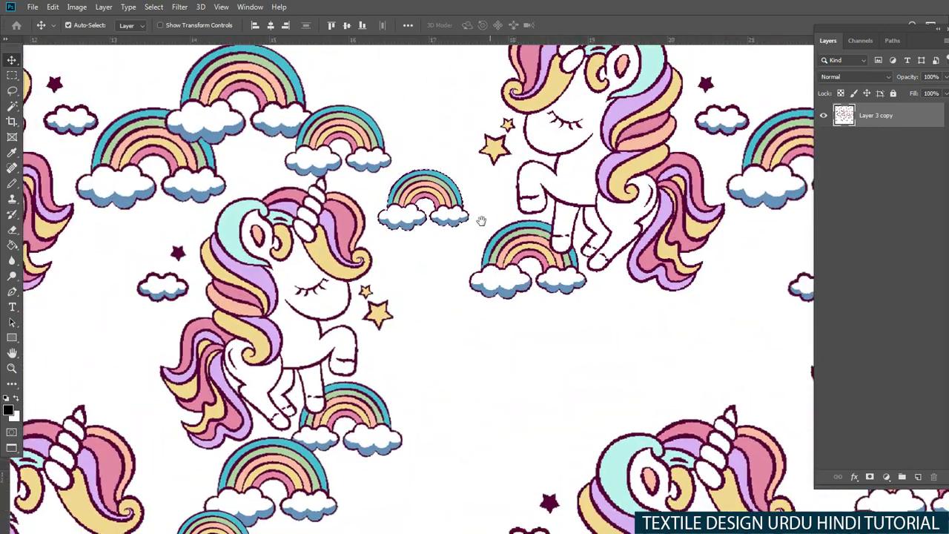
pyautogui.moveTo(467, 229)
pyautogui.mouseDown()
pyautogui.moveTo(444, 201)
pyautogui.moveTo(514, 241)
pyautogui.moveTo(459, 200)
pyautogui.moveTo(545, 222)
pyautogui.mouseUp()
# Step: Shrink the rainbow and place smaller rainbow copies beside it
pyautogui.hotkey('ctrl', 't')
pyautogui.press('Return')
pyautogui.hotkey('ctrl', 't')
pyautogui.press('Return')
pyautogui.hotkey('ctrl', 't')
pyautogui.press('Return')
# Step: Try moving a copy of a unicorn group about 176 px down, then undo it
pyautogui.scroll(-5, 430, 240)
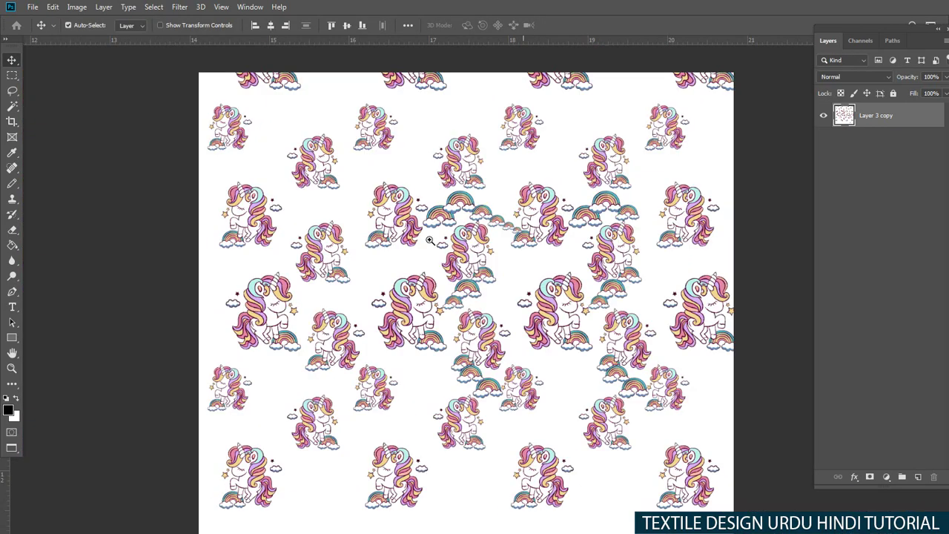
pyautogui.scroll(-3, 430, 240)
pyautogui.scroll(8, 515, 269)
pyautogui.scroll(-2, 504, 261)
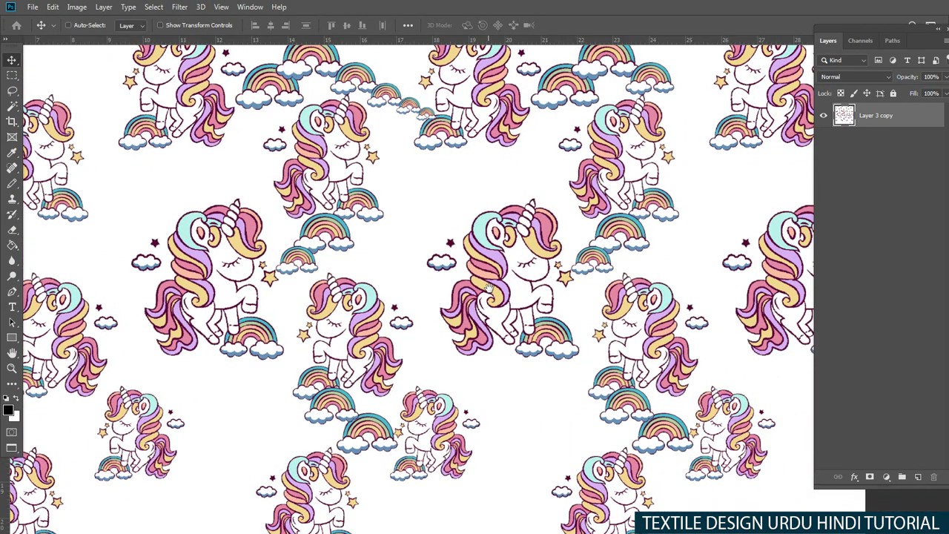
pyautogui.scroll(-1, 489, 255)
pyautogui.scroll(-1, 467, 250)
pyautogui.scroll(-2, 445, 246)
pyautogui.moveTo(439, 244)
pyautogui.mouseDown()
pyautogui.moveTo(472, 278)
pyautogui.moveTo(450, 277)
pyautogui.moveTo(447, 297)
pyautogui.mouseUp()
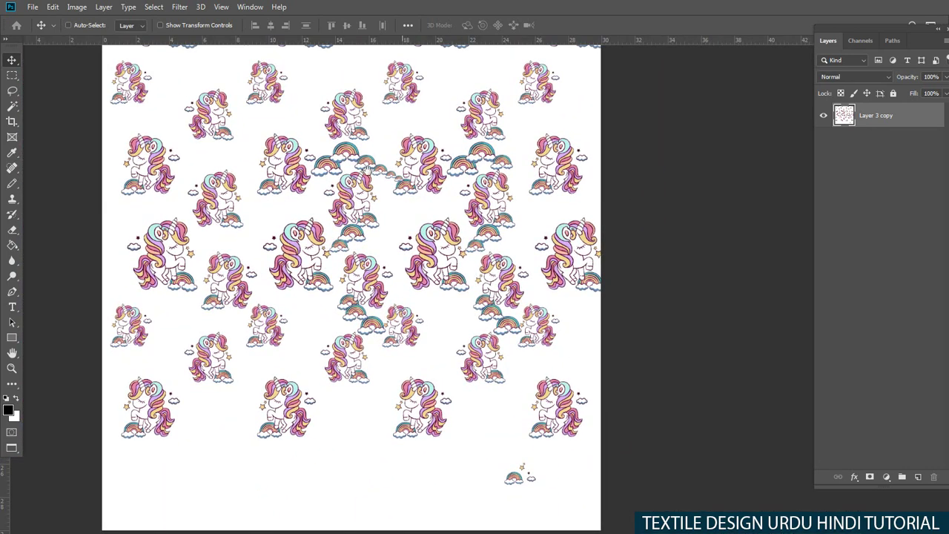
pyautogui.press('m')
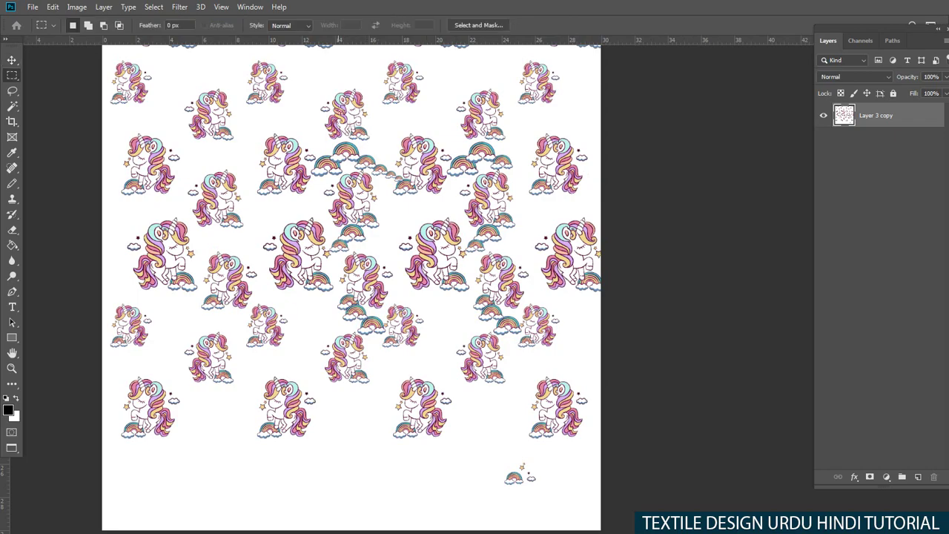
pyautogui.moveTo(619, 254); pyautogui.dragTo(571, 254)
pyautogui.press('v')
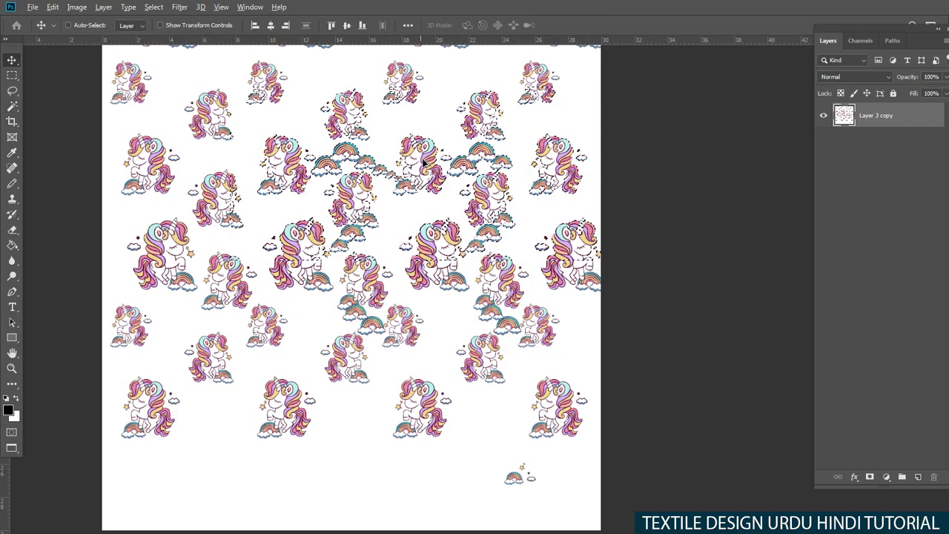
pyautogui.moveTo(430, 174)
pyautogui.mouseDown()
pyautogui.moveTo(434, 308)
pyautogui.moveTo(420, 337)
pyautogui.moveTo(419, 412)
pyautogui.mouseUp()
pyautogui.hotkey('ctrl', 'z')
# Step: Lasso the stray bottom-right rainbow and move it up into the pattern
pyautogui.press('l')
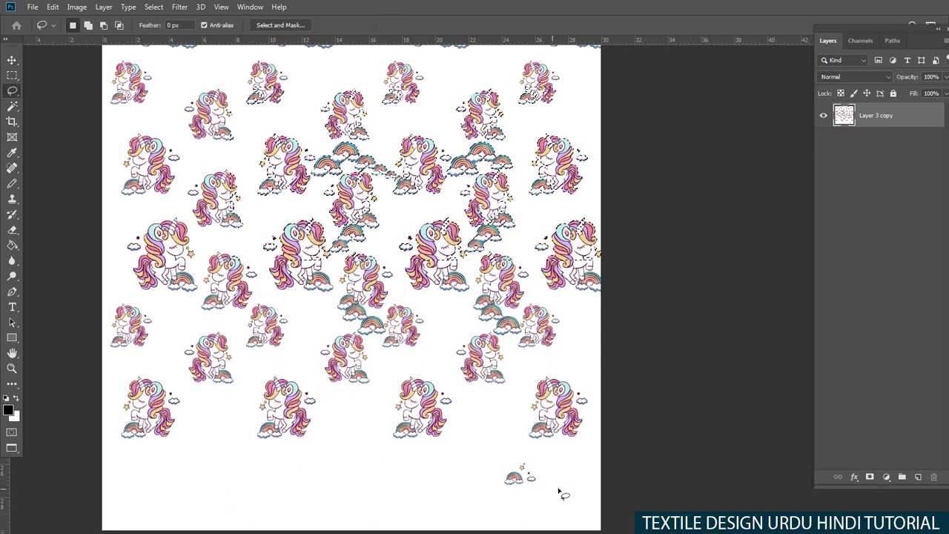
pyautogui.moveTo(552, 504)
pyautogui.mouseDown()
pyautogui.moveTo(543, 497)
pyautogui.moveTo(546, 126)
pyautogui.mouseUp()
pyautogui.press('v')
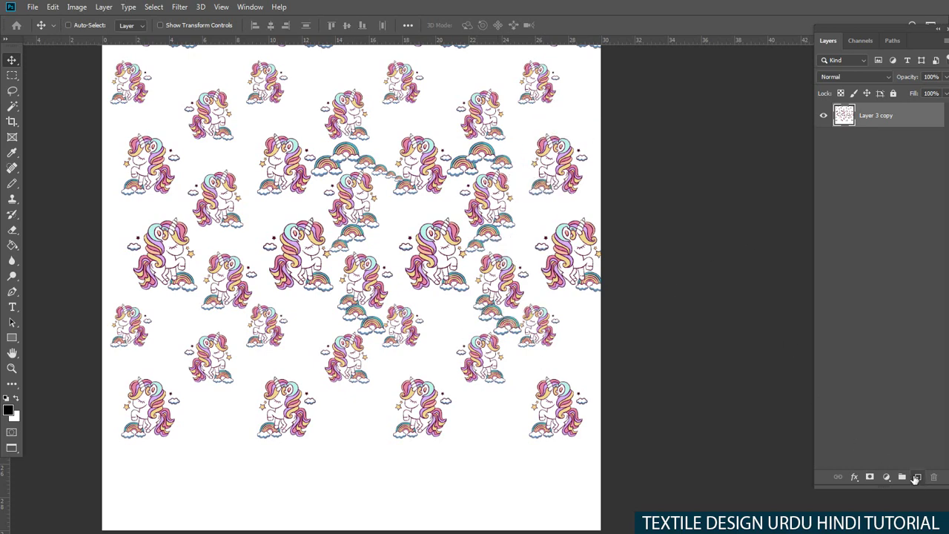
# Step: Trial a 35-inch canvas width, then set the canvas back to 30 × 30 inches
pyautogui.hotkey('ctrl', 'alt', 'c')
pyautogui.write('35')
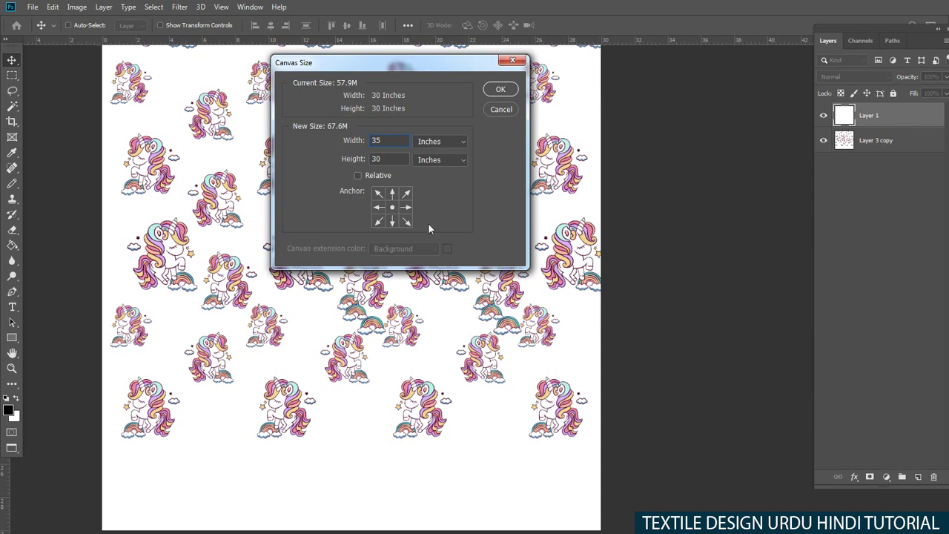
pyautogui.press('Return')
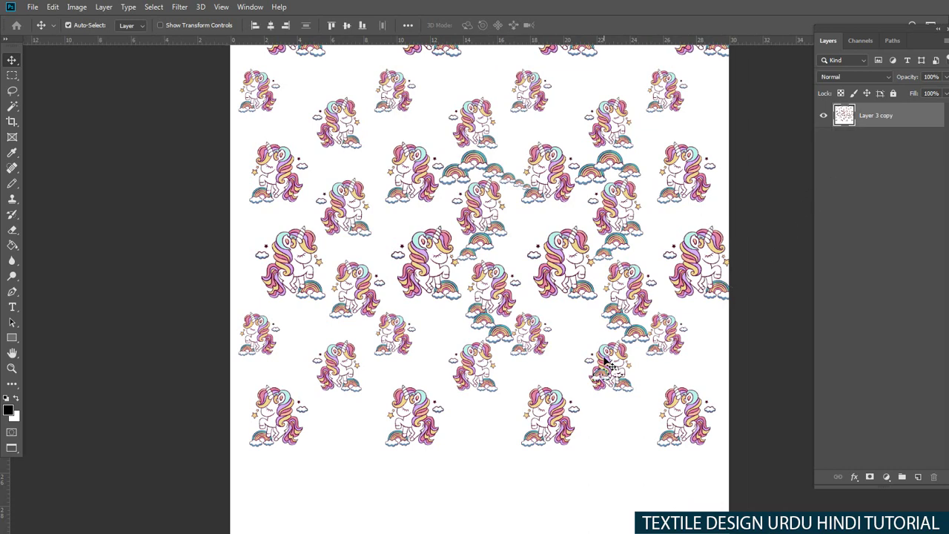
pyautogui.moveTo(604, 405); pyautogui.dragTo(563, 343)
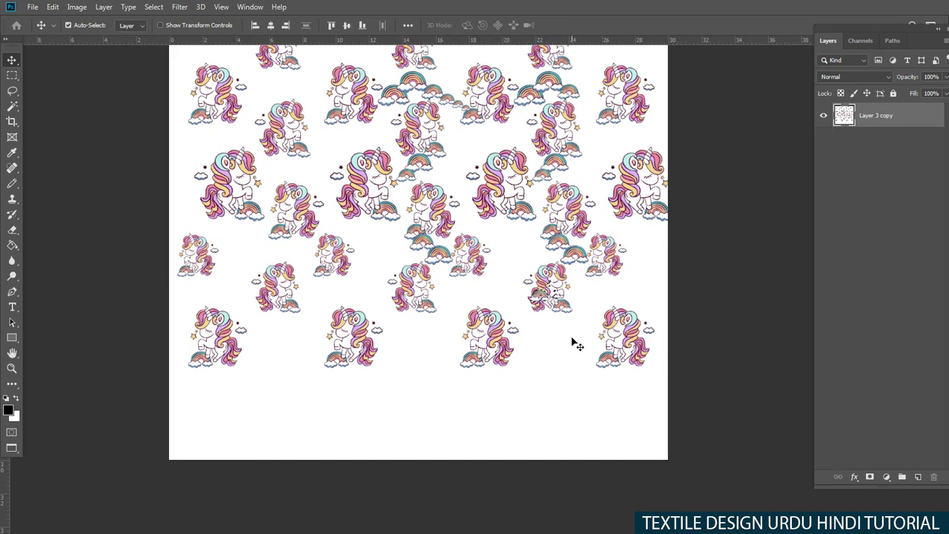
pyautogui.hotkey('ctrl', 'alt', 'c')
pyautogui.write('35')
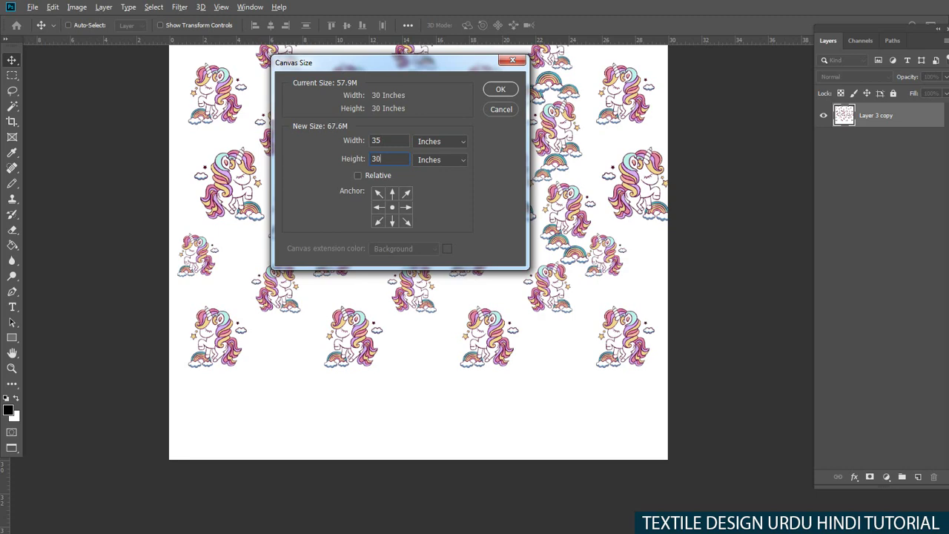
pyautogui.press('Return')
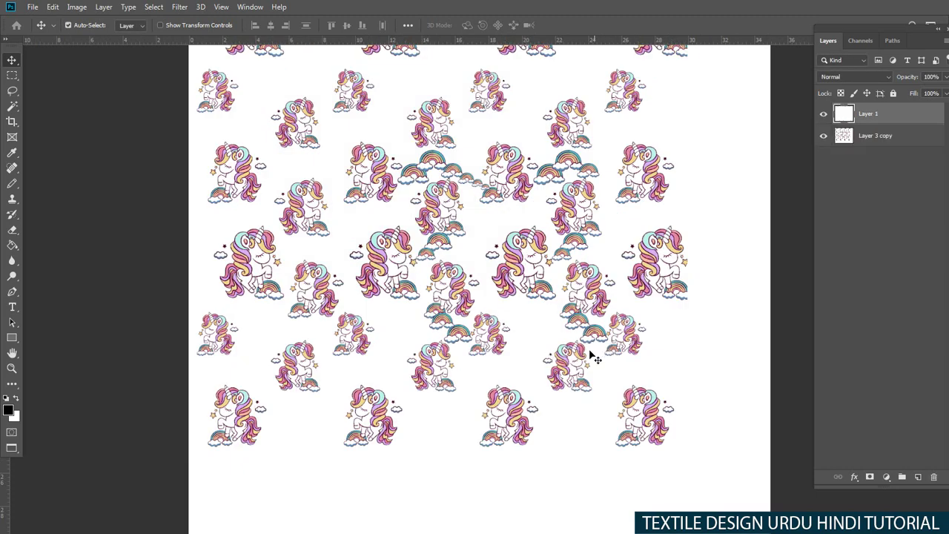
# Step: Undo an accidental pasted screenshot layer and view the pattern's lower part
pyautogui.hotkey('ctrl', 'v')
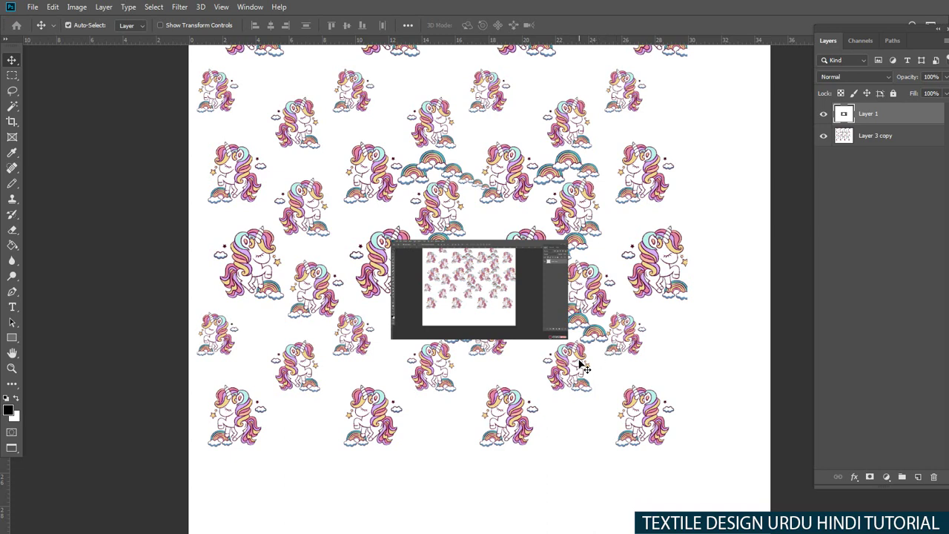
pyautogui.hotkey('ctrl', 'z')
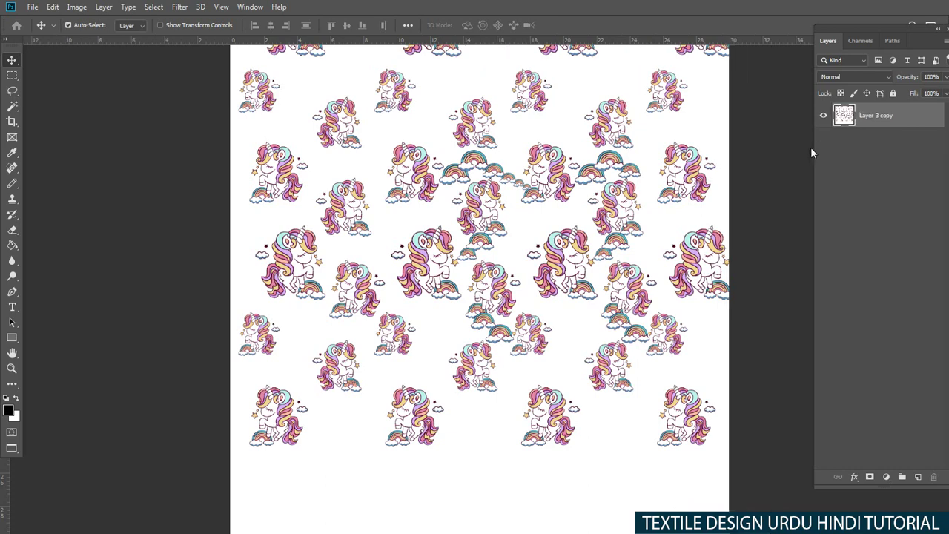
pyautogui.moveTo(589, 403); pyautogui.dragTo(564, 267)
# Step: Extend the canvas height to 40 inches, anchored at the top
pyautogui.hotkey('ctrl', 'alt', 'c')
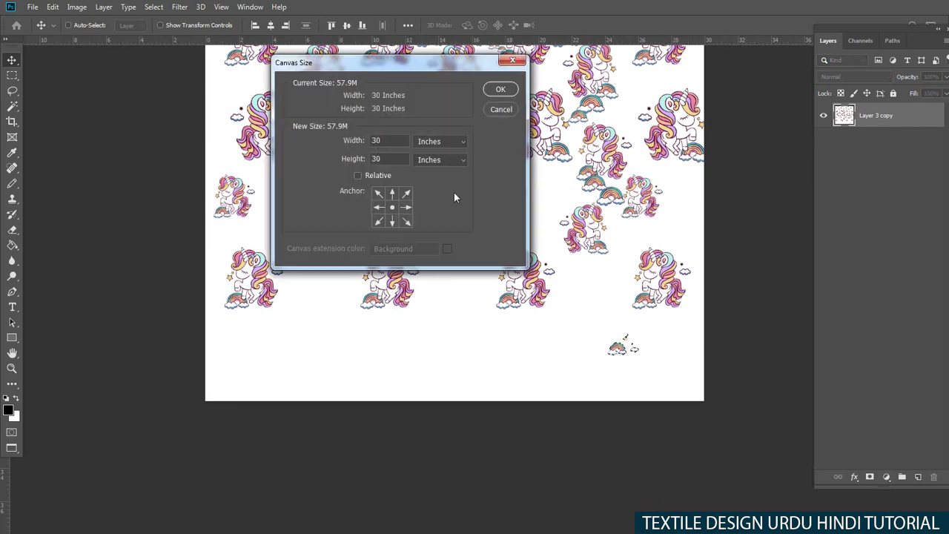
pyautogui.write('40')
pyautogui.click(393, 192)
pyautogui.press('Return')
# Step: Select the small rainbow with a rectangle and move it lower on the page
pyautogui.scroll(-5, 616, 392)
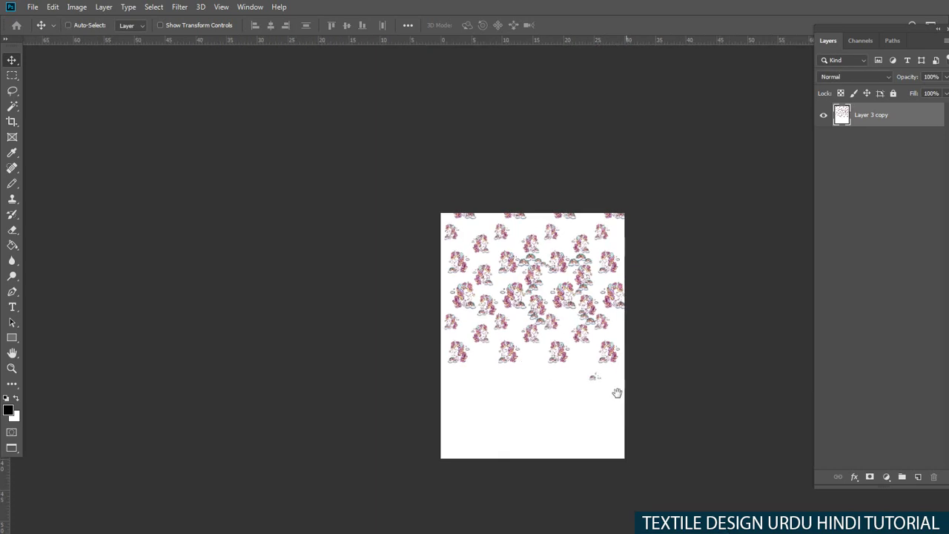
pyautogui.press('m')
pyautogui.scroll(5, 603, 403)
pyautogui.moveTo(450, 357); pyautogui.dragTo(621, 263)
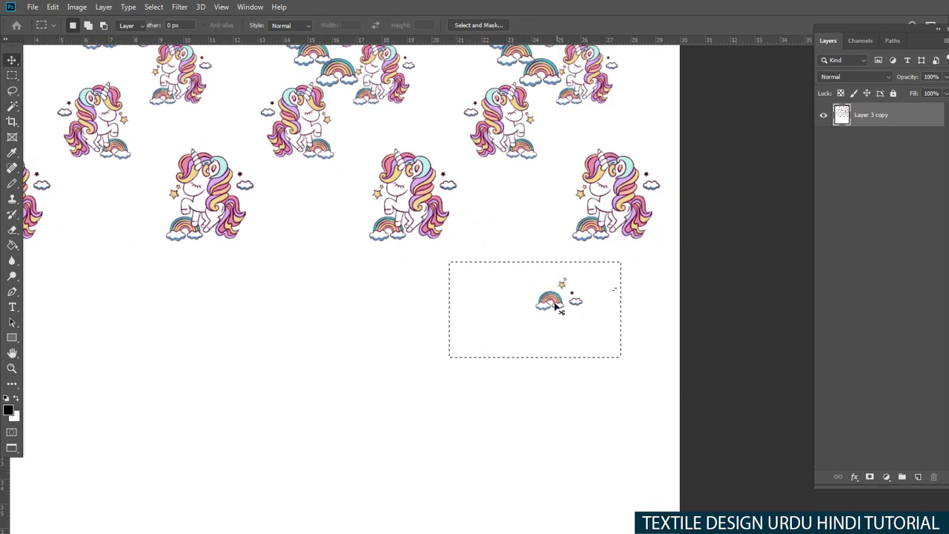
pyautogui.press('v')
pyautogui.scroll(-3, 563, 444)
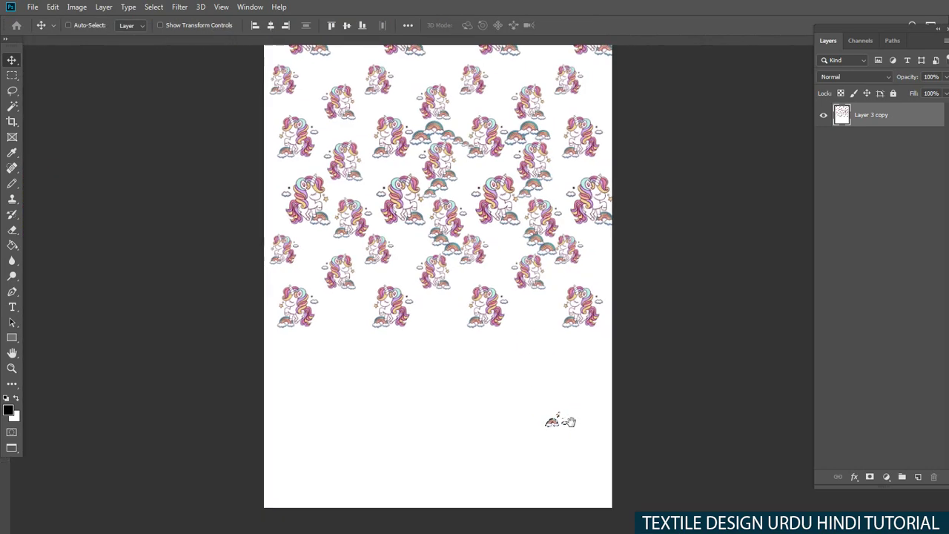
pyautogui.moveTo(556, 422); pyautogui.dragTo(566, 472)
pyautogui.scroll(1, 474, 304)
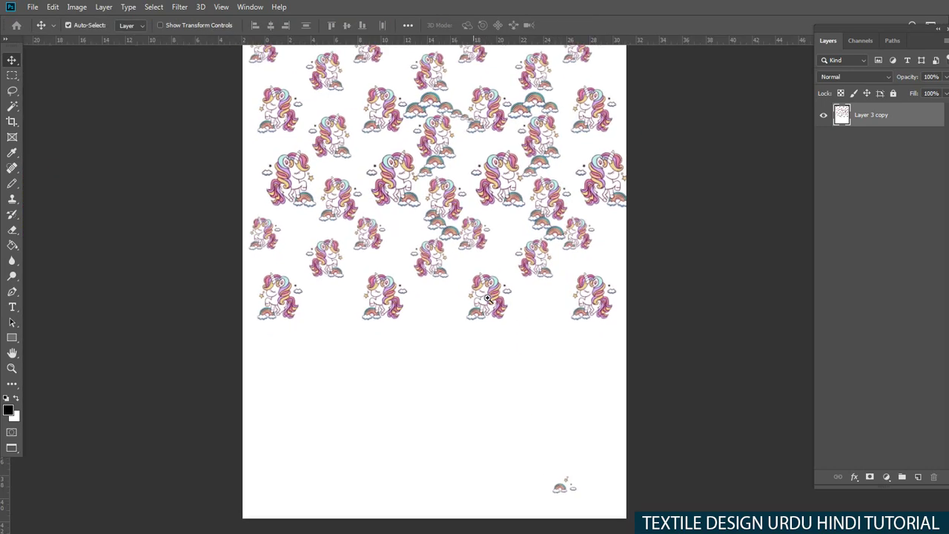
pyautogui.moveTo(522, 413); pyautogui.dragTo(553, 365)
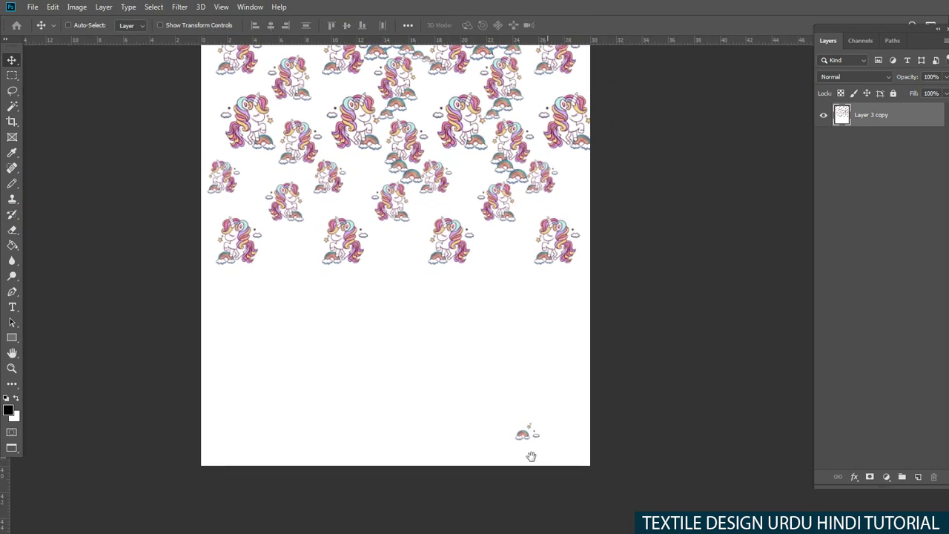
pyautogui.scroll(3, 530, 456)
# Step: Refine the small rainbow selection with Lasso and Magic Wand, ready to move
pyautogui.press('l')
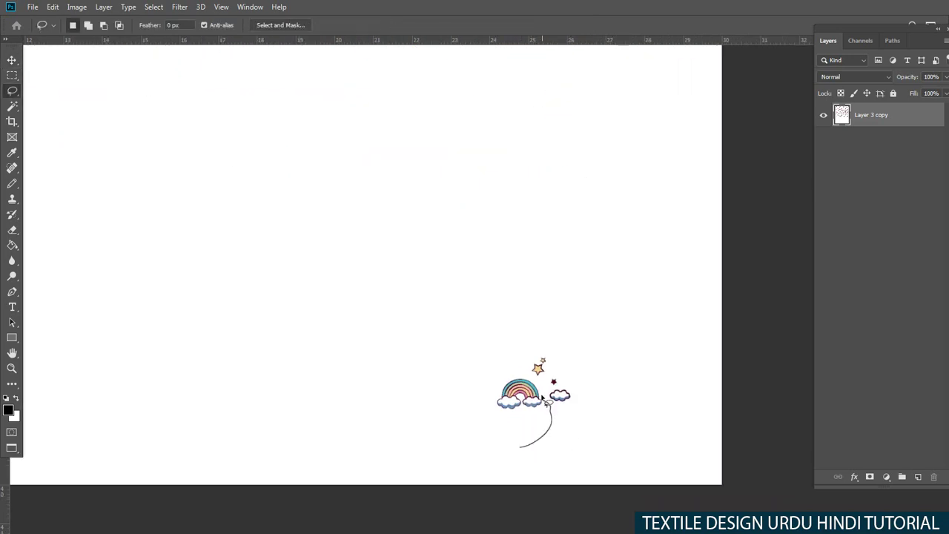
pyautogui.press('w')
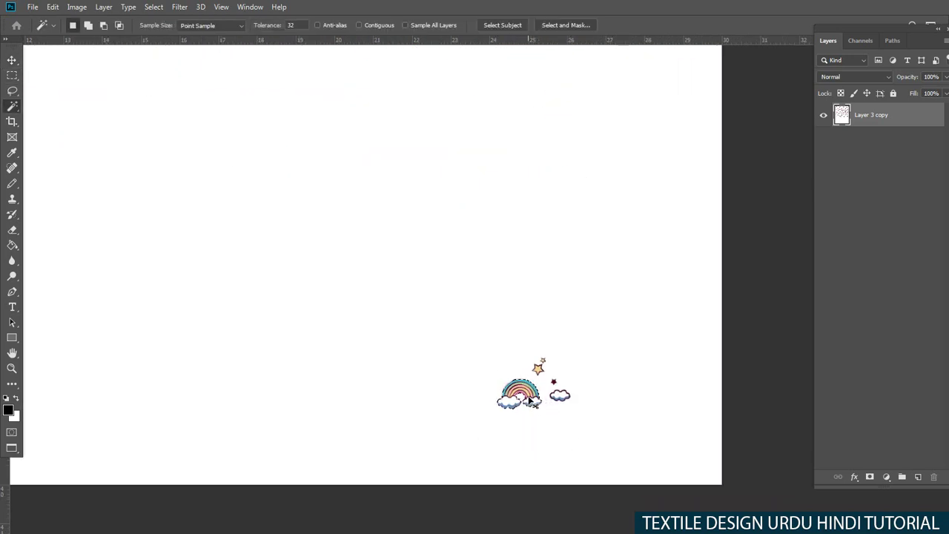
pyautogui.press('v')
pyautogui.scroll(-2, 418, 192)
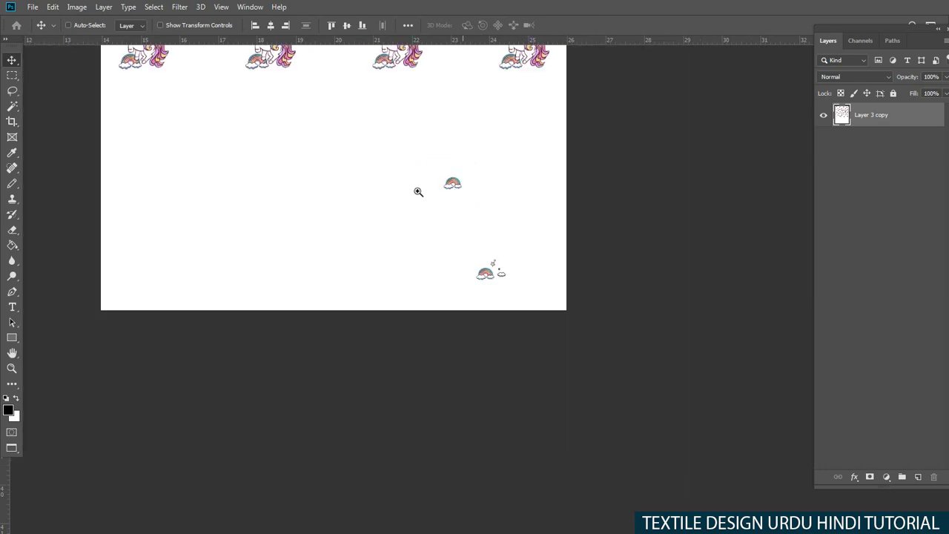
pyautogui.scroll(-1, 497, 366)
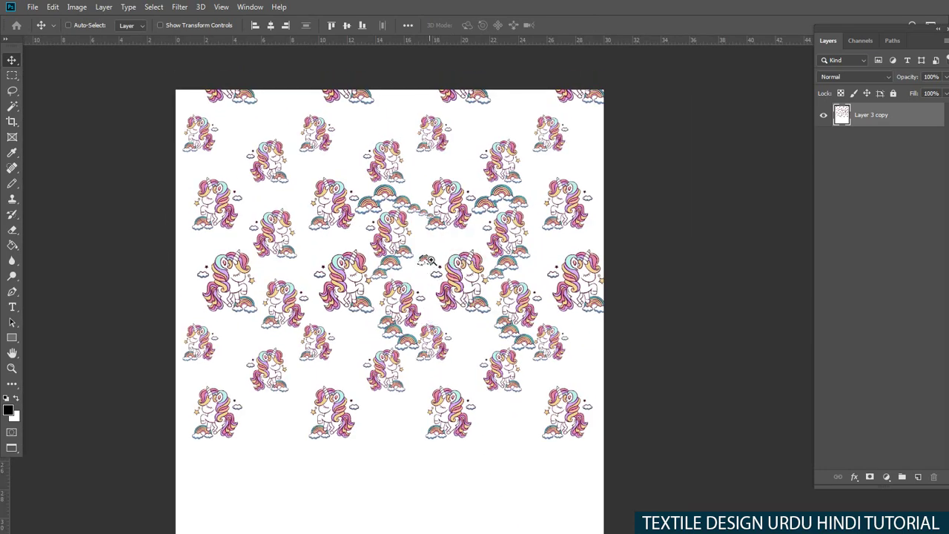
# Step: Enlarge the small rainbow to about 137%
pyautogui.scroll(4, 454, 289)
pyautogui.hotkey('ctrl', 't')
pyautogui.moveTo(412, 265)
pyautogui.mouseDown()
pyautogui.moveTo(424, 348)
pyautogui.moveTo(466, 349)
pyautogui.moveTo(428, 355)
pyautogui.moveTo(445, 360)
pyautogui.moveTo(400, 297)
pyautogui.mouseUp()
pyautogui.press('Return')
pyautogui.scroll(-1, 467, 376)
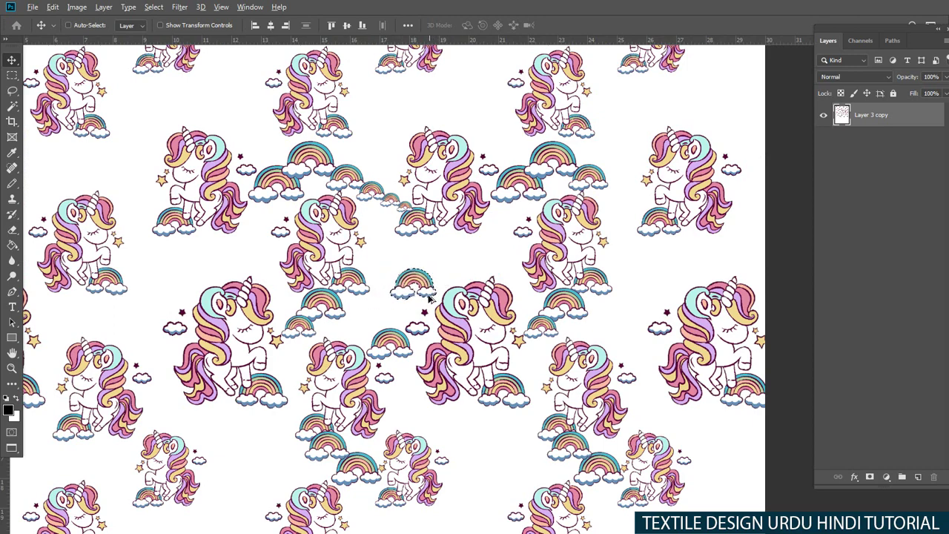
# Step: Fit the rainbow into the gap beside the upper rainbow cluster and review it
pyautogui.moveTo(400, 297)
pyautogui.mouseDown()
pyautogui.moveTo(452, 267)
pyautogui.moveTo(492, 268)
pyautogui.moveTo(388, 245)
pyautogui.moveTo(473, 241)
pyautogui.moveTo(344, 200)
pyautogui.mouseUp()
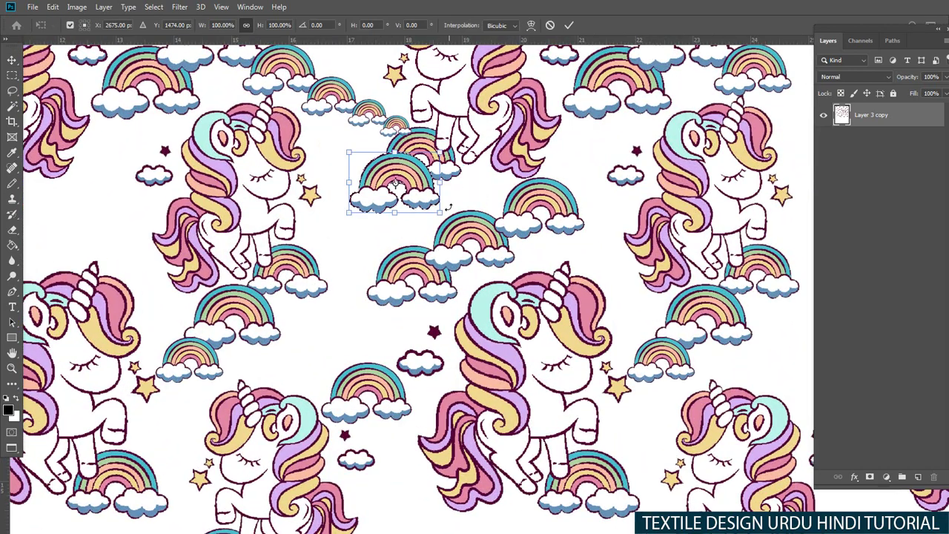
pyautogui.moveTo(405, 194); pyautogui.dragTo(388, 205)
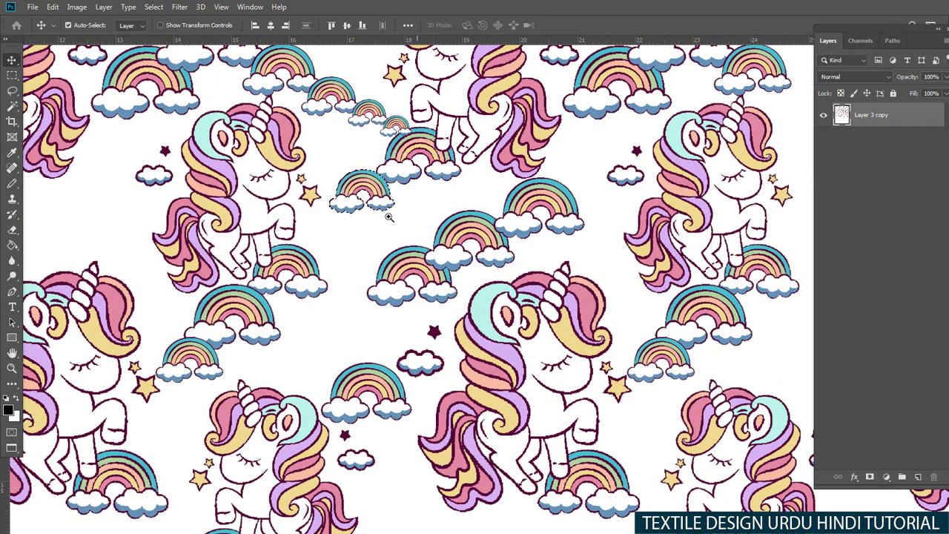
pyautogui.hotkey('ctrl', '-')
pyautogui.moveTo(480, 273); pyautogui.dragTo(448, 256)
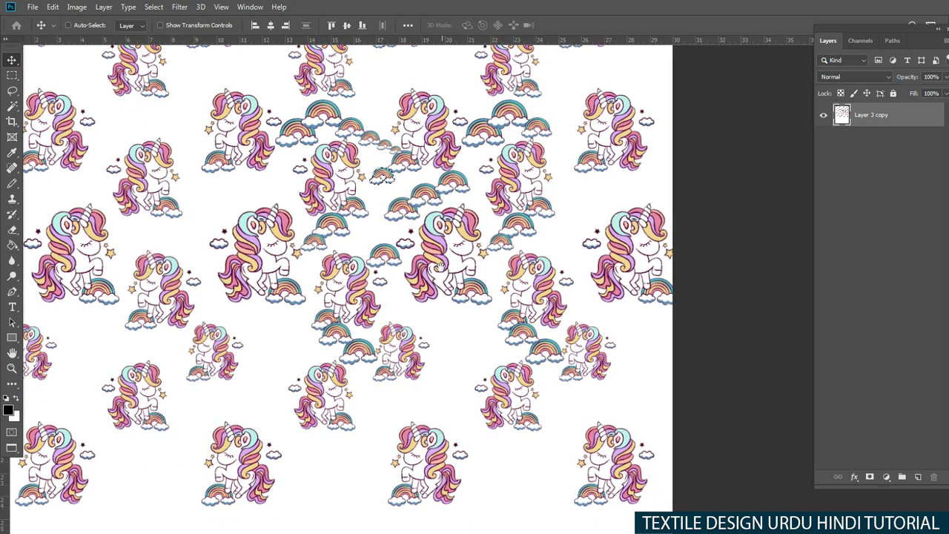
pyautogui.scroll(-1, 441, 269)
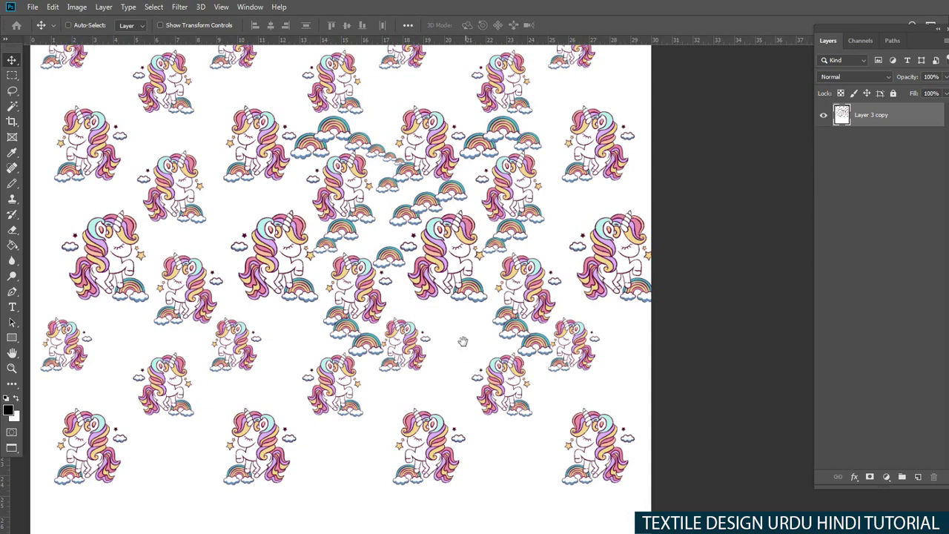
pyautogui.scroll(1, 464, 341)
pyautogui.scroll(2, 481, 349)
pyautogui.scroll(1, 475, 371)
# Step: Copy the lower-centre unicorn into the middle gap and shrink it to about 73%
pyautogui.scroll(1, 445, 374)
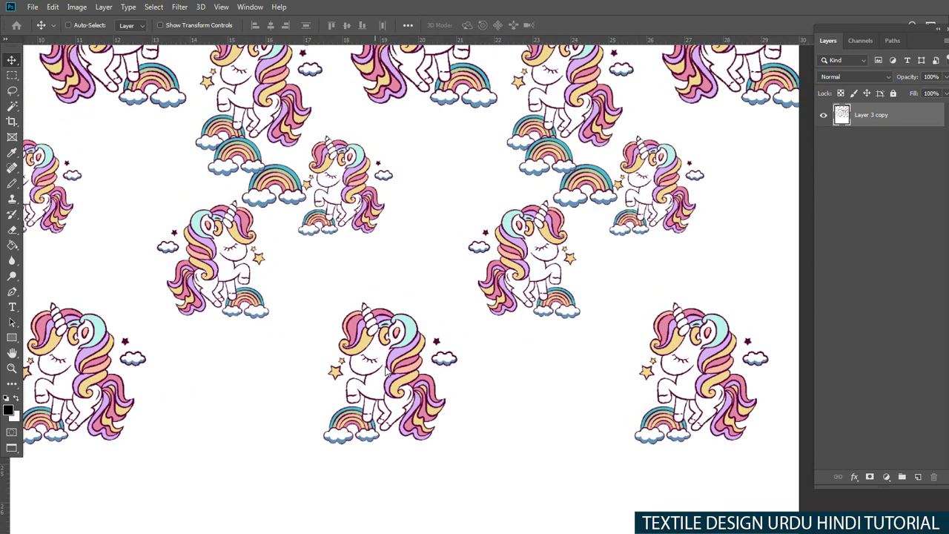
pyautogui.press('l')
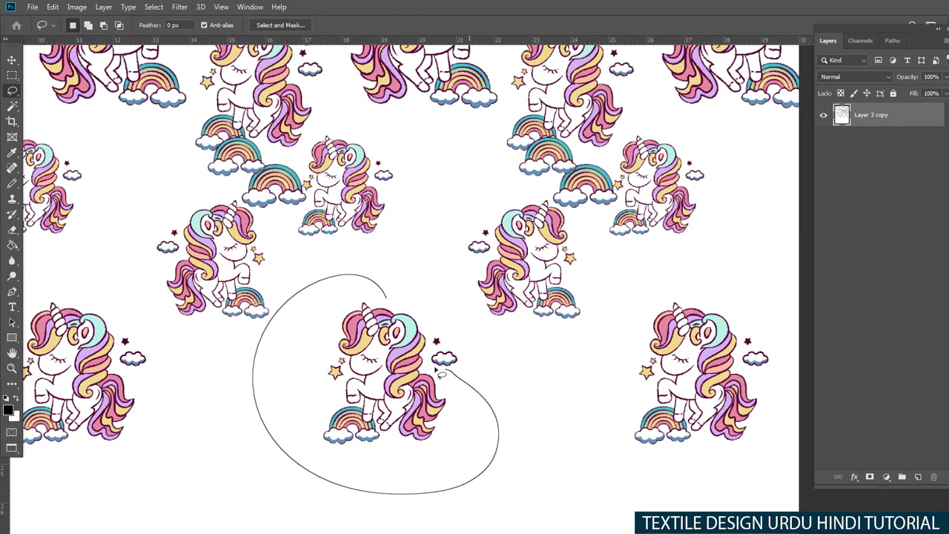
pyautogui.press('v')
pyautogui.moveTo(429, 347)
pyautogui.mouseDown()
pyautogui.moveTo(387, 297)
pyautogui.moveTo(423, 143)
pyautogui.mouseUp()
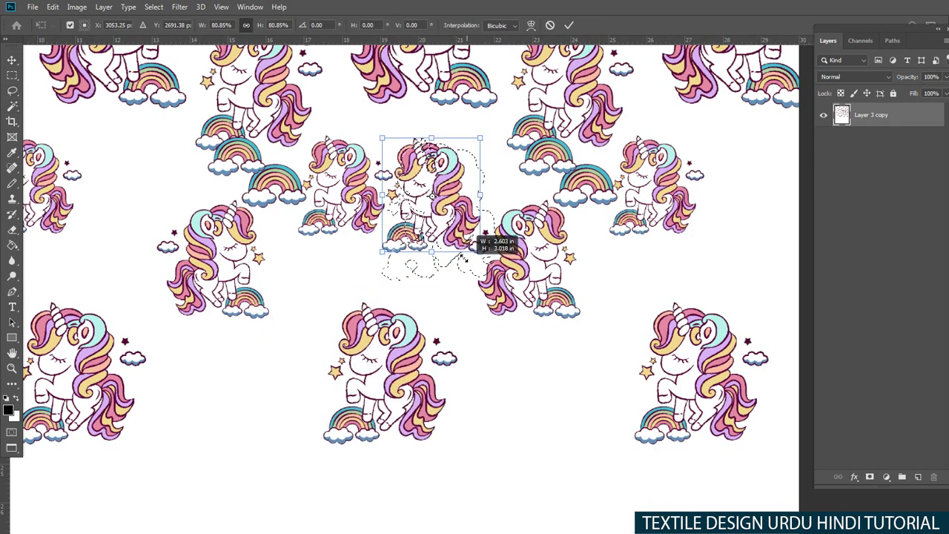
pyautogui.moveTo(492, 245)
pyautogui.mouseDown()
pyautogui.moveTo(464, 201)
pyautogui.moveTo(489, 168)
pyautogui.mouseUp()
pyautogui.hotkey('ctrl', 't')
pyautogui.moveTo(411, 218)
pyautogui.mouseDown()
pyautogui.moveTo(454, 177)
pyautogui.moveTo(453, 317)
pyautogui.moveTo(443, 271)
pyautogui.moveTo(409, 286)
pyautogui.moveTo(427, 274)
pyautogui.mouseUp()
pyautogui.press('Return')
# Step: Flip the small unicorn copy horizontally and zoom out to review
pyautogui.hotkey('ctrl', 't')
pyautogui.rightClick(431, 267)
pyautogui.click(491, 415)
pyautogui.press('Return')
pyautogui.hotkey('ctrl', '-')
pyautogui.hotkey('ctrl', '-')
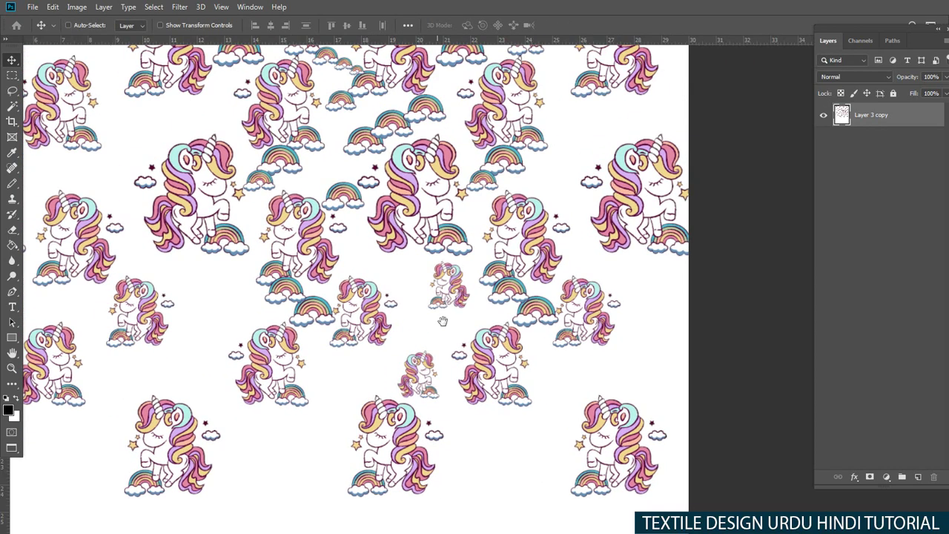
pyautogui.hotkey('ctrl', '-')
pyautogui.hotkey('ctrl', '-')
pyautogui.hotkey('ctrl', '-')
# Step: Select the pattern block and drag a copy of it downward
pyautogui.press('w')
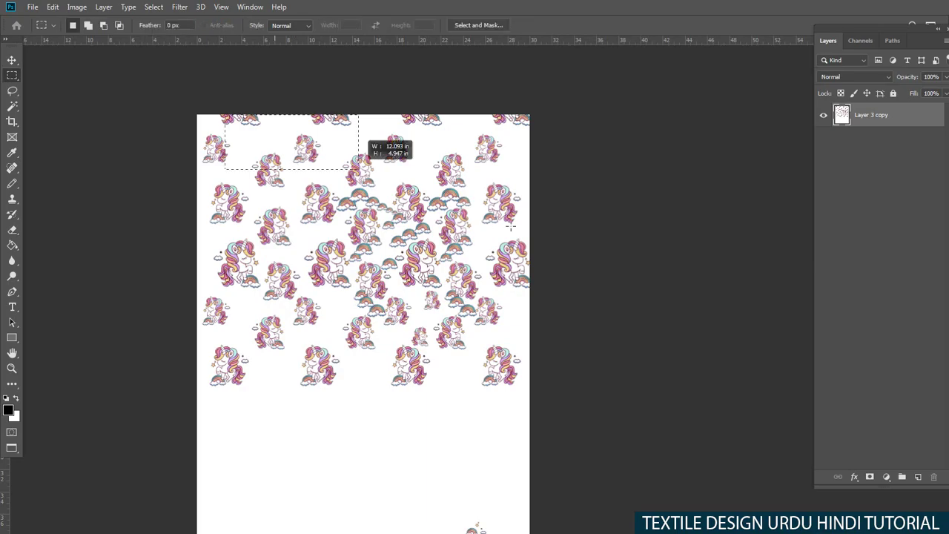
pyautogui.hotkey('shift', 'w')
pyautogui.click(502, 164)
pyautogui.press('v')
pyautogui.moveTo(411, 200); pyautogui.dragTo(421, 359)
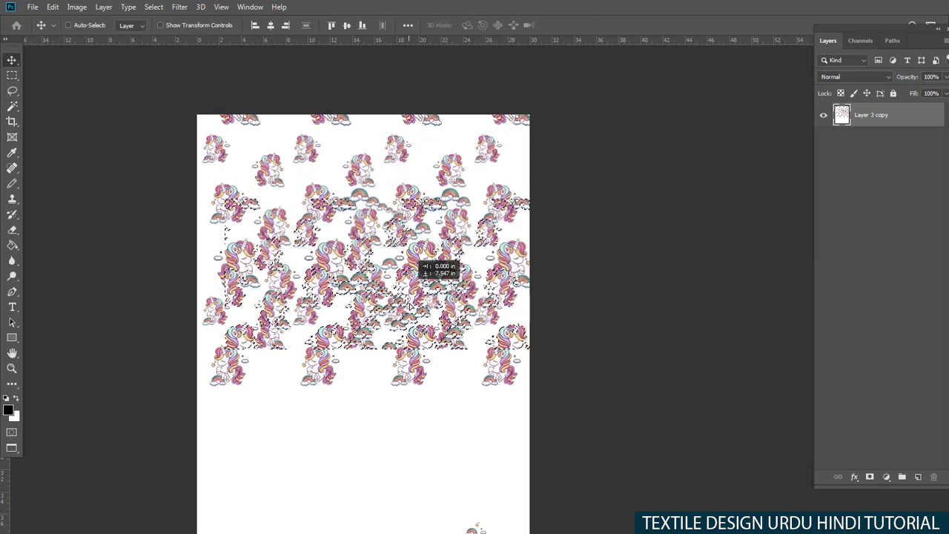
# Step: Fine-tune the copied block's vertical alignment and scroll through to check it
pyautogui.scroll(5, 421, 359)
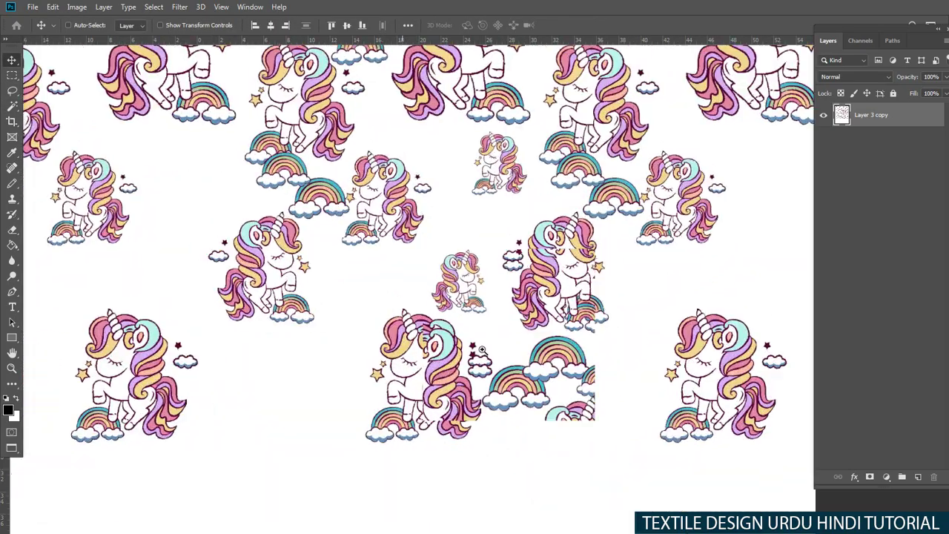
pyautogui.scroll(5, 421, 359)
pyautogui.scroll(5, 421, 359)
pyautogui.moveTo(420, 96); pyautogui.dragTo(420, 111)
pyautogui.scroll(-3, 420, 111)
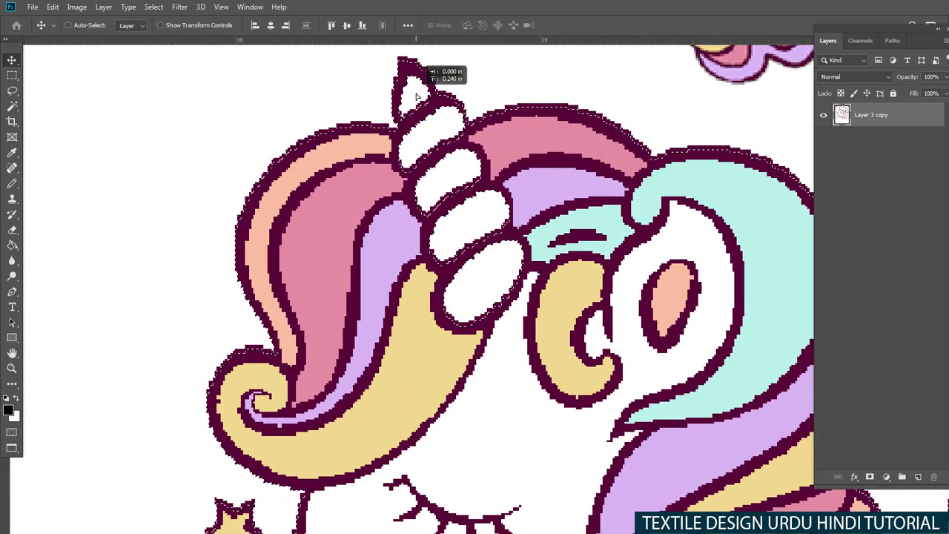
pyautogui.scroll(-5, 504, 304)
pyautogui.scroll(-3, 504, 306)
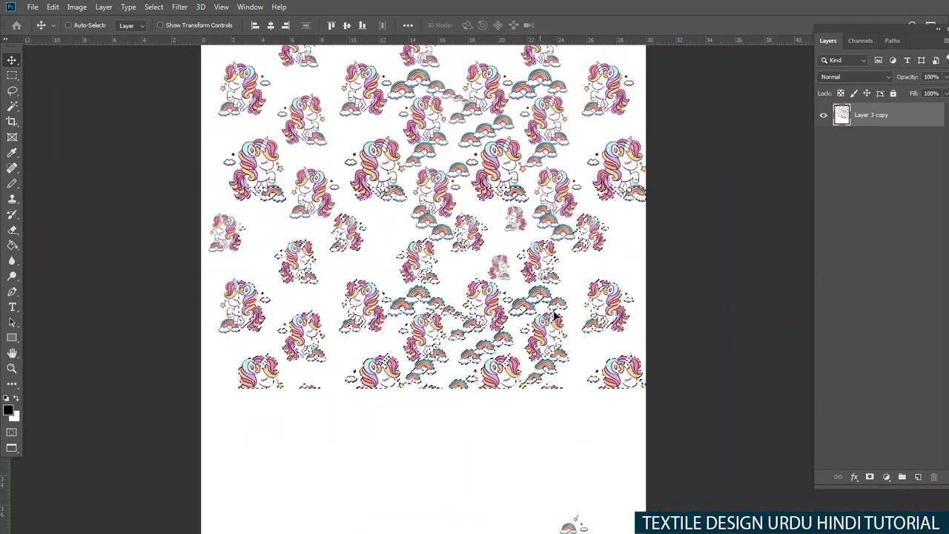
pyautogui.scroll(2, 478, 322)
pyautogui.scroll(2, 478, 323)
pyautogui.scroll(1, 478, 323)
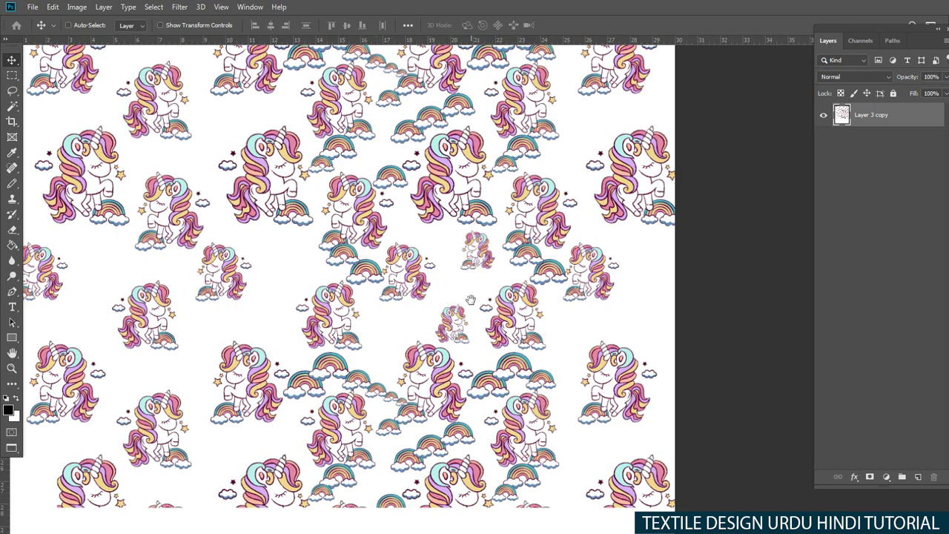
pyautogui.scroll(-3, 467, 319)
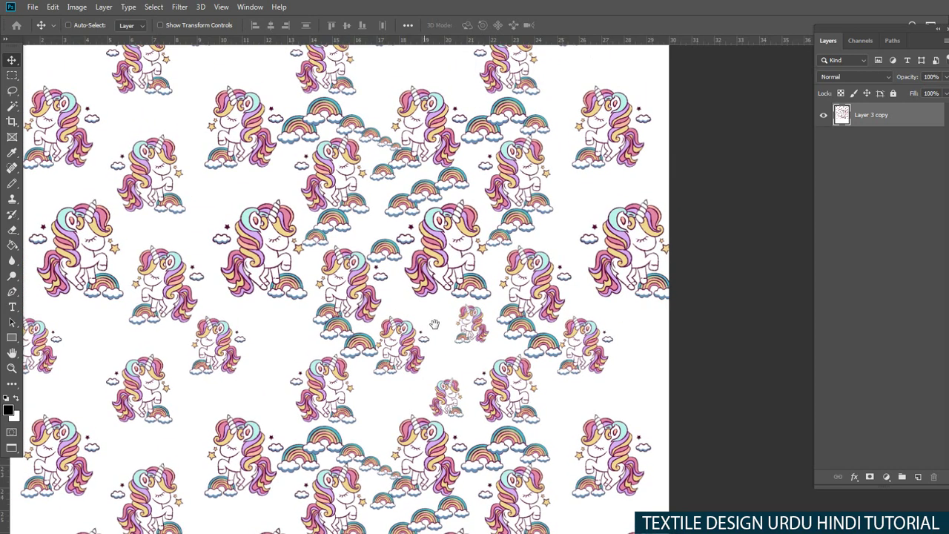
pyautogui.scroll(-2, 487, 339)
# Step: On Layer 3 copy, outline the small cloud and drag a copy upward
pyautogui.scroll(3, 478, 316)
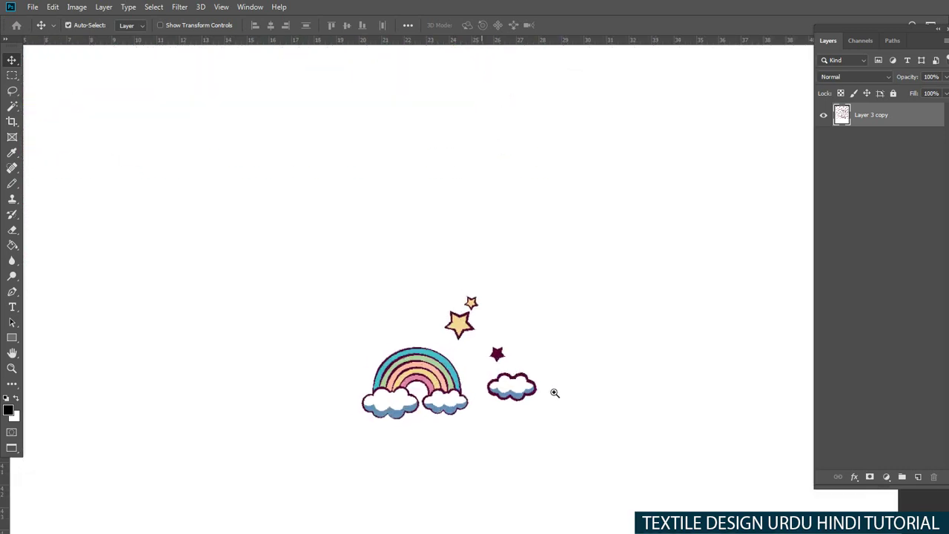
pyautogui.rightClick(509, 392)
pyautogui.click(525, 397)
pyautogui.press('l')
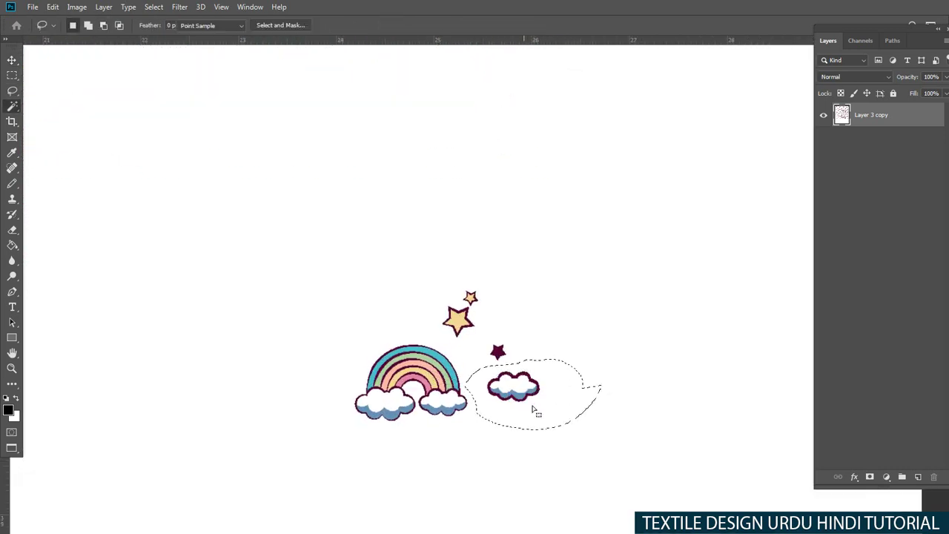
pyautogui.press('v')
pyautogui.moveTo(534, 415); pyautogui.dragTo(491, 234)
# Step: Enlarge the small cloud copy to about 124%
pyautogui.scroll(-5, 491, 234)
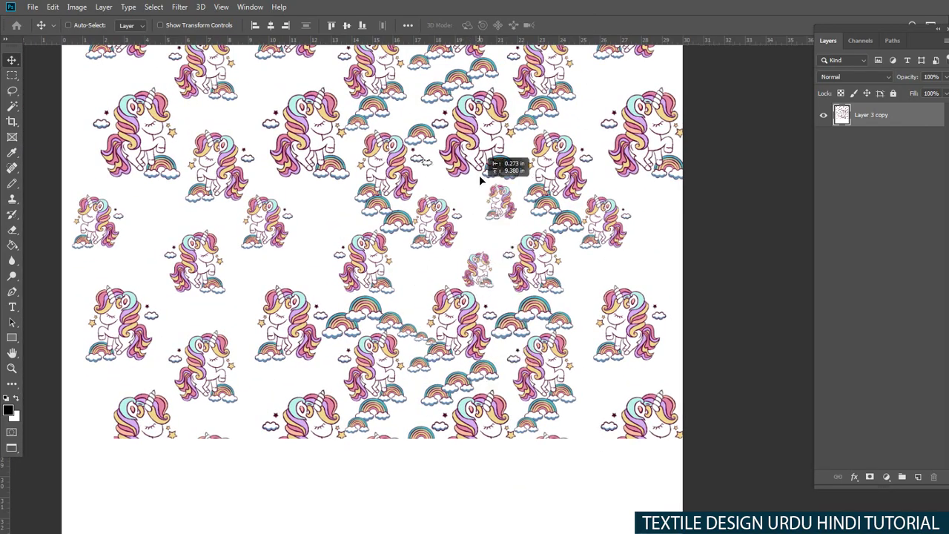
pyautogui.scroll(2, 479, 174)
pyautogui.scroll(3, 434, 326)
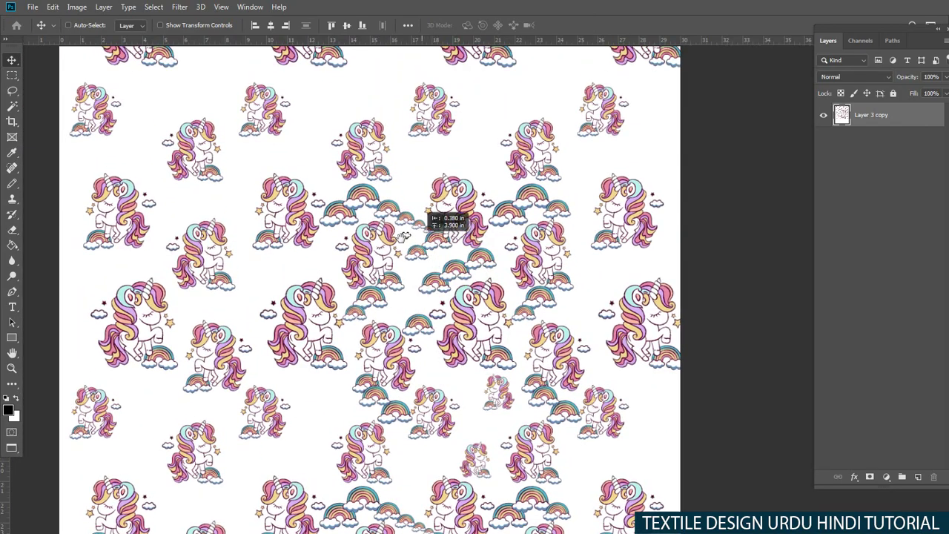
pyautogui.scroll(4, 418, 231)
pyautogui.scroll(2, 309, 285)
pyautogui.moveTo(310, 285); pyautogui.dragTo(376, 421)
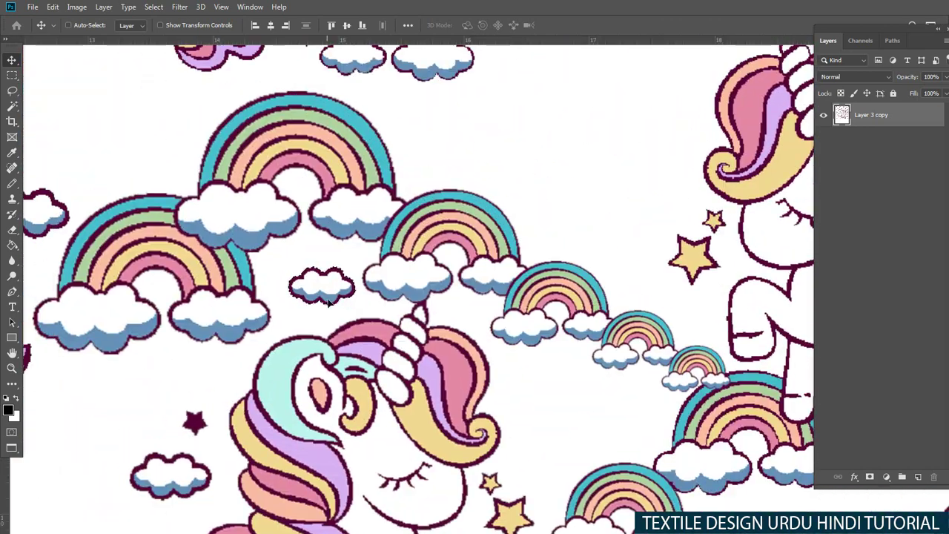
pyautogui.hotkey('ctrl', 't')
pyautogui.moveTo(345, 305); pyautogui.dragTo(367, 313)
pyautogui.press('Return')
# Step: Fit cloud copies into gaps beside the diagonal rainbow trail, one shrunk to about 77%
pyautogui.scroll(-1, 368, 315)
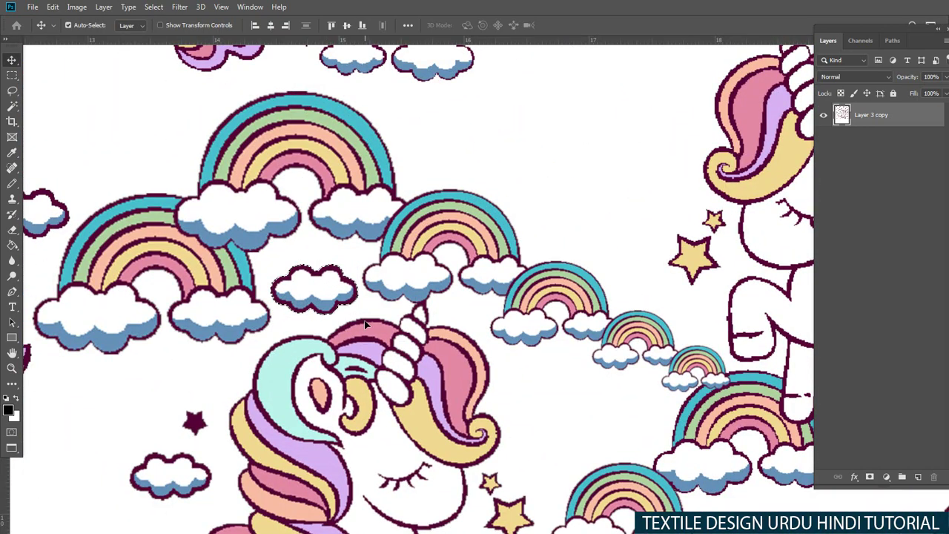
pyautogui.scroll(-3, 368, 315)
pyautogui.moveTo(360, 281)
pyautogui.mouseDown()
pyautogui.moveTo(486, 329)
pyautogui.moveTo(478, 354)
pyautogui.mouseUp()
pyautogui.hotkey('ctrl', 't')
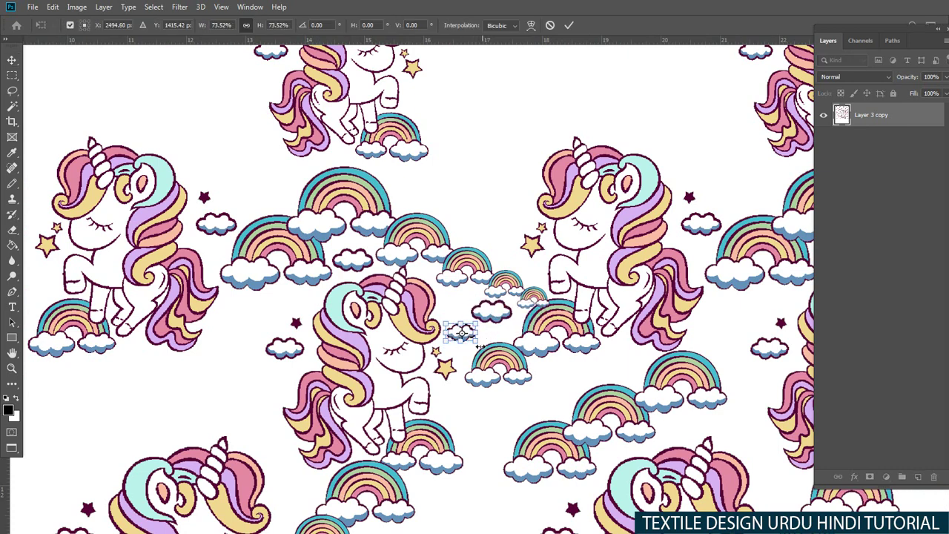
pyautogui.press('Return')
pyautogui.hotkey('ctrl', 't')
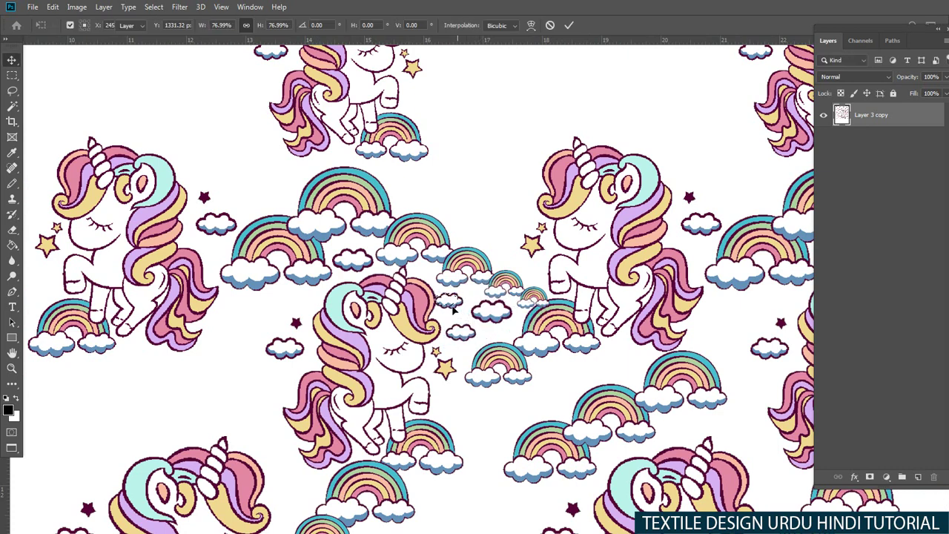
pyautogui.press('Return')
pyautogui.hotkey('ctrl', '-')
pyautogui.hotkey('ctrl', '-')
pyautogui.hotkey('ctrl', '-')
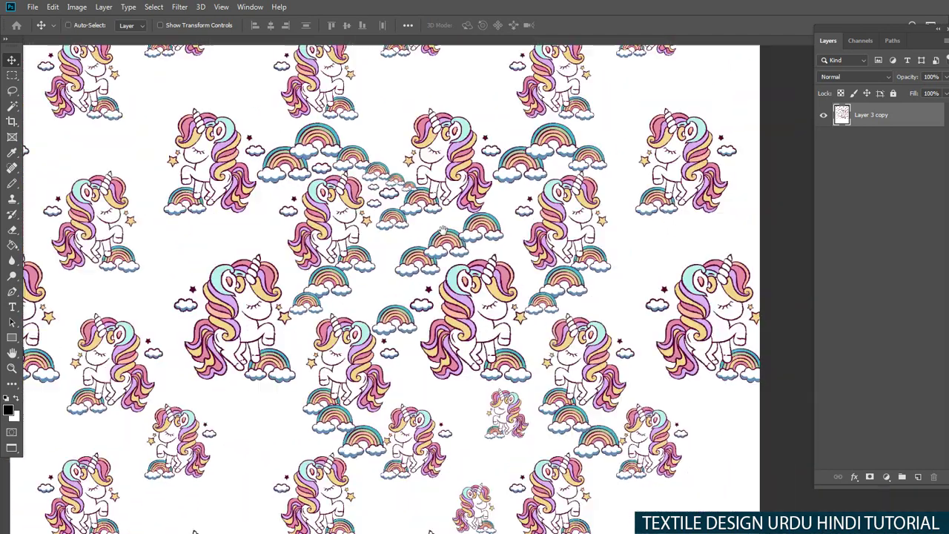
# Step: Select the small spare cloud beside the rainbow and copy it to a new Layer 1
pyautogui.scroll(-3, 489, 415)
pyautogui.scroll(2, 499, 435)
pyautogui.scroll(2, 480, 409)
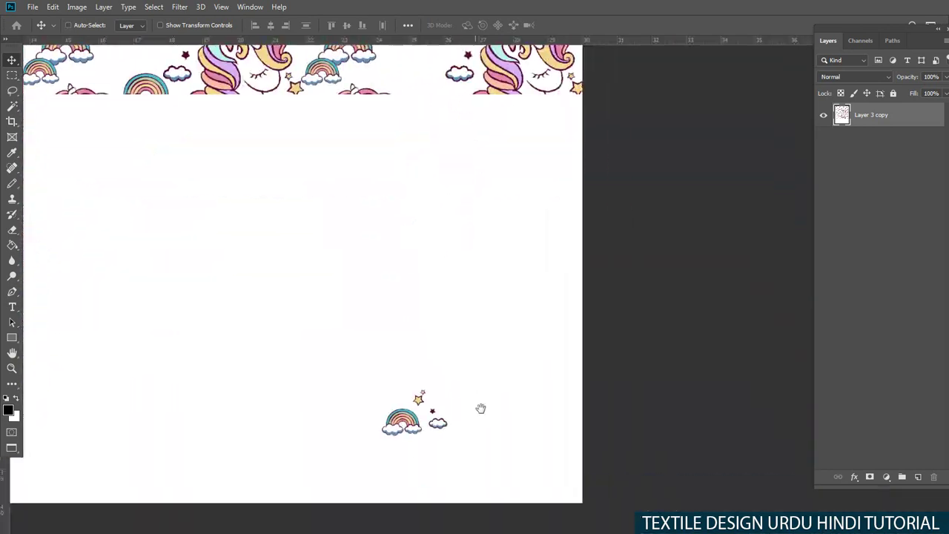
pyautogui.moveTo(480, 409); pyautogui.dragTo(453, 328)
pyautogui.scroll(2, 450, 335)
pyautogui.press('l')
pyautogui.moveTo(471, 364)
pyautogui.mouseDown()
pyautogui.moveTo(419, 317)
pyautogui.moveTo(437, 386)
pyautogui.mouseUp()
pyautogui.press('w')
pyautogui.scroll(-4, 436, 232)
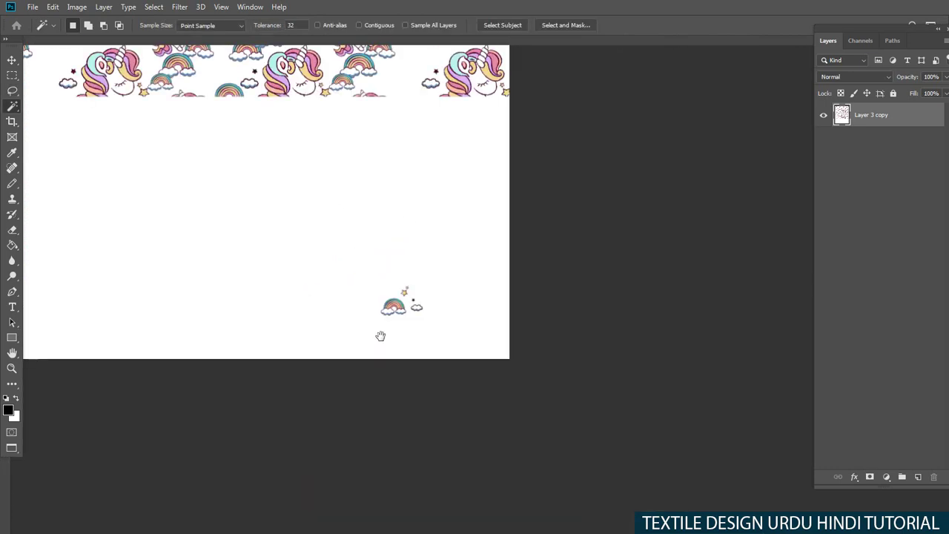
pyautogui.scroll(1, 438, 359)
pyautogui.press('l')
# Step: Move the copied cloud into a gap in the pattern and zoom in closer
pyautogui.press('v')
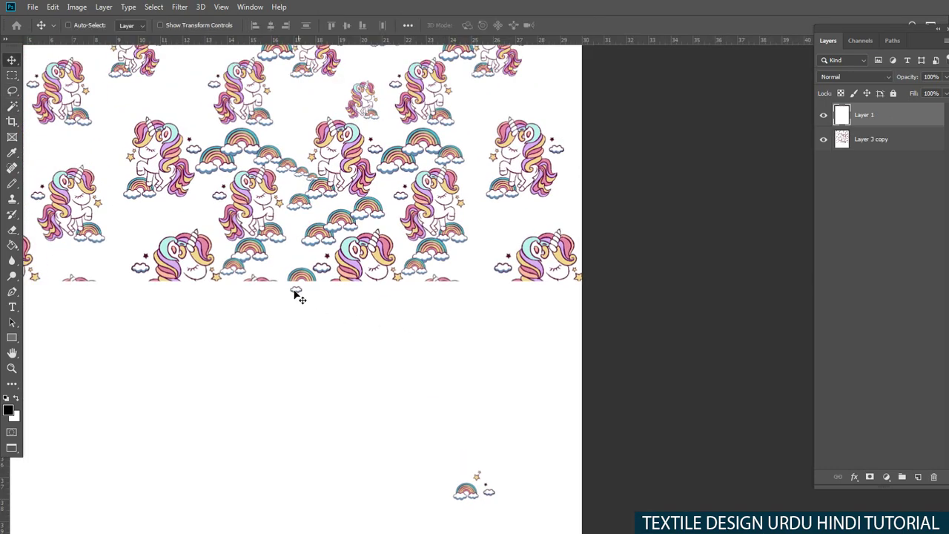
pyautogui.moveTo(337, 149); pyautogui.dragTo(406, 191)
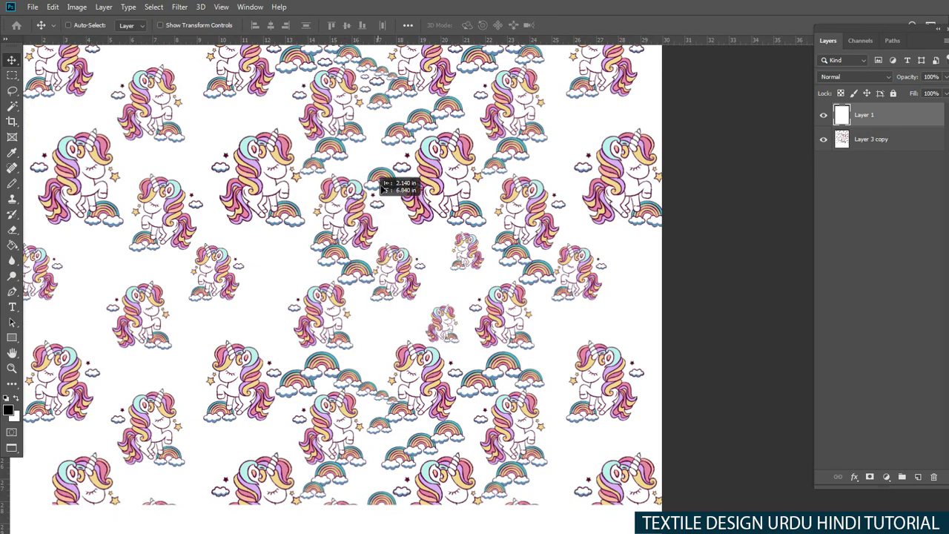
pyautogui.hotkey('ctrl', '+')
pyautogui.hotkey('ctrl', '+')
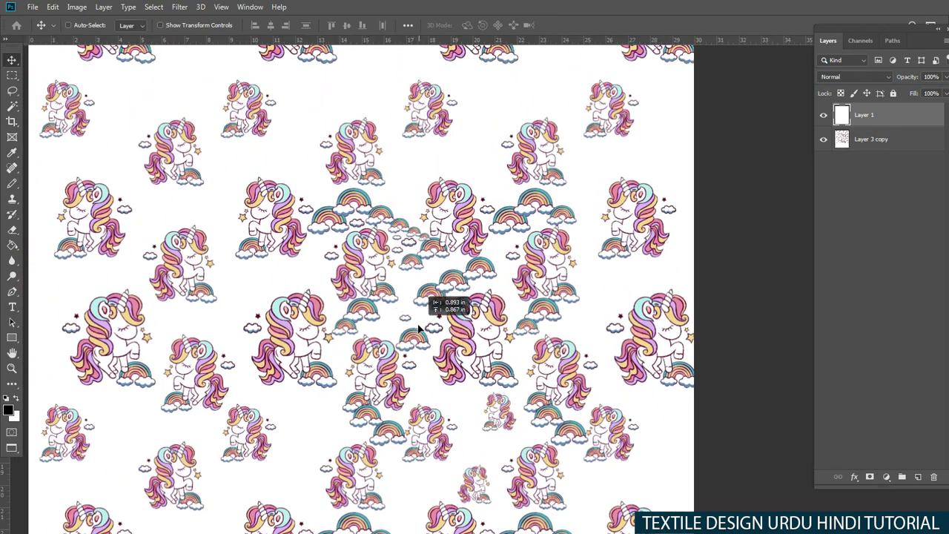
pyautogui.hotkey('ctrl', '+')
pyautogui.hotkey('ctrl', 't')
# Step: Enlarge the cloud, shift it left, and place a duplicate in a nearby gap
pyautogui.moveTo(322, 268); pyautogui.dragTo(311, 257)
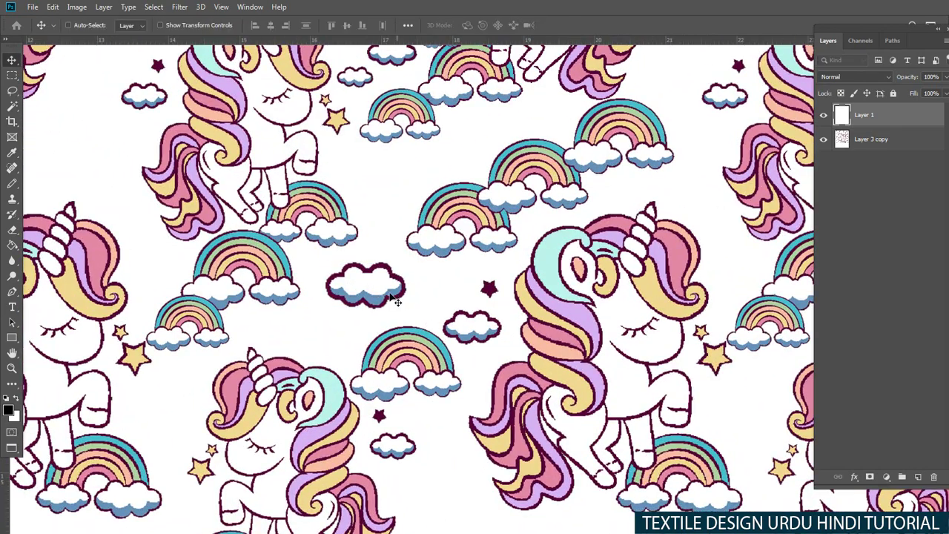
pyautogui.press('Return')
pyautogui.hotkey('ctrl', 'alt', 't')
pyautogui.moveTo(374, 282)
pyautogui.mouseDown()
pyautogui.moveTo(462, 318)
pyautogui.moveTo(463, 275)
pyautogui.moveTo(308, 342)
pyautogui.moveTo(419, 326)
pyautogui.moveTo(382, 326)
pyautogui.moveTo(342, 357)
pyautogui.moveTo(393, 185)
pyautogui.moveTo(564, 108)
pyautogui.moveTo(473, 159)
pyautogui.mouseUp()
pyautogui.press('Return')
# Step: Resize more cloud copies smaller and tuck one into an empty gap on the left
pyautogui.hotkey('ctrl', 't')
pyautogui.press('Return')
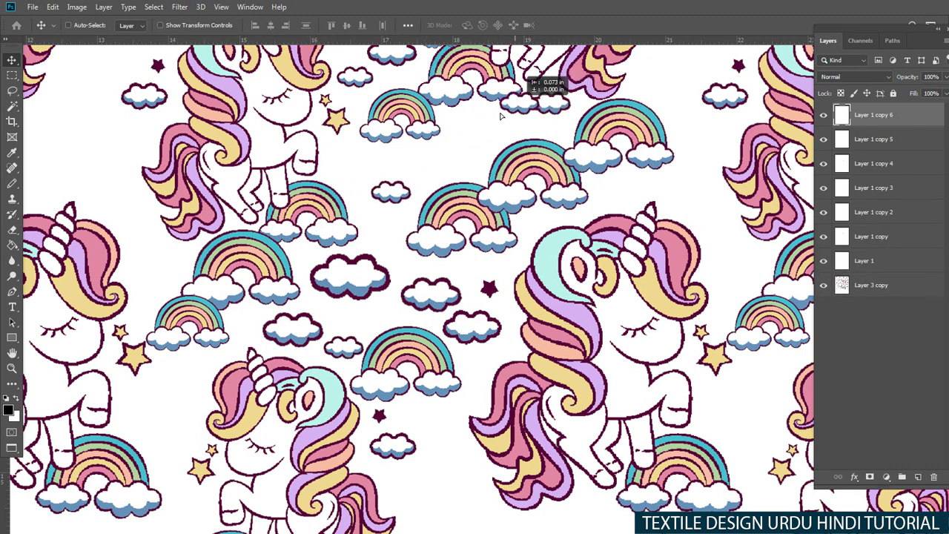
pyautogui.hotkey('ctrl', 't')
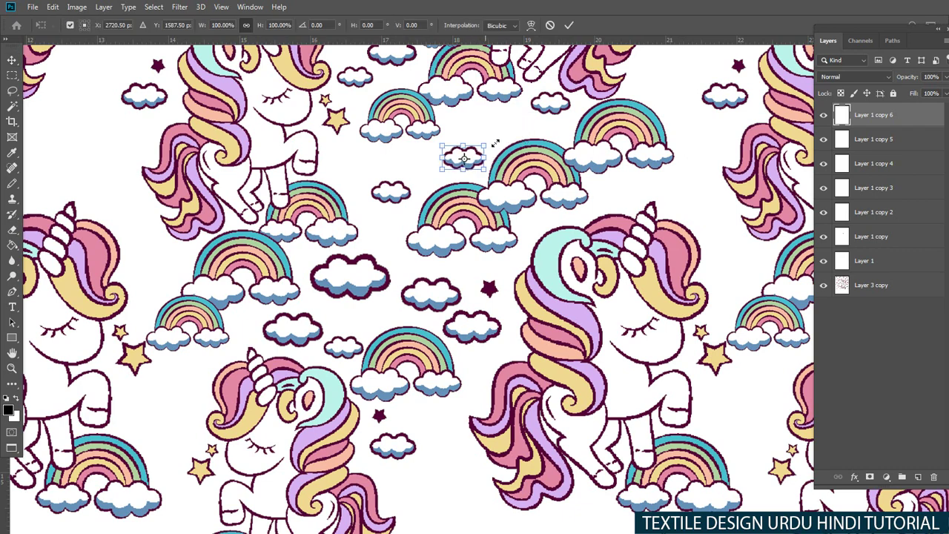
pyautogui.press('Return')
pyautogui.moveTo(463, 157)
pyautogui.mouseDown()
pyautogui.moveTo(352, 170)
pyautogui.moveTo(478, 141)
pyautogui.mouseUp()
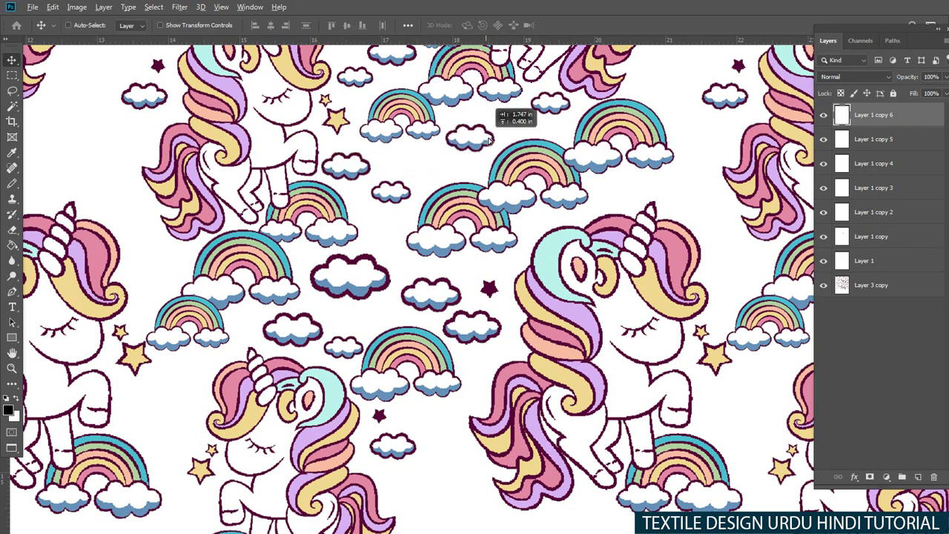
pyautogui.scroll(-2, 452, 210)
pyautogui.scroll(-2, 452, 210)
pyautogui.scroll(2, 453, 210)
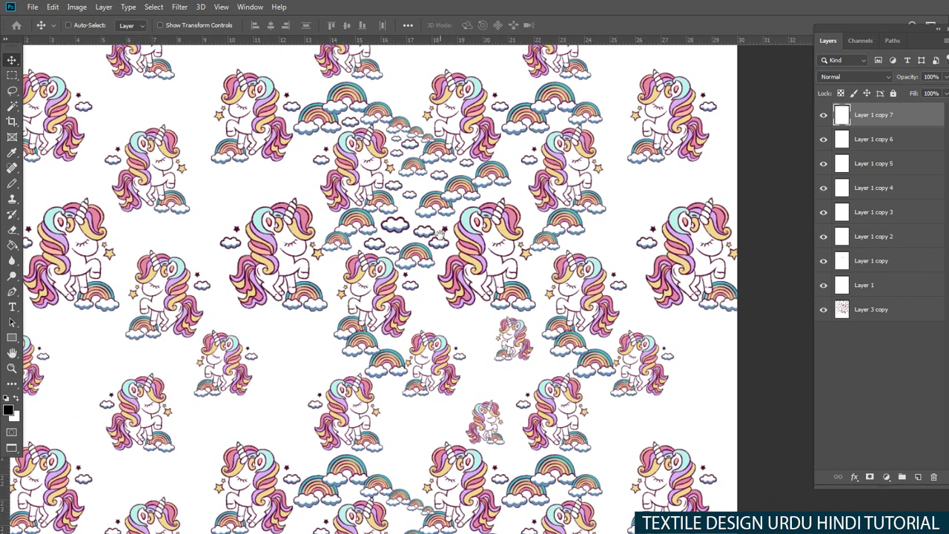
pyautogui.hotkey('ctrl', 'r')
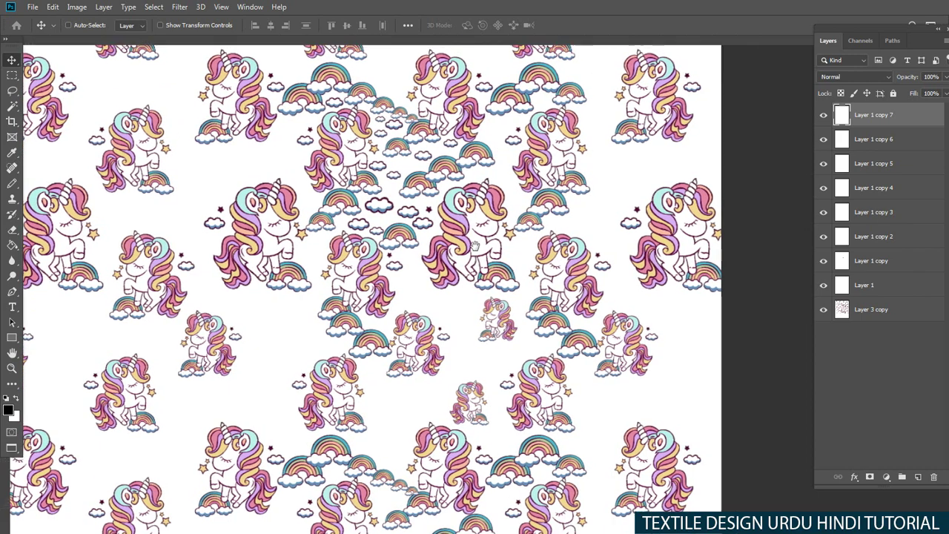
pyautogui.scroll(-1, 437, 255)
pyautogui.scroll(-1, 437, 255)
pyautogui.scroll(1, 436, 254)
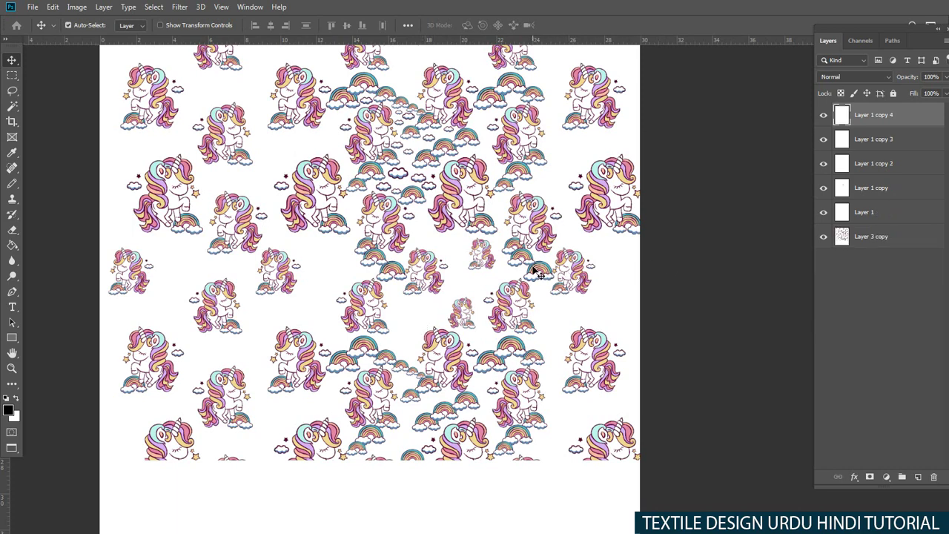
# Step: Try moving the upper-middle block of the pattern downward, then undo it
pyautogui.scroll(-1, 504, 281)
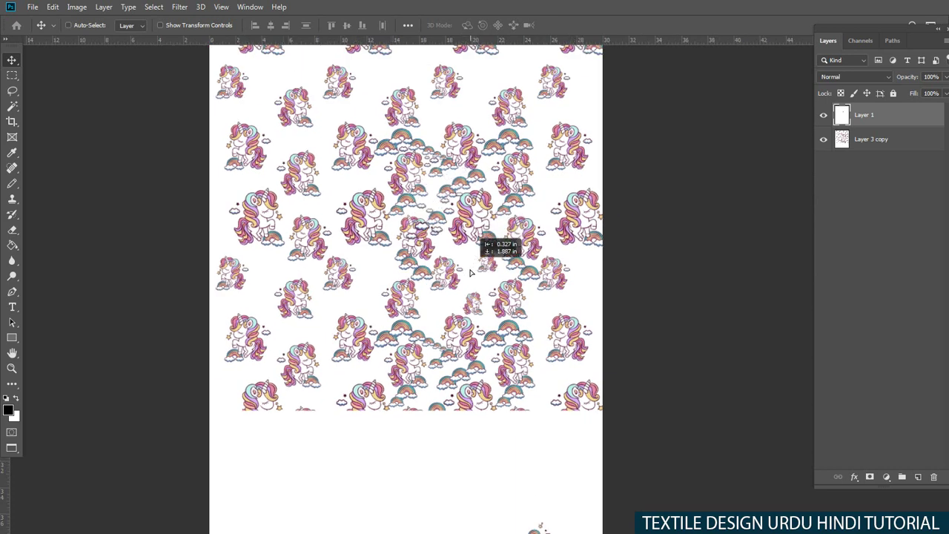
pyautogui.moveTo(490, 245); pyautogui.dragTo(496, 263)
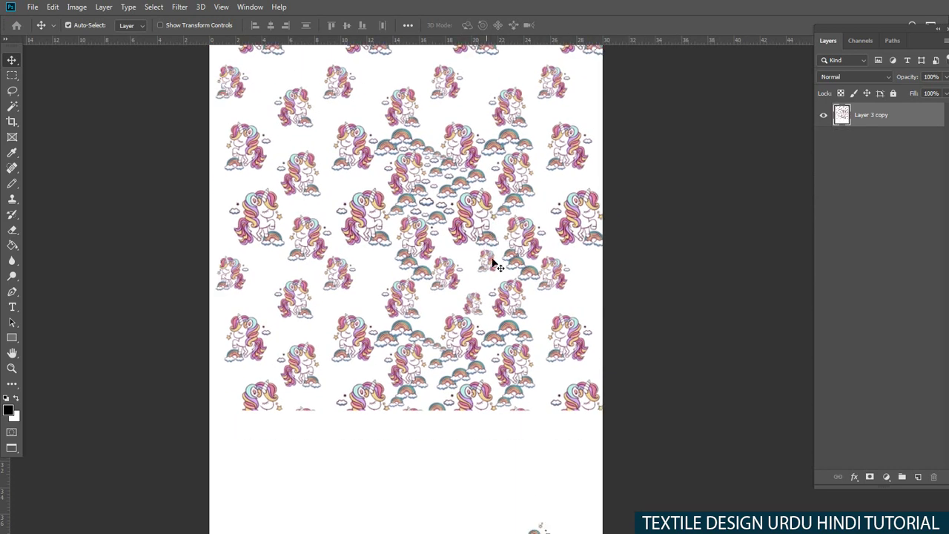
pyautogui.press('m')
pyautogui.moveTo(307, 64); pyautogui.dragTo(668, 243)
pyautogui.press('v')
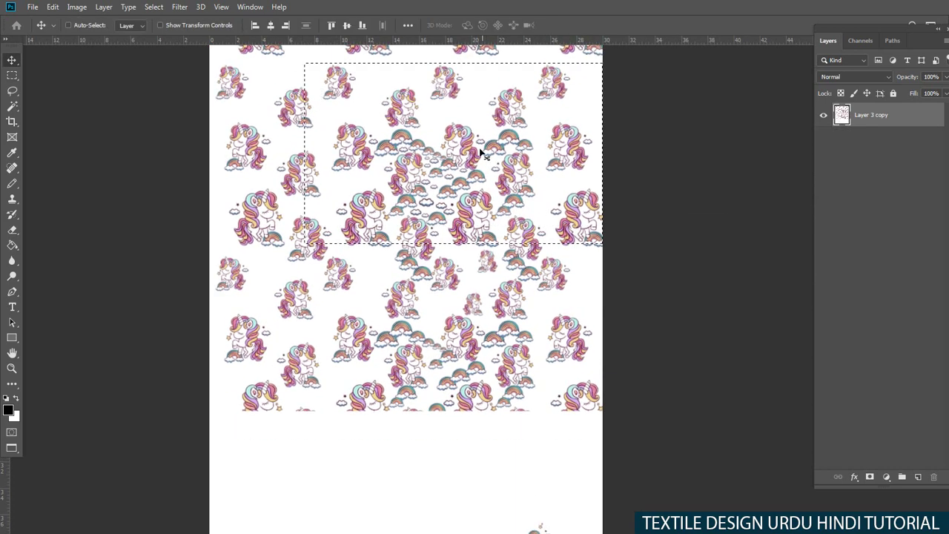
pyautogui.moveTo(482, 153); pyautogui.dragTo(479, 306)
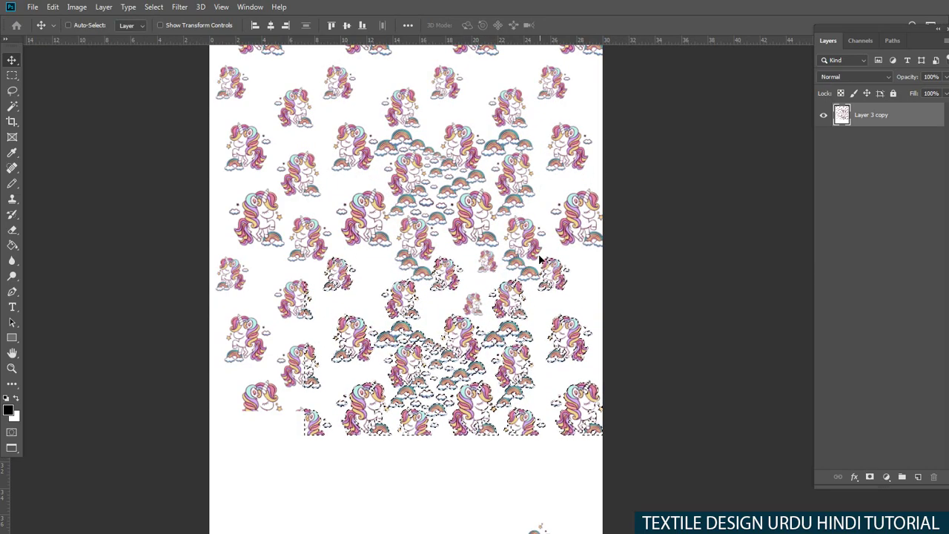
pyautogui.hotkey('ctrl', 'z')
# Step: Select the spare rainbow and paste a copy over the pattern
pyautogui.scroll(2, 517, 198)
pyautogui.scroll(2, 504, 215)
pyautogui.scroll(2, 490, 237)
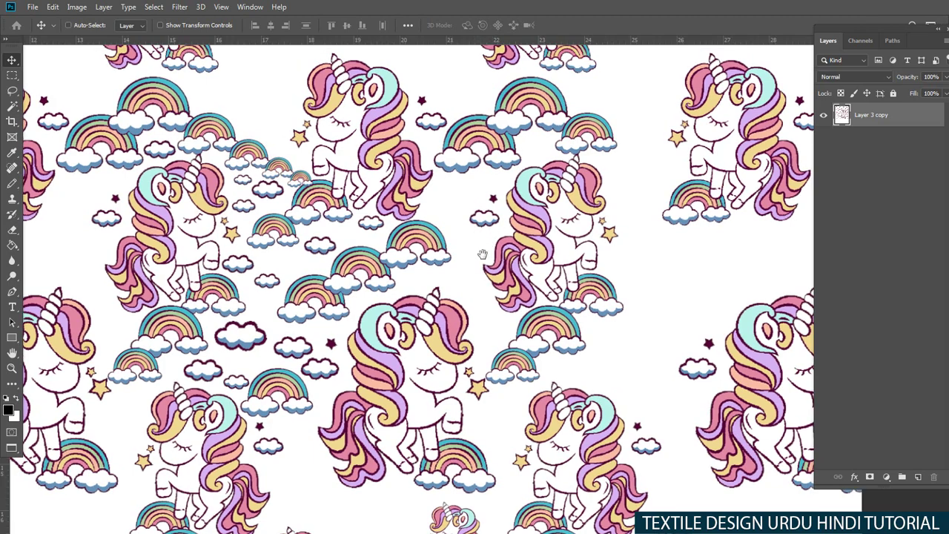
pyautogui.scroll(-2, 497, 330)
pyautogui.scroll(-2, 493, 311)
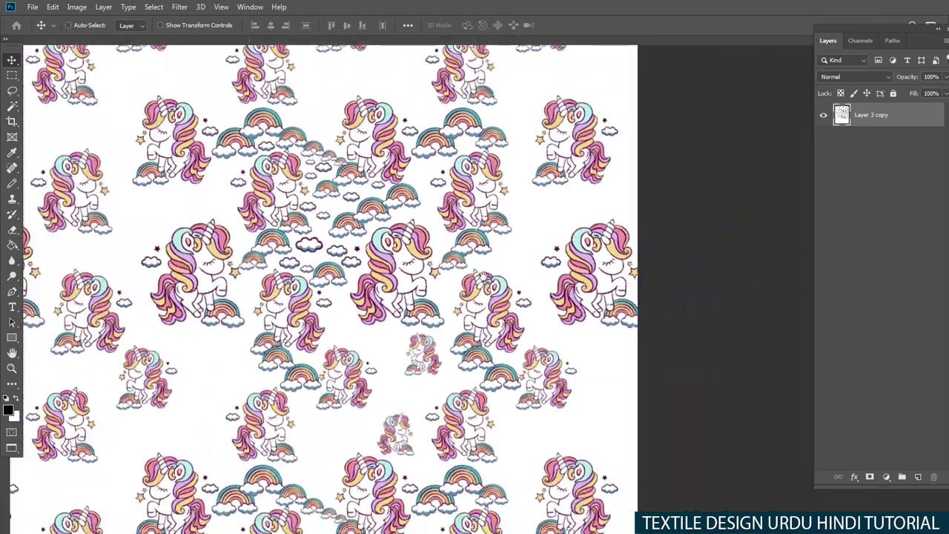
pyautogui.scroll(-2, 487, 282)
pyautogui.scroll(2, 479, 276)
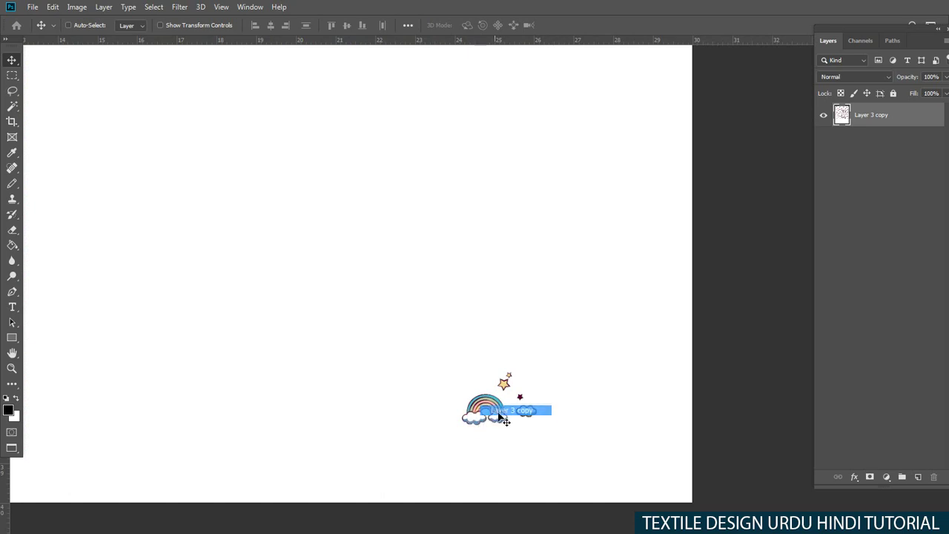
pyautogui.press('l')
pyautogui.press('w')
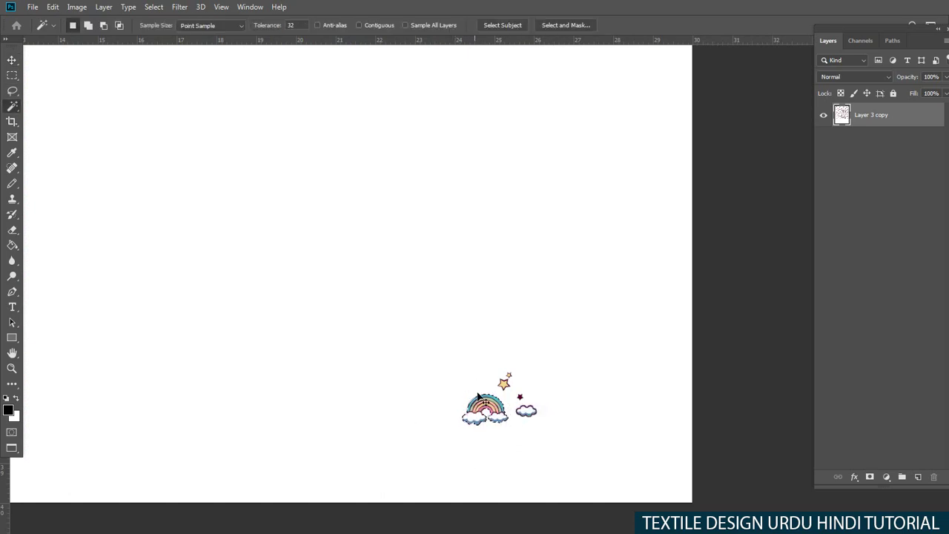
pyautogui.moveTo(440, 224); pyautogui.dragTo(490, 271)
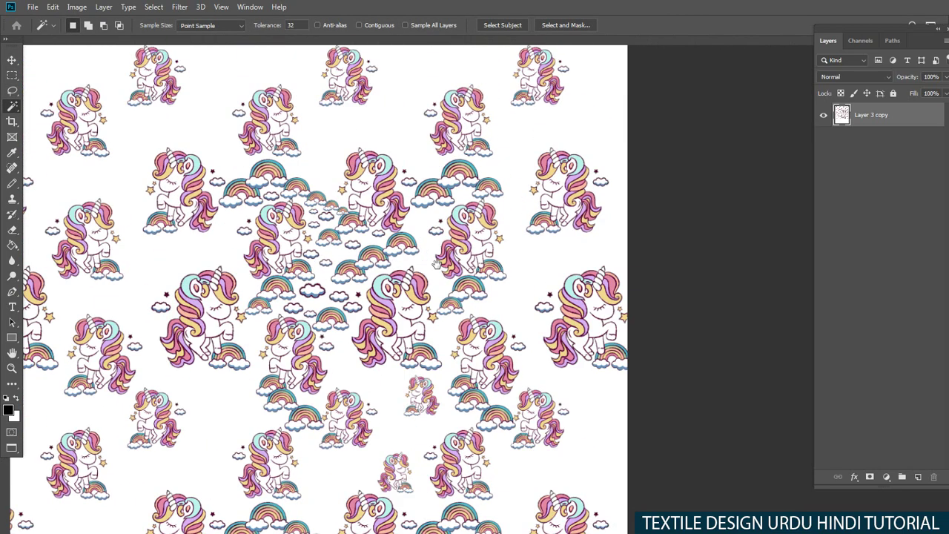
pyautogui.hotkey('ctrl', 'v')
# Step: Duplicate the pasted rainbow and shrink the copy down into the gap beside the unicorn
pyautogui.press('l')
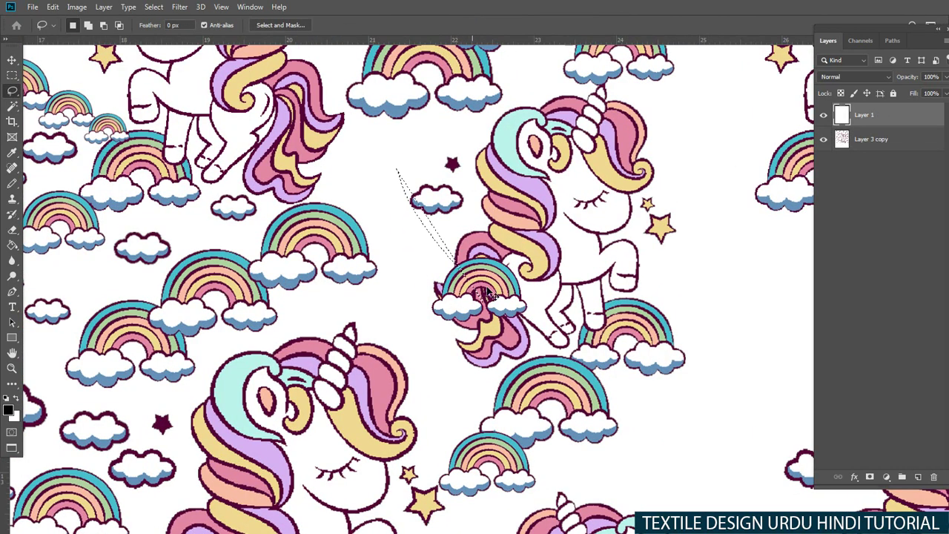
pyautogui.press('v')
pyautogui.moveTo(485, 294)
pyautogui.mouseDown()
pyautogui.moveTo(423, 180)
pyautogui.moveTo(415, 300)
pyautogui.mouseUp()
pyautogui.hotkey('ctrl', 't')
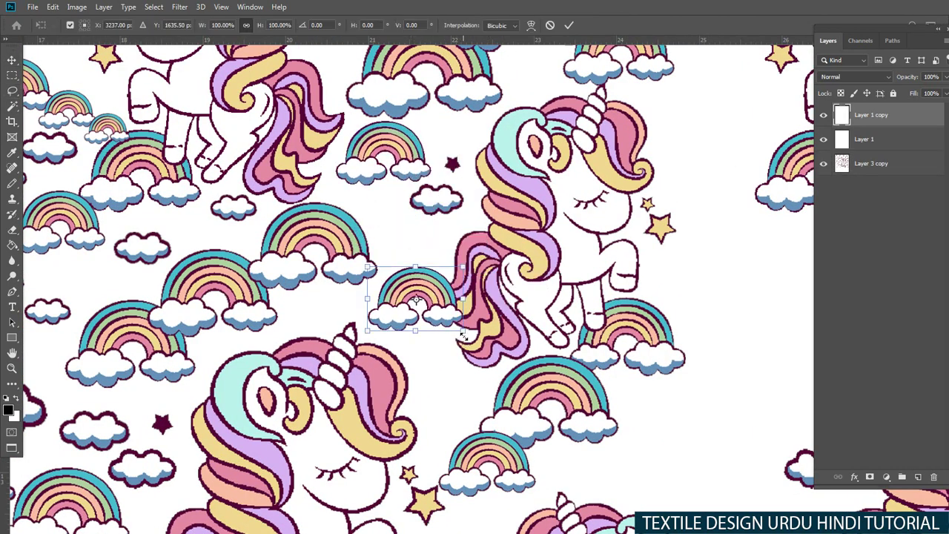
pyautogui.moveTo(461, 335)
pyautogui.mouseDown()
pyautogui.moveTo(431, 312)
pyautogui.moveTo(475, 404)
pyautogui.mouseUp()
pyautogui.press('Return')
pyautogui.hotkey('ctrl', 't')
pyautogui.moveTo(415, 371); pyautogui.dragTo(434, 348)
pyautogui.press('Return')
# Step: Place another small rainbow copy up-left in the same gap
pyautogui.scroll(-1, 465, 343)
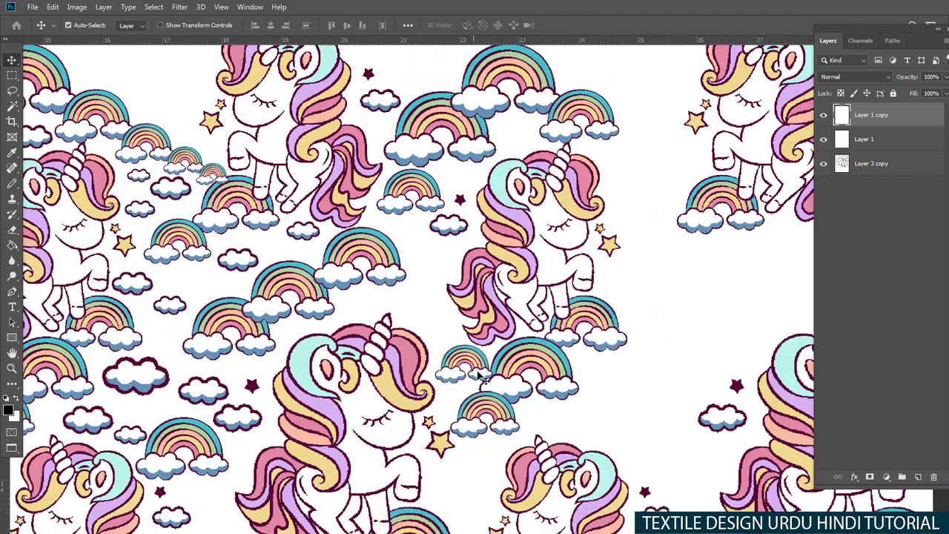
pyautogui.scroll(-1, 465, 343)
pyautogui.scroll(2, 461, 346)
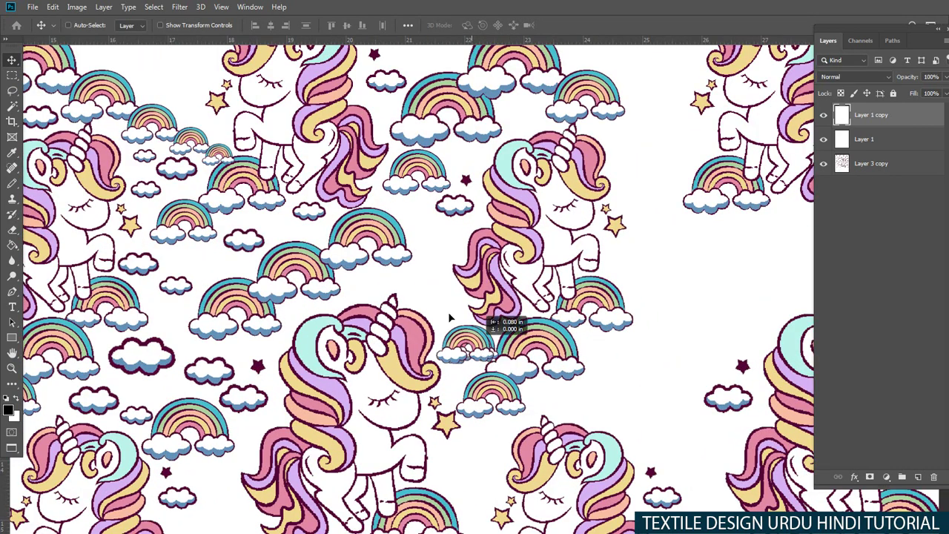
pyautogui.moveTo(449, 315); pyautogui.dragTo(459, 296)
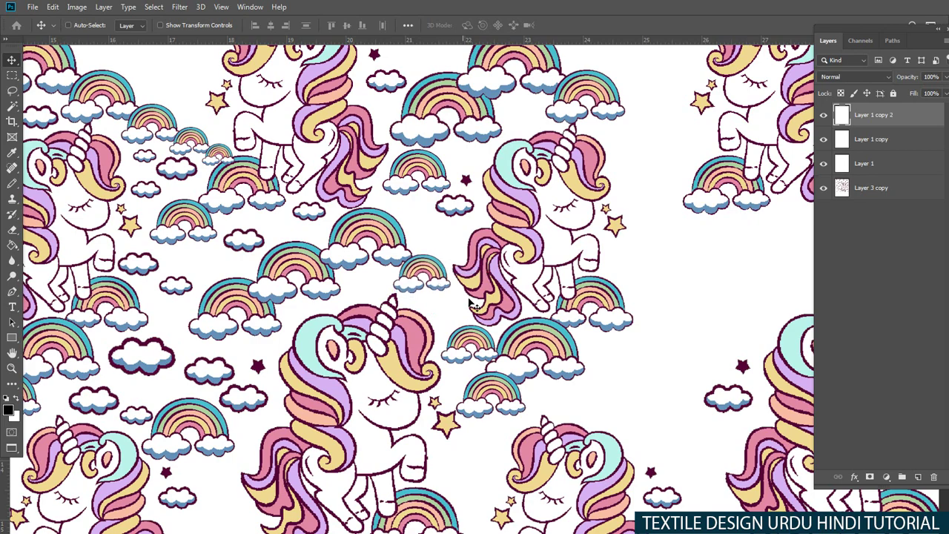
# Step: Merge the rainbow layers into Layer 1 copy 2 and review the pattern
pyautogui.scroll(-2, 472, 304)
pyautogui.keyDown('shift'); pyautogui.click(866, 169); pyautogui.keyUp('shift')
pyautogui.hotkey('ctrl', 'e')
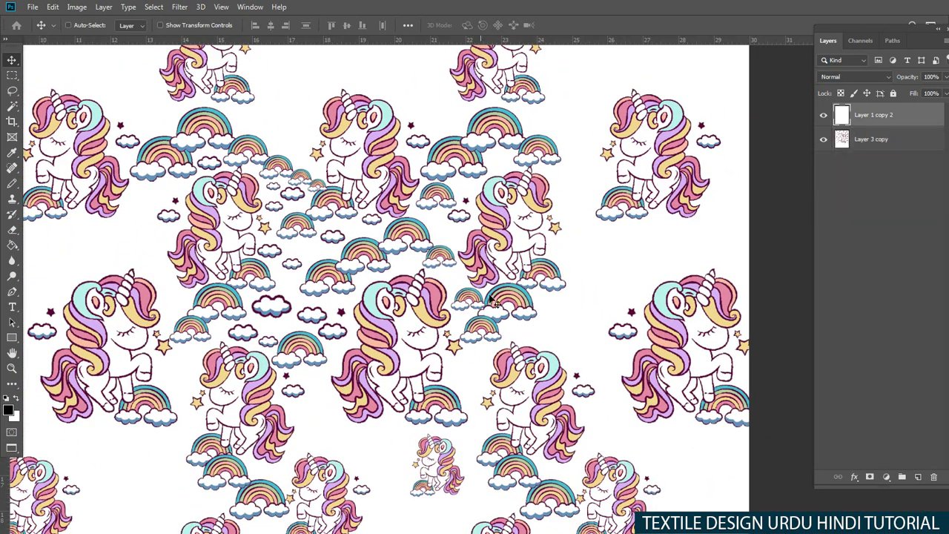
pyautogui.scroll(-1, 388, 375)
pyautogui.scroll(-1, 388, 374)
pyautogui.scroll(-1, 389, 375)
pyautogui.scroll(2, 388, 374)
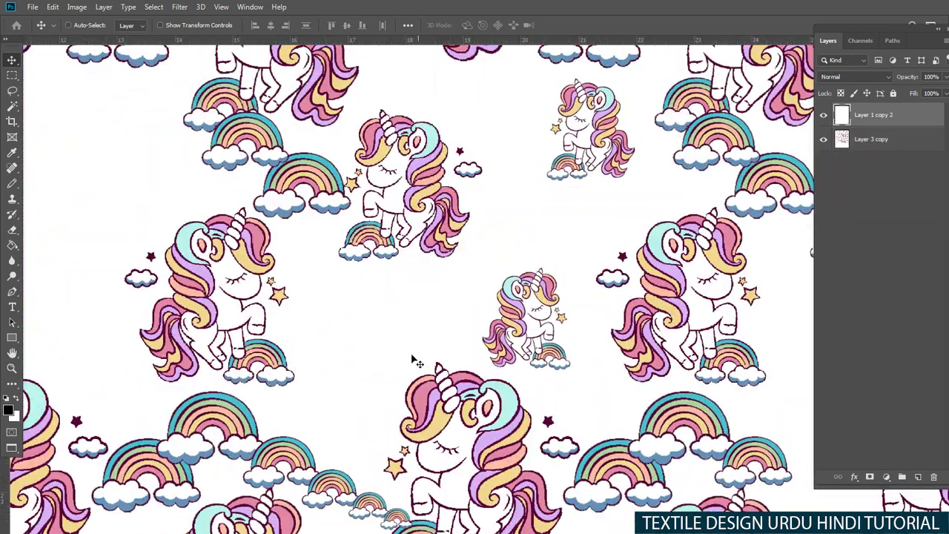
pyautogui.scroll(-2, 393, 310)
pyautogui.scroll(-1, 403, 322)
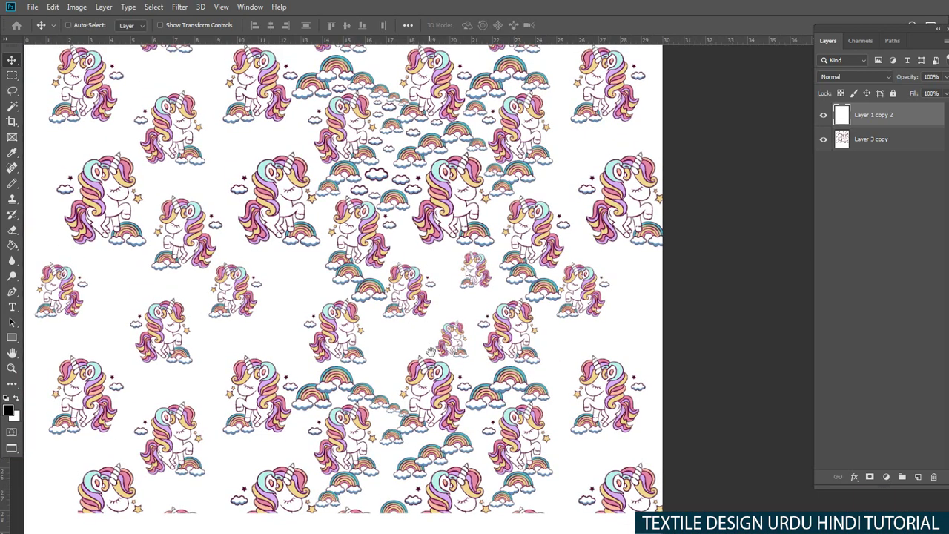
pyautogui.scroll(2, 430, 351)
pyautogui.scroll(1, 444, 326)
# Step: Copy the small unicorn from Layer 3 copy into the left-central gap
pyautogui.rightClick(445, 285)
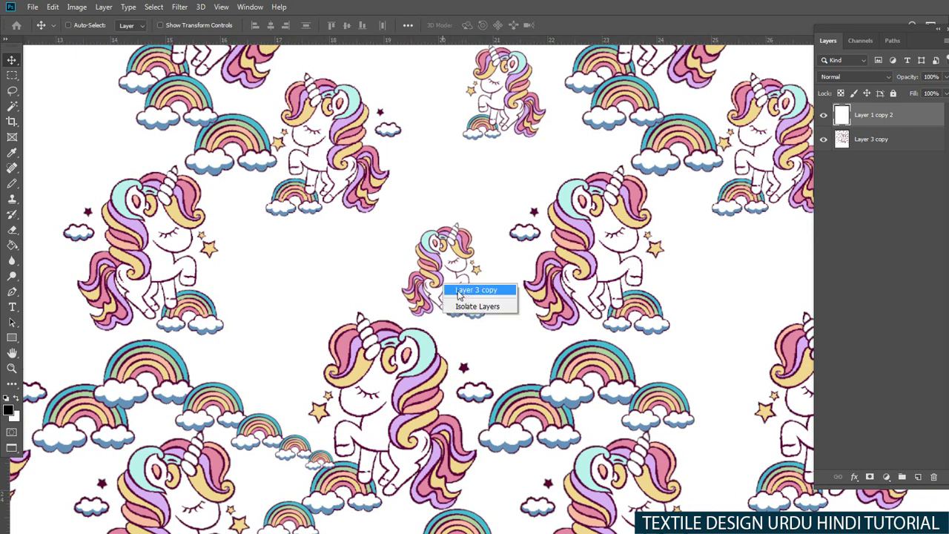
pyautogui.click(459, 291)
pyautogui.press('l')
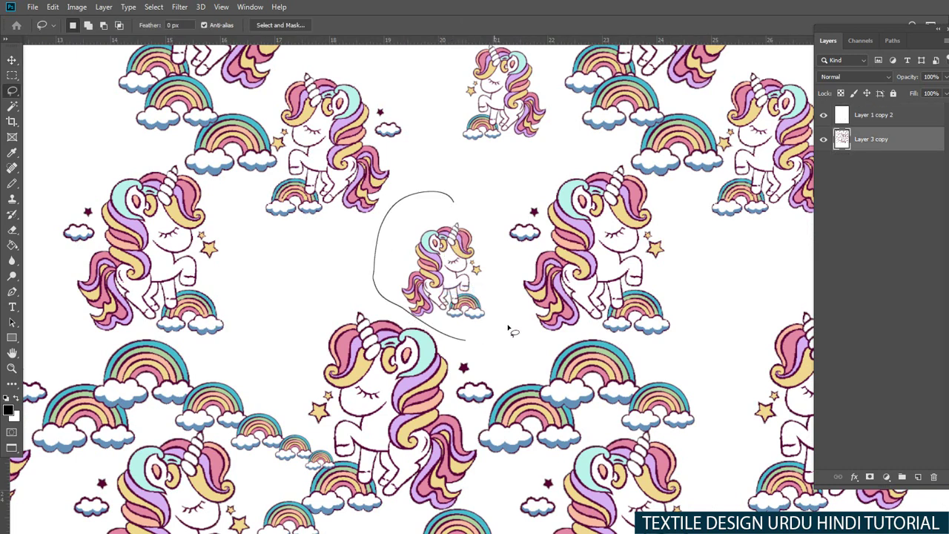
pyautogui.press('w')
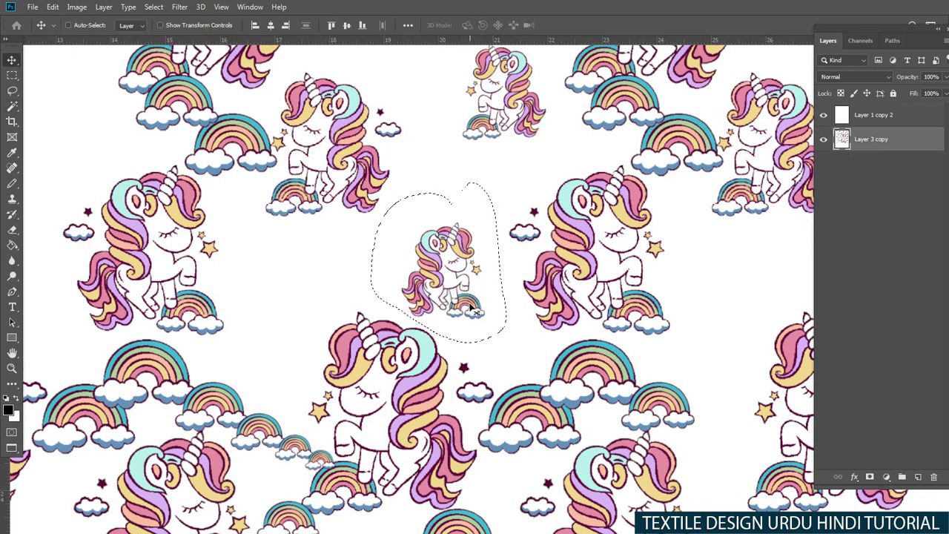
pyautogui.keyDown('alt'); pyautogui.click(493, 308); pyautogui.keyUp('alt')
pyautogui.press('v')
pyautogui.moveTo(471, 312); pyautogui.dragTo(289, 347)
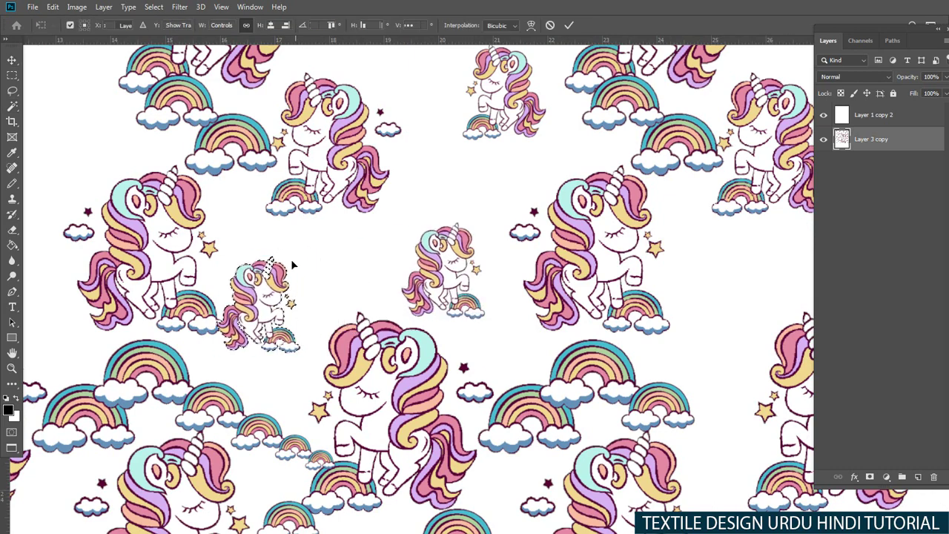
pyautogui.press('Return')
pyautogui.moveTo(312, 280); pyautogui.dragTo(245, 267)
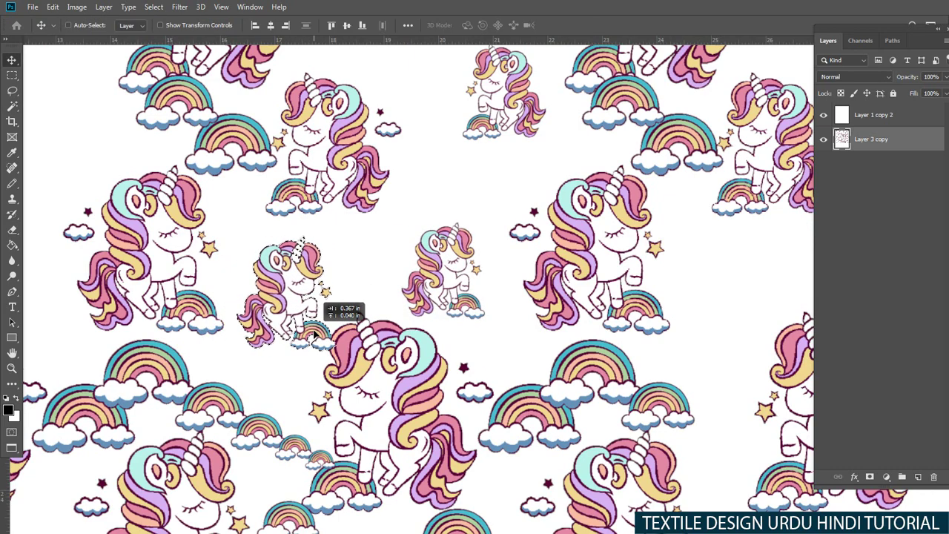
pyautogui.moveTo(302, 308); pyautogui.dragTo(296, 325)
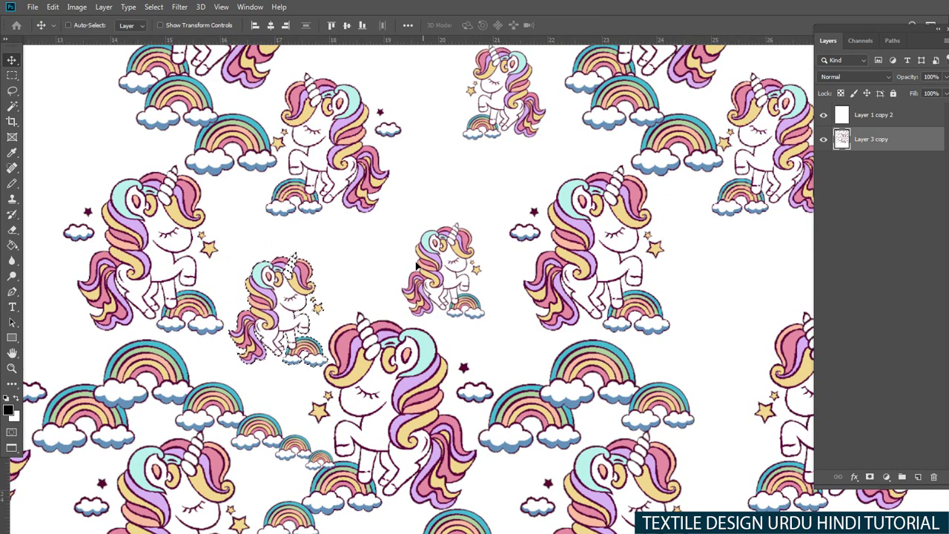
# Step: Flip the unicorn copy horizontally, fine-tune its position, and deselect
pyautogui.hotkey('ctrl', 't')
pyautogui.rightClick(312, 271)
pyautogui.click(349, 430)
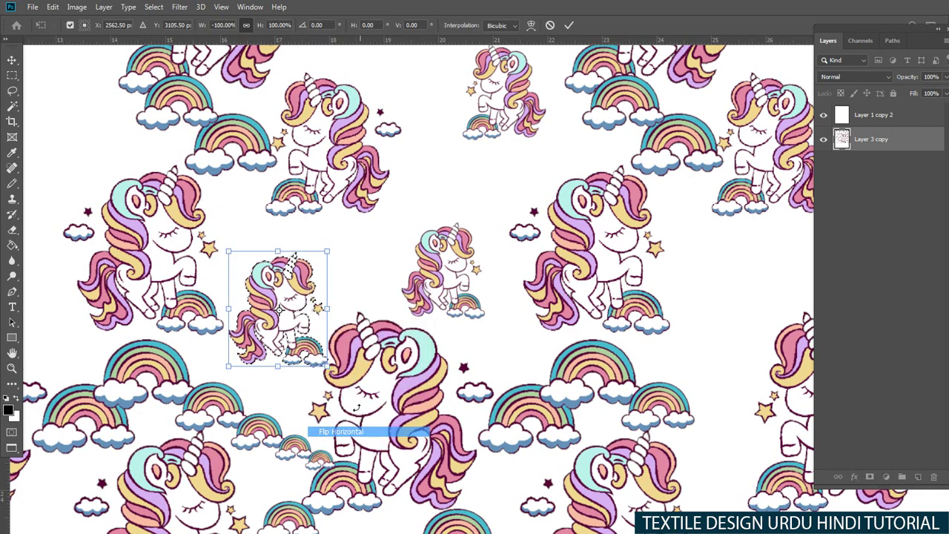
pyautogui.press('Return')
pyautogui.moveTo(309, 310); pyautogui.dragTo(294, 296)
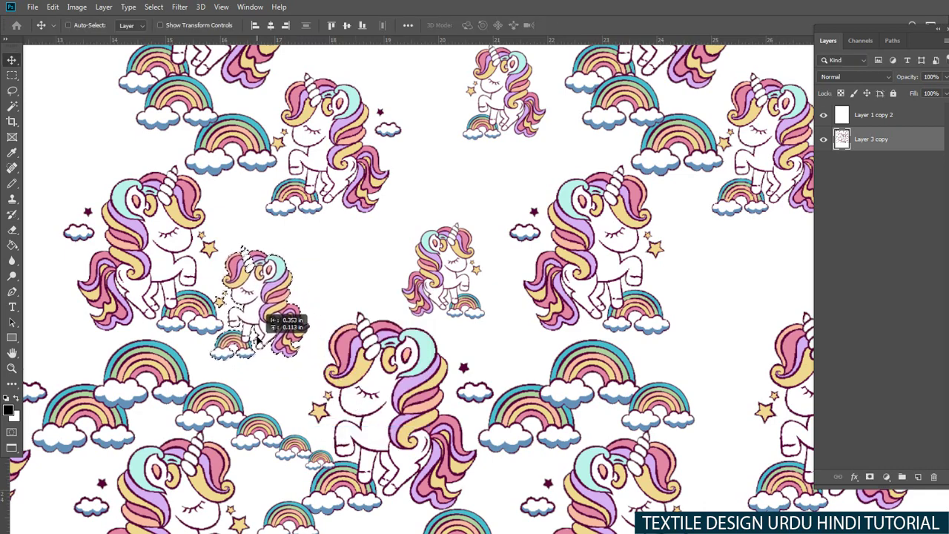
pyautogui.moveTo(295, 296); pyautogui.dragTo(299, 304)
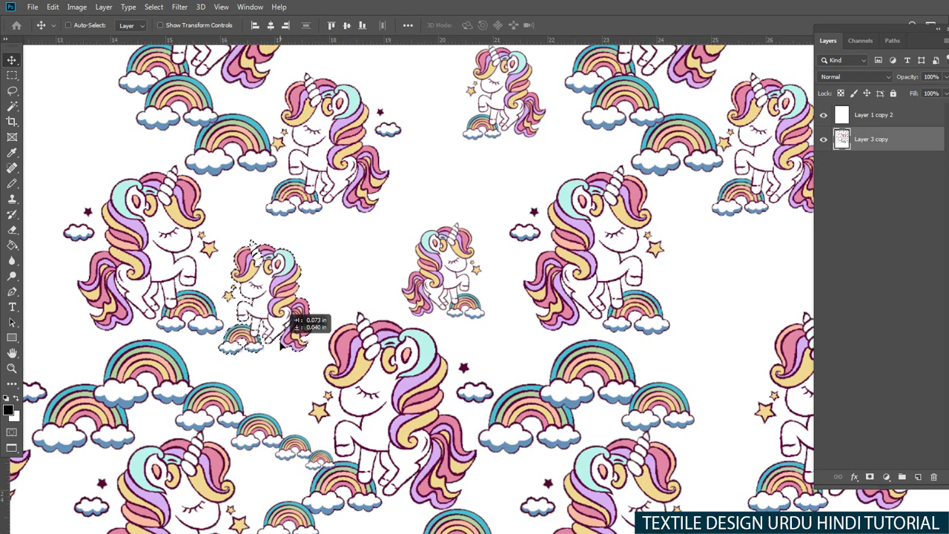
pyautogui.hotkey('ctrl', 'd')
pyautogui.scroll(-3, 317, 324)
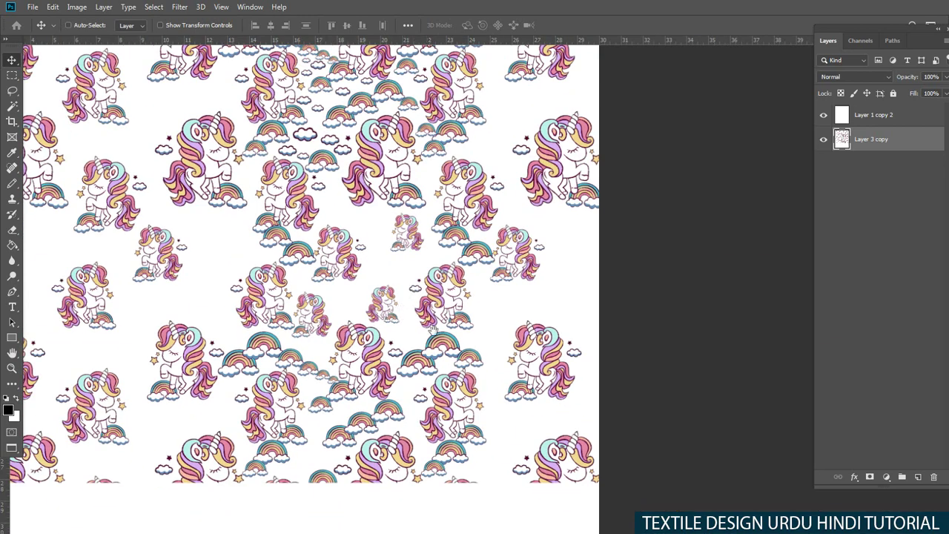
pyautogui.scroll(-2, 397, 296)
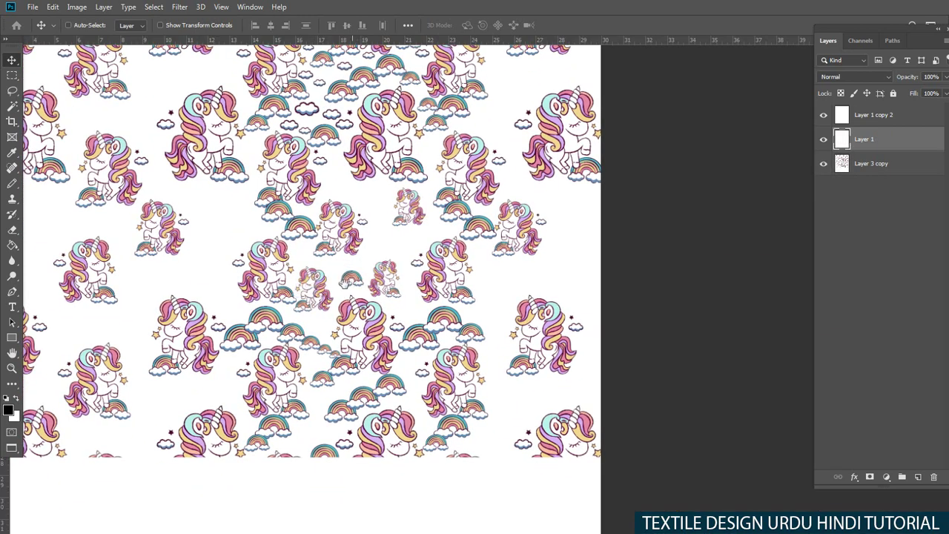
pyautogui.scroll(5, 344, 281)
# Step: Duplicate the small rainbow, shrink it slightly, and nudge it right
pyautogui.click(442, 295)
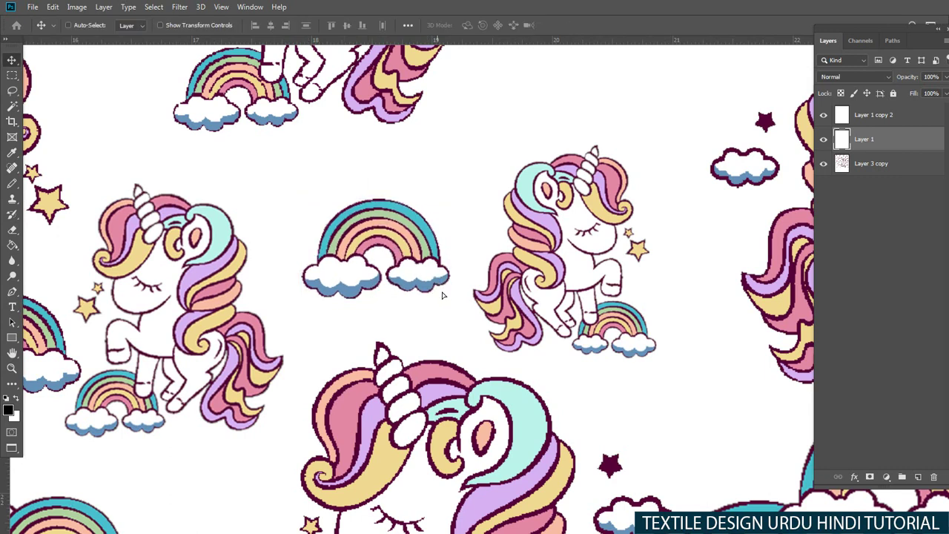
pyautogui.moveTo(441, 295)
pyautogui.mouseDown()
pyautogui.moveTo(464, 324)
pyautogui.moveTo(367, 253)
pyautogui.mouseUp()
pyautogui.hotkey('ctrl', 't')
pyautogui.moveTo(227, 160); pyautogui.dragTo(267, 181)
pyautogui.press('Return')
pyautogui.moveTo(378, 248); pyautogui.dragTo(397, 256)
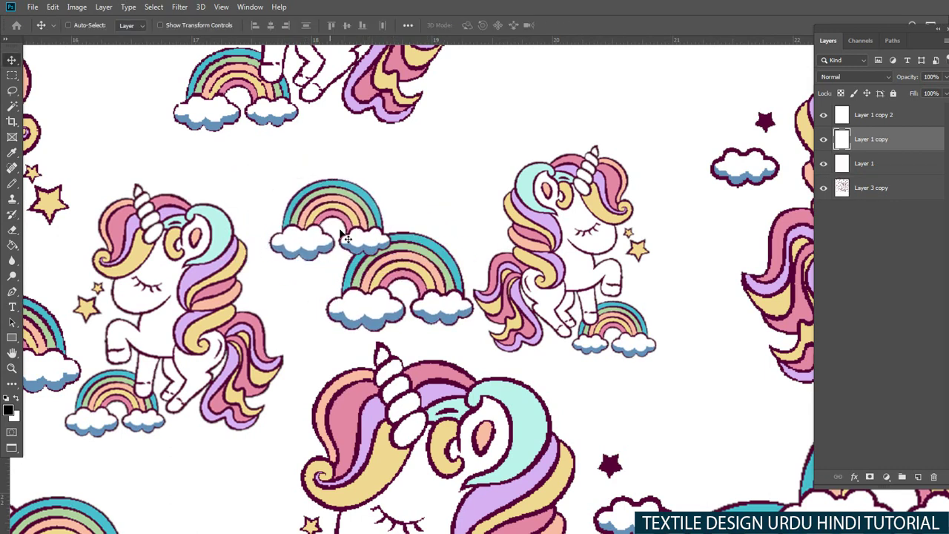
# Step: Add another rainbow copy up-left, scaled to about 79%
pyautogui.keyDown('alt'); pyautogui.moveTo(347, 238); pyautogui.dragTo(279, 196); pyautogui.keyUp('alt')
pyautogui.hotkey('ctrl', 't')
pyautogui.moveTo(202, 134); pyautogui.dragTo(228, 152)
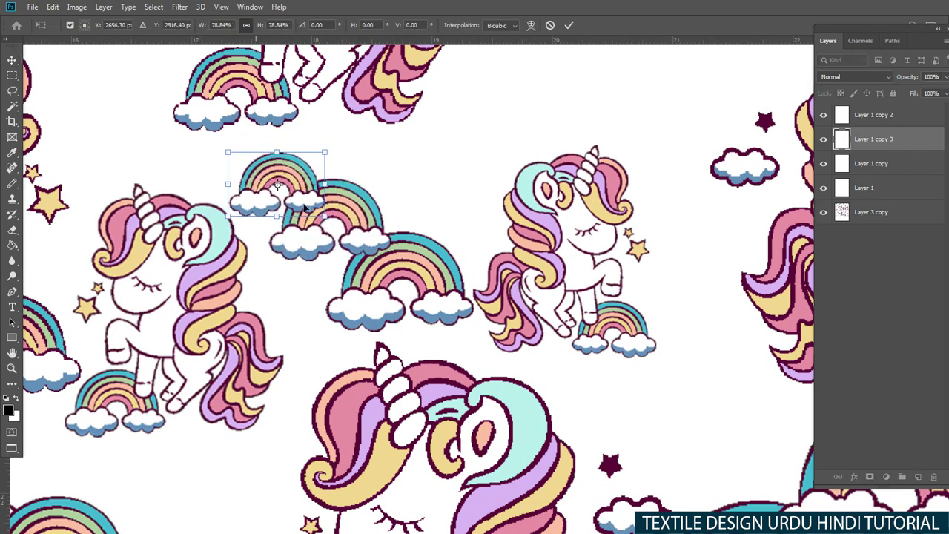
pyautogui.press('Return')
pyautogui.hotkey('ctrl', '-')
pyautogui.hotkey('ctrl', '-')
pyautogui.hotkey('ctrl', '-')
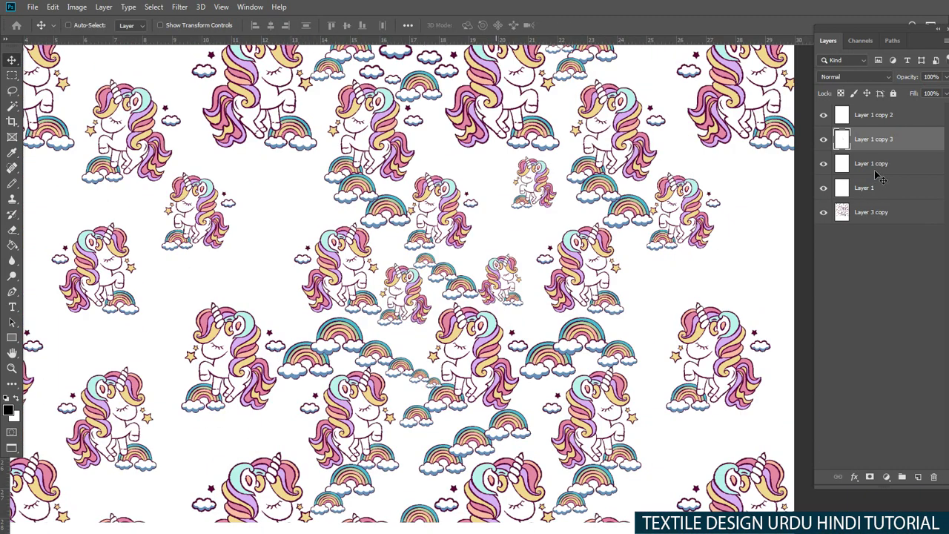
# Step: Merge all the rainbow layers into Layer 1 copy 2
pyautogui.moveTo(875, 174); pyautogui.dragTo(880, 140)
pyautogui.keyDown('shift'); pyautogui.click(861, 188); pyautogui.keyUp('shift')
pyautogui.hotkey('ctrl', 'e')
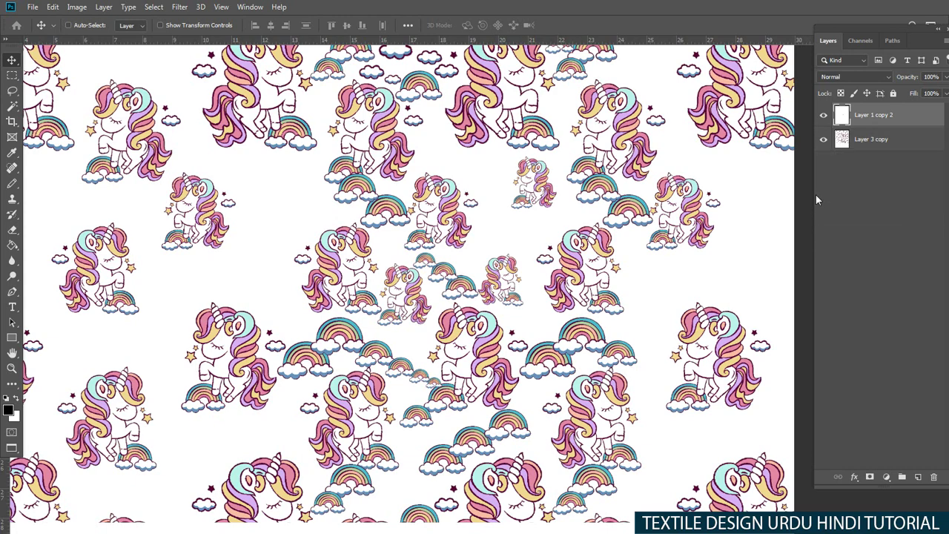
pyautogui.moveTo(443, 314); pyautogui.dragTo(446, 276)
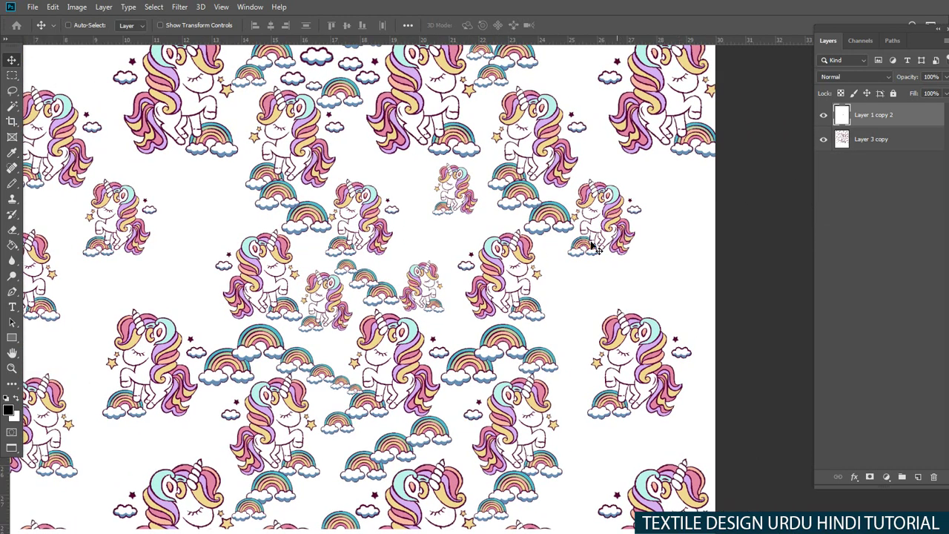
# Step: Move a small rainbow into an upper gap, enlarge it, then shift it down-left
pyautogui.scroll(-3, 385, 291)
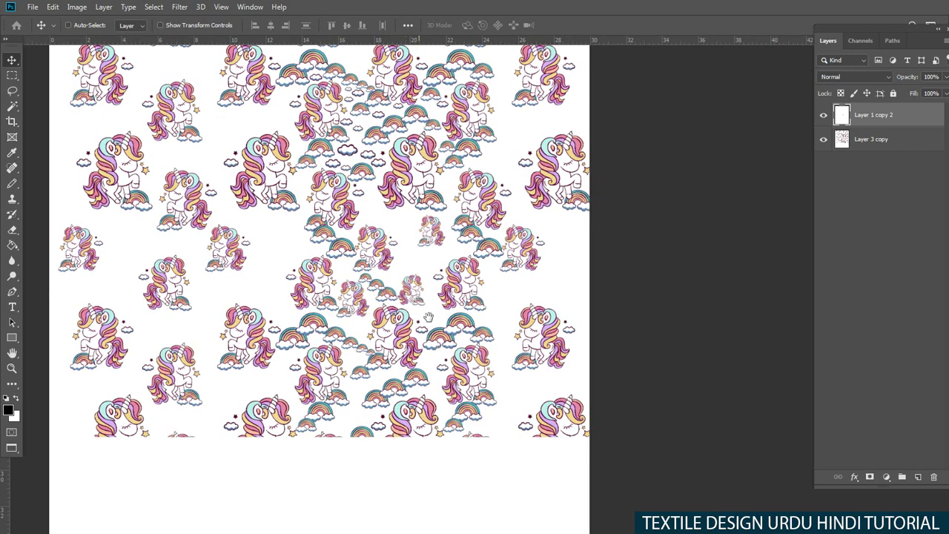
pyautogui.moveTo(341, 300); pyautogui.dragTo(439, 196)
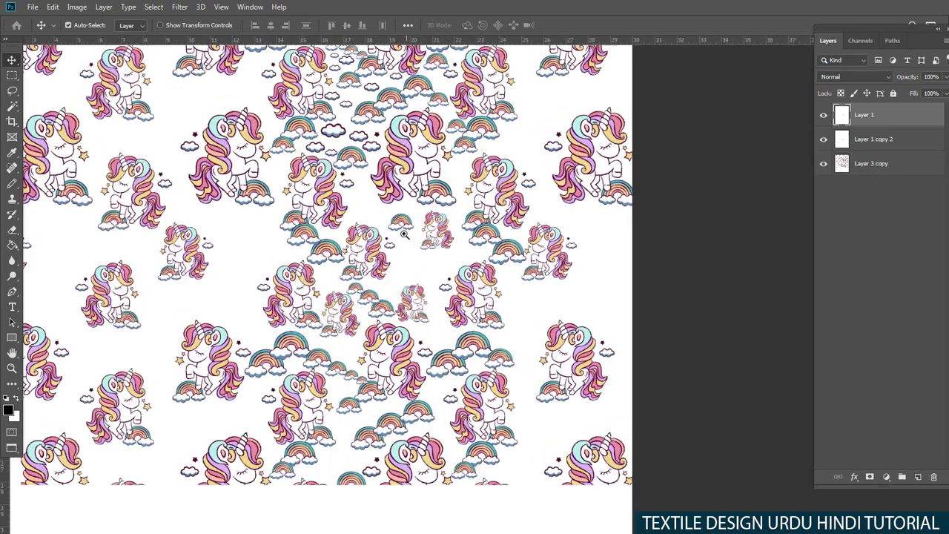
pyautogui.scroll(3, 430, 177)
pyautogui.hotkey('ctrl', 't')
pyautogui.moveTo(450, 164); pyautogui.dragTo(471, 147)
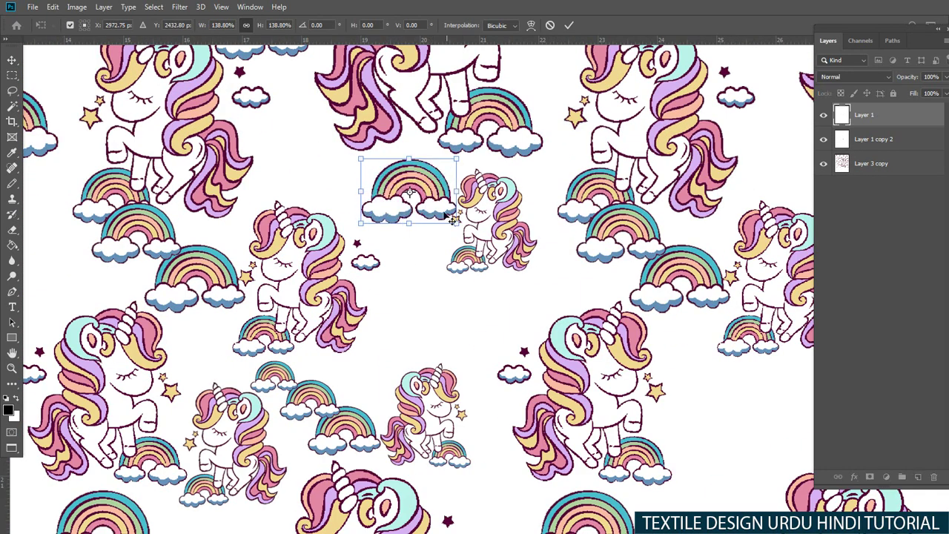
pyautogui.press('Return')
pyautogui.moveTo(441, 185)
pyautogui.mouseDown()
pyautogui.moveTo(399, 234)
pyautogui.moveTo(373, 220)
pyautogui.moveTo(430, 269)
pyautogui.mouseUp()
# Step: Place smaller rainbow copies lower down and in the open gap to the right
pyautogui.hotkey('ctrl', 't')
pyautogui.press('Return')
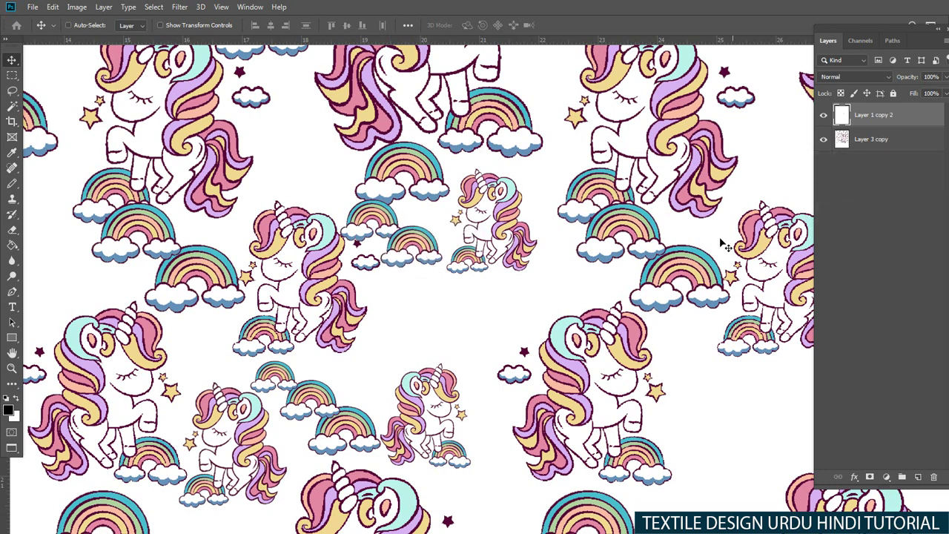
pyautogui.moveTo(506, 298)
pyautogui.mouseDown()
pyautogui.moveTo(506, 354)
pyautogui.moveTo(459, 355)
pyautogui.mouseUp()
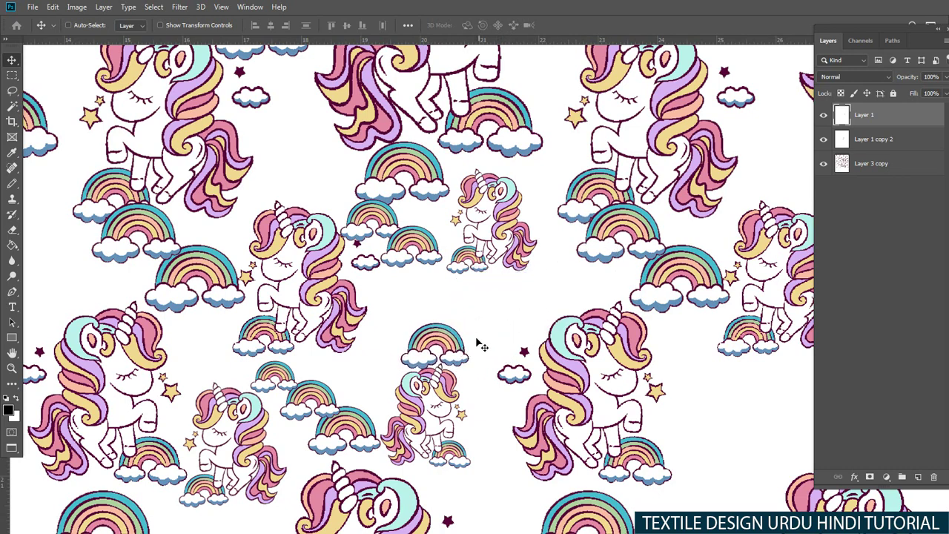
pyautogui.moveTo(481, 345); pyautogui.dragTo(549, 301)
pyautogui.scroll(2, 504, 334)
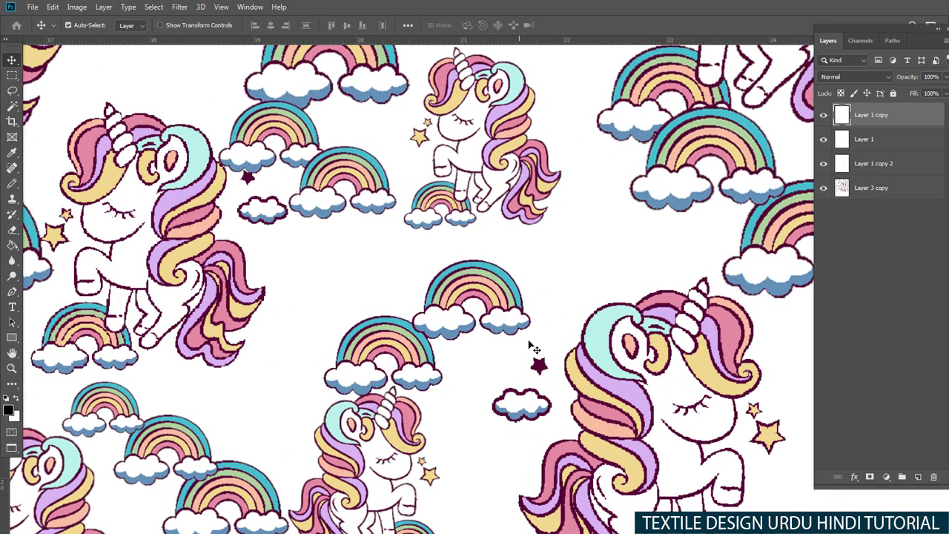
pyautogui.moveTo(522, 339)
pyautogui.mouseDown()
pyautogui.moveTo(466, 336)
pyautogui.moveTo(541, 297)
pyautogui.mouseUp()
pyautogui.hotkey('ctrl', 't')
pyautogui.press('Return')
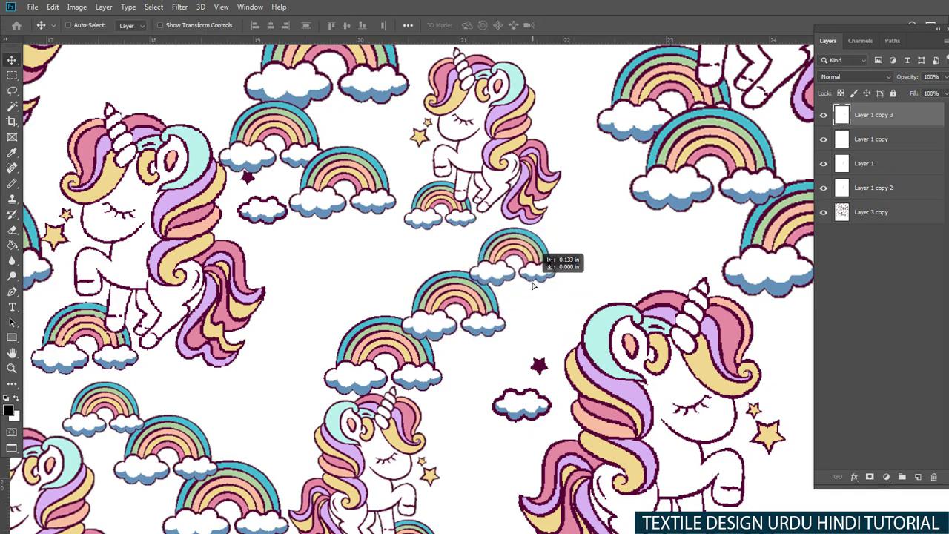
pyautogui.scroll(-3, 519, 296)
pyautogui.scroll(-2, 519, 297)
# Step: Merge the rainbow layers into one and show the canvas rulers
pyautogui.hotkey('ctrl', 'e')
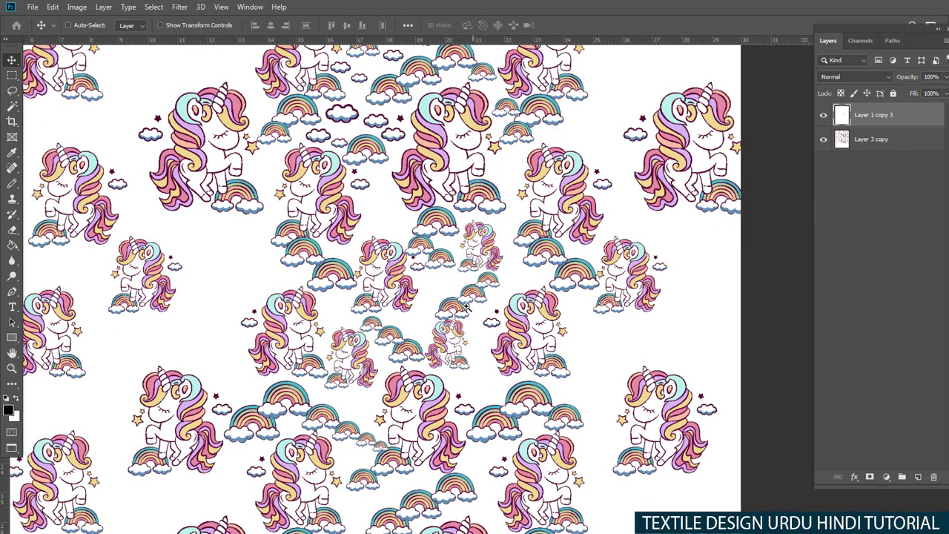
pyautogui.scroll(-1, 453, 267)
pyautogui.hotkey('ctrl', 'r')
pyautogui.scroll(-2, 455, 260)
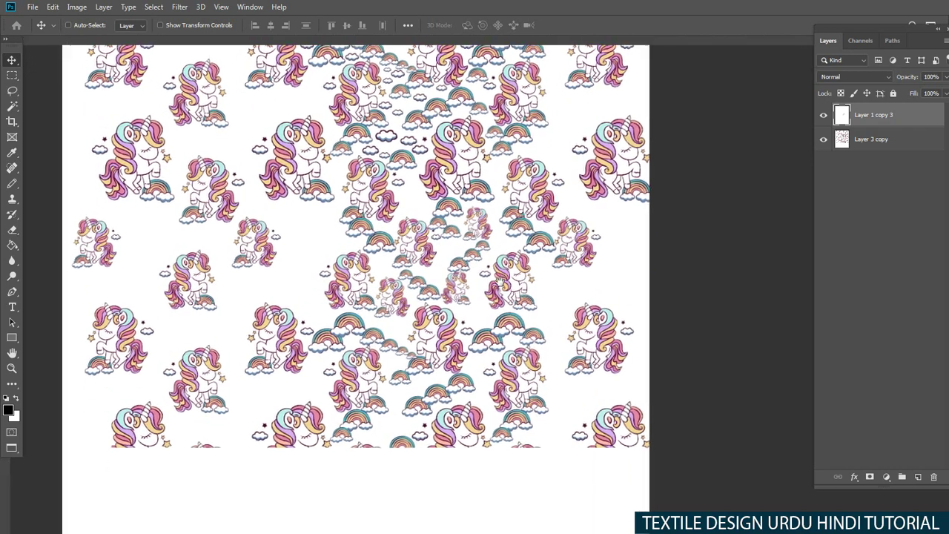
pyautogui.scroll(-1, 499, 316)
pyautogui.scroll(-2, 464, 290)
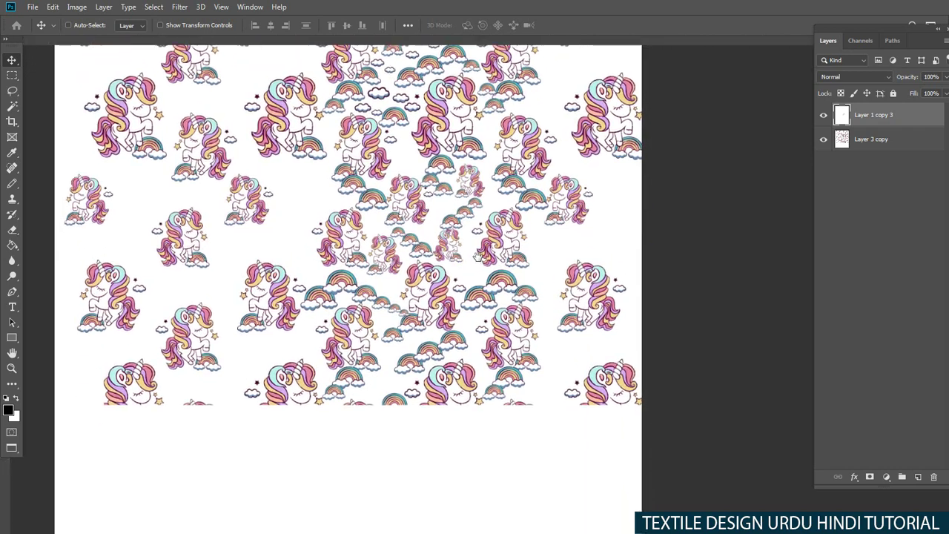
pyautogui.scroll(2, 468, 286)
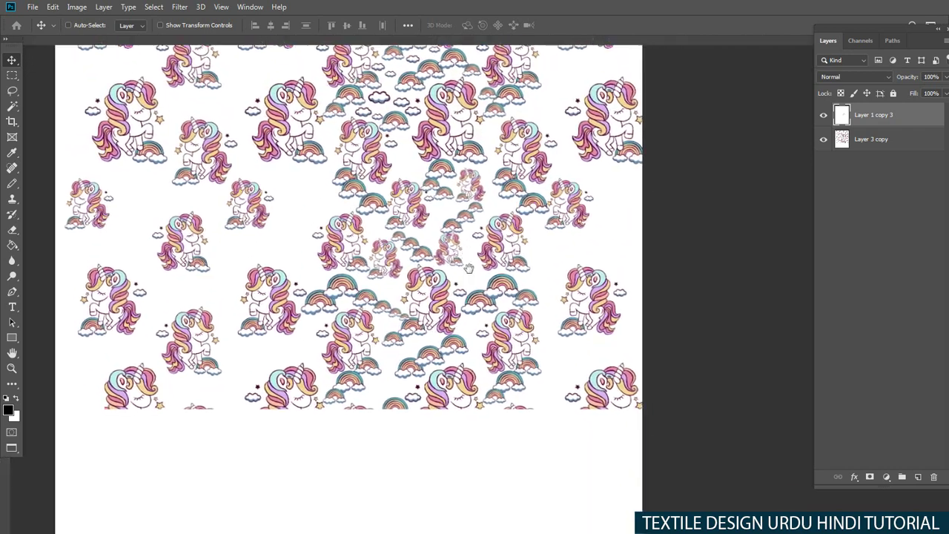
pyautogui.scroll(-2, 482, 371)
pyautogui.scroll(-1, 519, 462)
pyautogui.scroll(5, 502, 349)
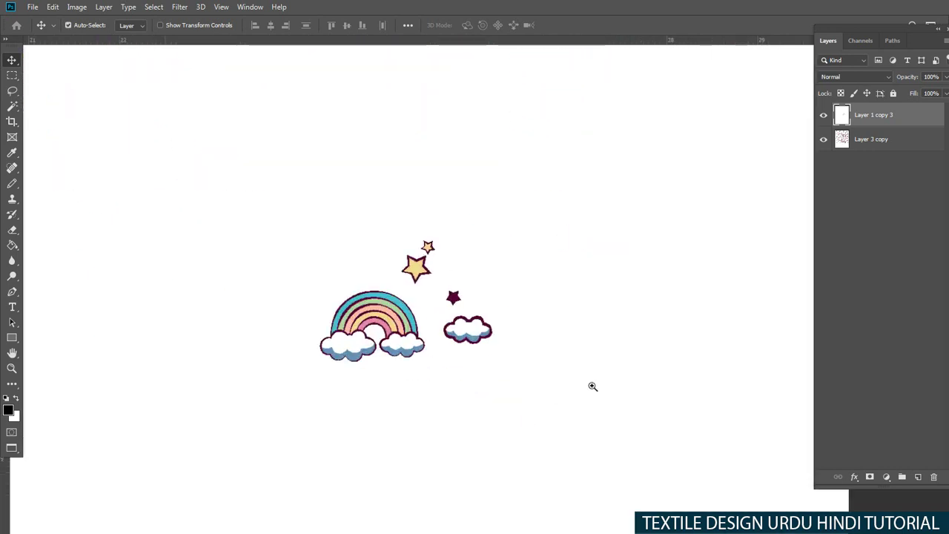
# Step: Lasso the spare cloud and star on Layer 3 copy and move them into a gap between unicorns
pyautogui.keyDown('ctrl'); pyautogui.click(462, 330); pyautogui.keyUp('ctrl')
pyautogui.press('l')
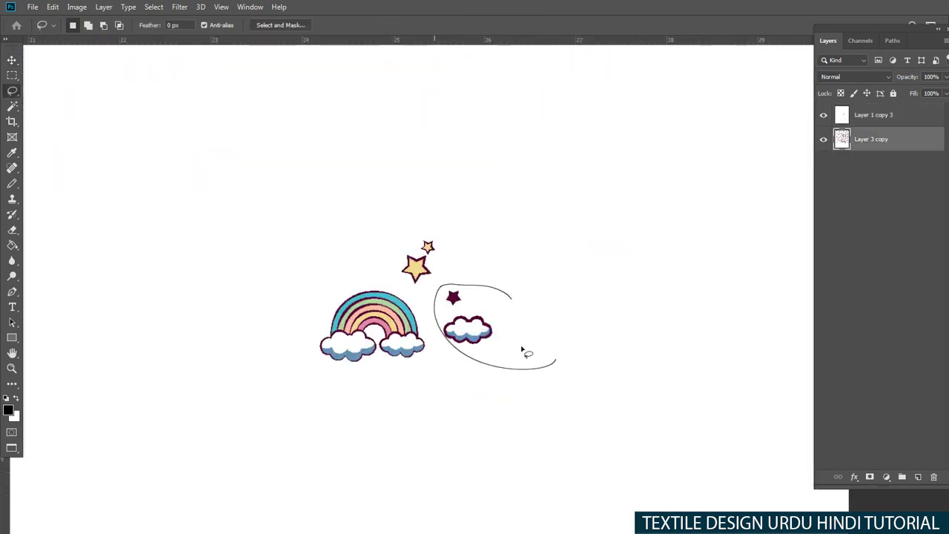
pyautogui.moveTo(523, 352); pyautogui.dragTo(511, 311)
pyautogui.press('v')
pyautogui.scroll(-5, 456, 219)
pyautogui.moveTo(457, 219); pyautogui.dragTo(424, 184)
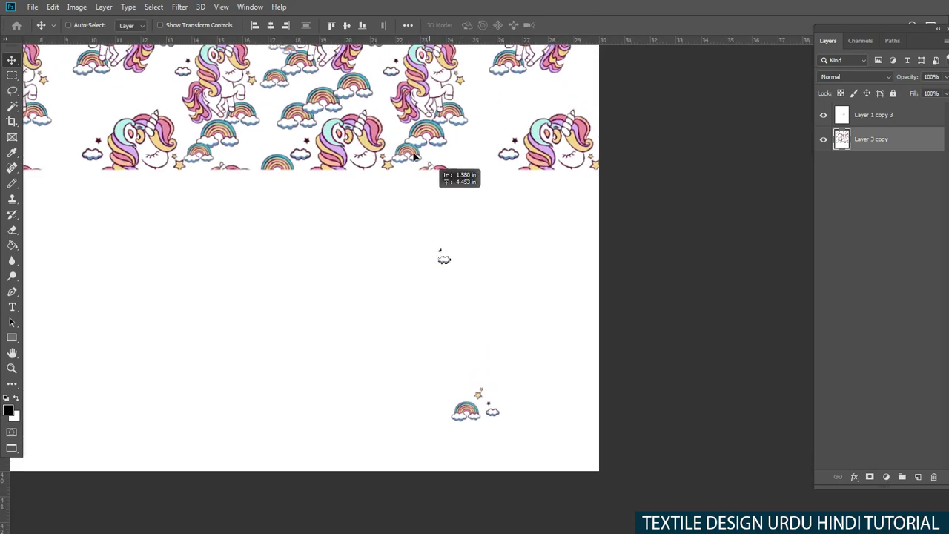
pyautogui.scroll(4, 424, 183)
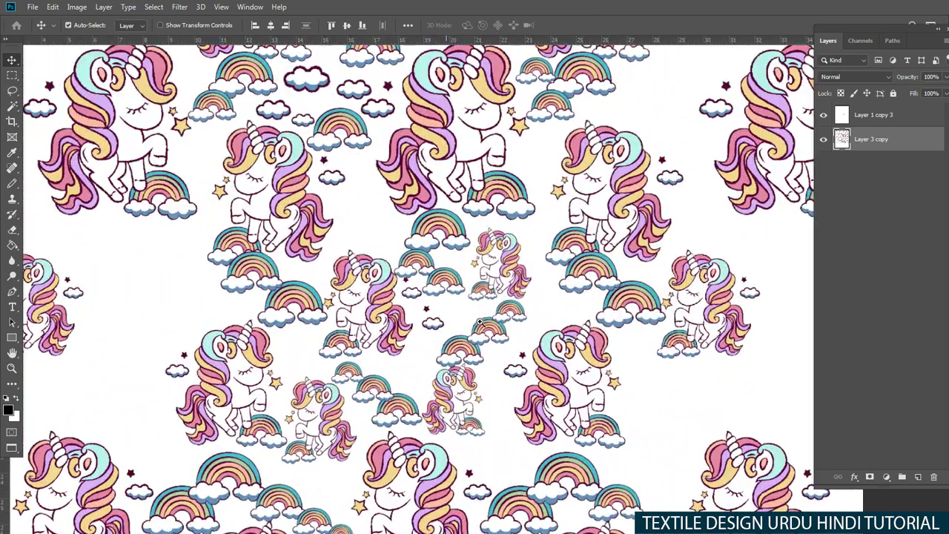
pyautogui.moveTo(393, 283); pyautogui.dragTo(395, 283)
pyautogui.hotkey('ctrl', 't')
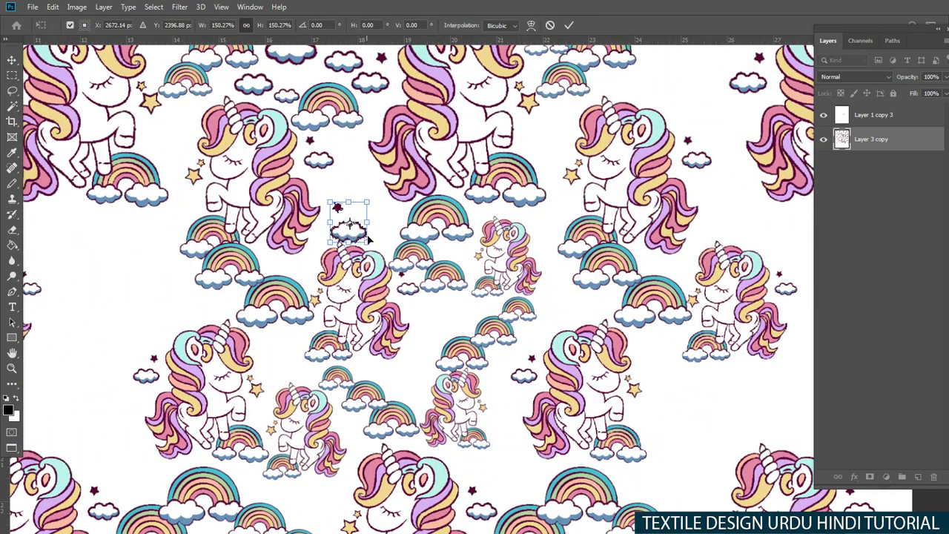
pyautogui.press('Return')
pyautogui.moveTo(368, 239); pyautogui.dragTo(362, 216)
pyautogui.scroll(2, 381, 239)
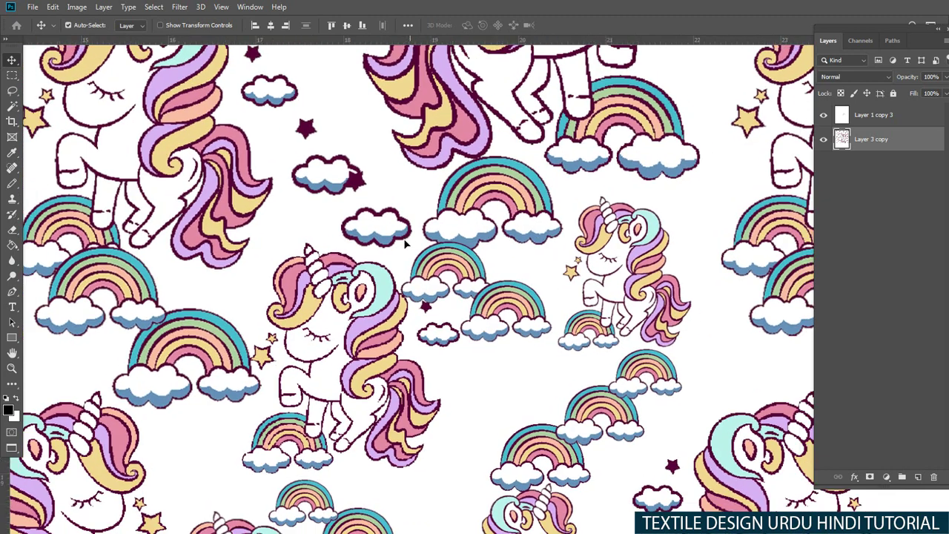
# Step: Flip the cloud and star horizontally, shrink them, and reposition them within the pattern
pyautogui.hotkey('ctrl', 't')
pyautogui.rightClick(393, 226)
pyautogui.click(433, 372)
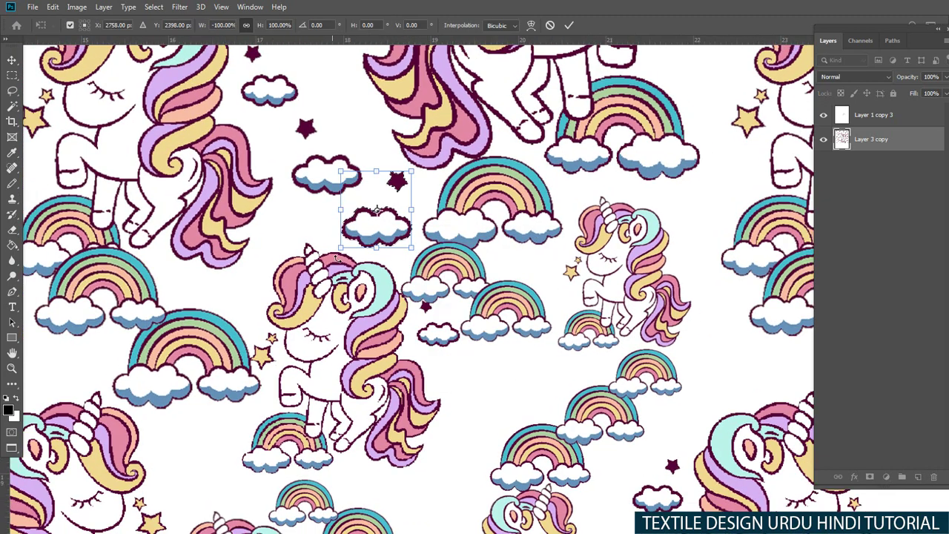
pyautogui.press('Return')
pyautogui.moveTo(342, 247)
pyautogui.mouseDown()
pyautogui.moveTo(358, 231)
pyautogui.moveTo(296, 275)
pyautogui.mouseUp()
pyautogui.scroll(-3, 296, 275)
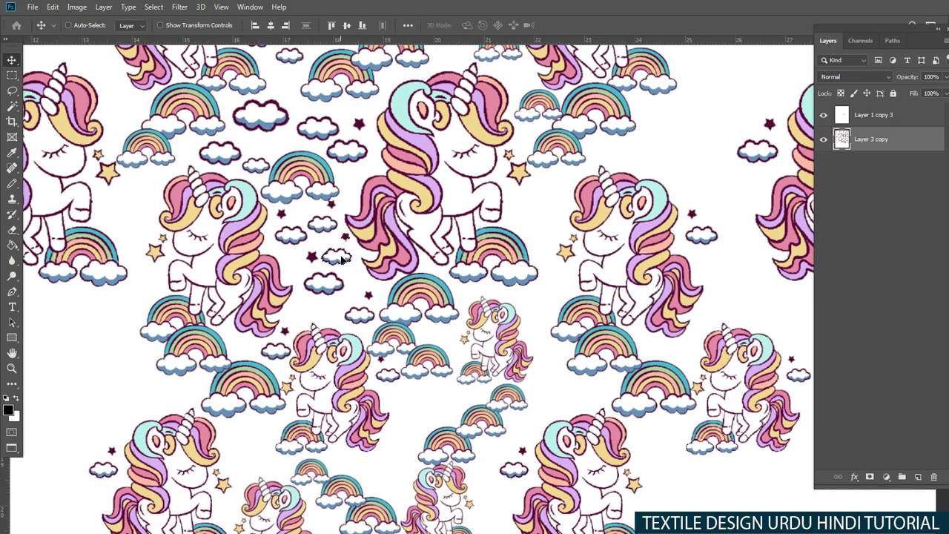
pyautogui.scroll(2, 341, 258)
pyautogui.hotkey('ctrl', 't')
pyautogui.press('Return')
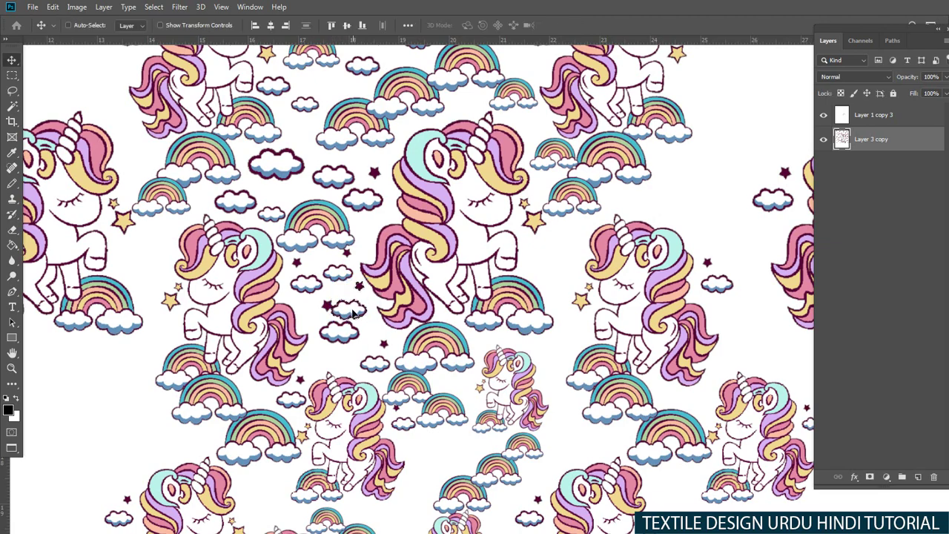
pyautogui.moveTo(360, 317); pyautogui.dragTo(382, 227)
pyautogui.scroll(2, 359, 252)
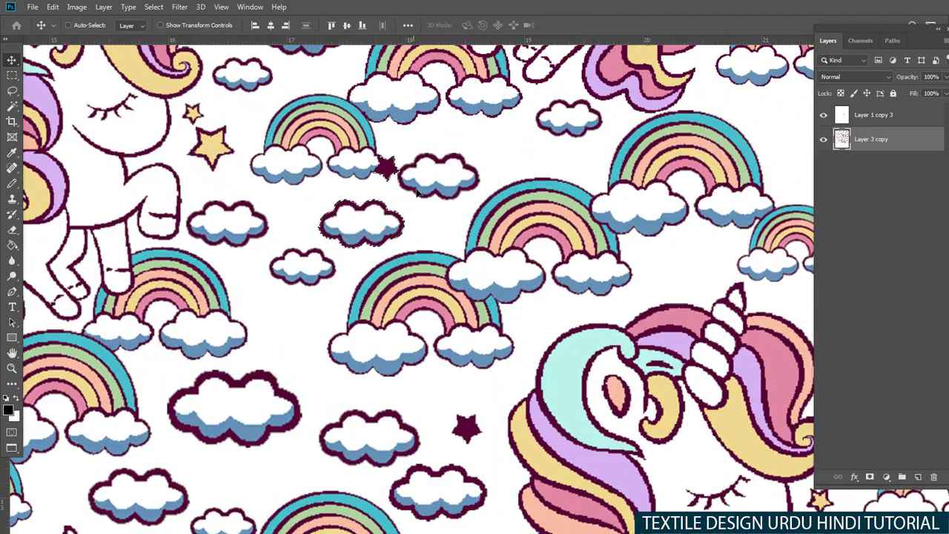
# Step: Lasso another cloud and move it into an empty spot
pyautogui.press('l')
pyautogui.scroll(-1, 417, 222)
pyautogui.scroll(-3, 417, 252)
pyautogui.scroll(2, 417, 259)
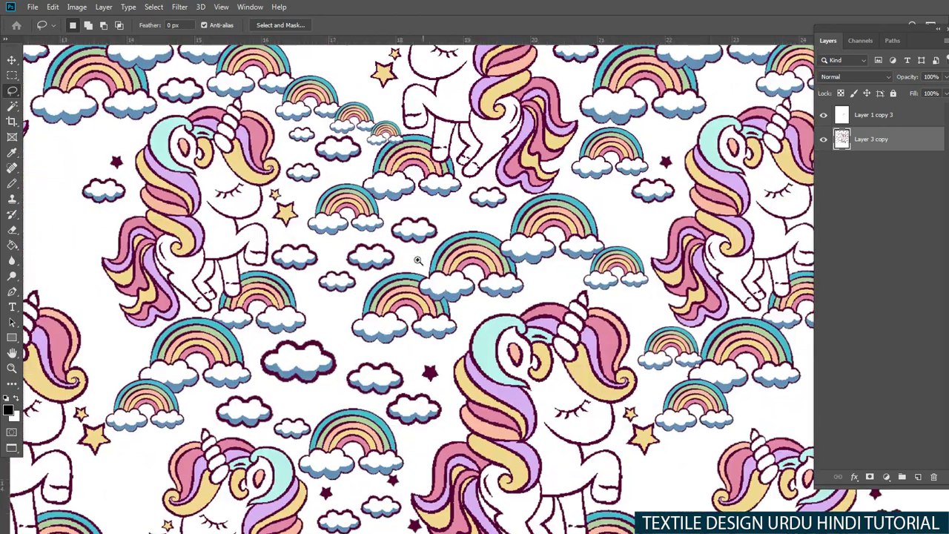
pyautogui.scroll(3, 390, 266)
pyautogui.moveTo(324, 326); pyautogui.dragTo(257, 335)
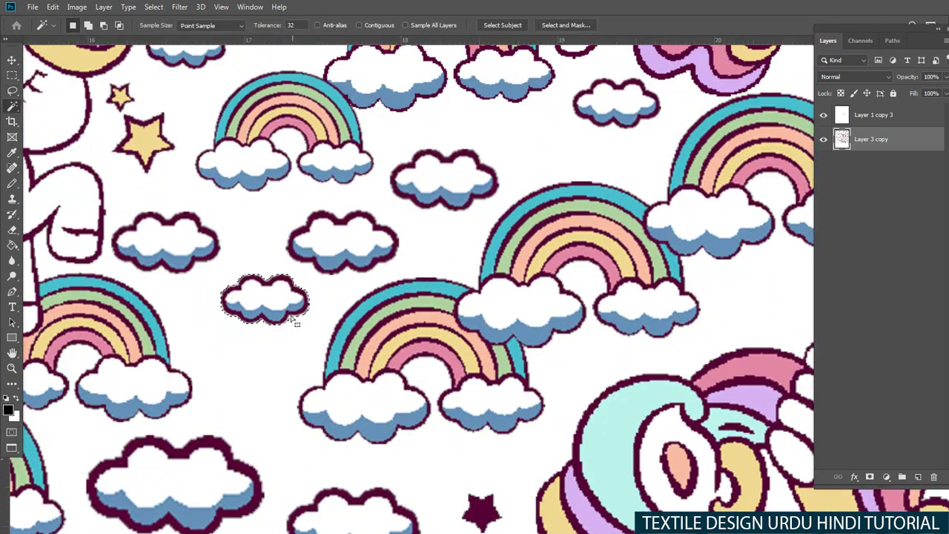
pyautogui.press('v')
pyautogui.moveTo(456, 221); pyautogui.dragTo(561, 169)
pyautogui.scroll(-3, 561, 199)
# Step: Commit the moved cloud's transform and zoom around the print to find empty gaps
pyautogui.hotkey('ctrl', 't')
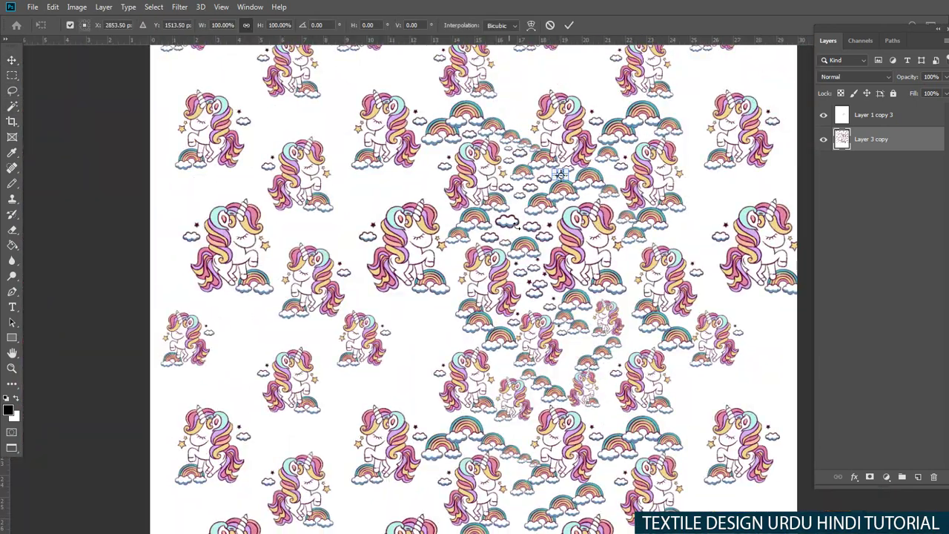
pyautogui.press('Return')
pyautogui.scroll(-2, 567, 303)
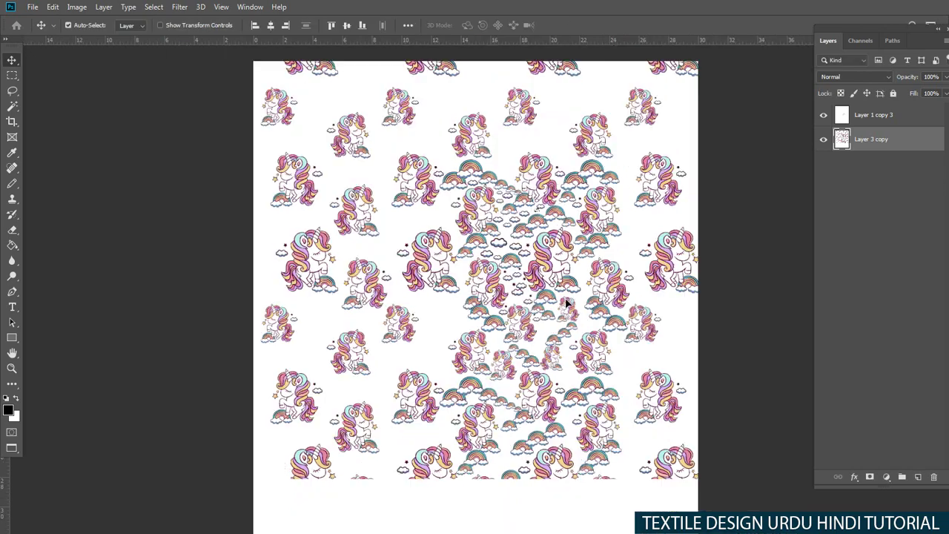
pyautogui.scroll(2, 543, 239)
pyautogui.scroll(2, 534, 248)
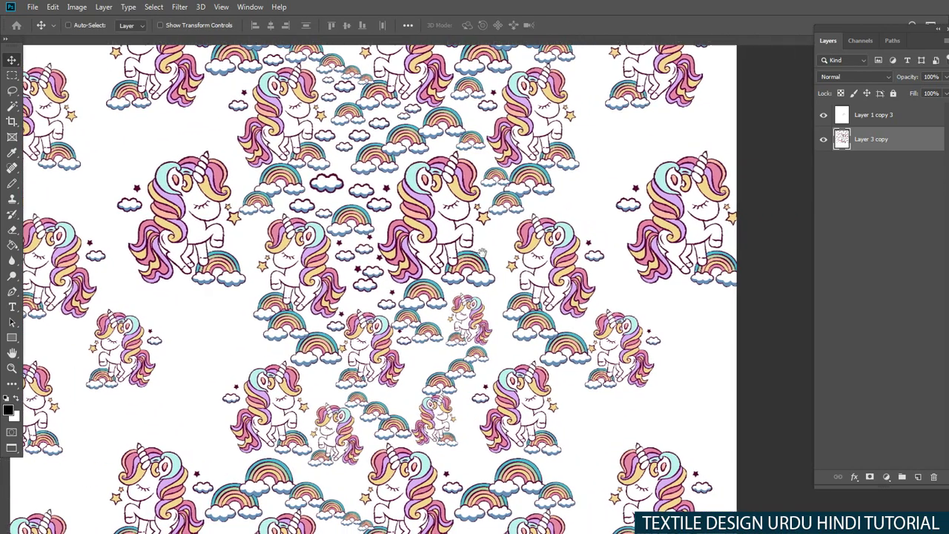
pyautogui.scroll(2, 482, 256)
pyautogui.scroll(-3, 435, 256)
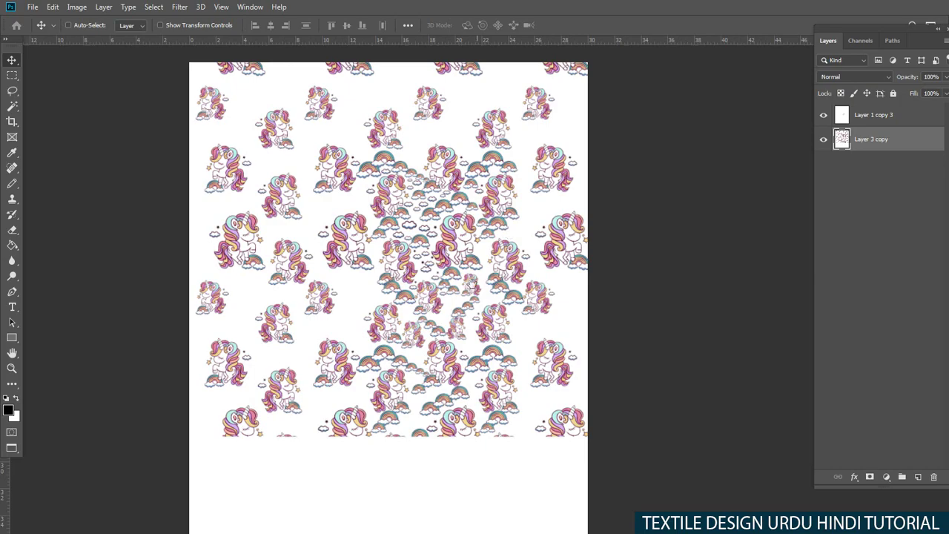
pyautogui.scroll(3, 506, 272)
pyautogui.scroll(1, 466, 284)
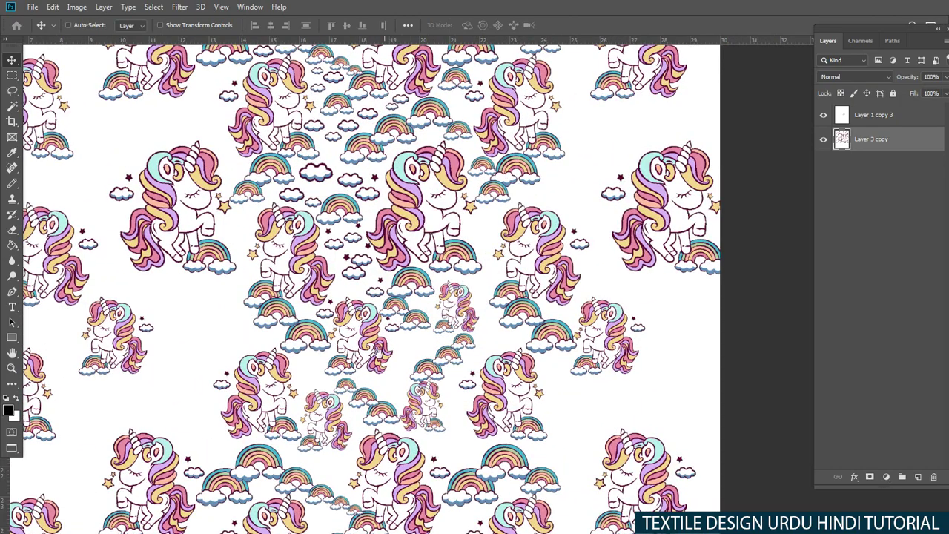
pyautogui.scroll(-5, 400, 386)
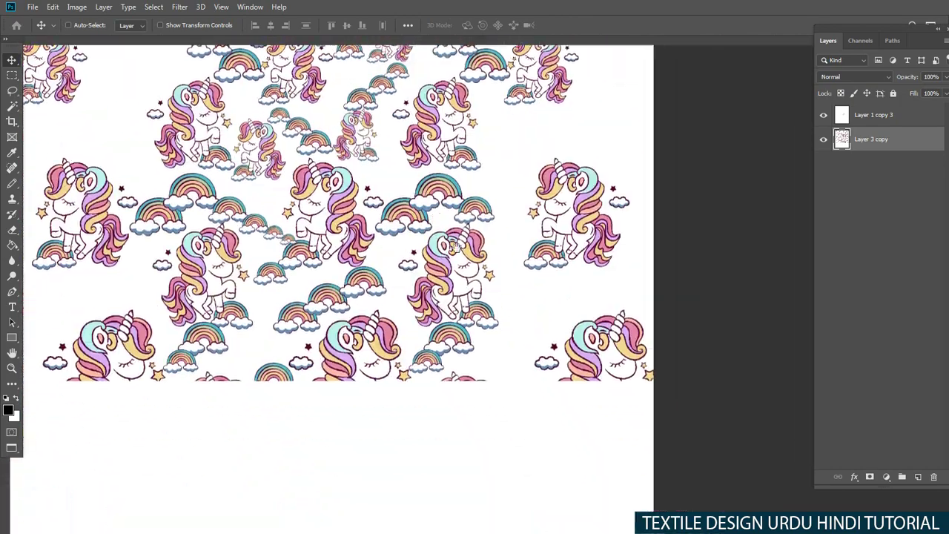
pyautogui.scroll(-3, 491, 436)
pyautogui.scroll(3, 464, 364)
pyautogui.scroll(1, 538, 410)
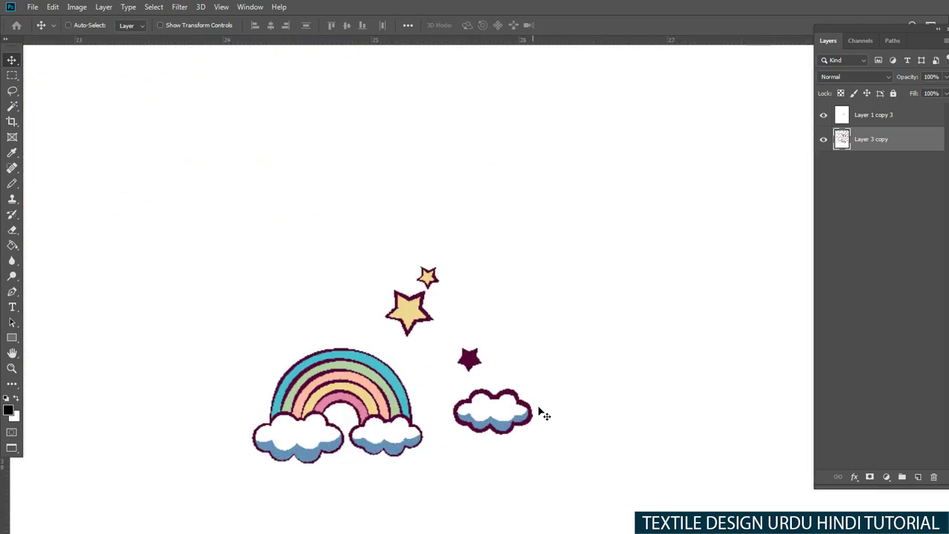
# Step: Lasso the spare cloud, then switch to the Magic Wand
pyautogui.press('l')
pyautogui.moveTo(598, 405); pyautogui.dragTo(523, 382)
pyautogui.moveTo(552, 469); pyautogui.dragTo(525, 435)
pyautogui.press('w')
pyautogui.scroll(-3, 385, 195)
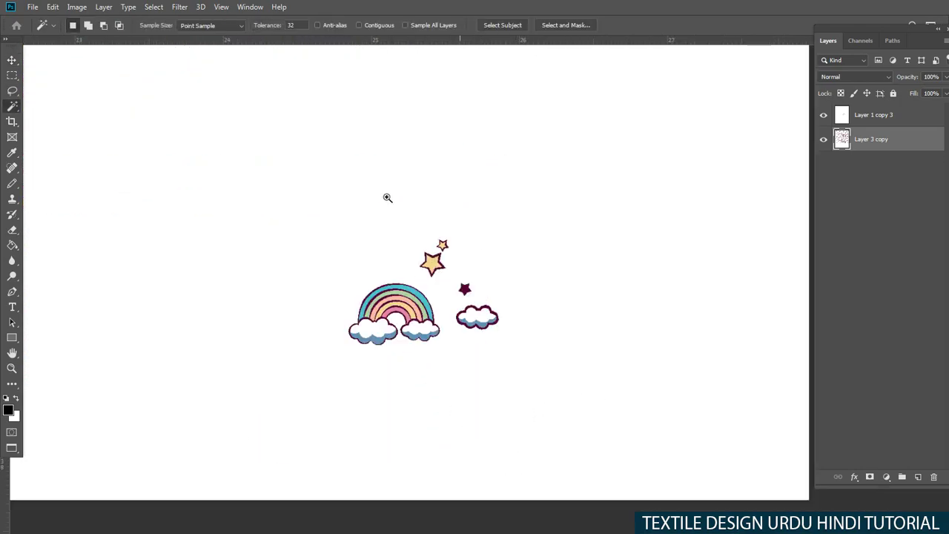
pyautogui.scroll(-2, 408, 299)
pyautogui.scroll(3, 419, 412)
pyautogui.scroll(2, 460, 341)
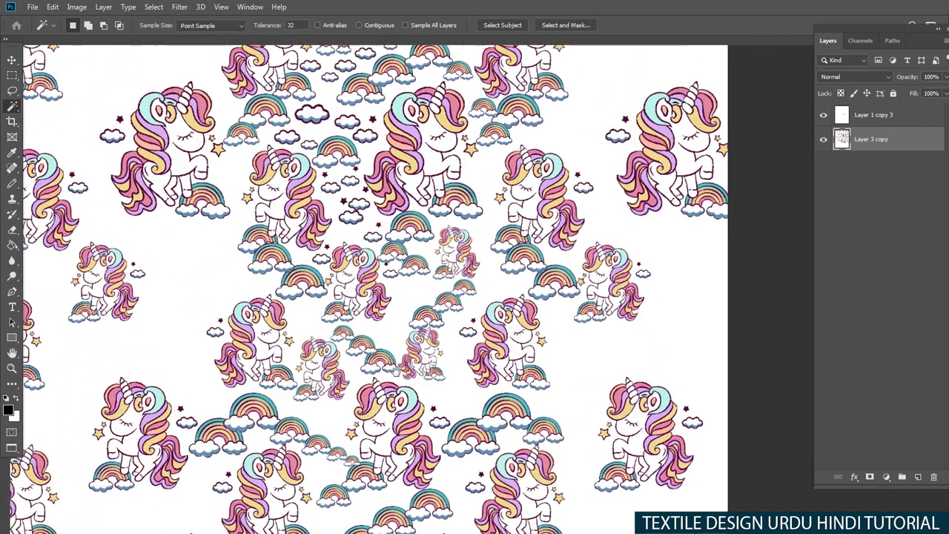
pyautogui.scroll(2, 474, 311)
pyautogui.scroll(2, 458, 353)
# Step: Copy the cloud into empty central gaps, putting the duplicates on their own layers
pyautogui.press('v')
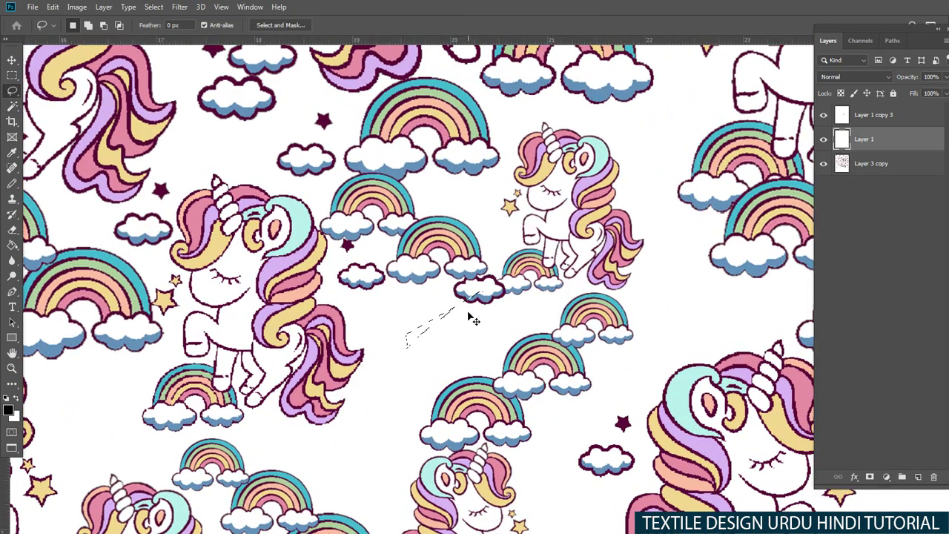
pyautogui.moveTo(475, 290)
pyautogui.mouseDown()
pyautogui.moveTo(404, 330)
pyautogui.moveTo(469, 331)
pyautogui.mouseUp()
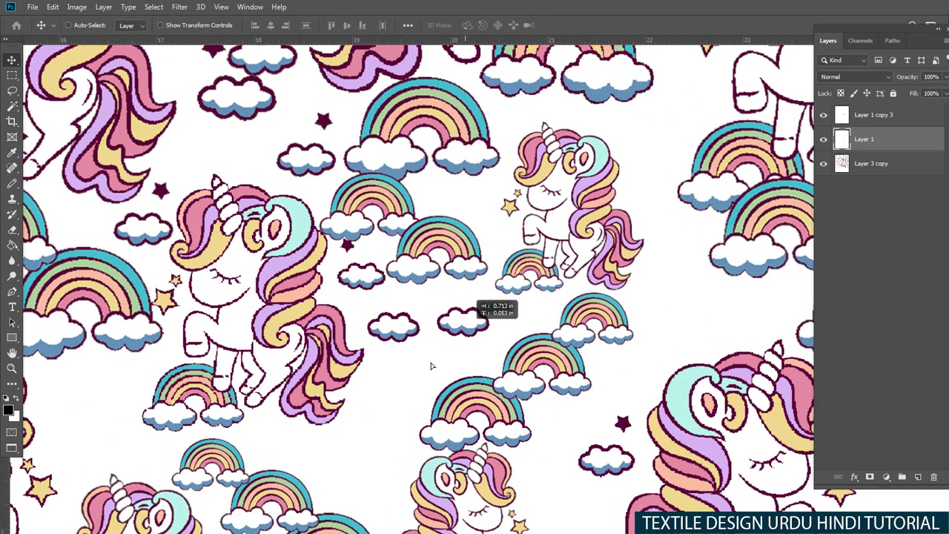
pyautogui.moveTo(431, 366); pyautogui.dragTo(323, 519)
pyautogui.hotkey('ctrl', 'j')
pyautogui.scroll(-3, 385, 459)
pyautogui.press('l')
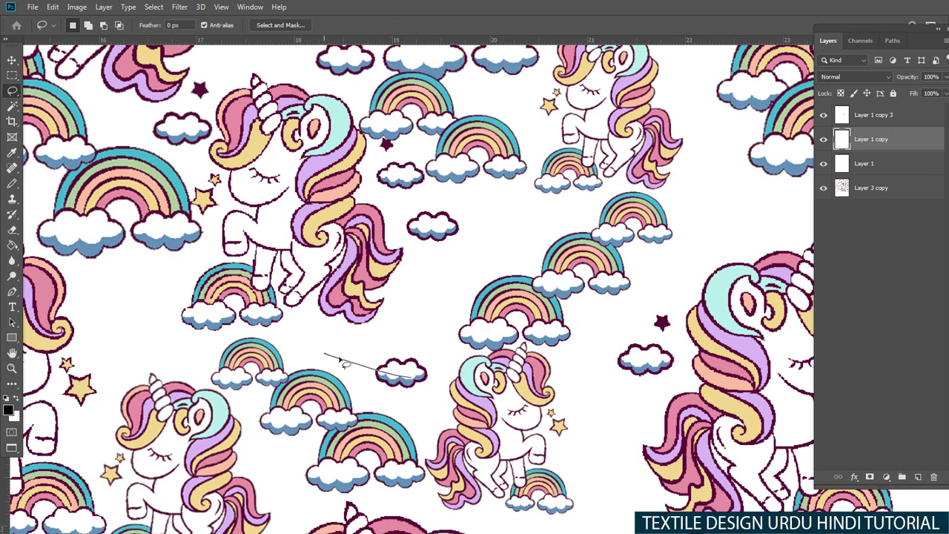
pyautogui.press('v')
pyautogui.hotkey('ctrl', 'j')
pyautogui.moveTo(409, 379)
pyautogui.mouseDown()
pyautogui.moveTo(307, 343)
pyautogui.moveTo(555, 206)
pyautogui.mouseUp()
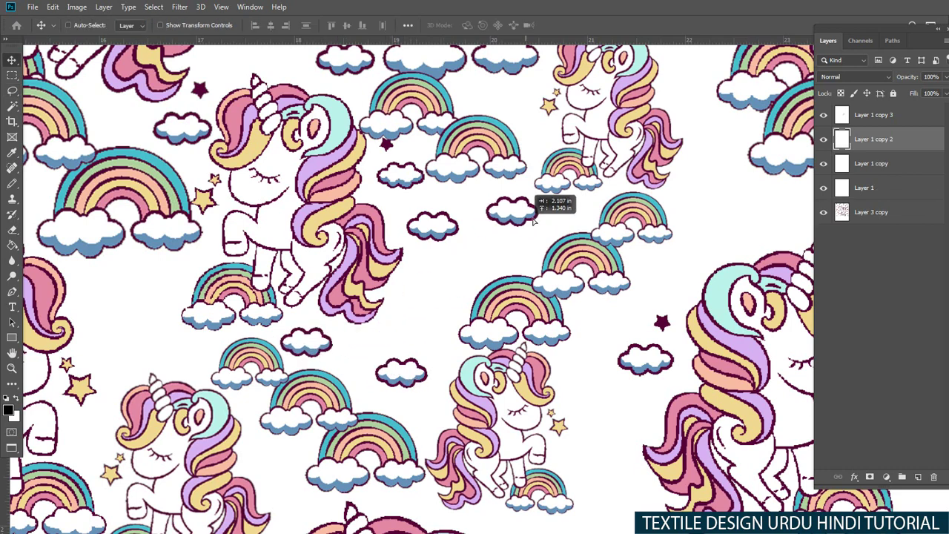
# Step: Enlarge two small cloud copies and position them in their gaps
pyautogui.hotkey('ctrl', 't')
pyautogui.moveTo(488, 215); pyautogui.dragTo(474, 214)
pyautogui.press('Return')
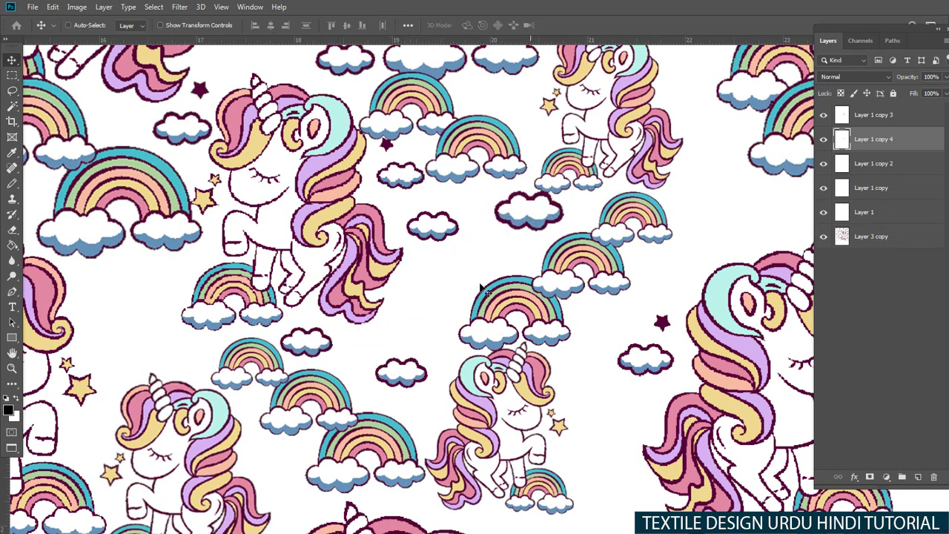
pyautogui.click(407, 373)
pyautogui.hotkey('ctrl', 't')
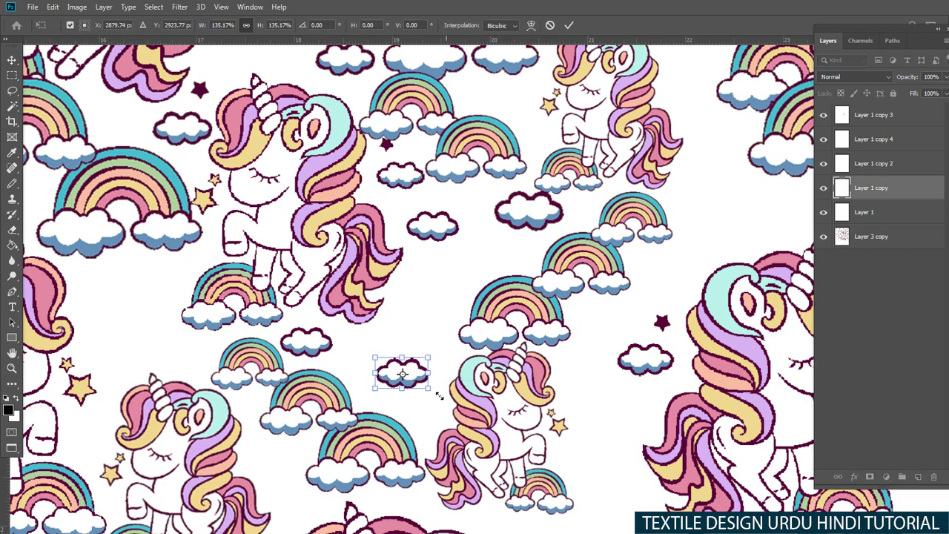
pyautogui.moveTo(440, 396); pyautogui.dragTo(452, 405)
pyautogui.press('Return')
pyautogui.moveTo(415, 382); pyautogui.dragTo(407, 401)
# Step: Enlarge another cloud to fill its gap, then select the top cloud layer for merging
pyautogui.scroll(-2, 395, 370)
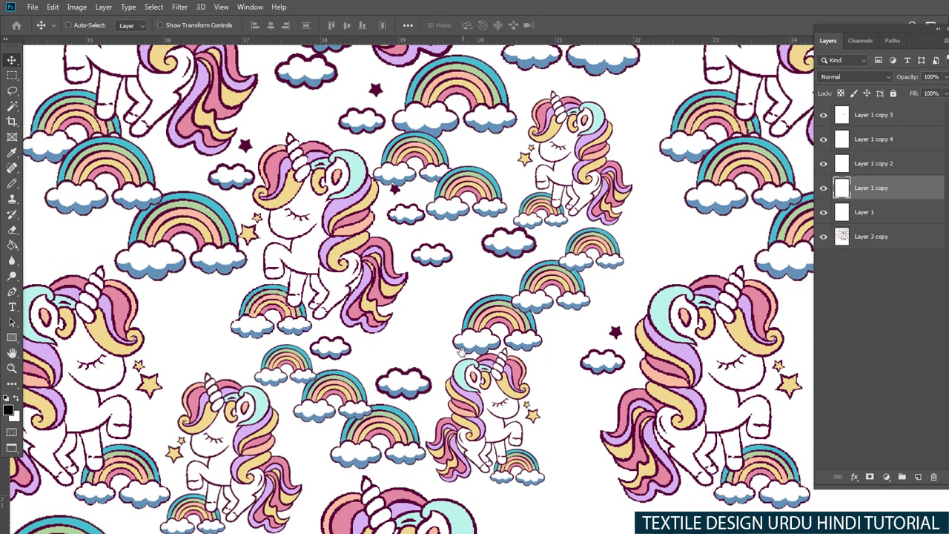
pyautogui.scroll(-3, 450, 335)
pyautogui.scroll(-3, 447, 304)
pyautogui.scroll(-2, 445, 275)
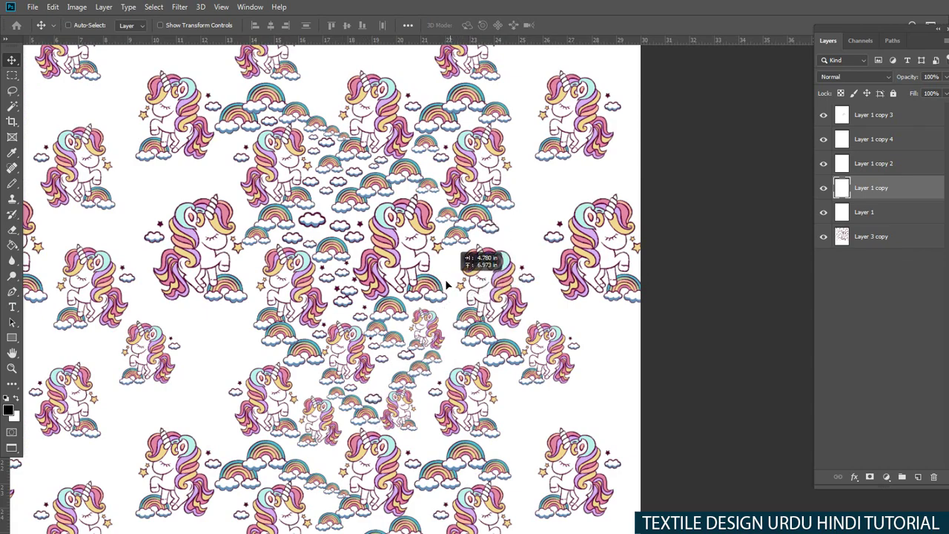
pyautogui.scroll(5, 437, 279)
pyautogui.hotkey('ctrl', 't')
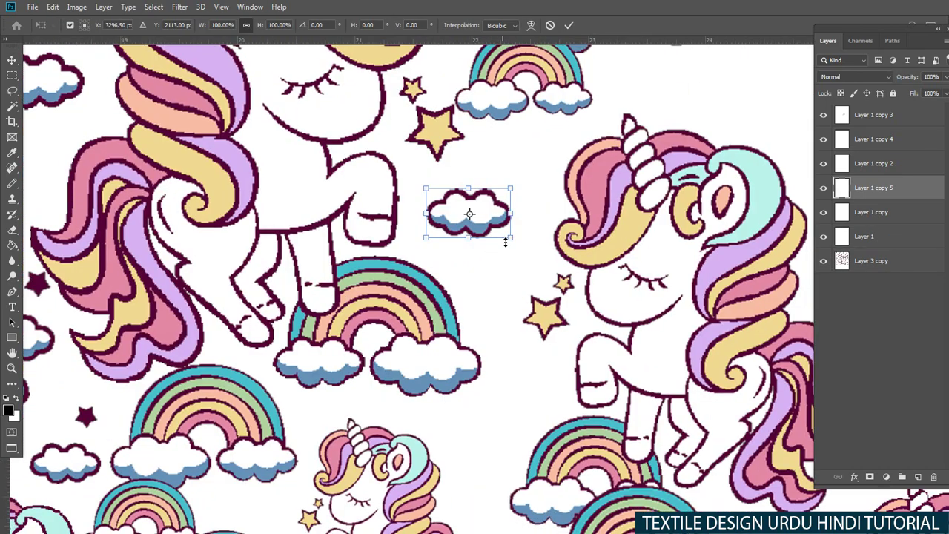
pyautogui.moveTo(504, 239); pyautogui.dragTo(529, 246)
pyautogui.press('Return')
pyautogui.scroll(-3, 486, 233)
pyautogui.scroll(-2, 509, 288)
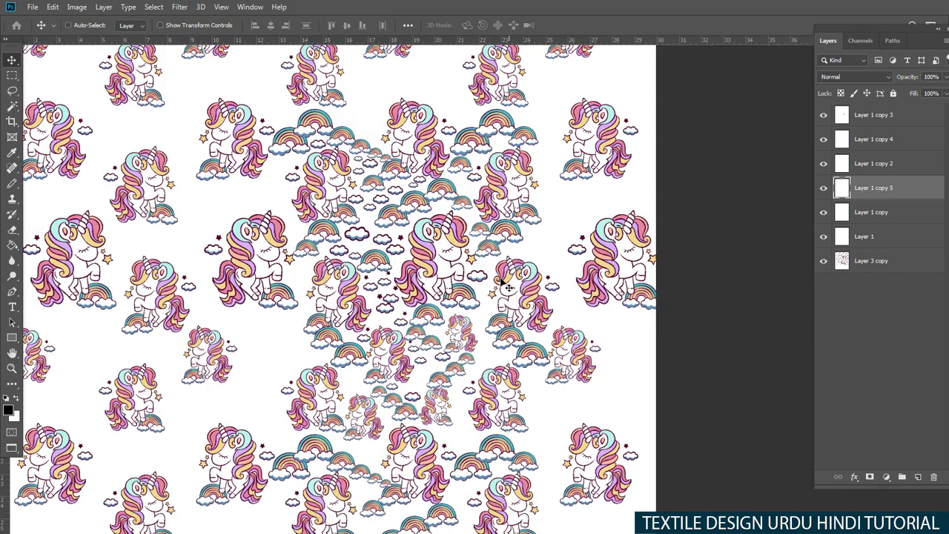
pyautogui.click(867, 116)
# Step: Merge the cloud layers into Layer 3 copy and marquee-select the whole pattern block
pyautogui.keyDown('shift'); pyautogui.click(860, 237); pyautogui.keyUp('shift')
pyautogui.hotkey('ctrl', 'e')
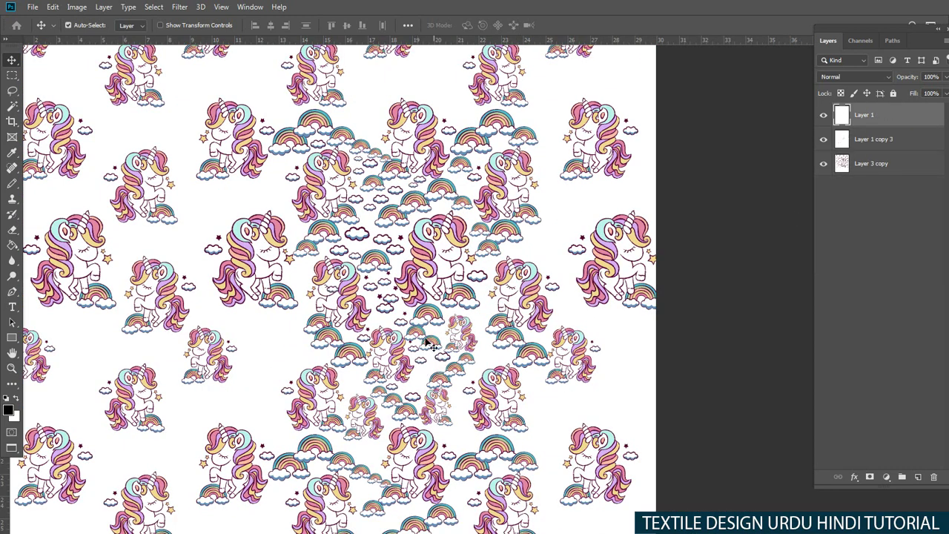
pyautogui.scroll(-2, 401, 311)
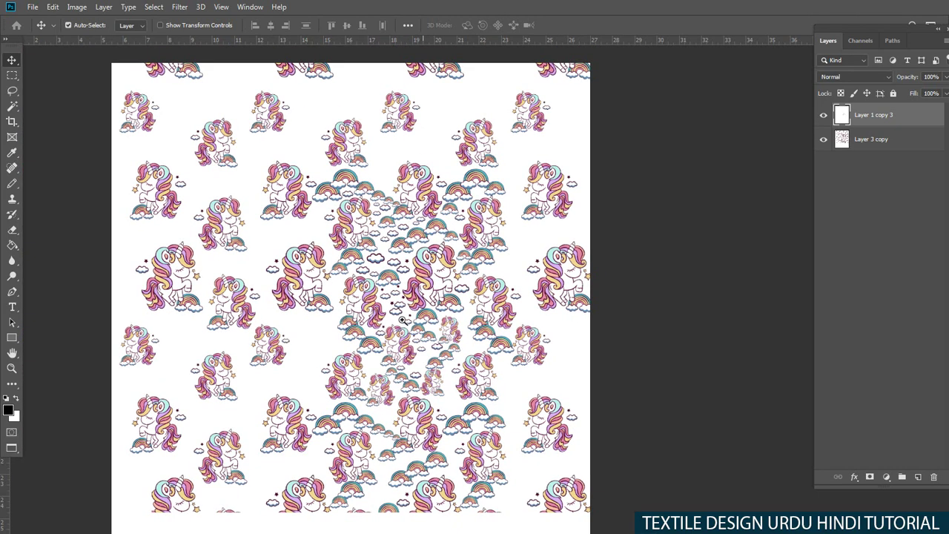
pyautogui.scroll(-2, 415, 297)
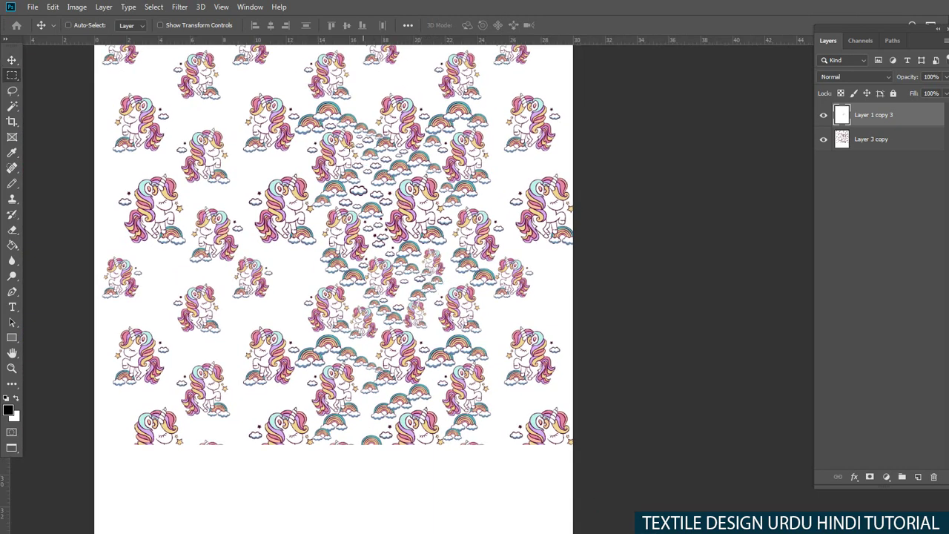
pyautogui.press('m')
pyautogui.moveTo(276, 61); pyautogui.dragTo(593, 478)
pyautogui.press('w')
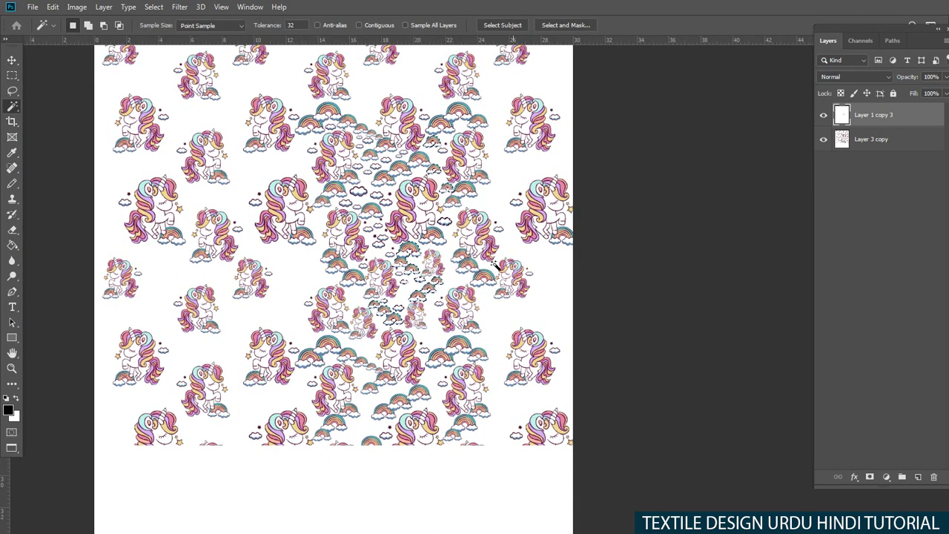
pyautogui.press('m')
pyautogui.hotkey('ctrl', 'e')
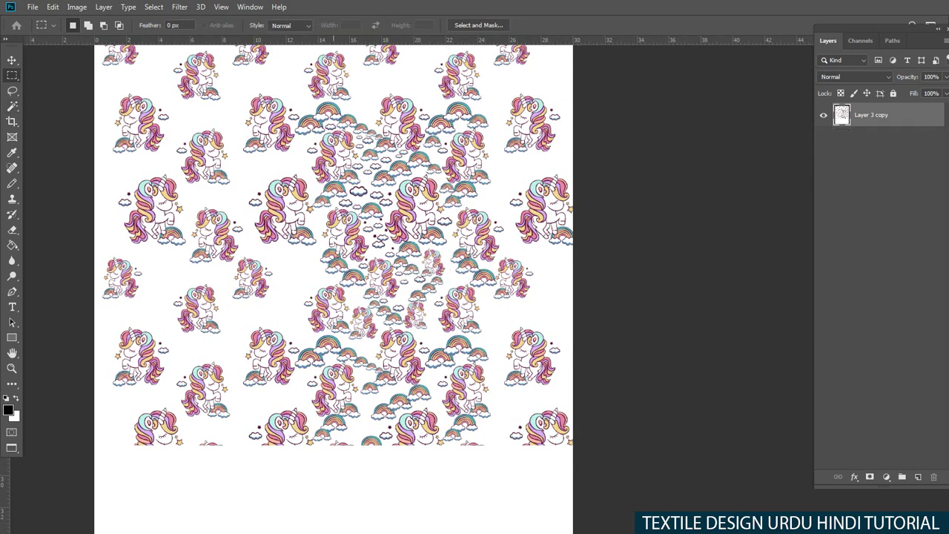
# Step: Duplicate the pattern block sideways, placing it about 9.253 in across to line up the repeat
pyautogui.press('v')
pyautogui.moveTo(556, 313); pyautogui.dragTo(404, 291)
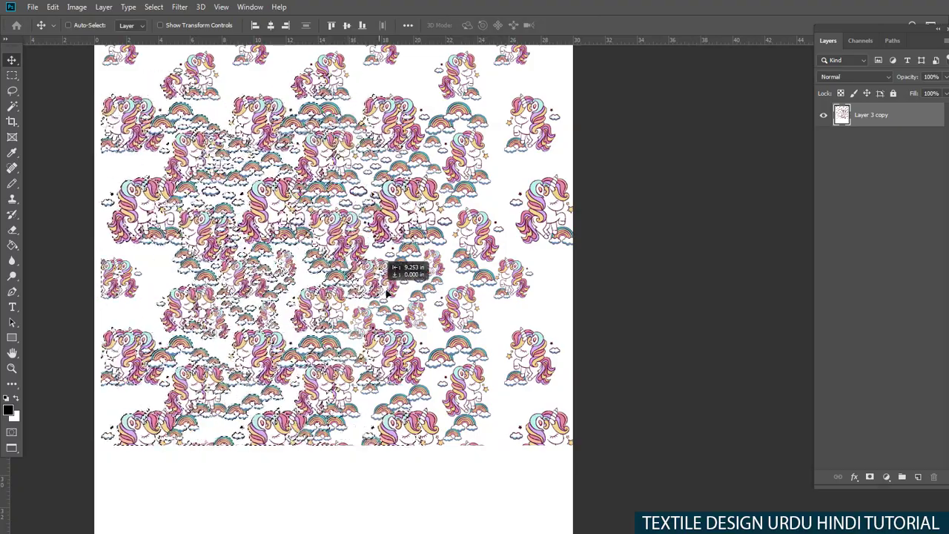
pyautogui.moveTo(404, 292); pyautogui.dragTo(383, 291)
pyautogui.scroll(5, 489, 259)
pyautogui.scroll(2, 489, 259)
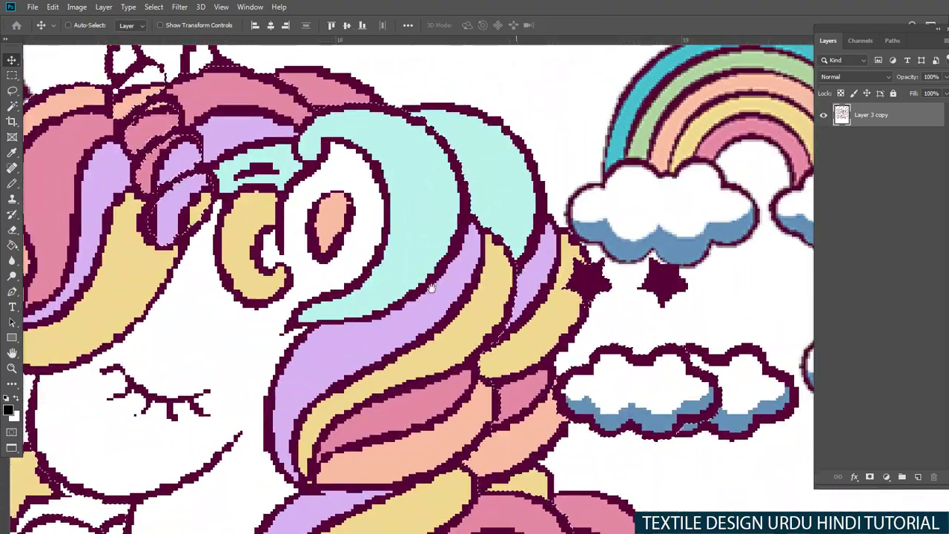
pyautogui.moveTo(445, 263)
pyautogui.mouseDown()
pyautogui.moveTo(490, 264)
pyautogui.moveTo(482, 280)
pyautogui.mouseUp()
pyautogui.scroll(-3, 490, 263)
pyautogui.scroll(-2, 482, 280)
pyautogui.scroll(-1, 482, 279)
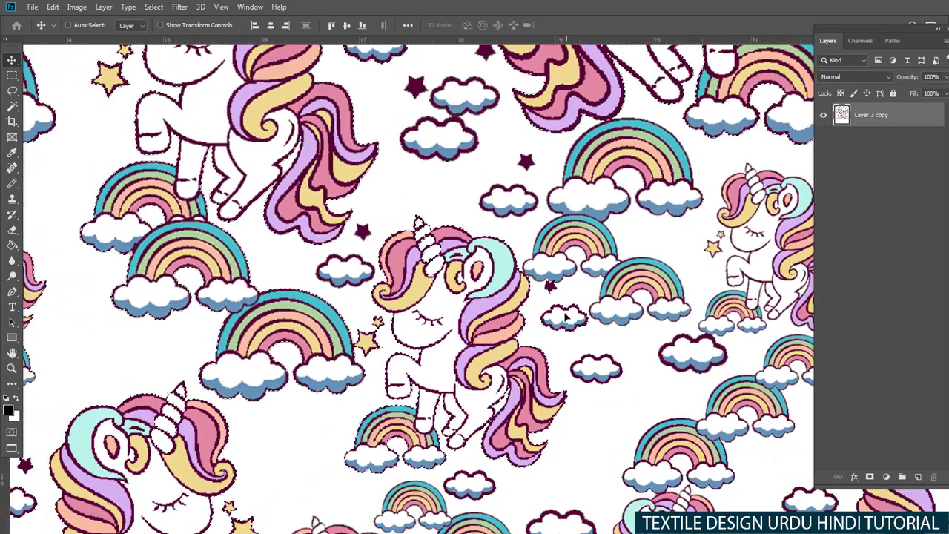
pyautogui.scroll(-3, 518, 296)
pyautogui.scroll(-2, 542, 315)
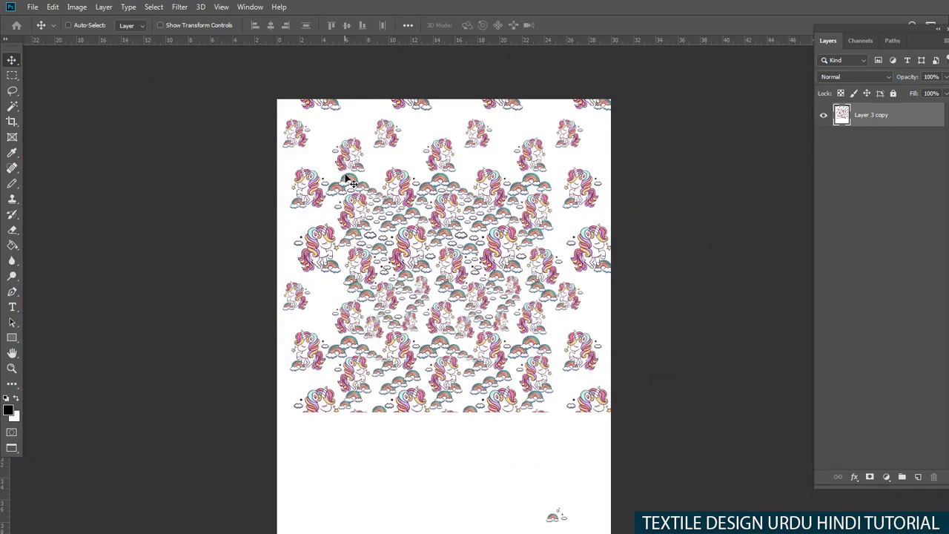
# Step: Duplicate the pattern block downward below the original so the repeat continues down the page
pyautogui.press('m')
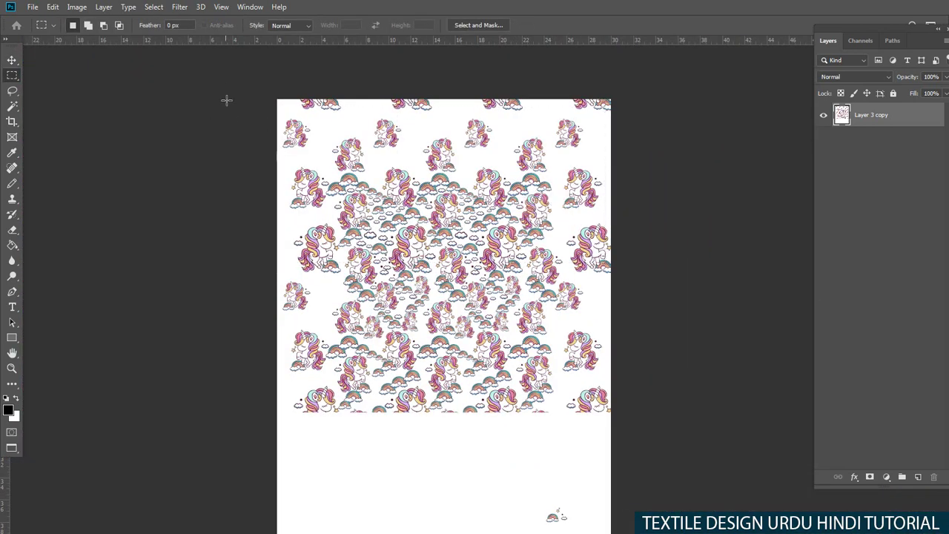
pyautogui.press('w')
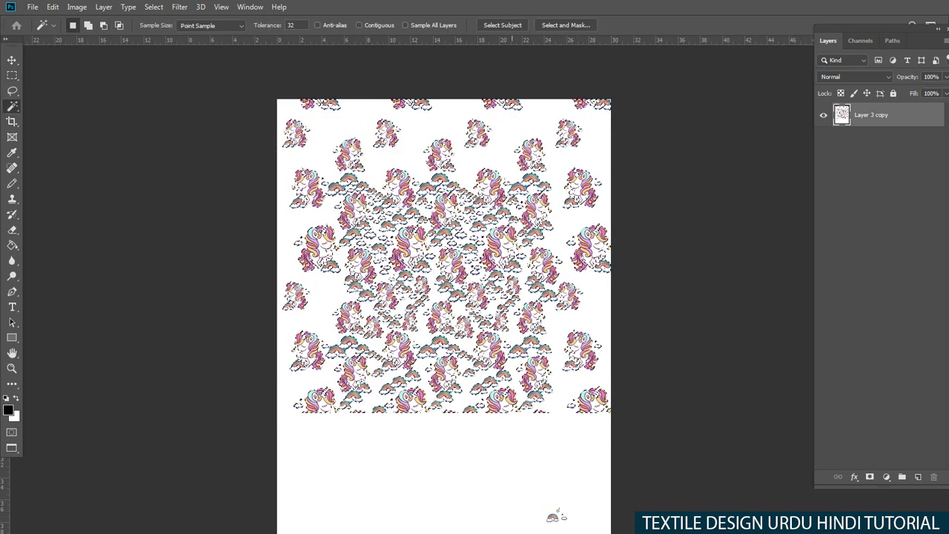
pyautogui.press('v')
pyautogui.moveTo(448, 117); pyautogui.dragTo(448, 172)
pyautogui.moveTo(450, 211)
pyautogui.mouseDown()
pyautogui.moveTo(449, 313)
pyautogui.moveTo(459, 308)
pyautogui.moveTo(466, 349)
pyautogui.mouseUp()
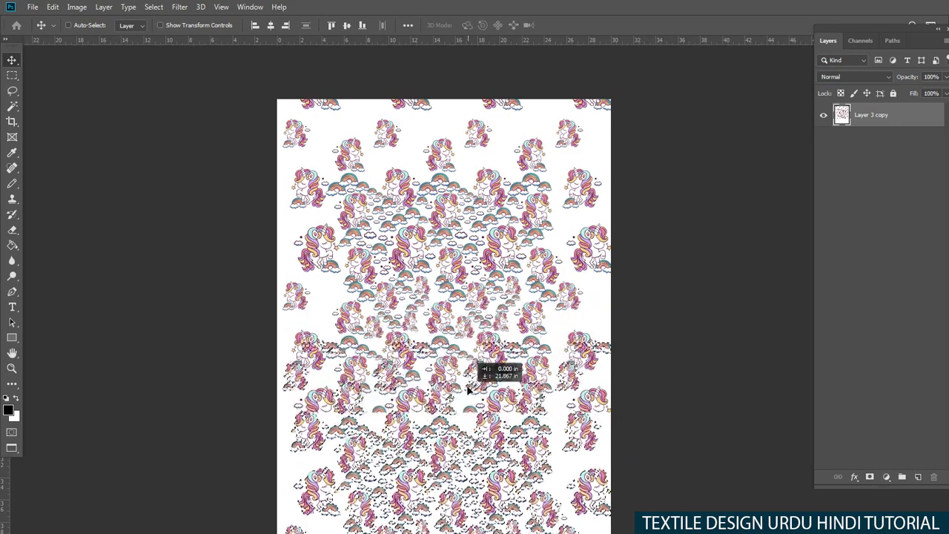
pyautogui.moveTo(464, 345); pyautogui.dragTo(467, 317)
pyautogui.scroll(3, 466, 317)
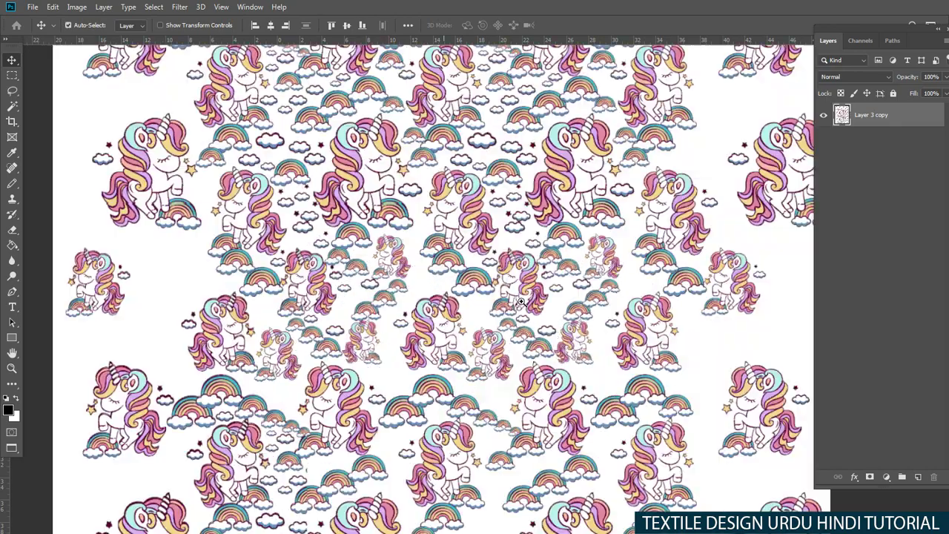
pyautogui.scroll(3, 482, 222)
pyautogui.scroll(2, 502, 139)
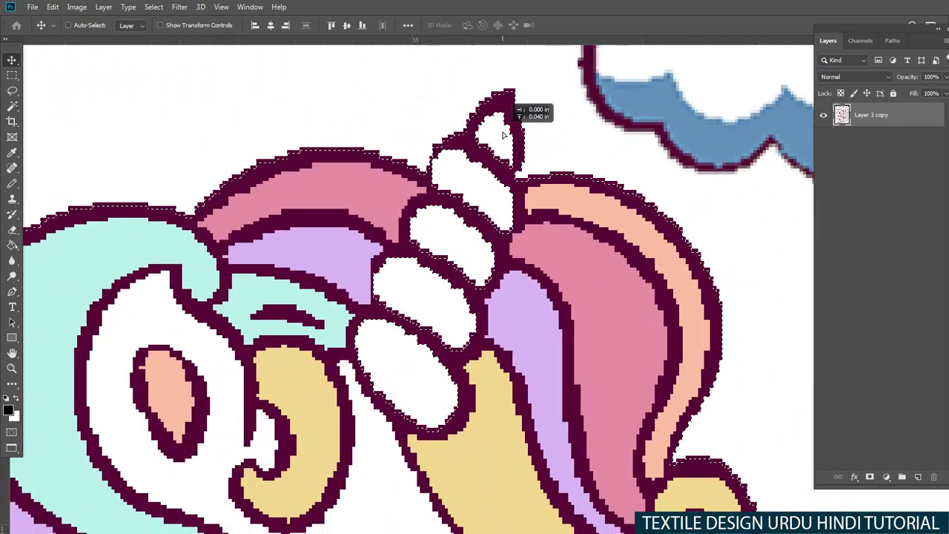
pyautogui.scroll(-2, 503, 139)
pyautogui.scroll(-3, 445, 245)
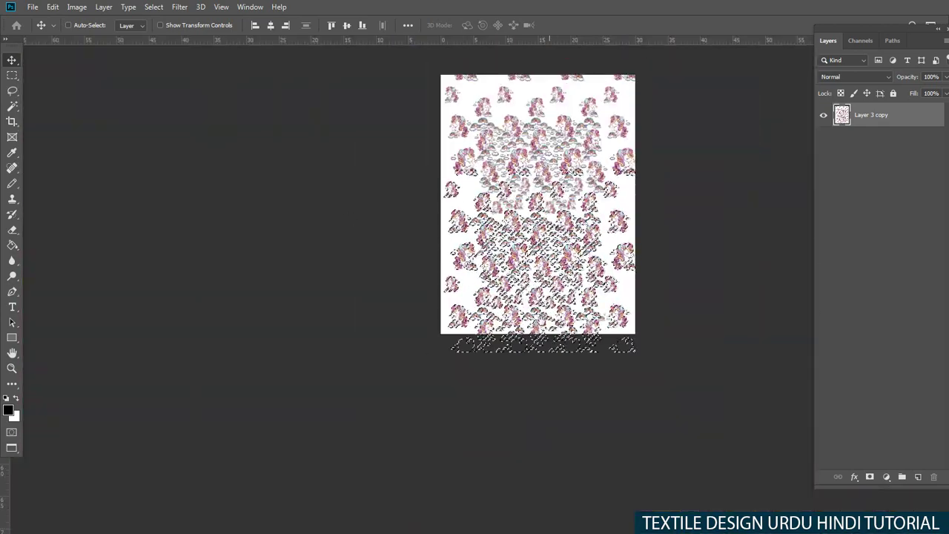
pyautogui.press('m')
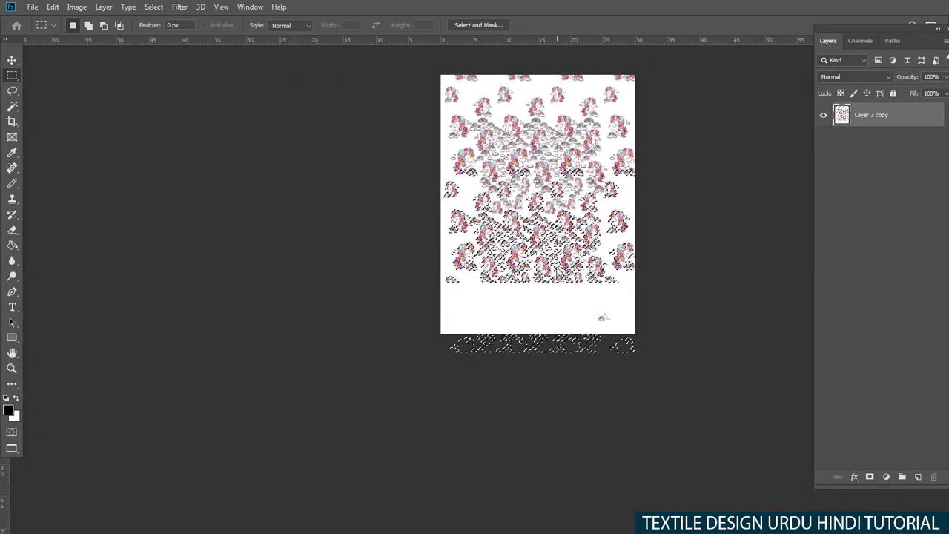
pyautogui.scroll(1, 617, 318)
pyautogui.scroll(2, 608, 320)
pyautogui.scroll(3, 631, 350)
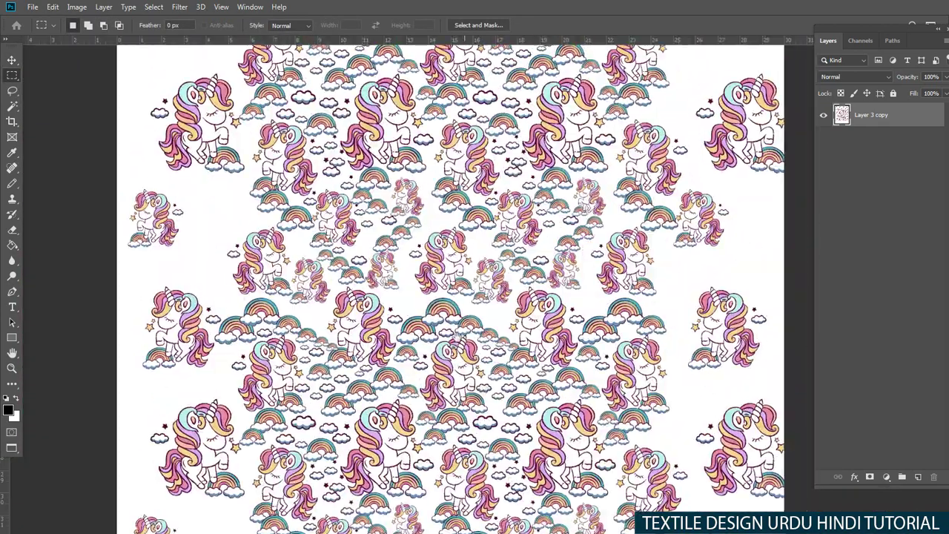
pyautogui.scroll(-3, 468, 276)
# Step: Lasso a cloud in the tiled pattern and enlarge it
pyautogui.hotkey('ctrl', 'r')
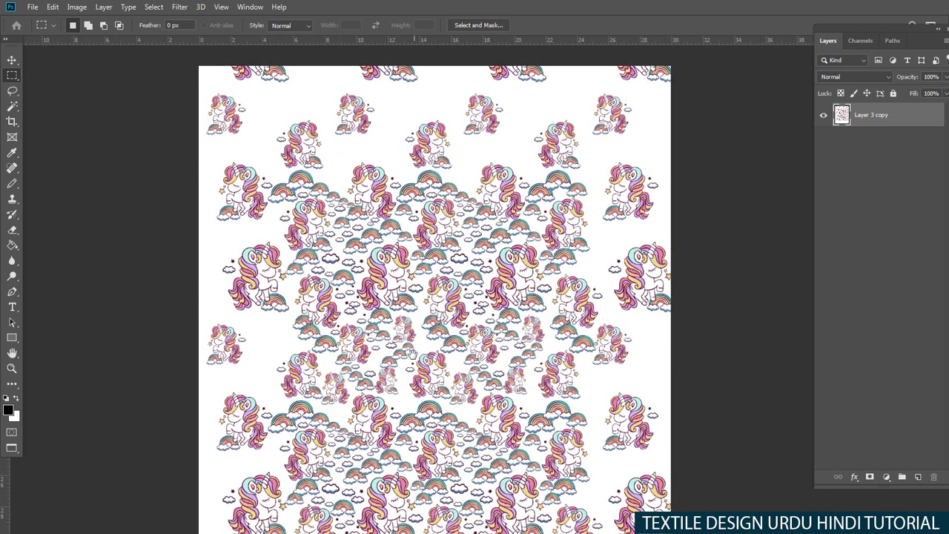
pyautogui.scroll(3, 459, 363)
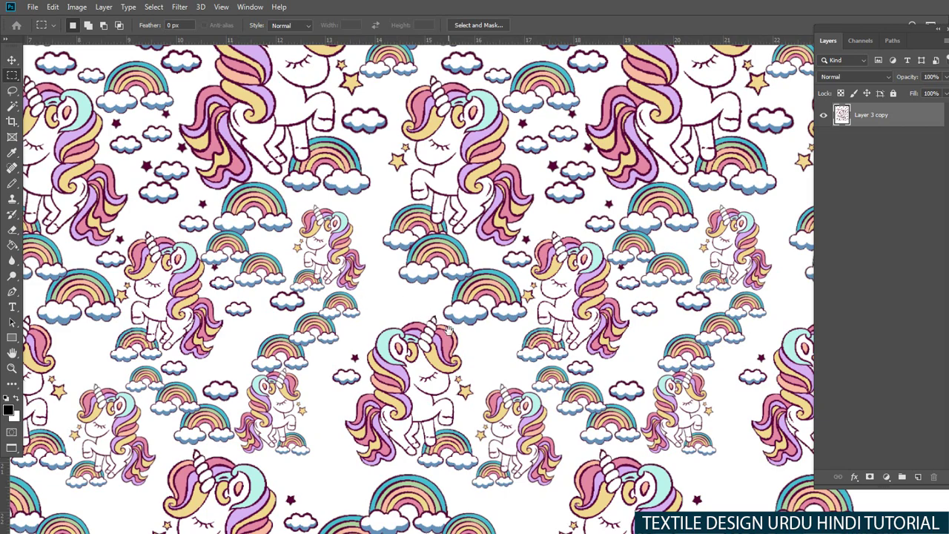
pyautogui.scroll(-3, 448, 329)
pyautogui.scroll(3, 491, 281)
pyautogui.scroll(2, 570, 366)
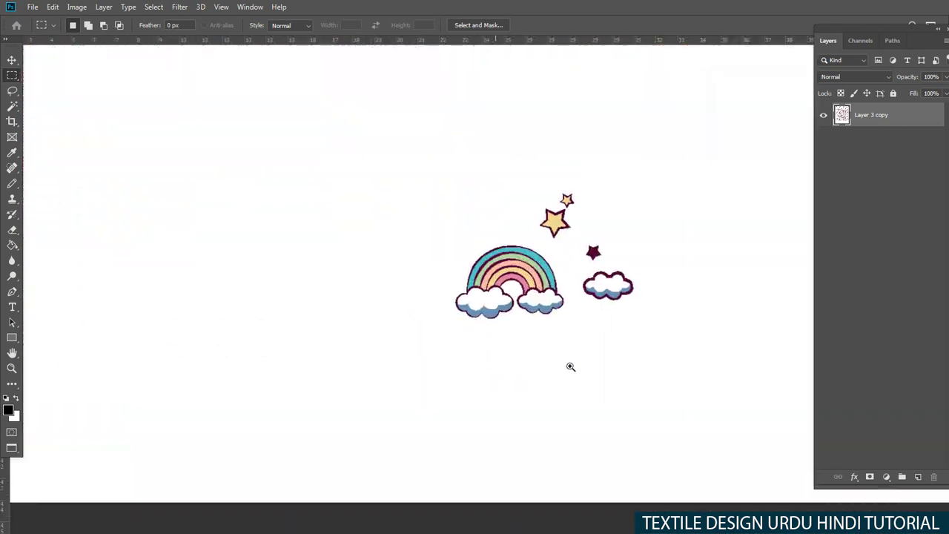
pyautogui.press('v')
pyautogui.press('l')
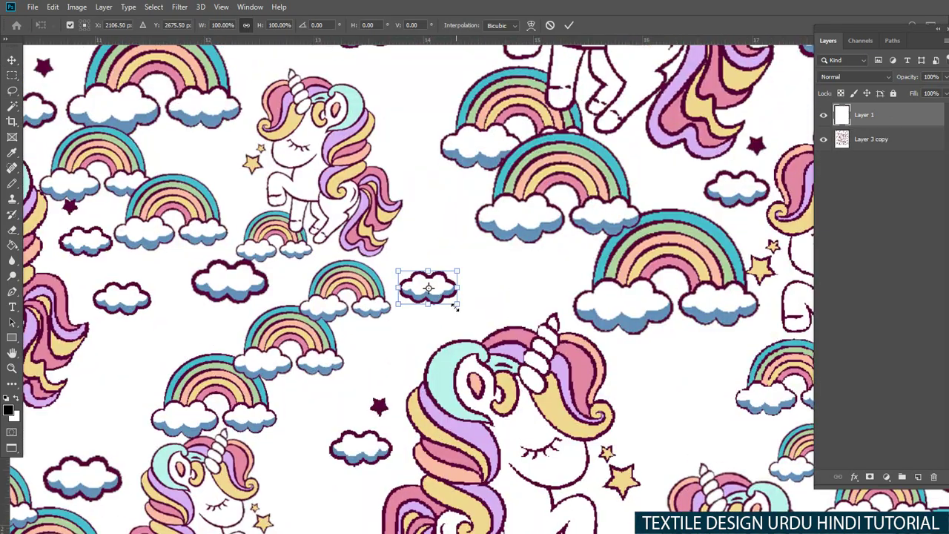
pyautogui.moveTo(455, 307)
pyautogui.mouseDown()
pyautogui.moveTo(519, 300)
pyautogui.moveTo(451, 178)
pyautogui.moveTo(447, 192)
pyautogui.mouseUp()
pyautogui.press('Return')
# Step: Make a smaller copy of the cloud and duplicate it onto another new layer
pyautogui.hotkey('ctrl', '-')
pyautogui.hotkey('ctrl', 't')
pyautogui.press('Return')
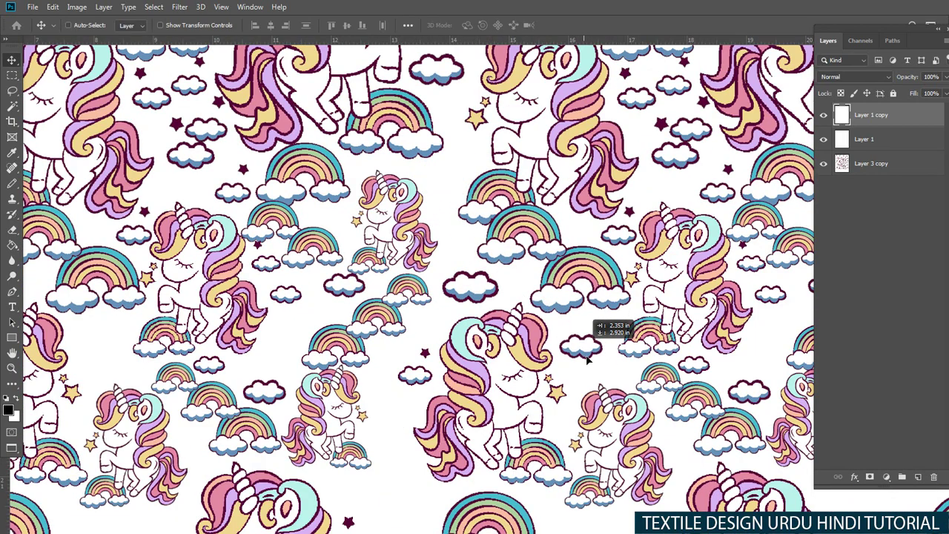
pyautogui.hotkey('ctrl', 'j')
pyautogui.hotkey('ctrl', '-')
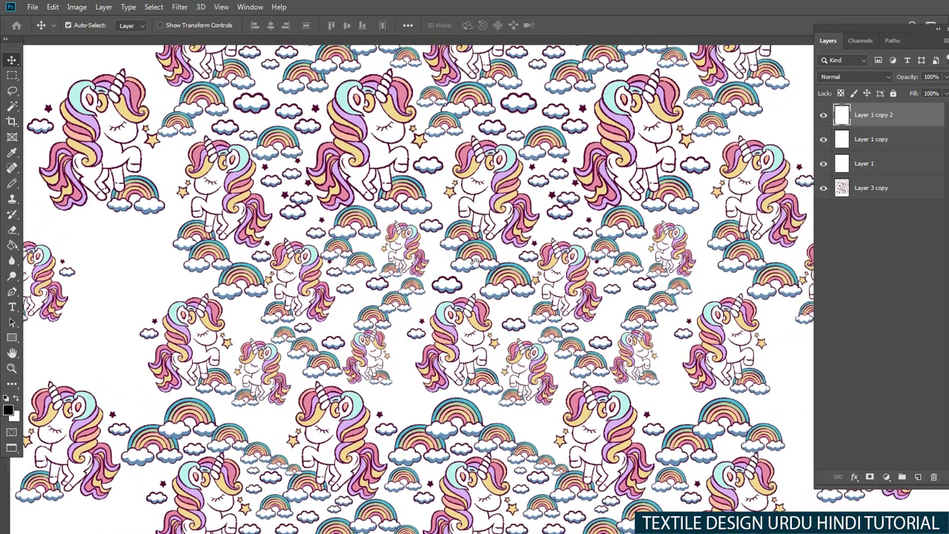
pyautogui.hotkey('ctrl', '-')
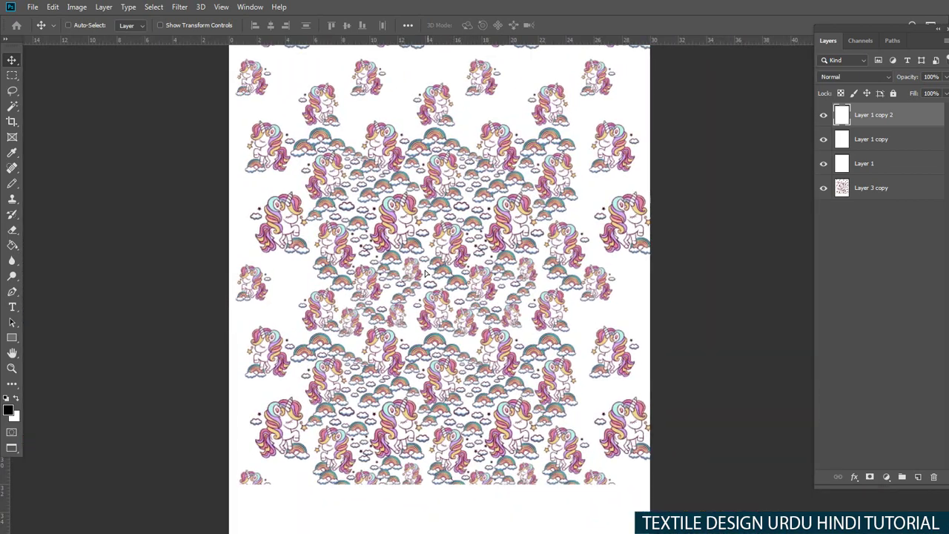
# Step: Place the cloud copies into the empty gaps and shrink the new copy to fit
pyautogui.hotkey('ctrl', '+')
pyautogui.moveTo(419, 354)
pyautogui.mouseDown()
pyautogui.moveTo(397, 380)
pyautogui.moveTo(401, 364)
pyautogui.mouseUp()
pyautogui.hotkey('ctrl', '+')
pyautogui.hotkey('ctrl', '+')
pyautogui.hotkey('ctrl', '+')
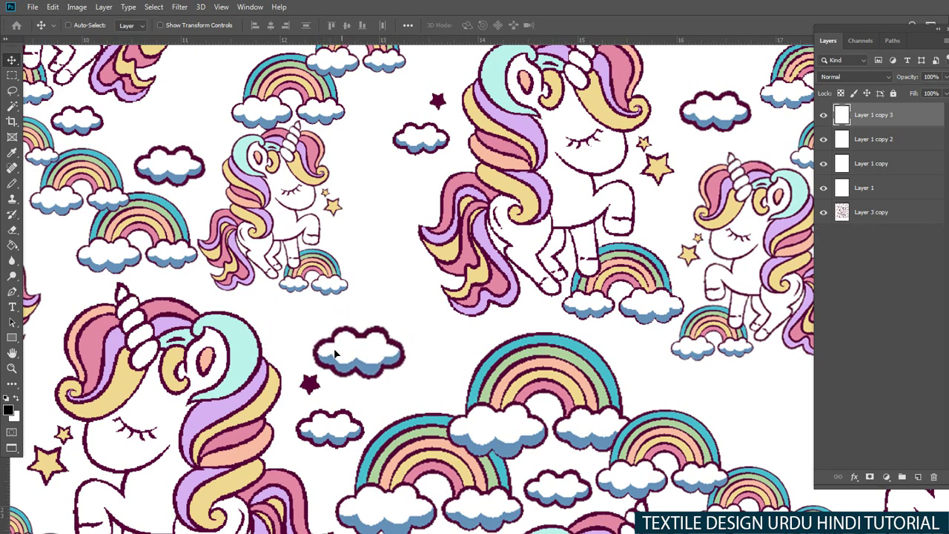
pyautogui.moveTo(400, 364)
pyautogui.mouseDown()
pyautogui.moveTo(321, 330)
pyautogui.moveTo(432, 329)
pyautogui.mouseUp()
pyautogui.hotkey('ctrl', 't')
pyautogui.press('Return')
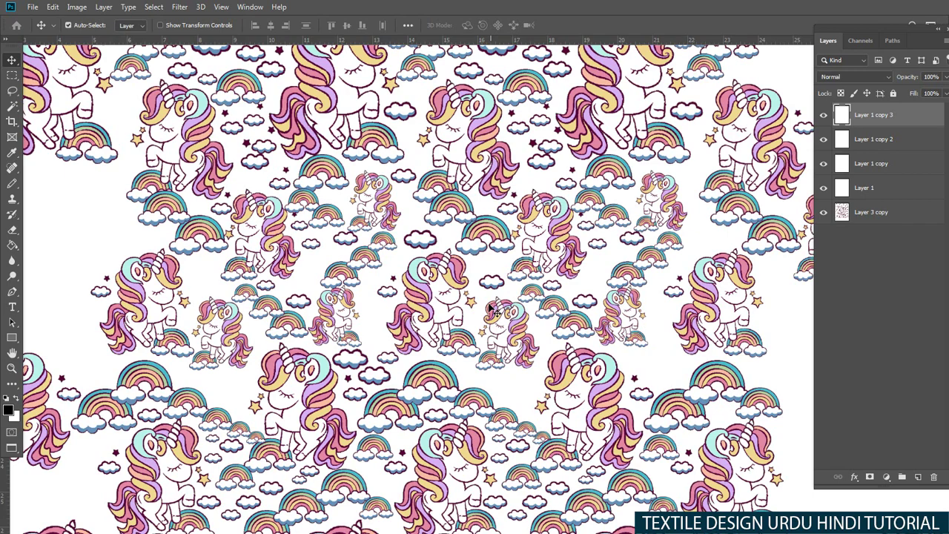
pyautogui.hotkey('ctrl', 'z')
pyautogui.hotkey('ctrl', 'z')
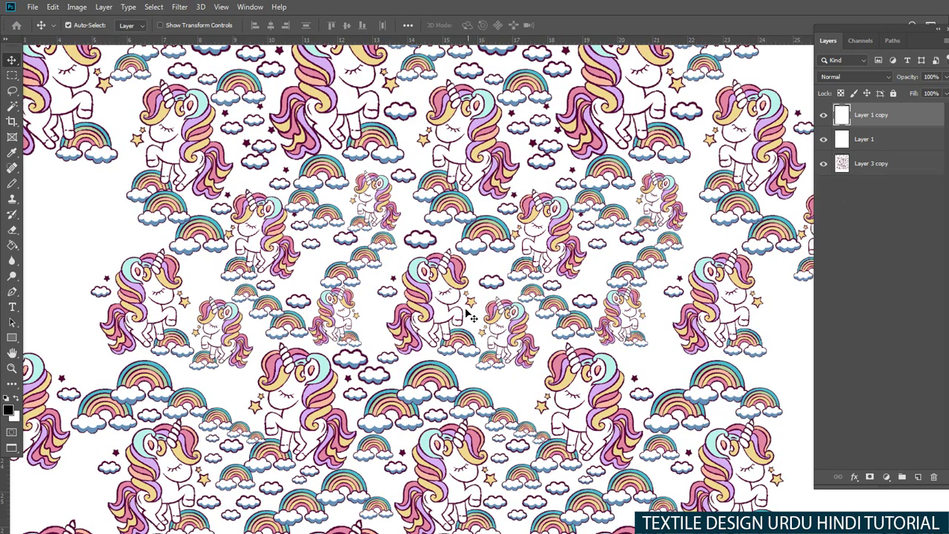
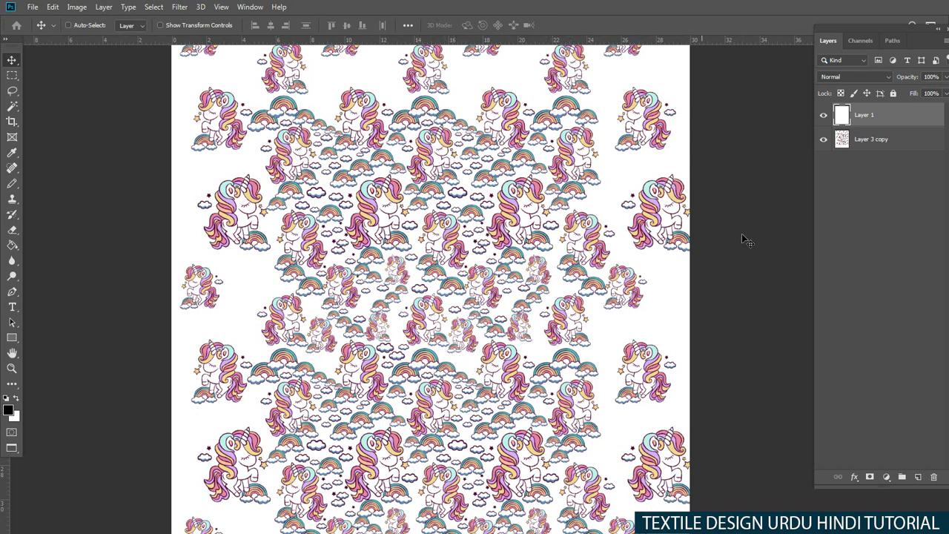
# Step: Lasso the small dark star motif and enlarge it
pyautogui.scroll(5, 454, 299)
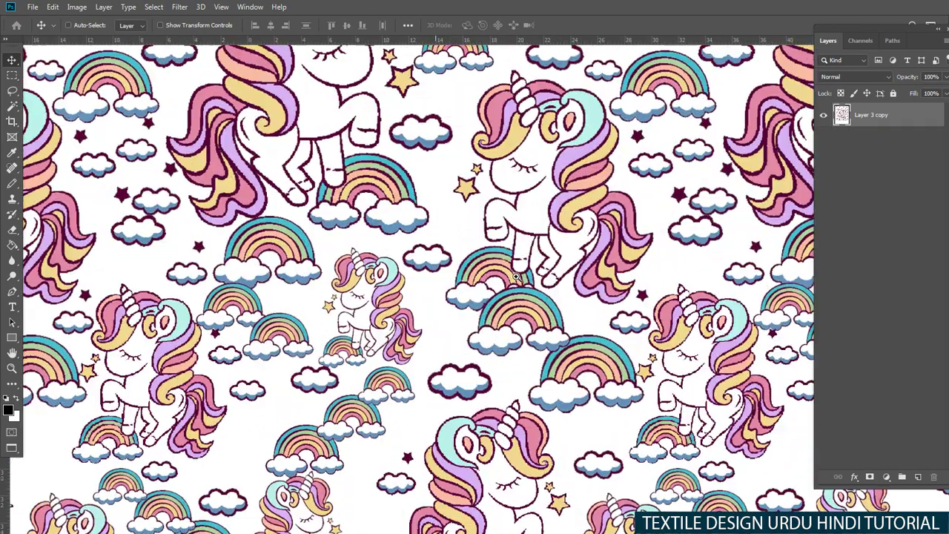
pyautogui.scroll(-6, 526, 401)
pyautogui.scroll(5, 526, 401)
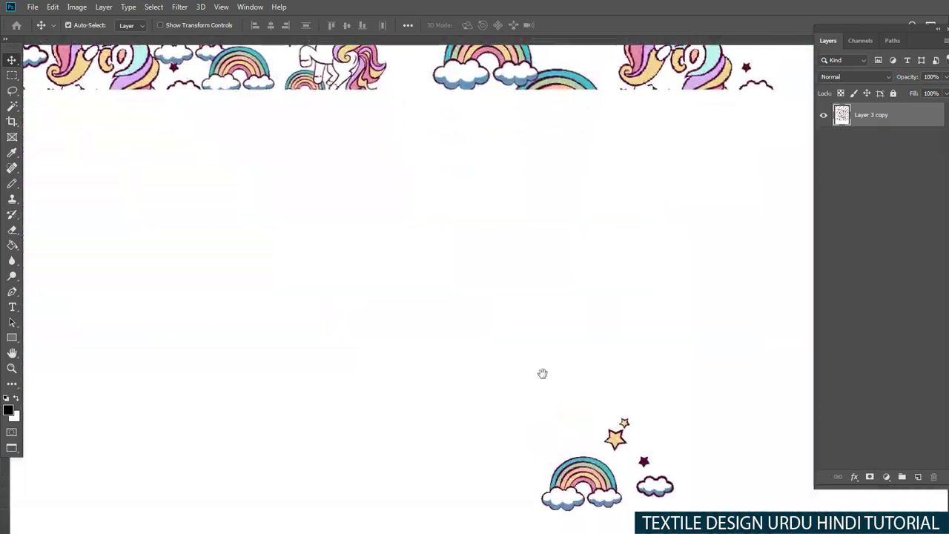
pyautogui.scroll(3, 566, 371)
pyautogui.press('l')
pyautogui.press('w')
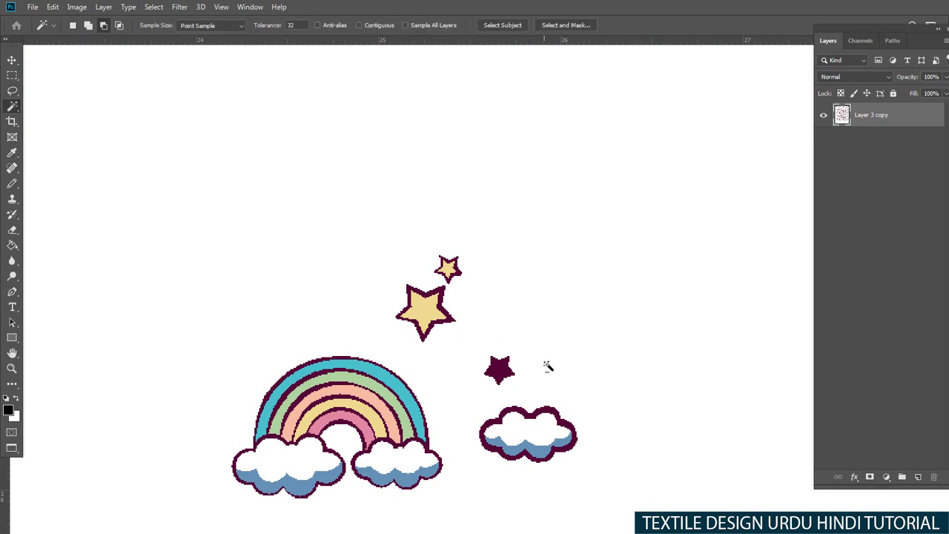
pyautogui.scroll(-5, 514, 281)
pyautogui.scroll(2, 396, 348)
pyautogui.scroll(2, 396, 348)
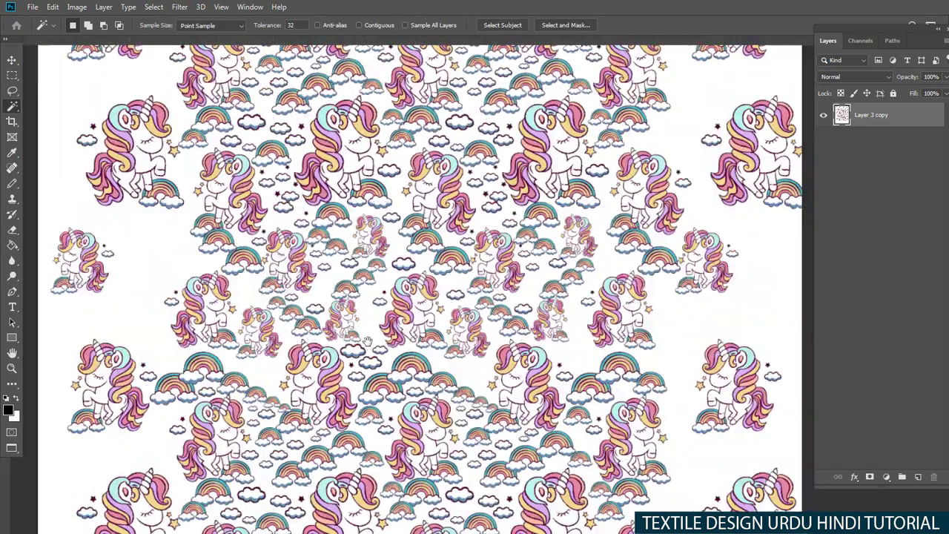
pyautogui.scroll(2, 386, 334)
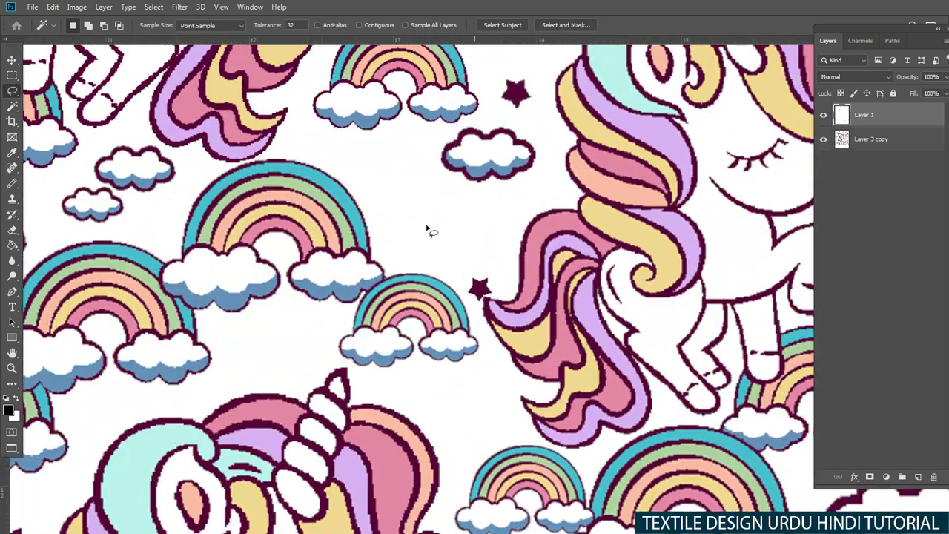
pyautogui.press('l')
pyautogui.moveTo(413, 209); pyautogui.dragTo(479, 266)
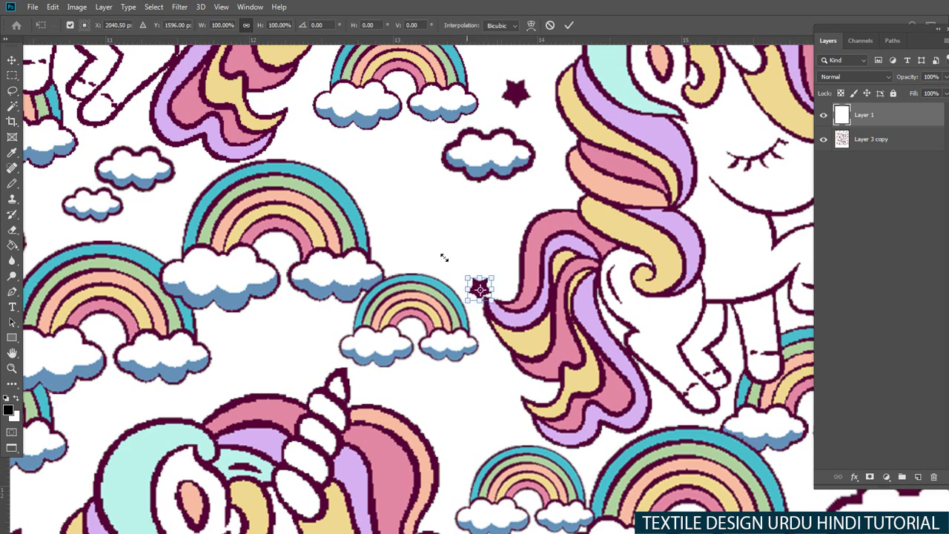
pyautogui.hotkey('alt', 'BackSpace')
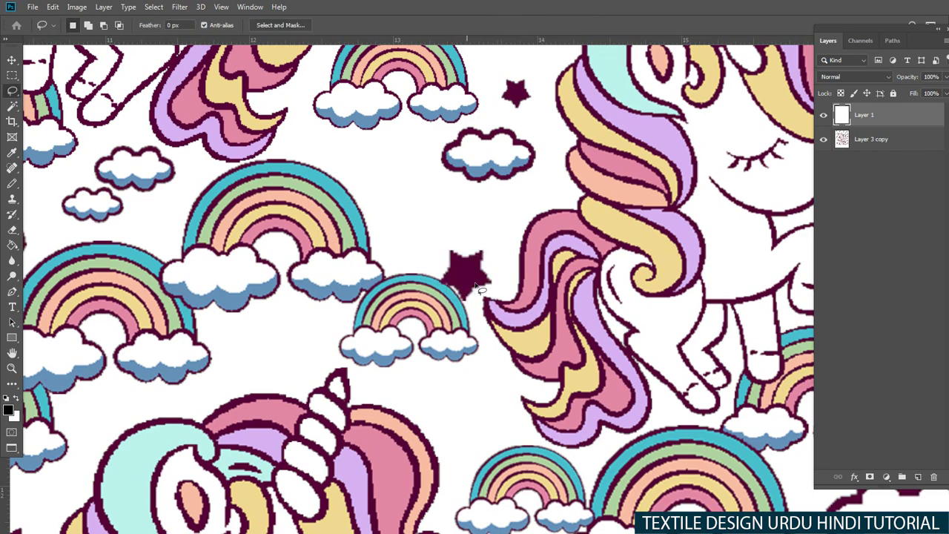
# Step: Place the first copies of the dark star into empty gaps in the pattern
pyautogui.hotkey('ctrl', '-')
pyautogui.press('v')
pyautogui.moveTo(467, 259)
pyautogui.mouseDown()
pyautogui.moveTo(438, 207)
pyautogui.moveTo(427, 234)
pyautogui.mouseUp()
pyautogui.hotkey('ctrl', '-')
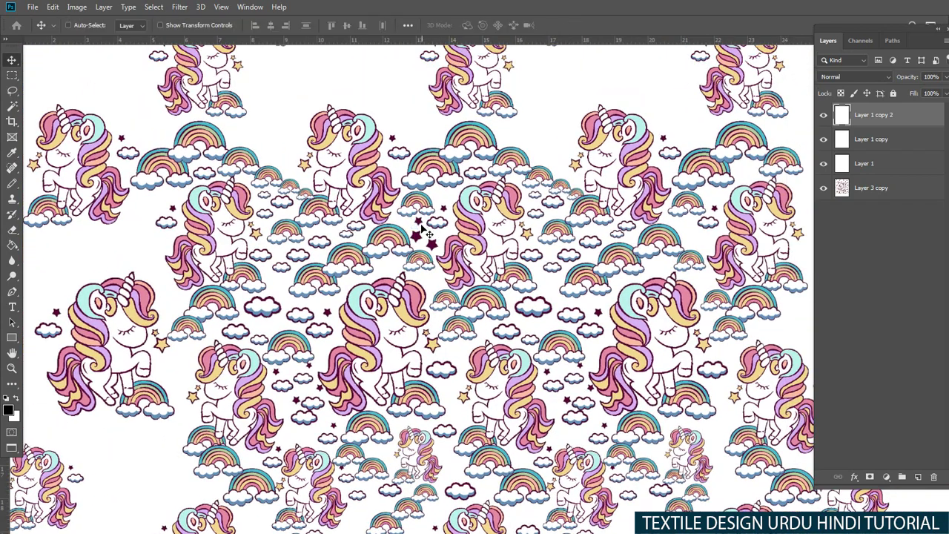
pyautogui.moveTo(457, 196)
pyautogui.mouseDown()
pyautogui.moveTo(423, 192)
pyautogui.moveTo(509, 249)
pyautogui.moveTo(512, 226)
pyautogui.moveTo(482, 165)
pyautogui.mouseUp()
# Step: Add resized star copies above the rainbows and near the unicorn's horn
pyautogui.hotkey('ctrl', '+')
pyautogui.hotkey('ctrl', '+')
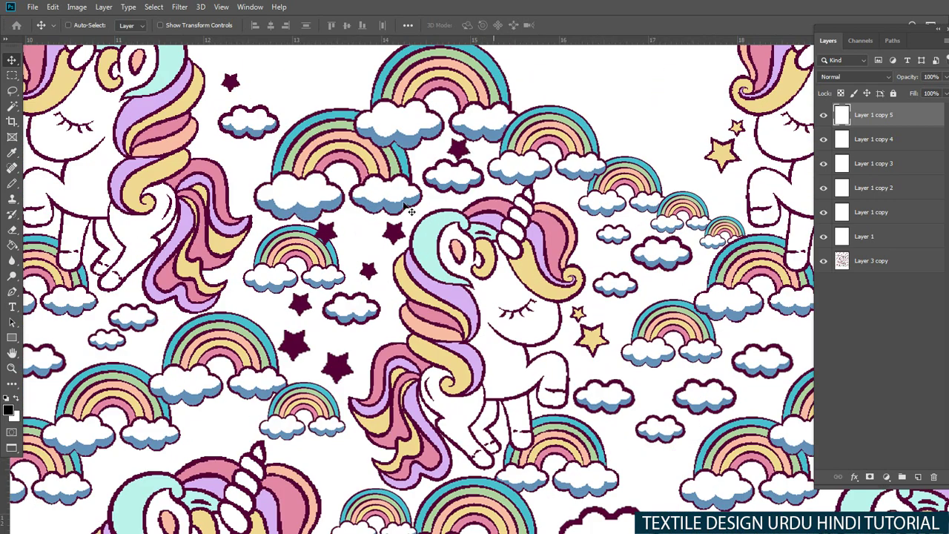
pyautogui.moveTo(333, 245); pyautogui.dragTo(450, 148)
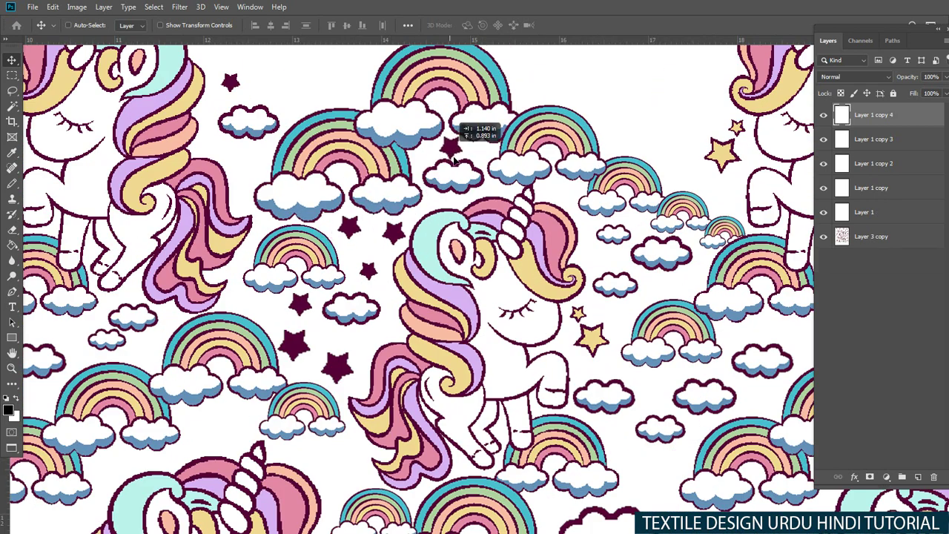
pyautogui.hotkey('ctrl', 't')
pyautogui.press('Return')
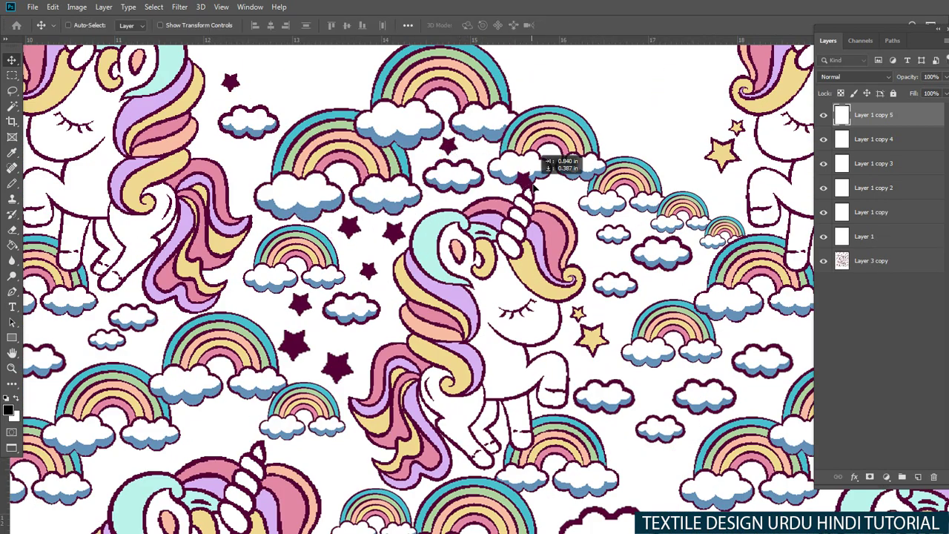
pyautogui.moveTo(532, 189)
pyautogui.mouseDown()
pyautogui.moveTo(565, 194)
pyautogui.moveTo(622, 272)
pyautogui.mouseUp()
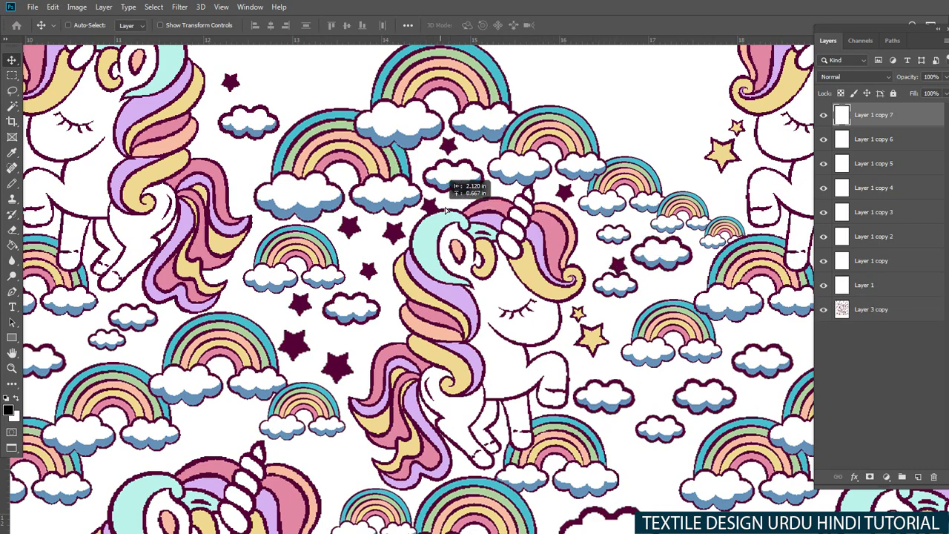
pyautogui.moveTo(445, 210); pyautogui.dragTo(451, 204)
pyautogui.hotkey('ctrl', 't')
pyautogui.press('Return')
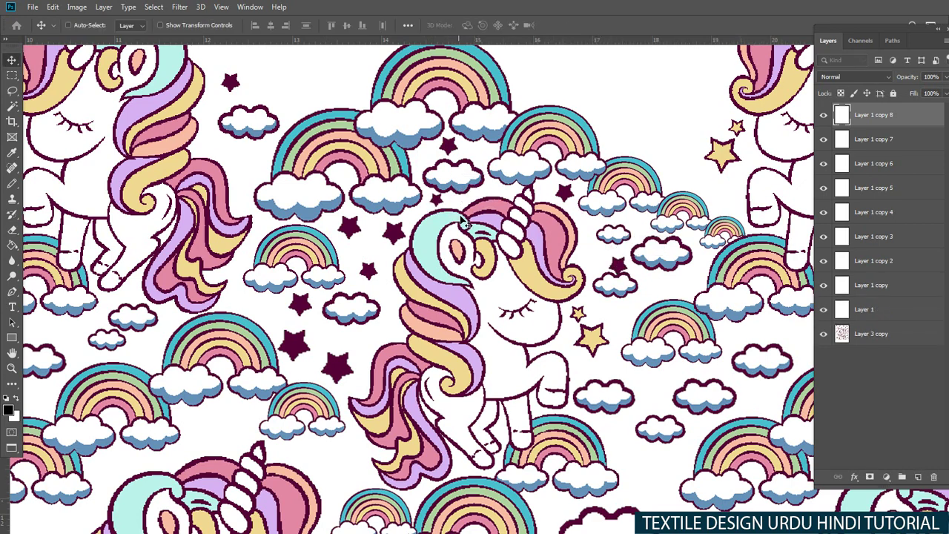
# Step: Drop two more dark star copies into the pattern
pyautogui.scroll(-2, 462, 222)
pyautogui.moveTo(374, 267); pyautogui.dragTo(374, 287)
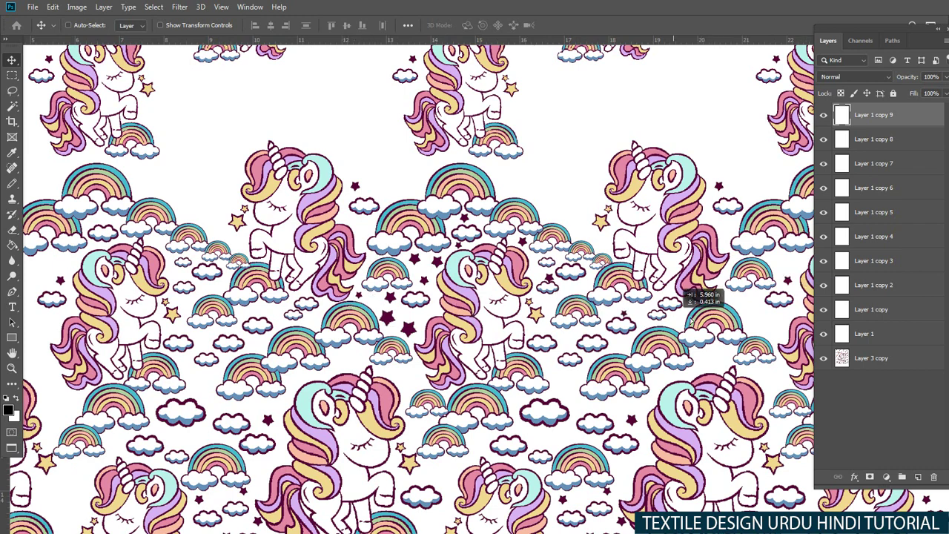
pyautogui.moveTo(689, 314)
pyautogui.mouseDown()
pyautogui.moveTo(678, 302)
pyautogui.moveTo(479, 418)
pyautogui.moveTo(438, 315)
pyautogui.mouseUp()
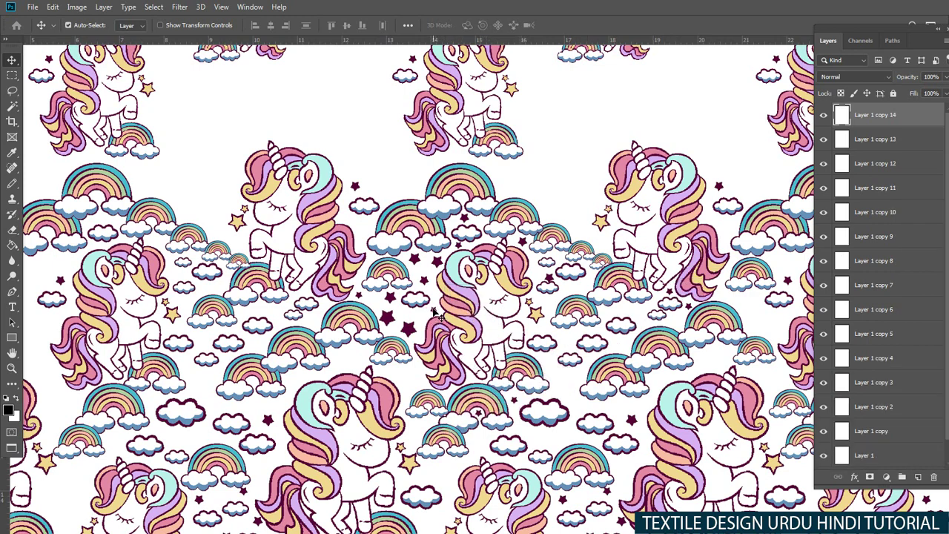
pyautogui.scroll(-2, 420, 239)
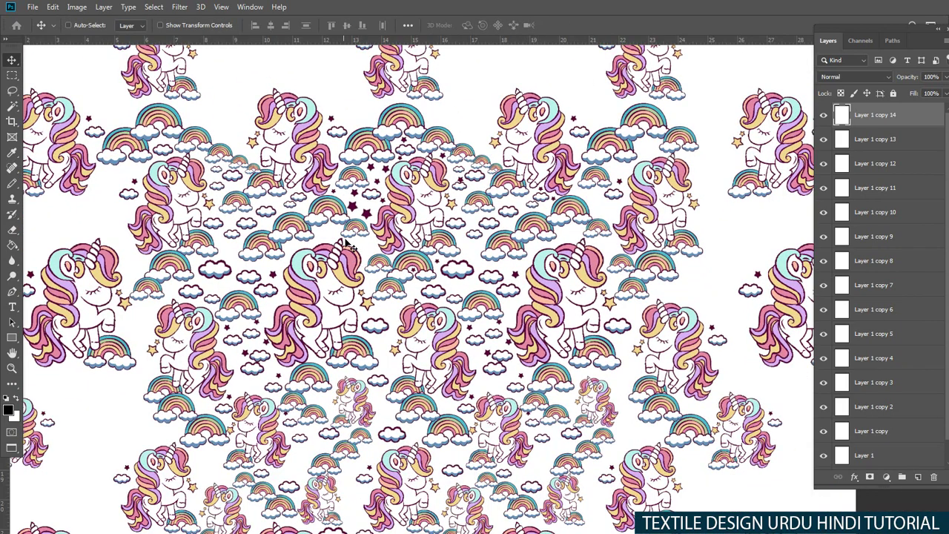
pyautogui.scroll(2, 347, 243)
# Step: Move several more dark star copies into empty spots in the pattern
pyautogui.moveTo(415, 211)
pyautogui.mouseDown()
pyautogui.moveTo(301, 246)
pyautogui.moveTo(362, 265)
pyautogui.mouseUp()
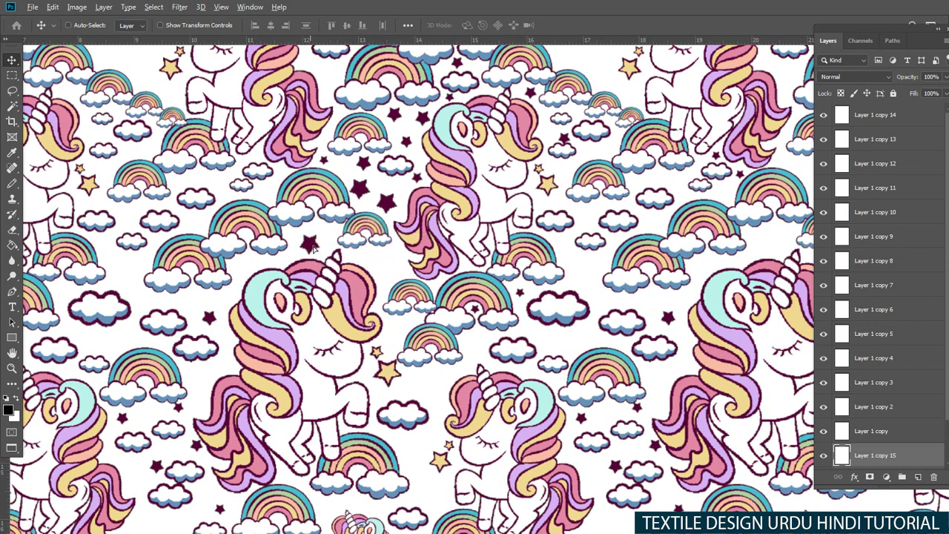
pyautogui.moveTo(436, 305)
pyautogui.mouseDown()
pyautogui.moveTo(399, 330)
pyautogui.moveTo(474, 348)
pyautogui.mouseUp()
pyautogui.scroll(1, 474, 348)
pyautogui.moveTo(390, 294)
pyautogui.mouseDown()
pyautogui.moveTo(399, 379)
pyautogui.moveTo(550, 317)
pyautogui.moveTo(499, 439)
pyautogui.moveTo(468, 396)
pyautogui.mouseUp()
pyautogui.scroll(-2, 386, 298)
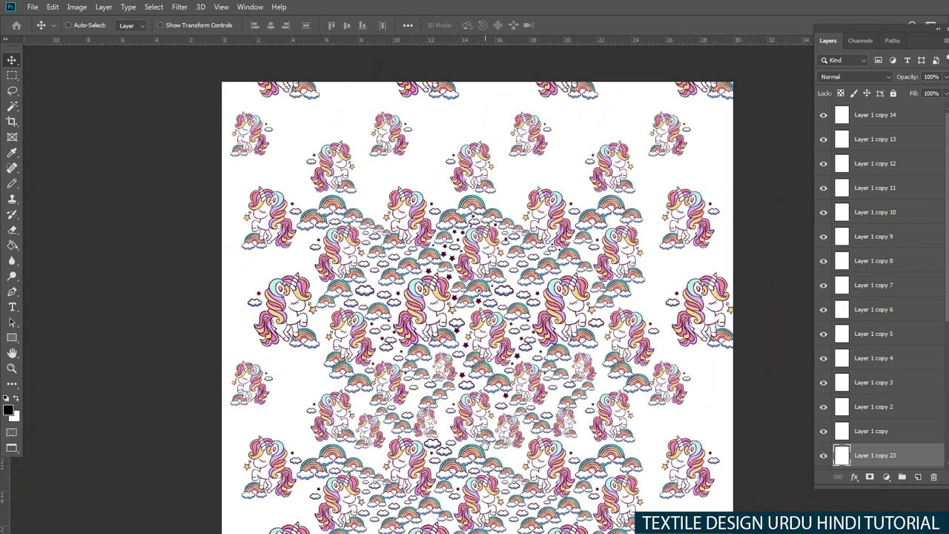
pyautogui.moveTo(490, 448); pyautogui.dragTo(457, 435)
pyautogui.scroll(3, 451, 424)
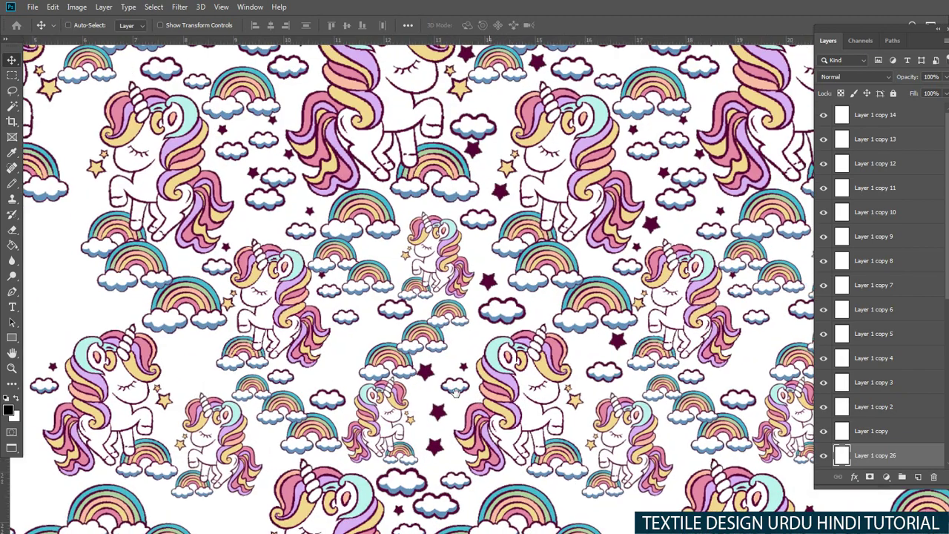
# Step: Add further star copies among the lower rainbows and into upper-left gaps
pyautogui.moveTo(427, 418)
pyautogui.mouseDown()
pyautogui.moveTo(493, 321)
pyautogui.moveTo(502, 354)
pyautogui.mouseUp()
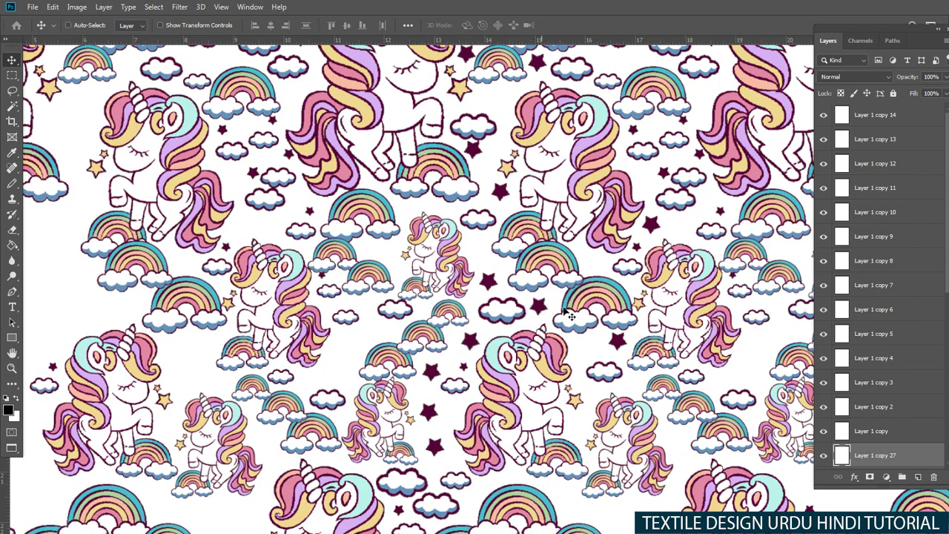
pyautogui.scroll(-3, 569, 315)
pyautogui.scroll(-2, 570, 315)
pyautogui.moveTo(493, 296); pyautogui.dragTo(521, 382)
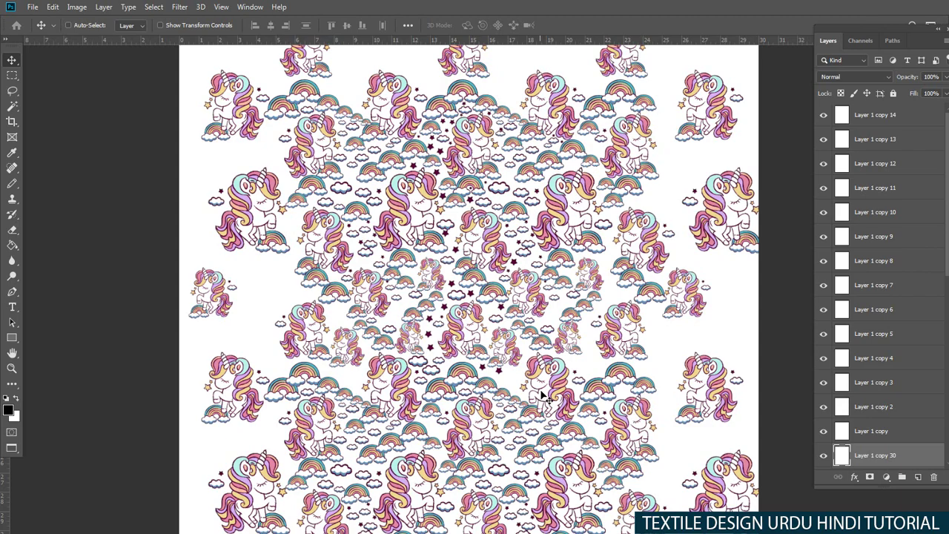
pyautogui.scroll(1, 542, 394)
pyautogui.scroll(2, 457, 341)
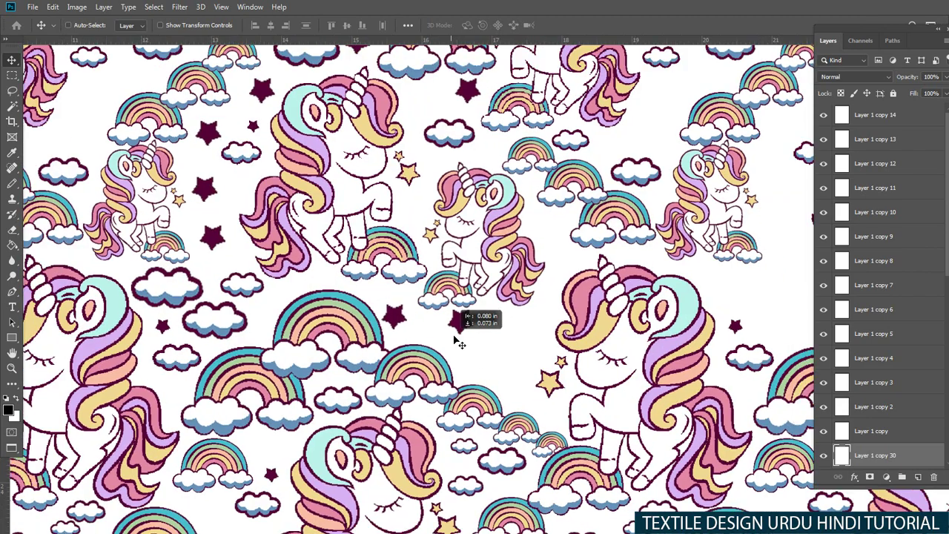
pyautogui.moveTo(554, 252); pyautogui.dragTo(467, 119)
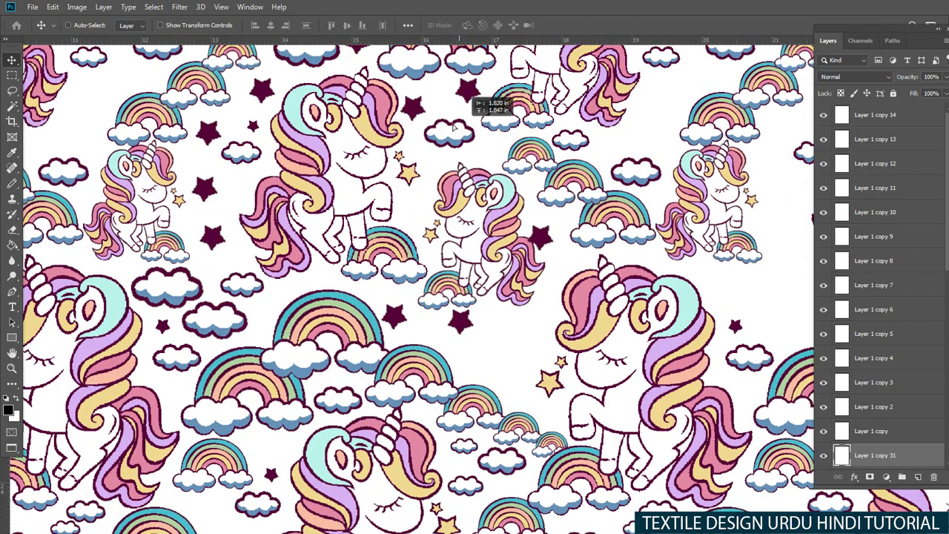
pyautogui.scroll(-5, 467, 118)
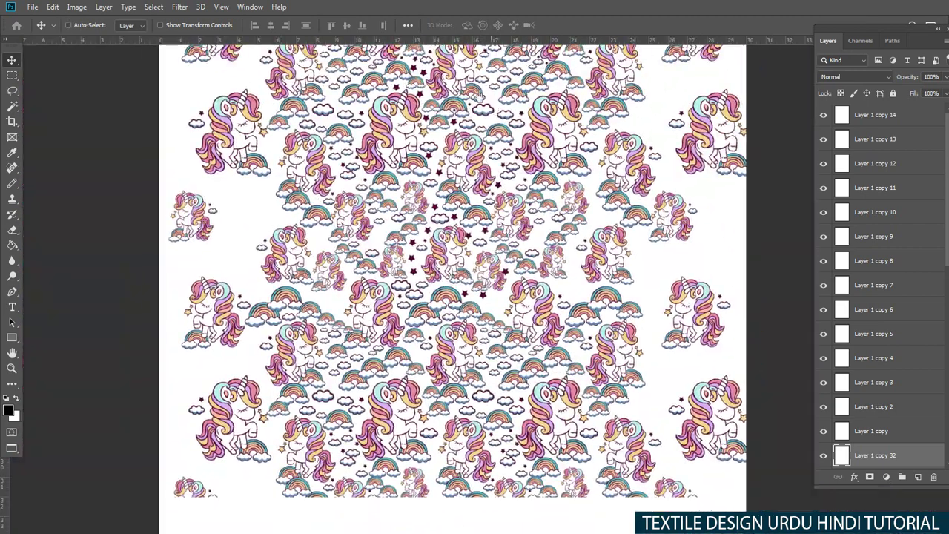
pyautogui.scroll(-2, 480, 97)
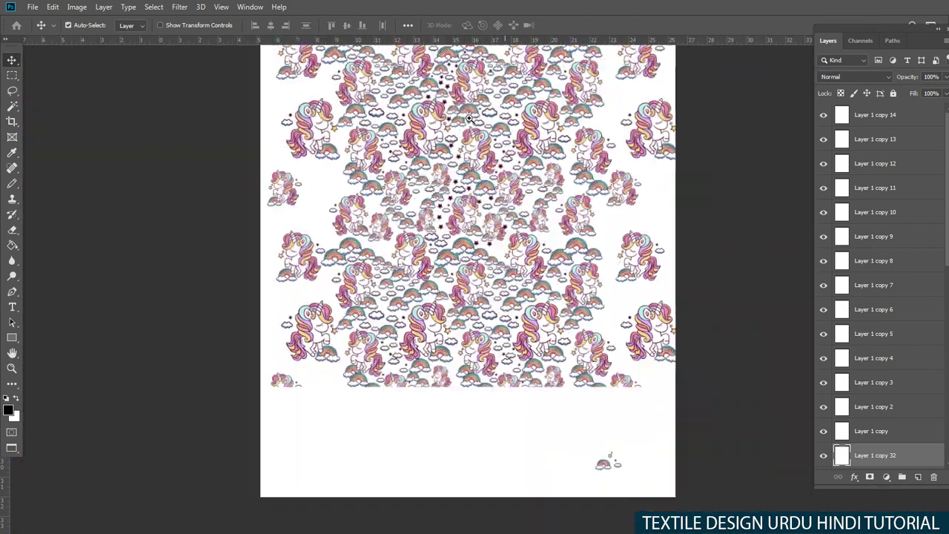
pyautogui.scroll(-2, 480, 96)
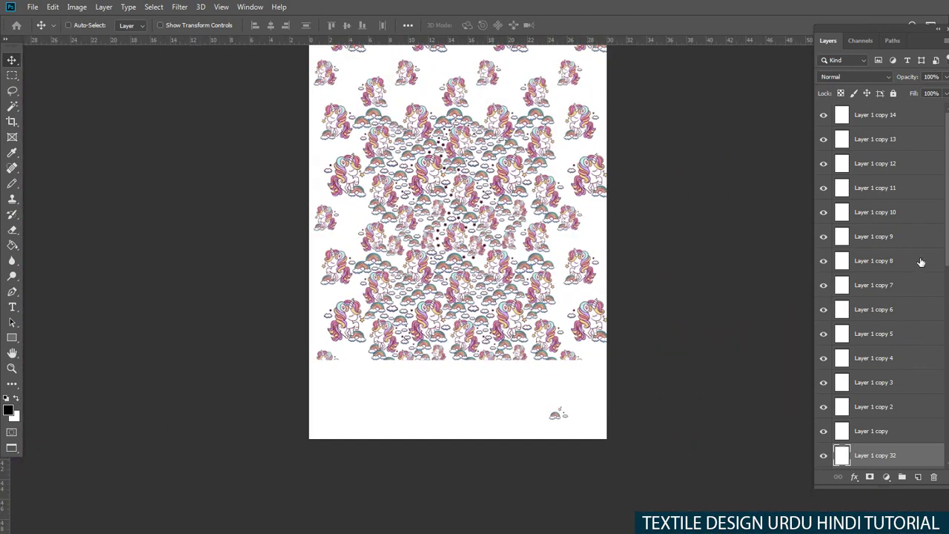
pyautogui.moveTo(948, 198)
pyautogui.mouseDown()
pyautogui.moveTo(942, 394)
pyautogui.moveTo(942, 275)
pyautogui.moveTo(889, 141)
pyautogui.mouseUp()
# Step: Merge all the star copy layers, from top to bottom, into one
pyautogui.click(876, 119)
pyautogui.scroll(-5, 921, 401)
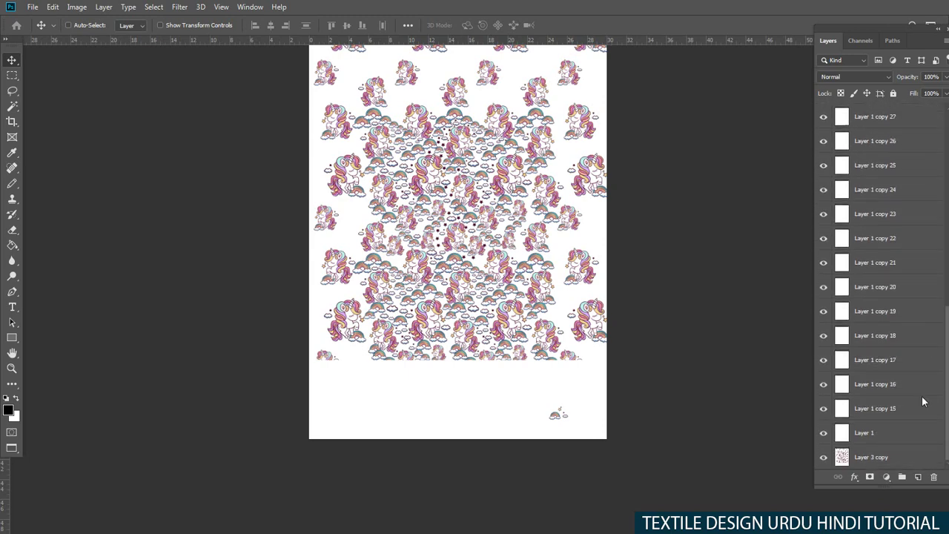
pyautogui.keyDown('shift'); pyautogui.click(888, 452); pyautogui.keyUp('shift')
pyautogui.hotkey('ctrl', 'e')
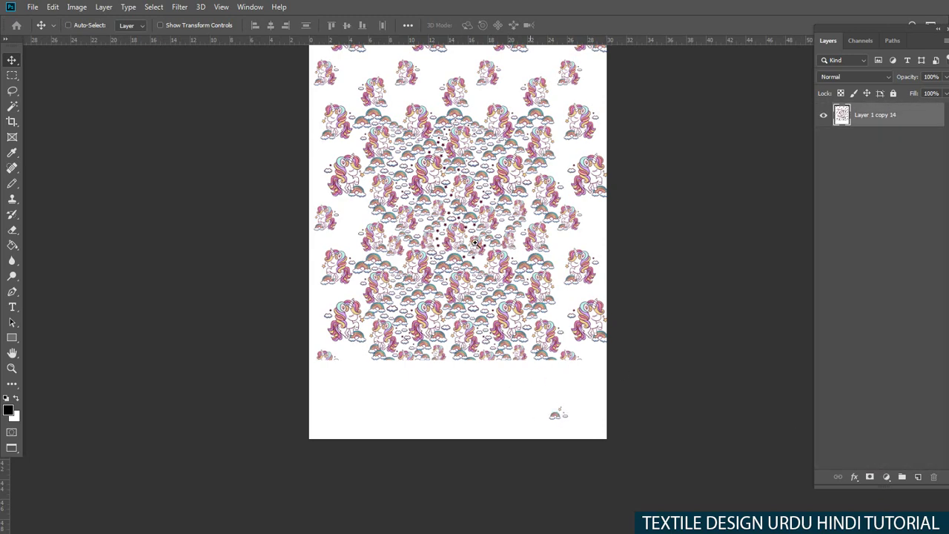
pyautogui.scroll(2, 519, 371)
# Step: Show the rulers and move the small rainbow motif upward into position
pyautogui.hotkey('ctrl', 'r')
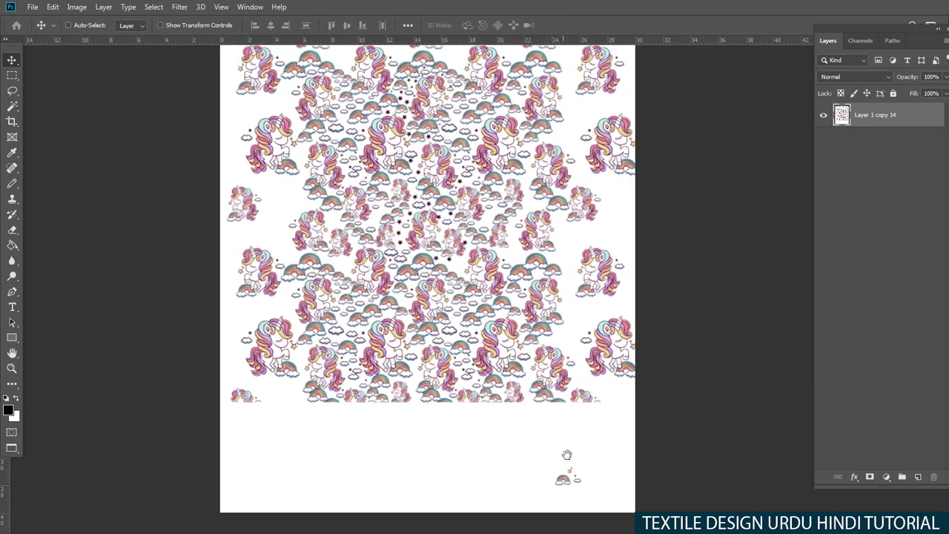
pyautogui.scroll(3, 567, 454)
pyautogui.scroll(-5, 519, 371)
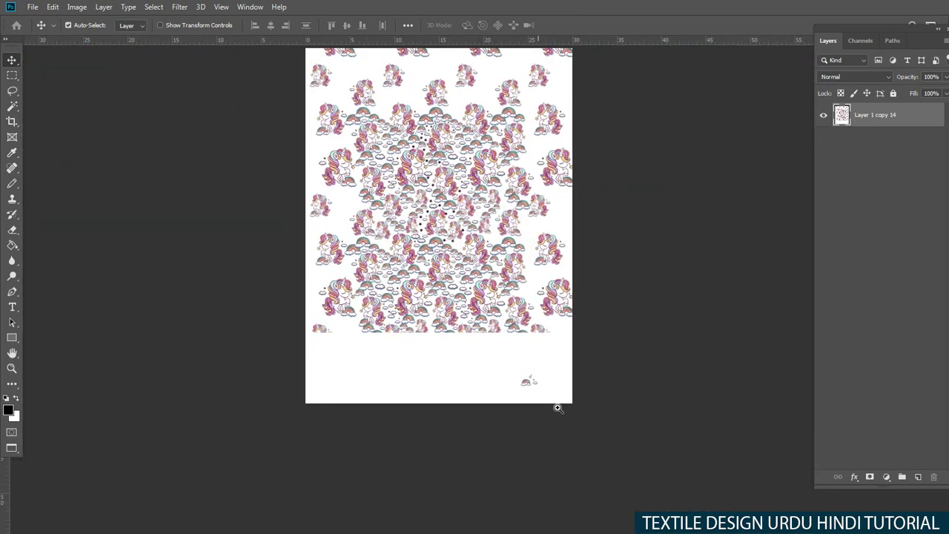
pyautogui.scroll(3, 557, 408)
pyautogui.scroll(2, 563, 389)
pyautogui.press('l')
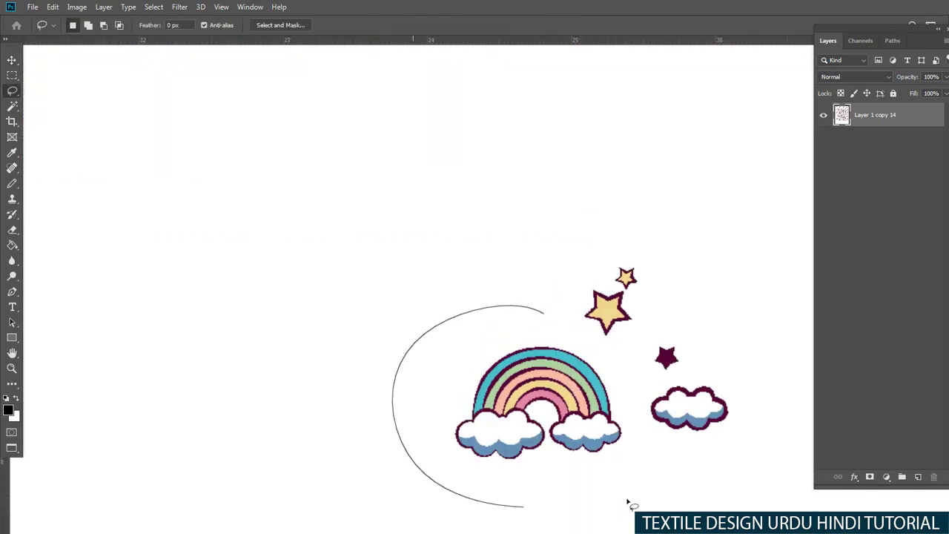
pyautogui.press('v')
pyautogui.scroll(-3, 554, 321)
pyautogui.moveTo(529, 371); pyautogui.dragTo(456, 290)
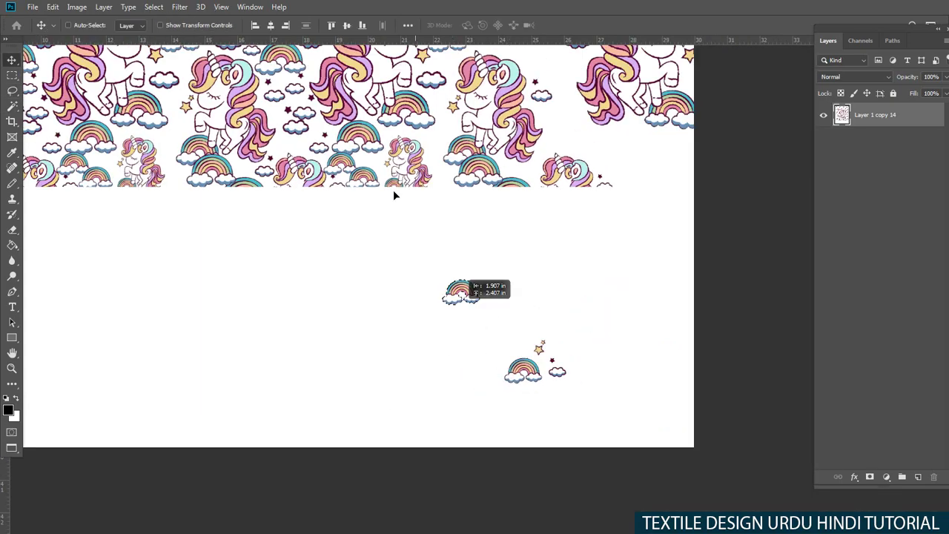
pyautogui.moveTo(392, 192); pyautogui.dragTo(476, 418)
pyautogui.moveTo(482, 284); pyautogui.dragTo(445, 166)
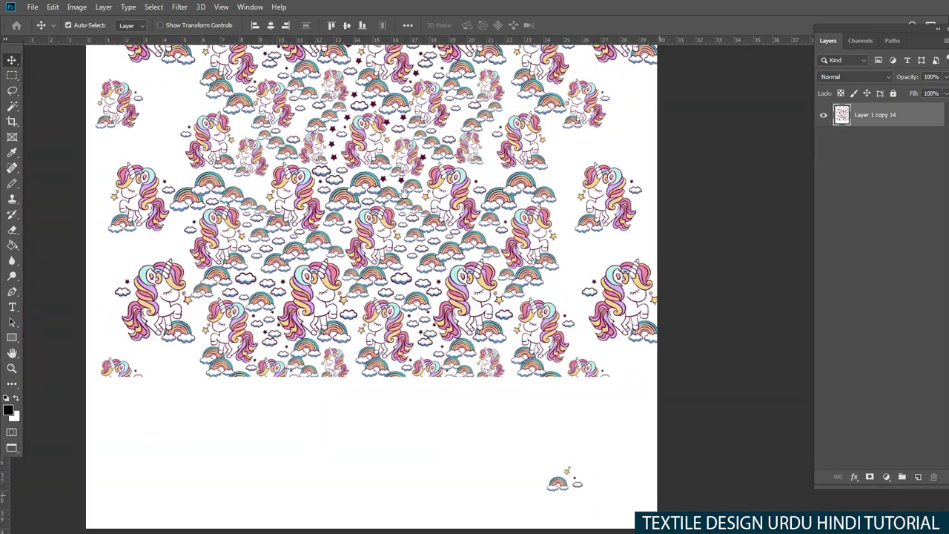
pyautogui.scroll(-3, 458, 339)
pyautogui.moveTo(459, 328); pyautogui.dragTo(465, 335)
# Step: Select the rainbow motif's yellow stars and copy them onto a new Layer 1
pyautogui.scroll(3, 459, 326)
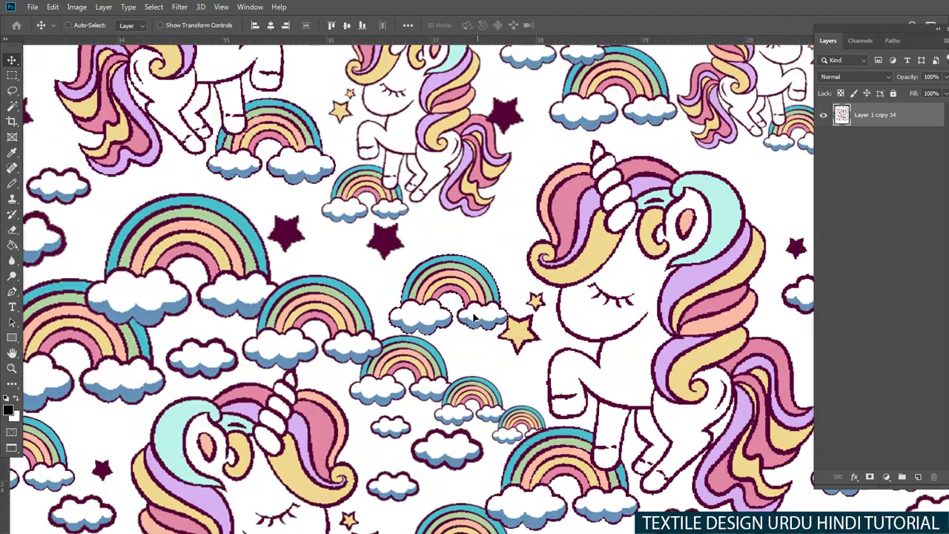
pyautogui.scroll(-3, 500, 282)
pyautogui.scroll(-2, 445, 267)
pyautogui.scroll(5, 514, 430)
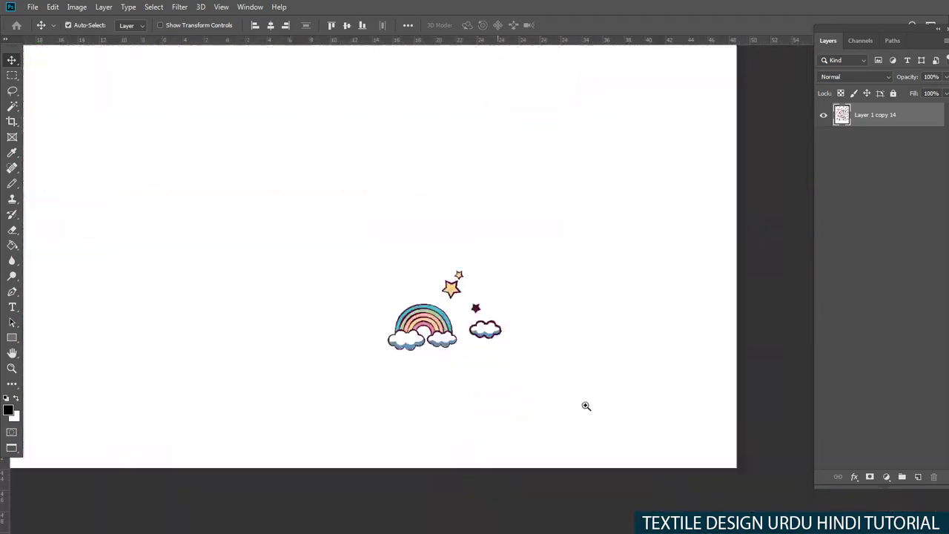
pyautogui.scroll(3, 459, 266)
pyautogui.press('l')
pyautogui.moveTo(475, 106); pyautogui.dragTo(405, 284)
pyautogui.press('w')
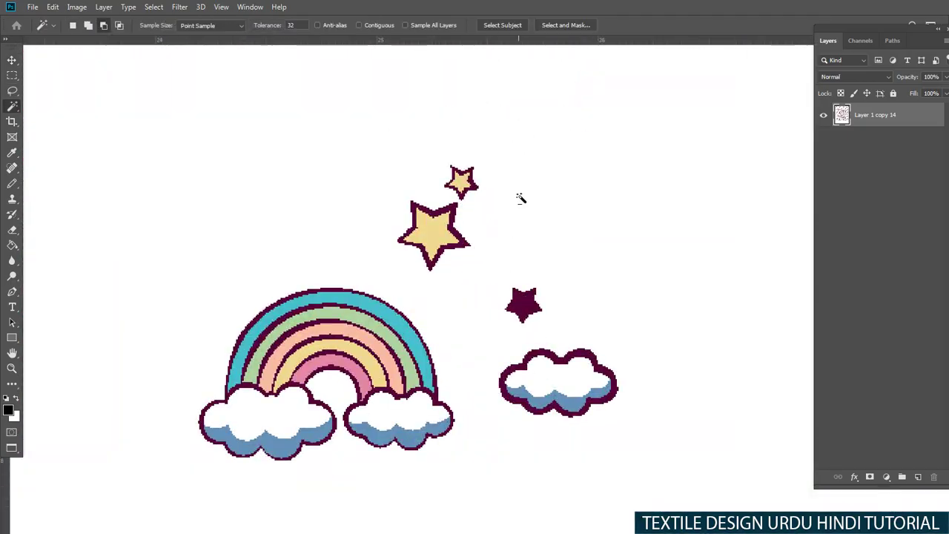
pyautogui.scroll(-5, 444, 252)
pyautogui.scroll(2, 388, 292)
pyautogui.scroll(2, 401, 292)
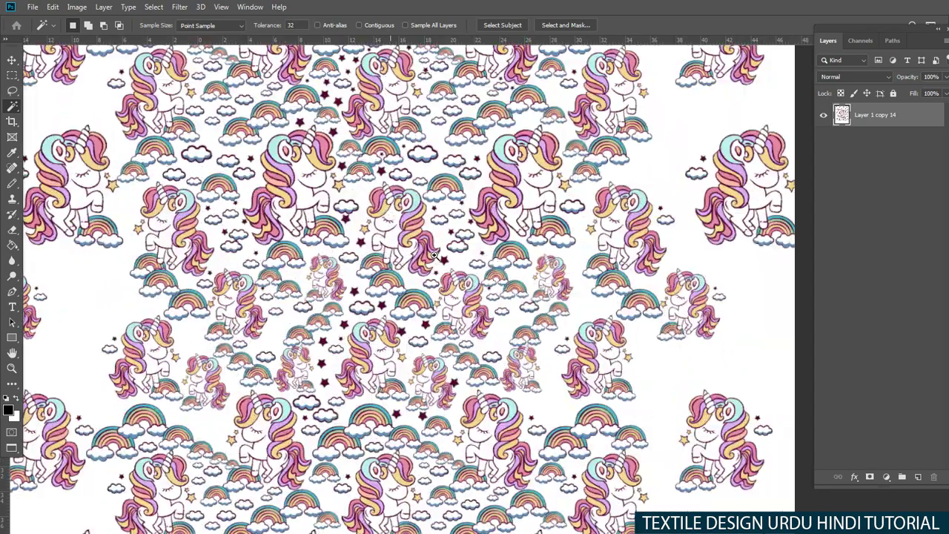
pyautogui.scroll(2, 420, 291)
pyautogui.scroll(2, 417, 292)
pyautogui.hotkey('ctrl', 'shift', 'alt', 'n')
# Step: Drag out a copy of the yellow star cluster into a lower-right gap
pyautogui.press('v')
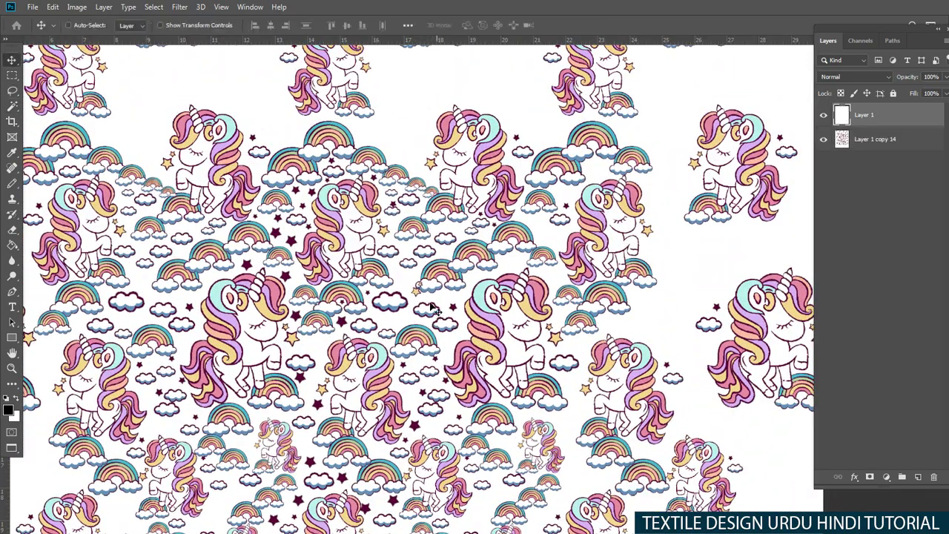
pyautogui.scroll(2, 413, 291)
pyautogui.scroll(2, 419, 295)
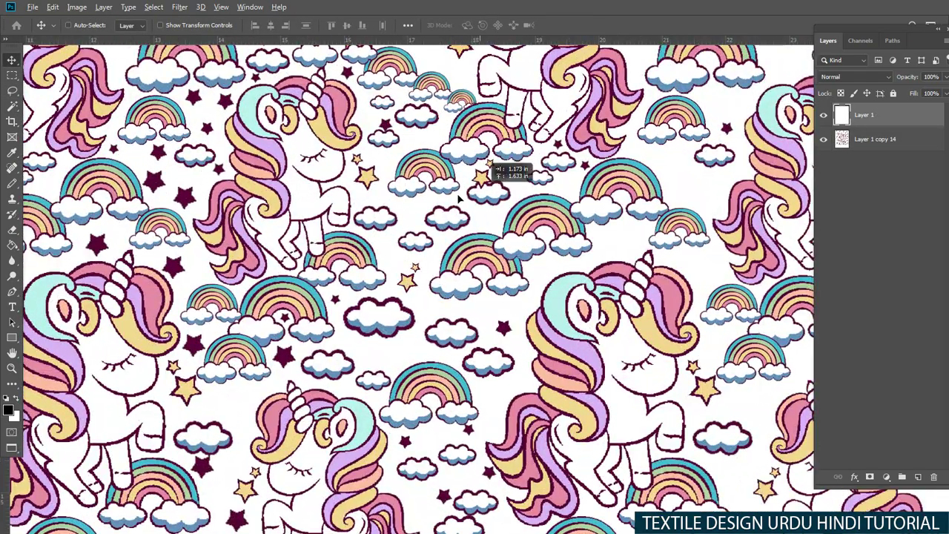
pyautogui.moveTo(460, 199)
pyautogui.mouseDown()
pyautogui.moveTo(212, 180)
pyautogui.moveTo(323, 289)
pyautogui.moveTo(314, 286)
pyautogui.mouseUp()
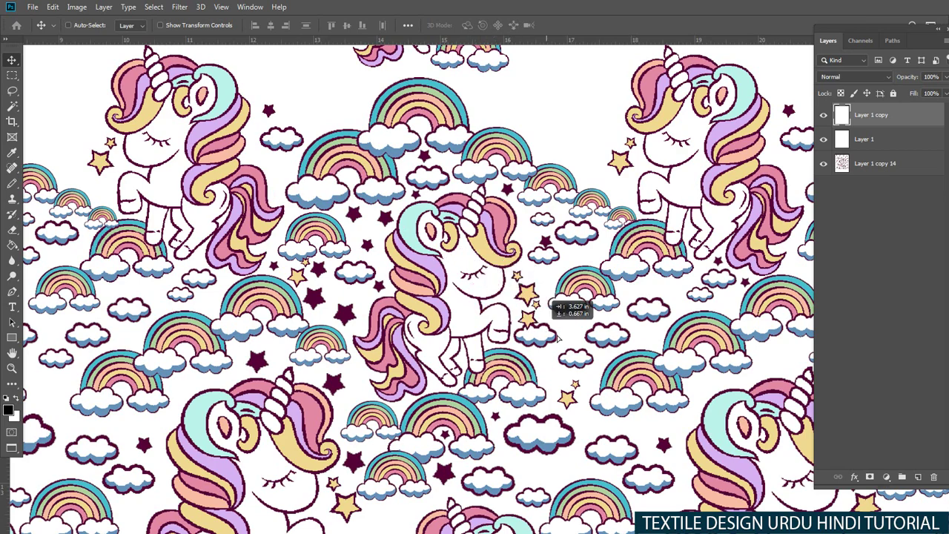
pyautogui.moveTo(322, 284); pyautogui.dragTo(572, 383)
# Step: Duplicate the star cluster, rotate it, and place it in a lower gap
pyautogui.hotkey('ctrl', 'j')
pyautogui.scroll(5, 571, 381)
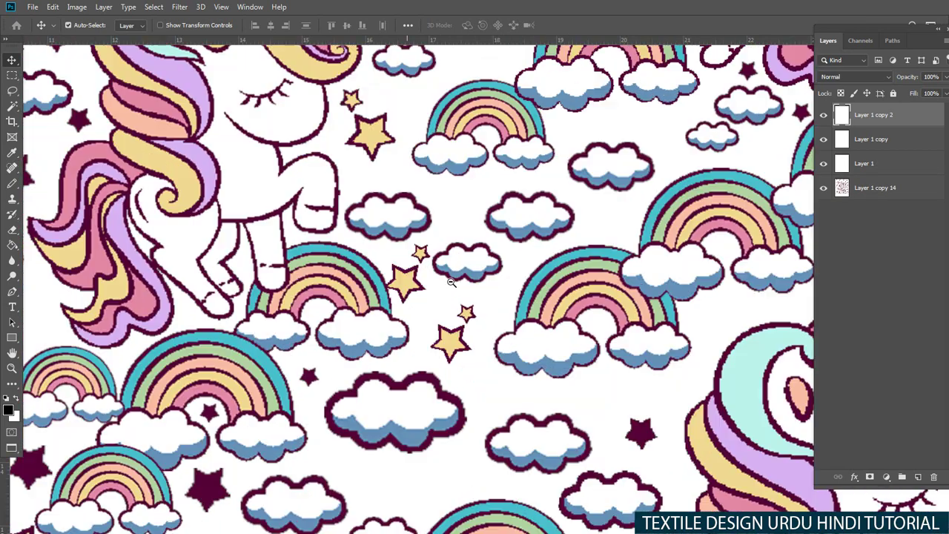
pyautogui.hotkey('ctrl', 't')
pyautogui.rightClick(419, 278)
pyautogui.click(460, 388)
pyautogui.press('Return')
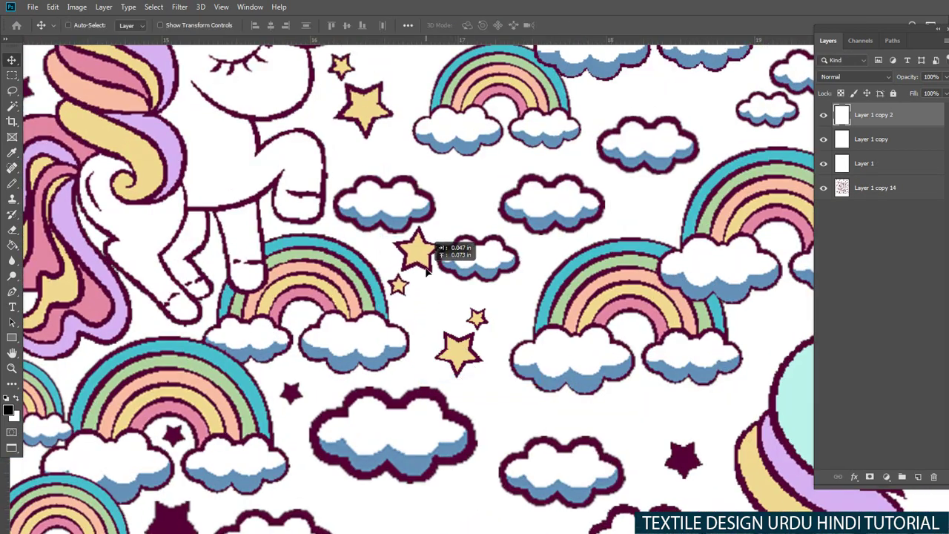
pyautogui.scroll(-5, 444, 280)
pyautogui.moveTo(458, 274); pyautogui.dragTo(459, 379)
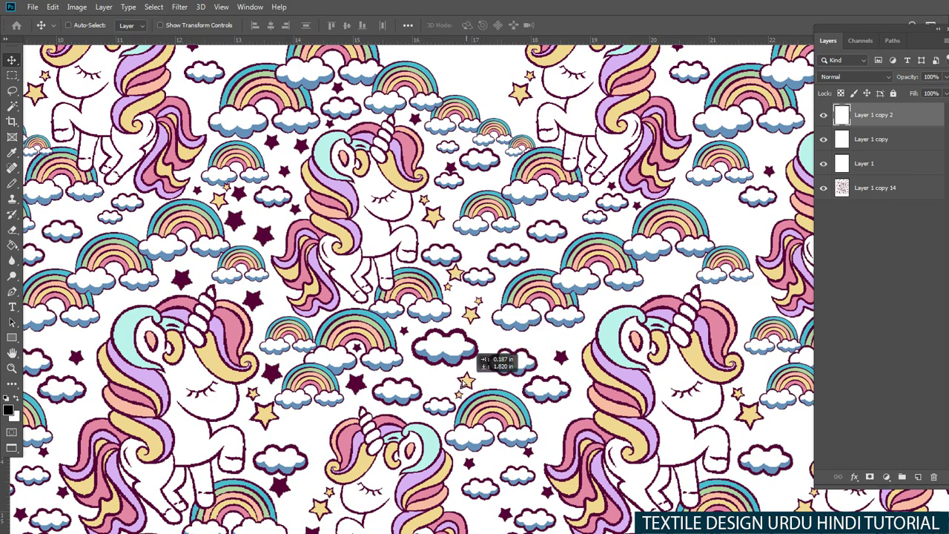
# Step: Duplicate the star cluster again and rotate the copy 180°
pyautogui.hotkey('ctrl', 'j')
pyautogui.scroll(5, 478, 378)
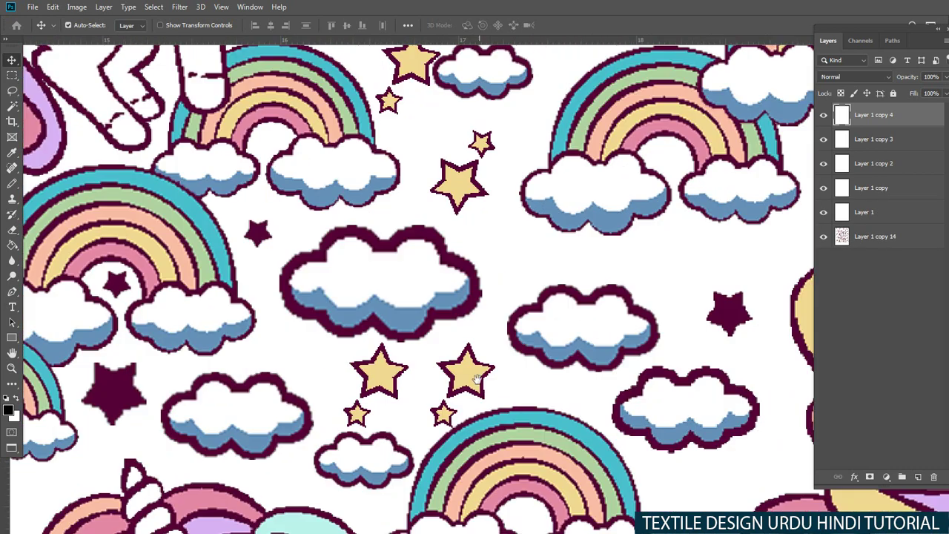
pyautogui.hotkey('ctrl', 't')
pyautogui.rightClick(468, 373)
pyautogui.click(510, 320)
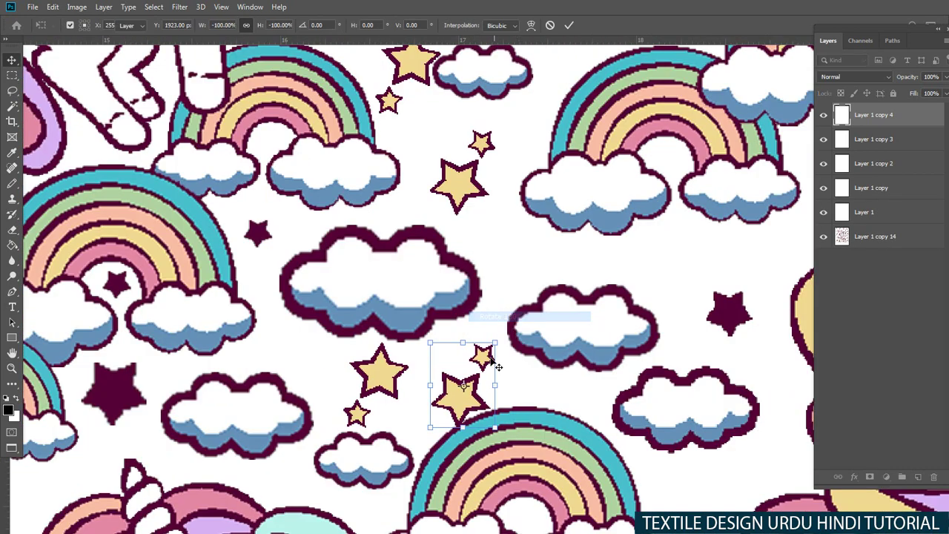
pyautogui.press('Return')
pyautogui.scroll(-5, 489, 348)
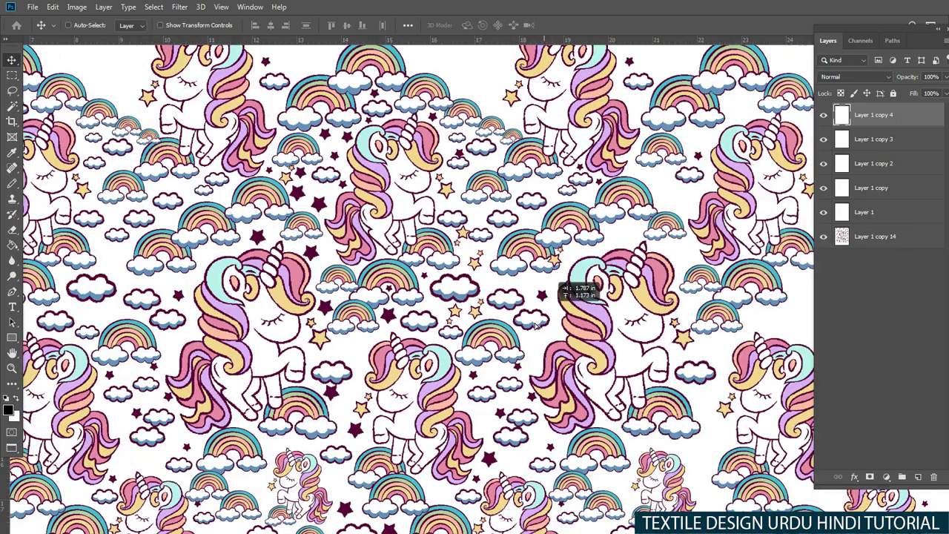
# Step: Add a vertically flipped star cluster copy and move it into a gap
pyautogui.hotkey('ctrl', 'j')
pyautogui.scroll(3, 519, 326)
pyautogui.moveTo(457, 338); pyautogui.dragTo(590, 272)
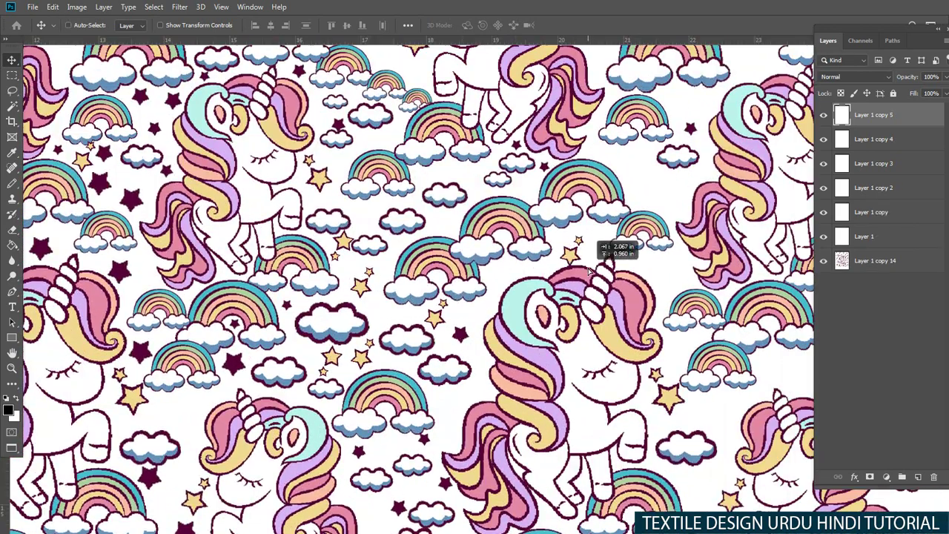
pyautogui.hotkey('ctrl', 't')
pyautogui.rightClick(584, 240)
pyautogui.click(607, 399)
pyautogui.press('Return')
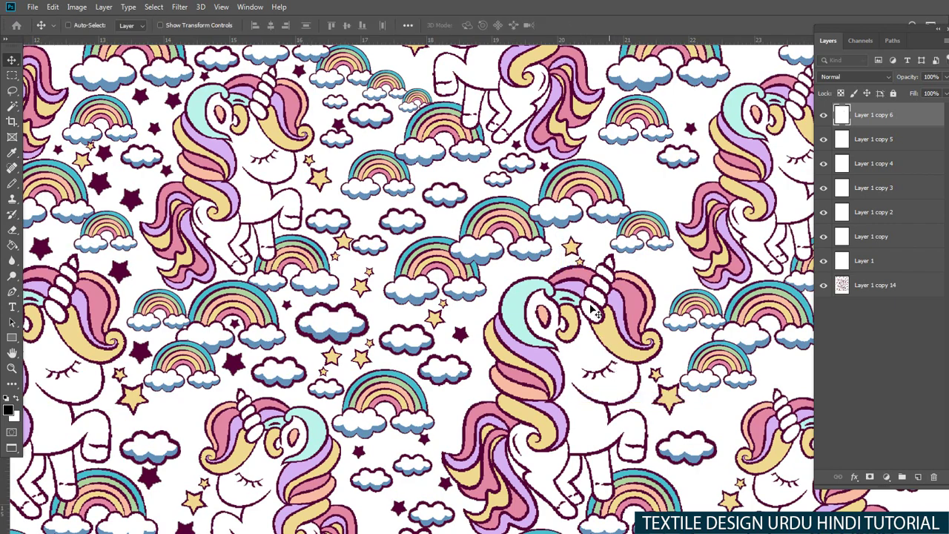
pyautogui.moveTo(490, 304); pyautogui.dragTo(474, 382)
# Step: Make two more star cluster copies, shifting one left and transforming the other
pyautogui.hotkey('ctrl', 'j')
pyautogui.scroll(-2, 474, 356)
pyautogui.scroll(-2, 473, 345)
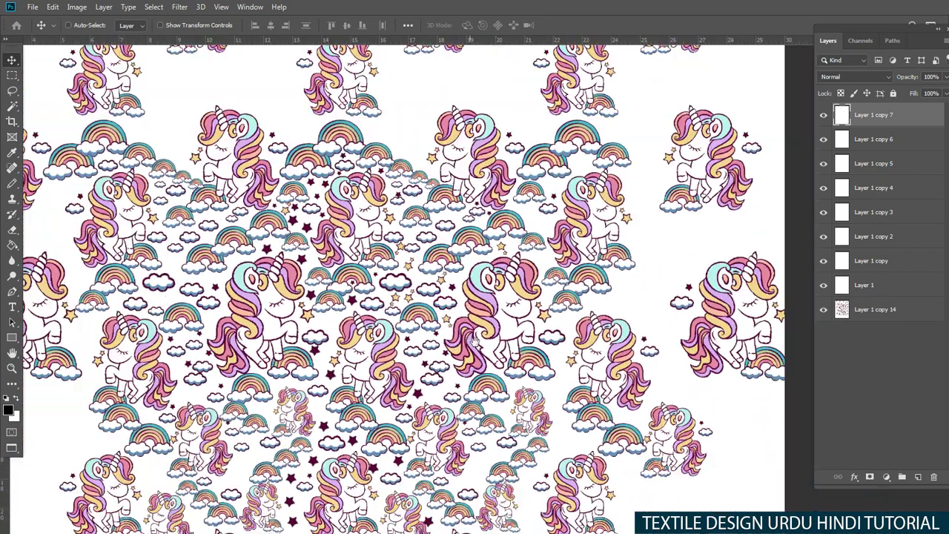
pyautogui.moveTo(451, 319); pyautogui.dragTo(374, 322)
pyautogui.hotkey('ctrl', 'j')
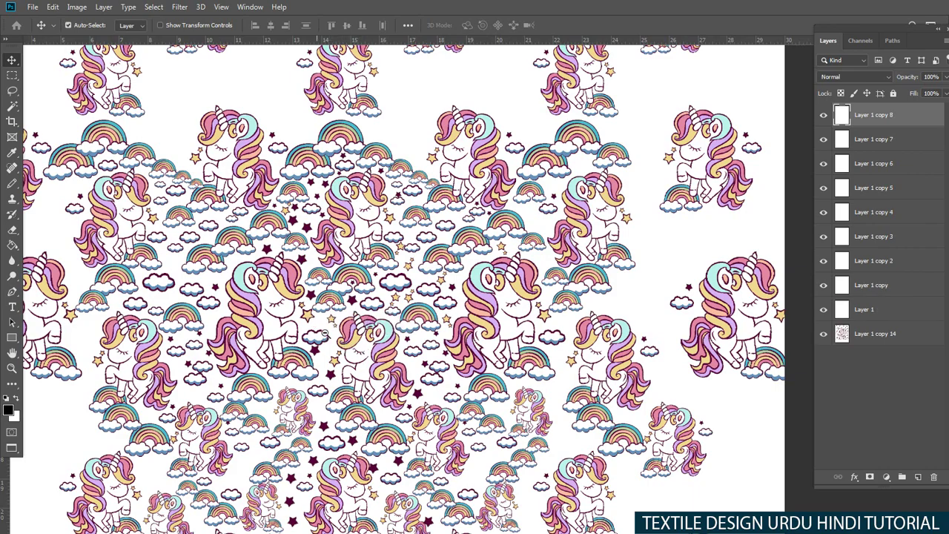
pyautogui.scroll(5, 317, 335)
pyautogui.hotkey('ctrl', 't')
pyautogui.press('Return')
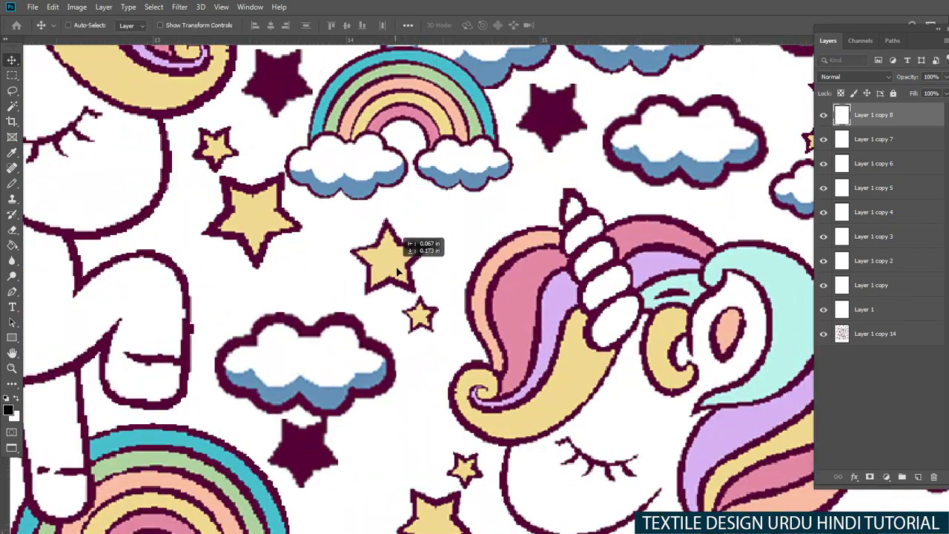
# Step: Move the remaining star cluster copies into empty gaps in the pattern
pyautogui.scroll(-1, 395, 266)
pyautogui.scroll(-1, 386, 282)
pyautogui.scroll(-1, 363, 315)
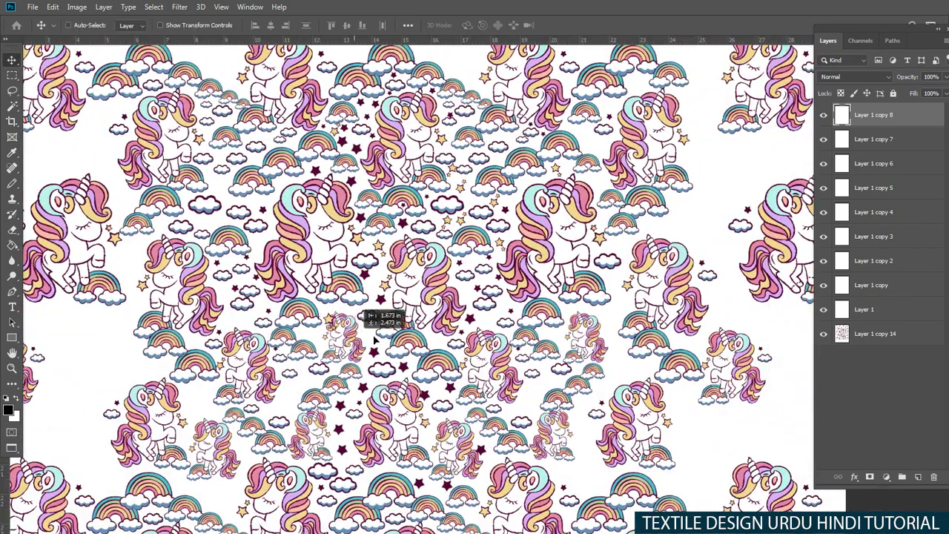
pyautogui.moveTo(376, 338)
pyautogui.mouseDown()
pyautogui.moveTo(504, 317)
pyautogui.moveTo(511, 293)
pyautogui.moveTo(601, 263)
pyautogui.moveTo(656, 308)
pyautogui.moveTo(615, 392)
pyautogui.mouseUp()
pyautogui.scroll(2, 493, 325)
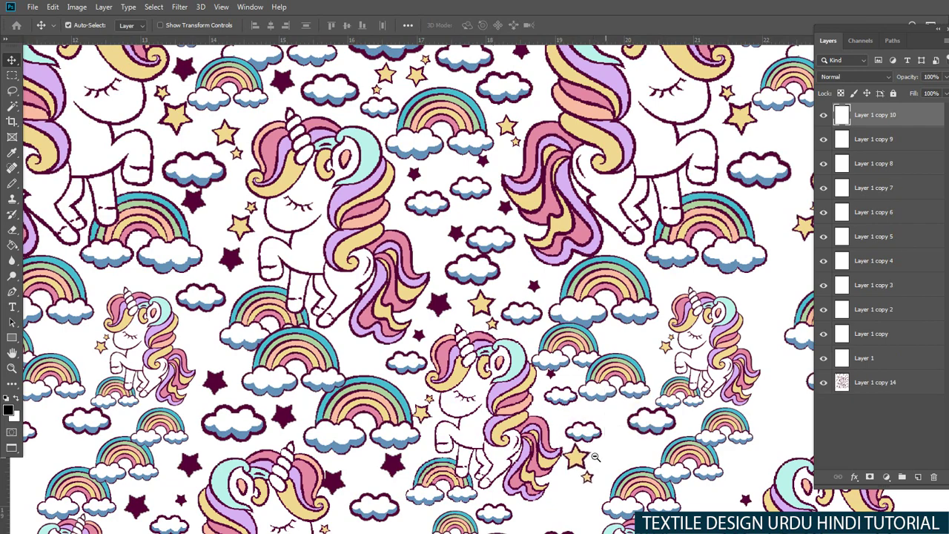
pyautogui.scroll(-3, 586, 374)
pyautogui.scroll(3, 558, 356)
pyautogui.moveTo(546, 331)
pyautogui.mouseDown()
pyautogui.moveTo(586, 226)
pyautogui.moveTo(524, 342)
pyautogui.moveTo(532, 337)
pyautogui.moveTo(500, 334)
pyautogui.mouseUp()
pyautogui.scroll(3, 532, 337)
# Step: Lasso the middle star and drag copies into empty space below and to the left
pyautogui.press('l')
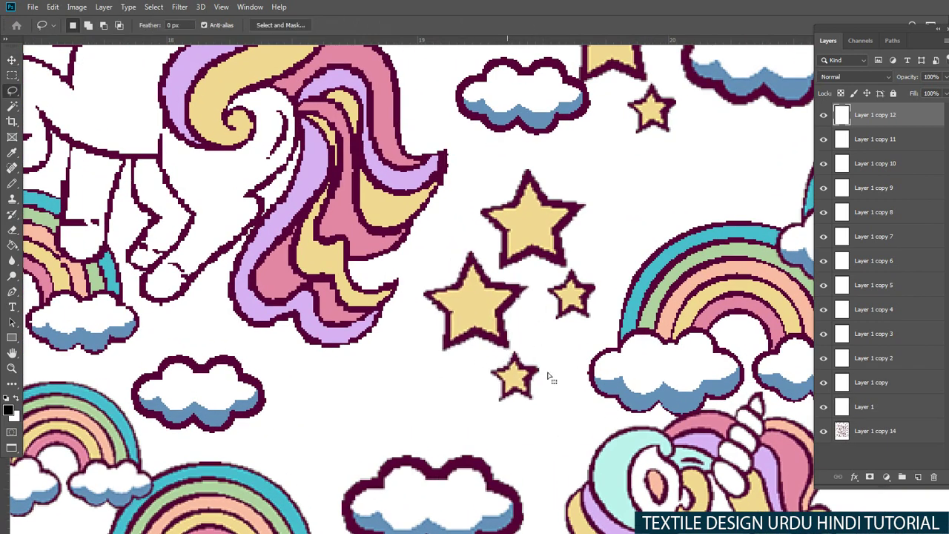
pyautogui.hotkey('ctrl', 'x')
pyautogui.moveTo(399, 320); pyautogui.dragTo(442, 244)
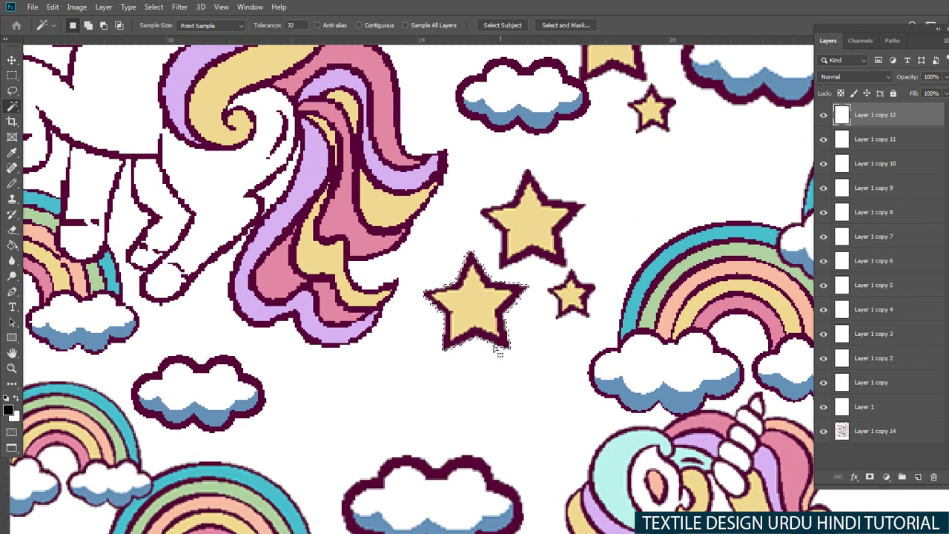
pyautogui.press('v')
pyautogui.moveTo(490, 297)
pyautogui.keyDown('alt'); pyautogui.mouseDown()
pyautogui.moveTo(548, 402)
pyautogui.moveTo(407, 390)
pyautogui.moveTo(417, 381)
pyautogui.mouseUp(); pyautogui.keyUp('alt')
pyautogui.keyDown('alt'); pyautogui.moveTo(416, 382); pyautogui.dragTo(326, 422); pyautogui.keyUp('alt')
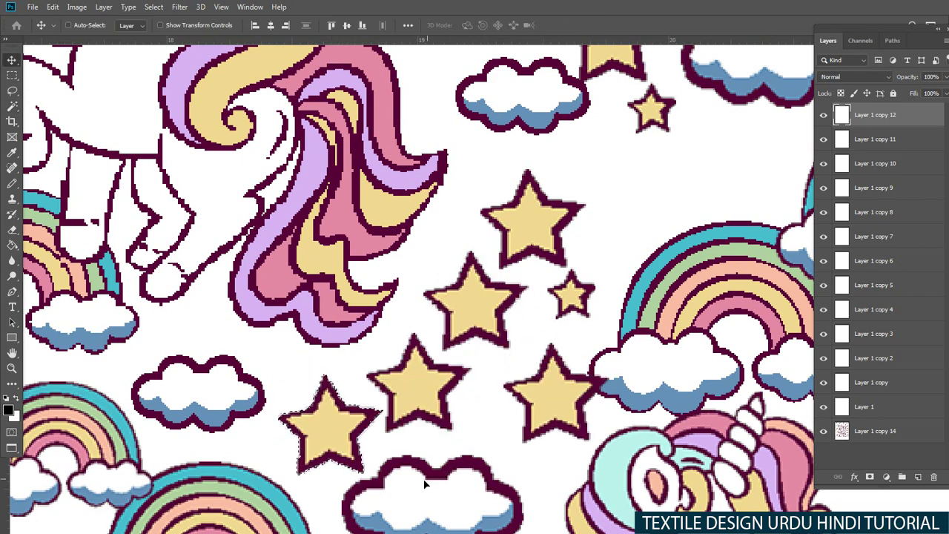
# Step: Rotate the selected star copy about 34 degrees
pyautogui.hotkey('ctrl', 't')
pyautogui.moveTo(397, 452); pyautogui.dragTo(437, 393)
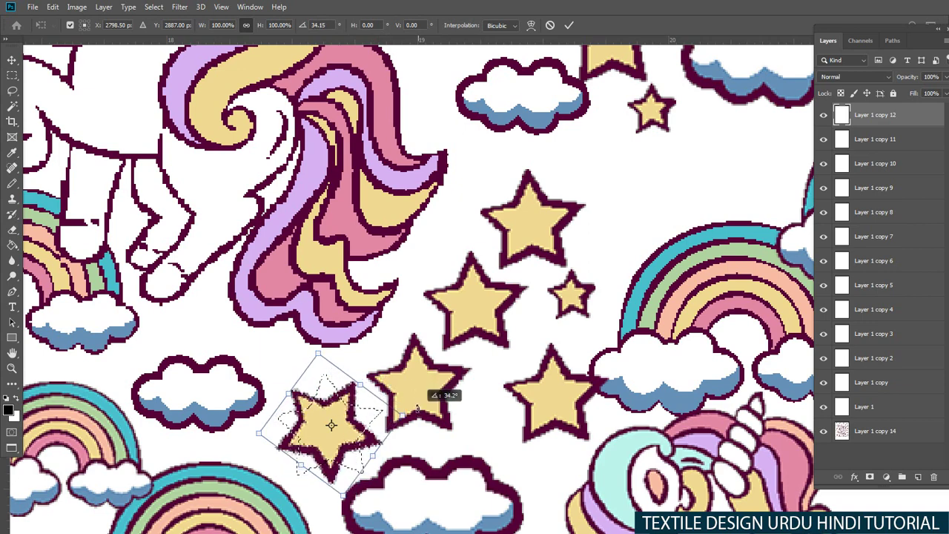
pyautogui.press('Return')
pyautogui.scroll(-1, 366, 397)
pyautogui.scroll(-2, 310, 398)
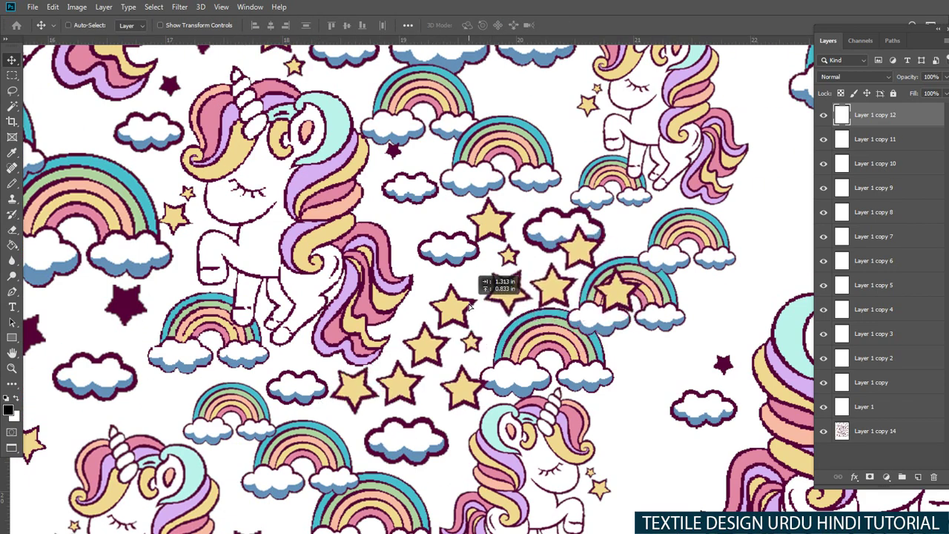
# Step: Place another star copy up and right beside the rainbow, then zoom out to the whole document
pyautogui.moveTo(355, 400)
pyautogui.keyDown('alt'); pyautogui.mouseDown()
pyautogui.moveTo(505, 315)
pyautogui.moveTo(598, 284)
pyautogui.mouseUp(); pyautogui.keyUp('alt')
pyautogui.hotkey('ctrl', 't')
pyautogui.press('Return')
pyautogui.hotkey('ctrl', 't')
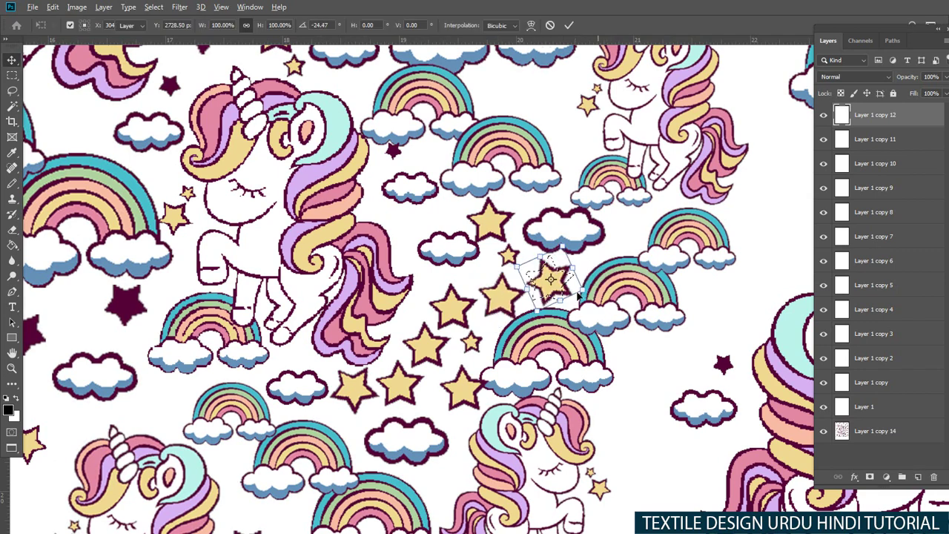
pyautogui.press('Return')
pyautogui.moveTo(528, 272); pyautogui.dragTo(606, 224)
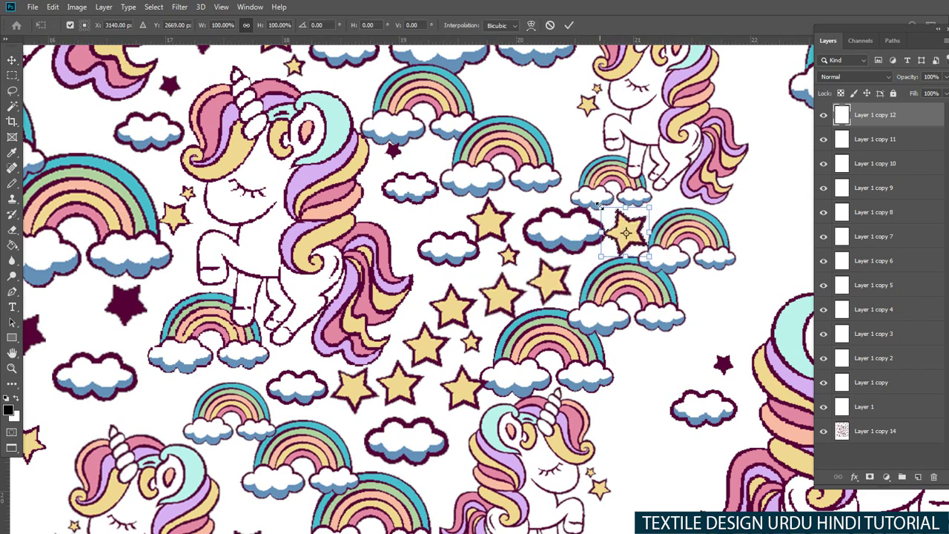
pyautogui.hotkey('ctrl', '-')
pyautogui.hotkey('ctrl', '-')
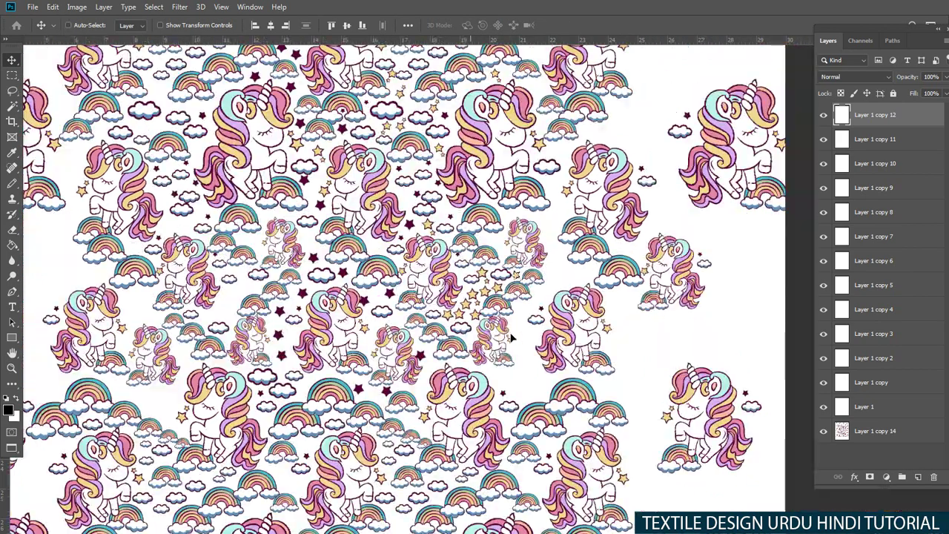
pyautogui.hotkey('ctrl', '-')
pyautogui.hotkey('ctrl', '-')
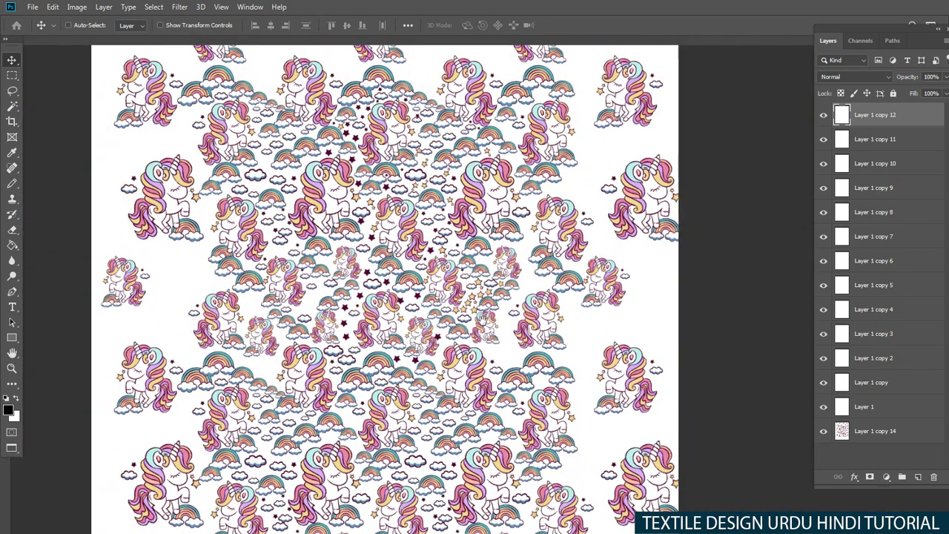
pyautogui.scroll(2, 504, 341)
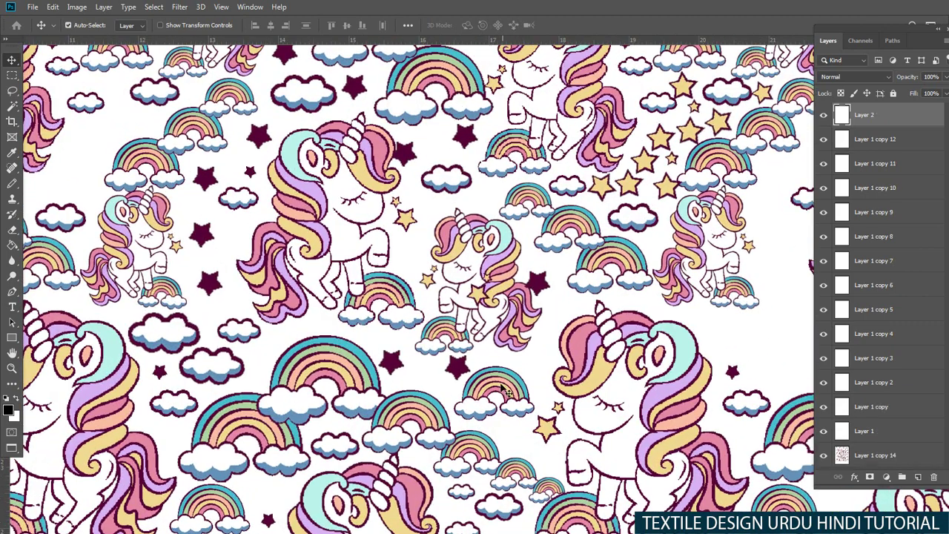
# Step: Drop a star copy into a gap, delete the small star by the unicorn's leg, and shrink the yellow star
pyautogui.moveTo(364, 315); pyautogui.dragTo(315, 333)
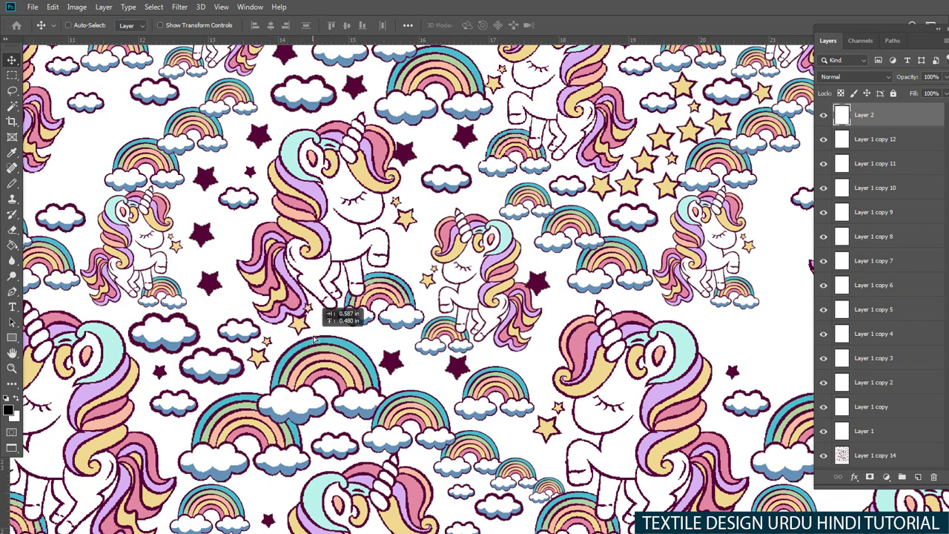
pyautogui.scroll(2, 315, 333)
pyautogui.scroll(2, 315, 334)
pyautogui.press('l')
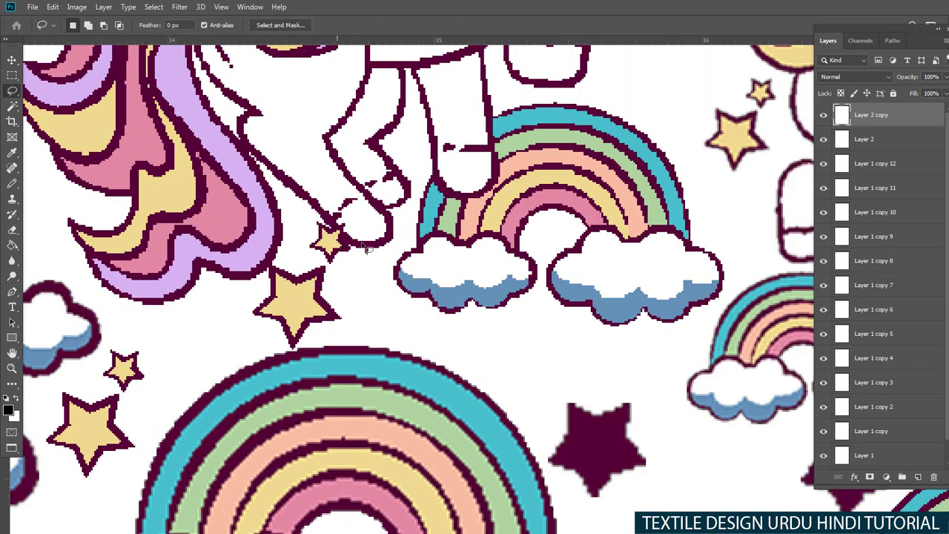
pyautogui.moveTo(365, 259); pyautogui.dragTo(365, 259)
pyautogui.press('Delete')
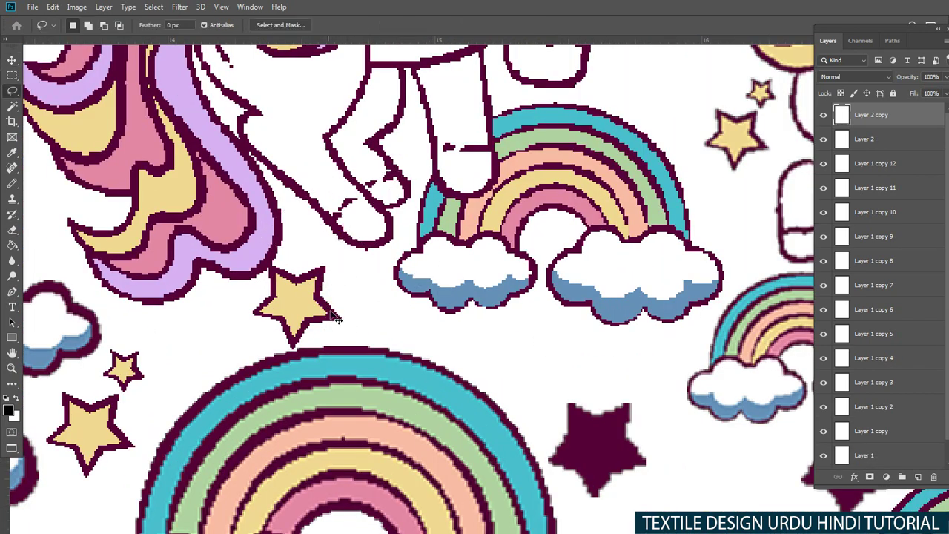
pyautogui.hotkey('ctrl', 't')
pyautogui.moveTo(338, 347); pyautogui.dragTo(324, 307)
pyautogui.press('Return')
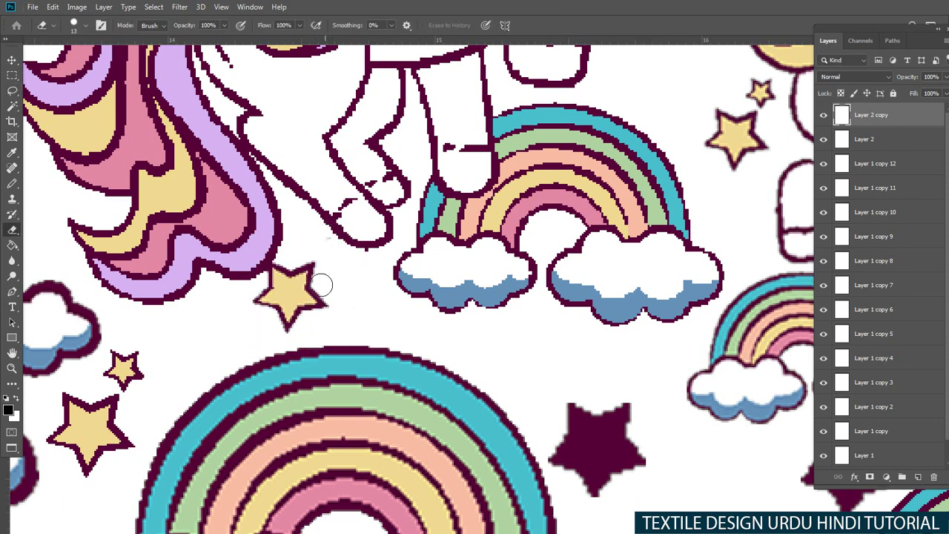
# Step: Duplicate the star into the lower-left gap and another empty gap
pyautogui.press('v')
pyautogui.moveTo(319, 278); pyautogui.dragTo(222, 319)
pyautogui.scroll(5, 359, 326)
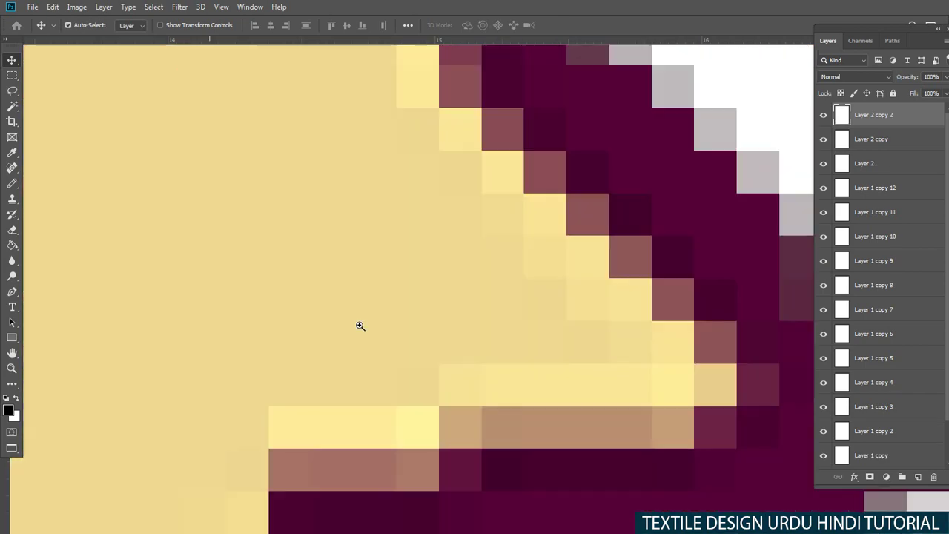
pyautogui.scroll(-6, 360, 325)
pyautogui.moveTo(460, 341)
pyautogui.mouseDown()
pyautogui.moveTo(407, 353)
pyautogui.moveTo(561, 328)
pyautogui.moveTo(475, 337)
pyautogui.mouseUp()
pyautogui.scroll(5, 407, 353)
pyautogui.scroll(-5, 501, 353)
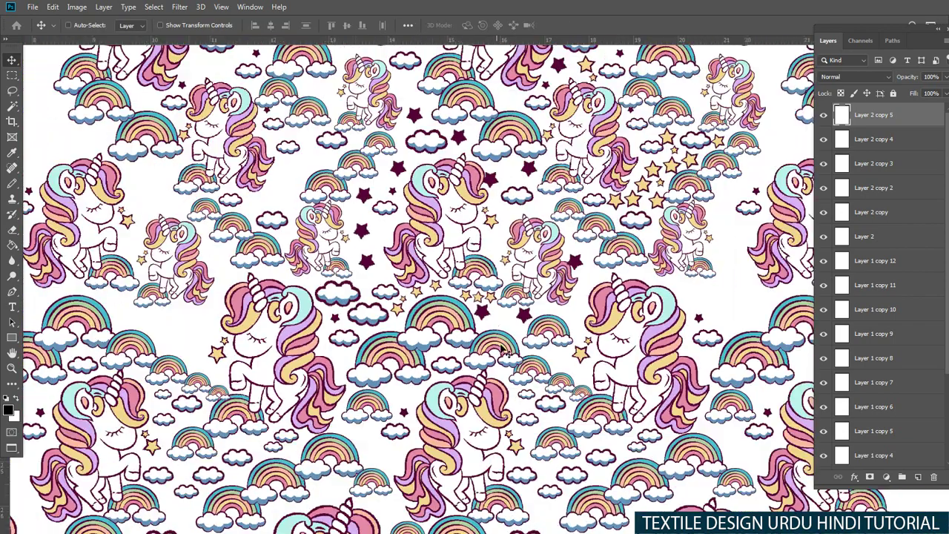
pyautogui.scroll(2, 467, 304)
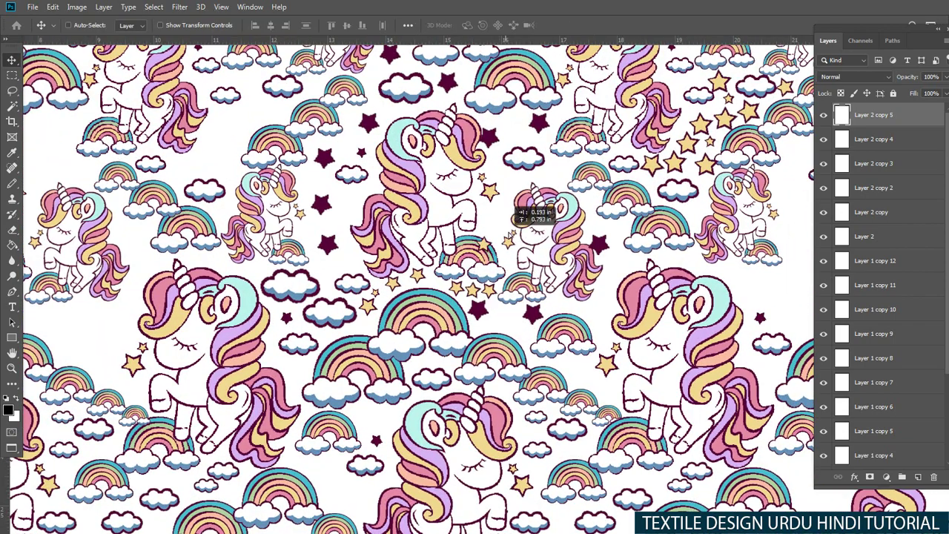
# Step: Place and transform more star copies in the upper gaps near the unicorns
pyautogui.moveTo(523, 215)
pyautogui.mouseDown()
pyautogui.moveTo(495, 227)
pyautogui.moveTo(499, 236)
pyautogui.mouseUp()
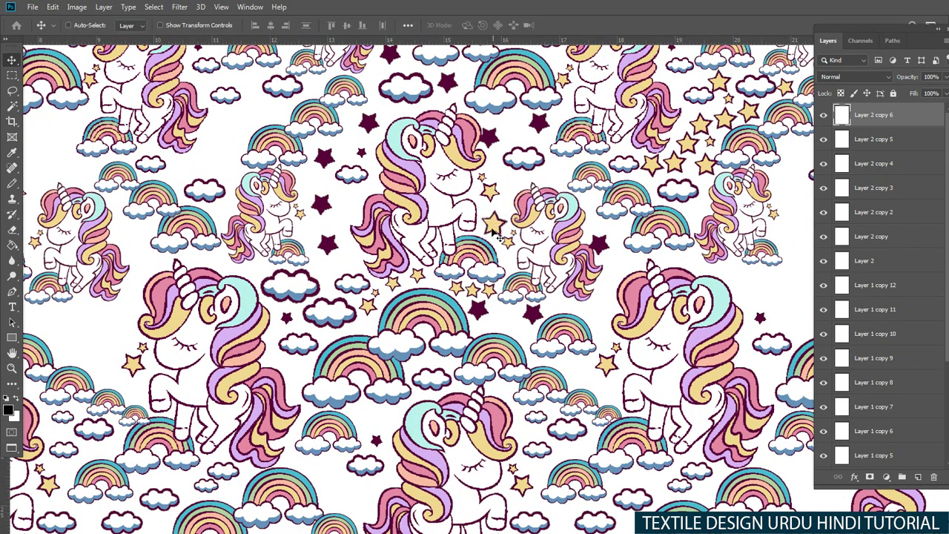
pyautogui.moveTo(577, 142)
pyautogui.mouseDown()
pyautogui.moveTo(561, 154)
pyautogui.moveTo(517, 146)
pyautogui.mouseUp()
pyautogui.hotkey('ctrl', 't')
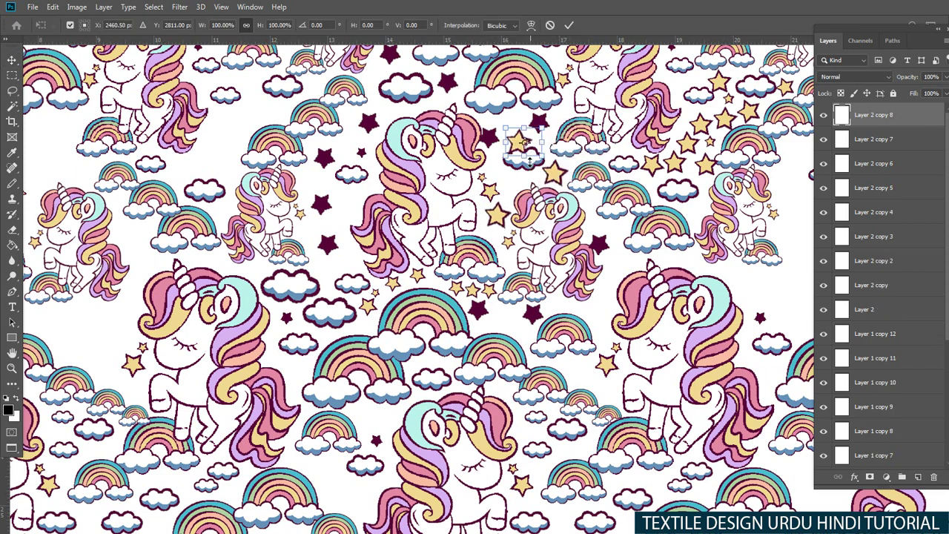
pyautogui.press('Return')
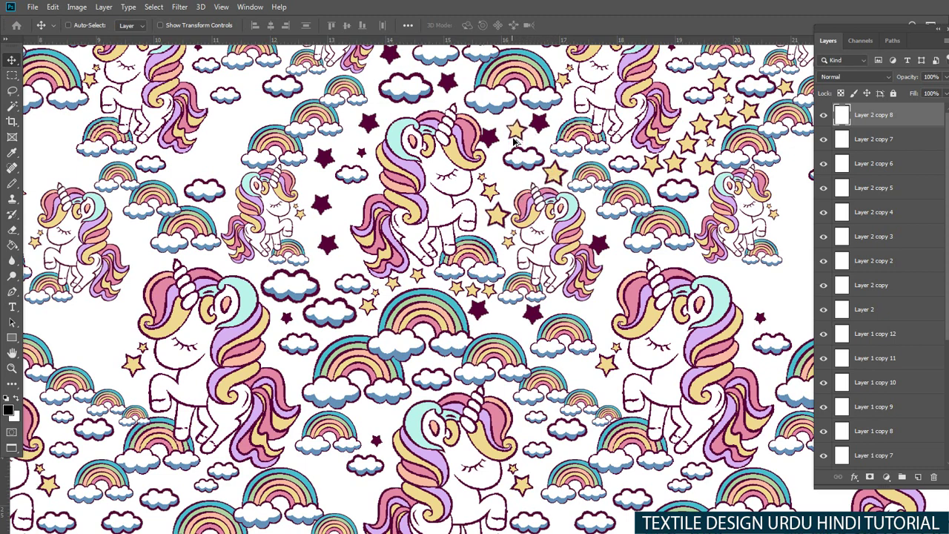
pyautogui.moveTo(513, 140)
pyautogui.keyDown('alt'); pyautogui.mouseDown()
pyautogui.moveTo(619, 259)
pyautogui.moveTo(595, 234)
pyautogui.mouseUp(); pyautogui.keyUp('alt')
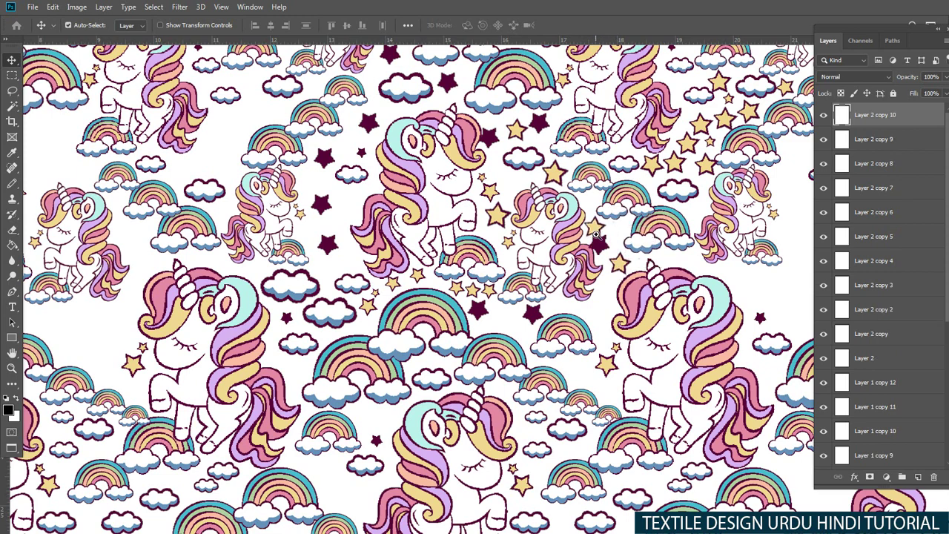
pyautogui.scroll(5, 595, 235)
pyautogui.hotkey('ctrl', 't')
pyautogui.press('Return')
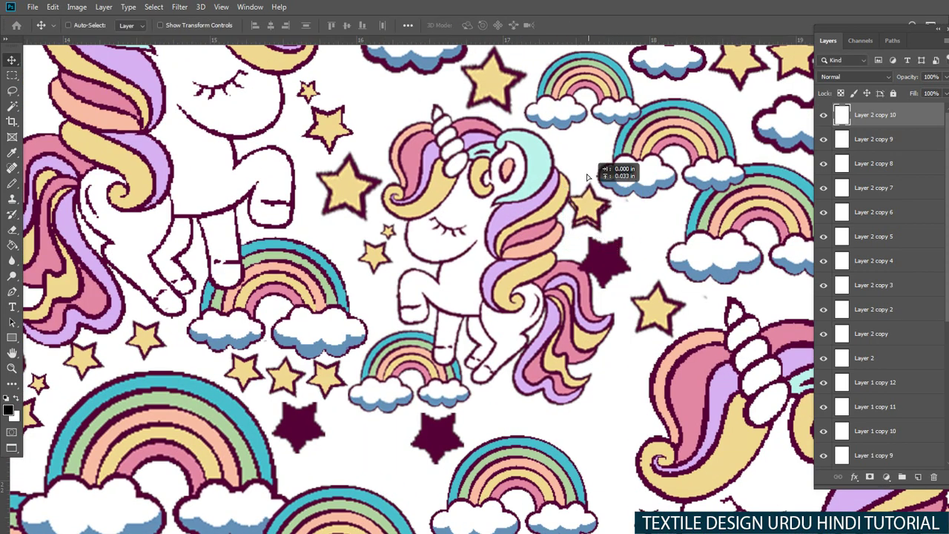
# Step: Move a new star copy beside the small unicorn and scale it
pyautogui.moveTo(593, 226)
pyautogui.keyDown('alt'); pyautogui.mouseDown()
pyautogui.moveTo(593, 159)
pyautogui.moveTo(619, 165)
pyautogui.mouseUp(); pyautogui.keyUp('alt')
pyautogui.hotkey('ctrl', 't')
pyautogui.press('Return')
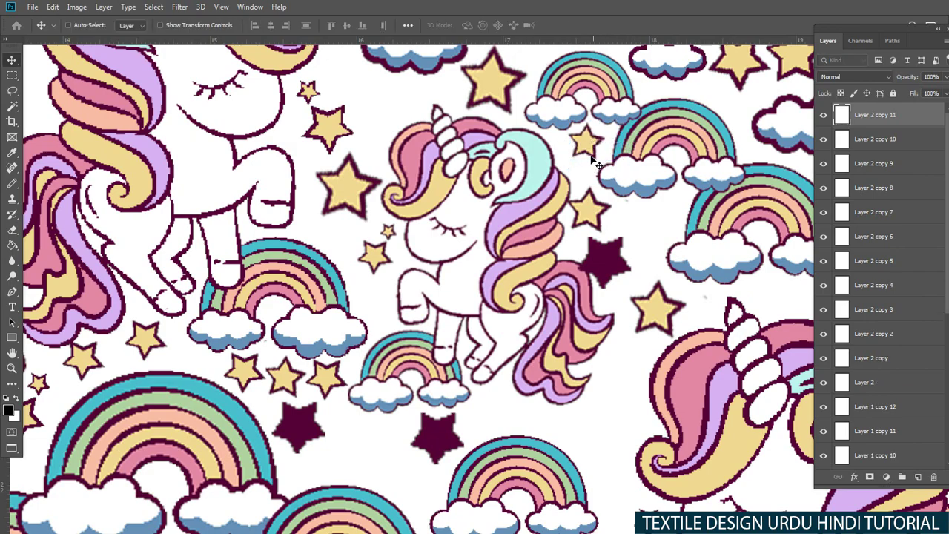
pyautogui.scroll(-4, 593, 177)
pyautogui.scroll(-1, 564, 223)
pyautogui.scroll(-1, 556, 232)
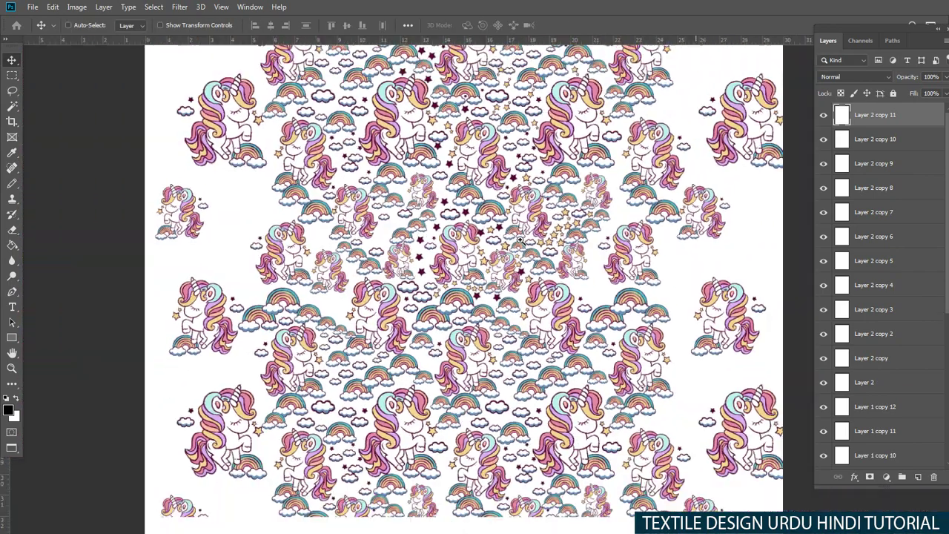
pyautogui.scroll(-1, 537, 261)
pyautogui.scroll(-2, 519, 261)
pyautogui.scroll(-1, 485, 263)
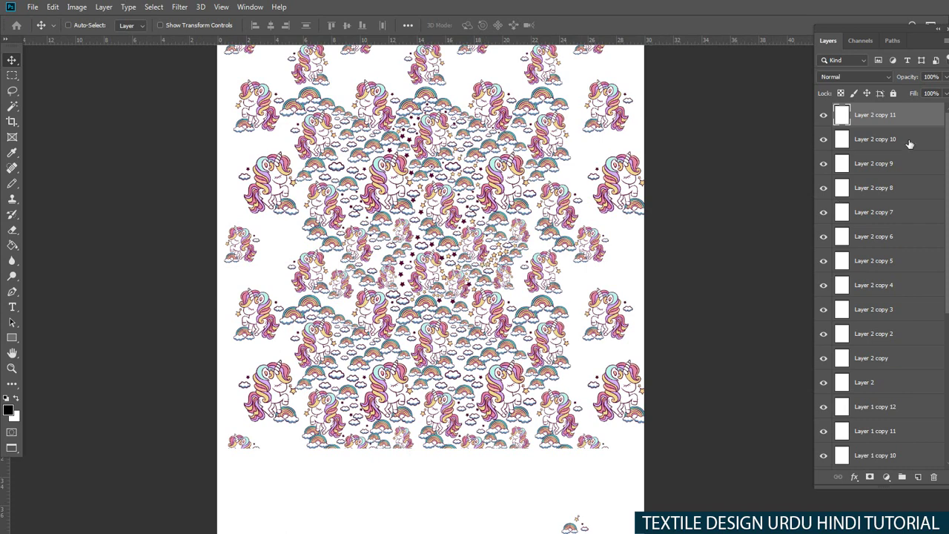
pyautogui.moveTo(947, 149); pyautogui.dragTo(943, 362)
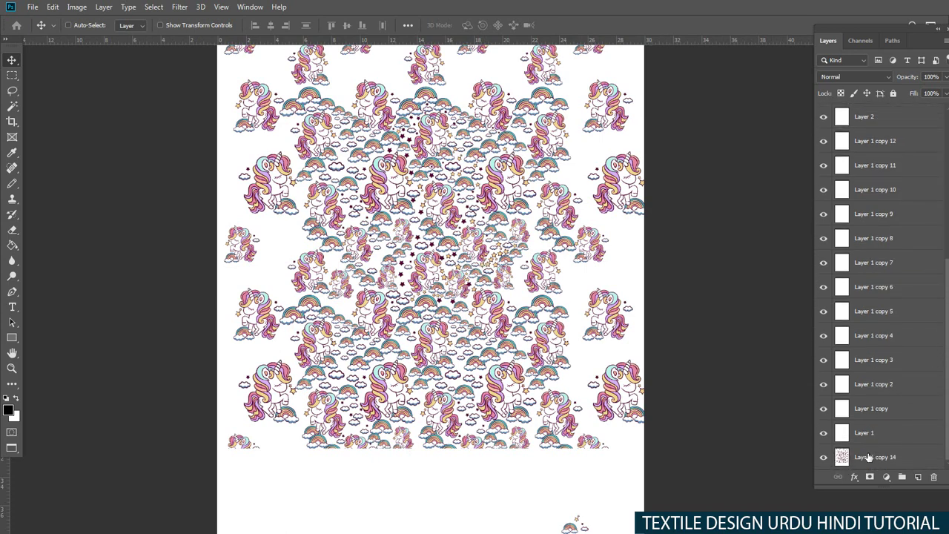
# Step: Merge all layers into one and copy the upper pattern block down to the lower canvas
pyautogui.keyDown('shift'); pyautogui.click(869, 457); pyautogui.keyUp('shift')
pyautogui.hotkey('ctrl', 'e')
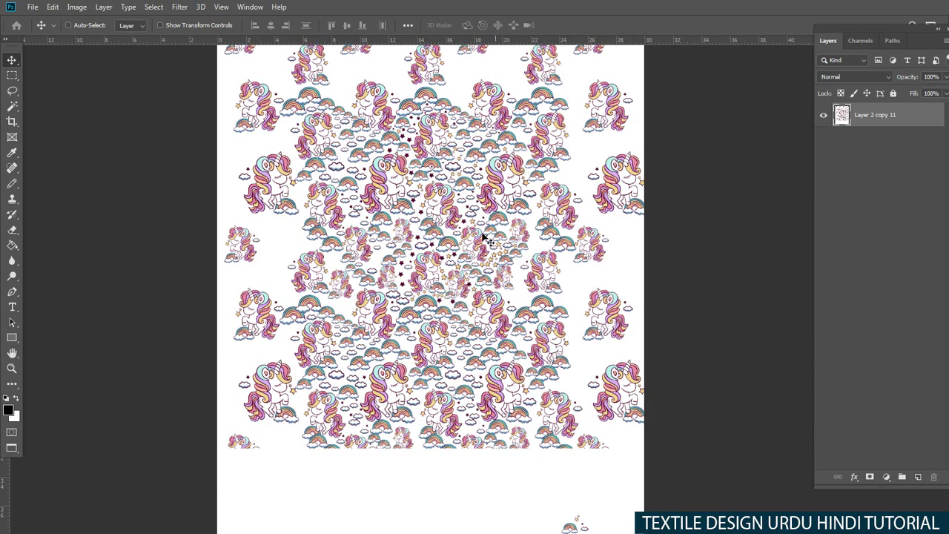
pyautogui.press('m')
pyautogui.moveTo(370, 133); pyautogui.dragTo(701, 371)
pyautogui.press('w')
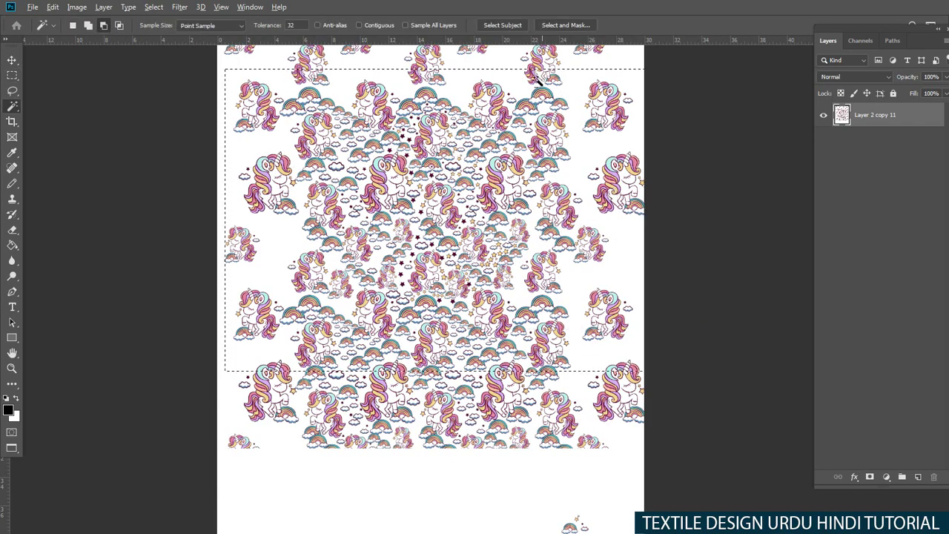
pyautogui.click(484, 101)
pyautogui.press('v')
pyautogui.moveTo(484, 101); pyautogui.dragTo(488, 281)
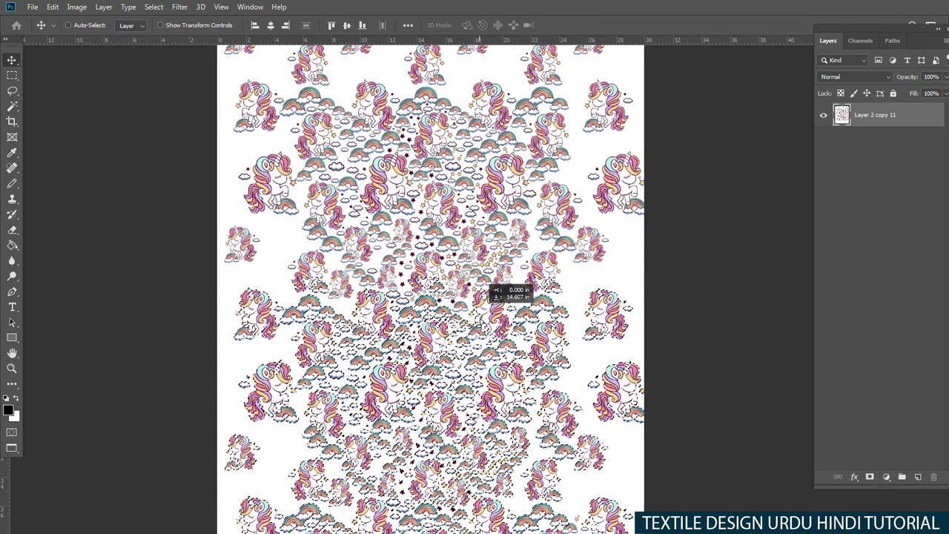
# Step: Nudge the copied pattern block so it lines up
pyautogui.scroll(5, 671, 311)
pyautogui.scroll(4, 670, 311)
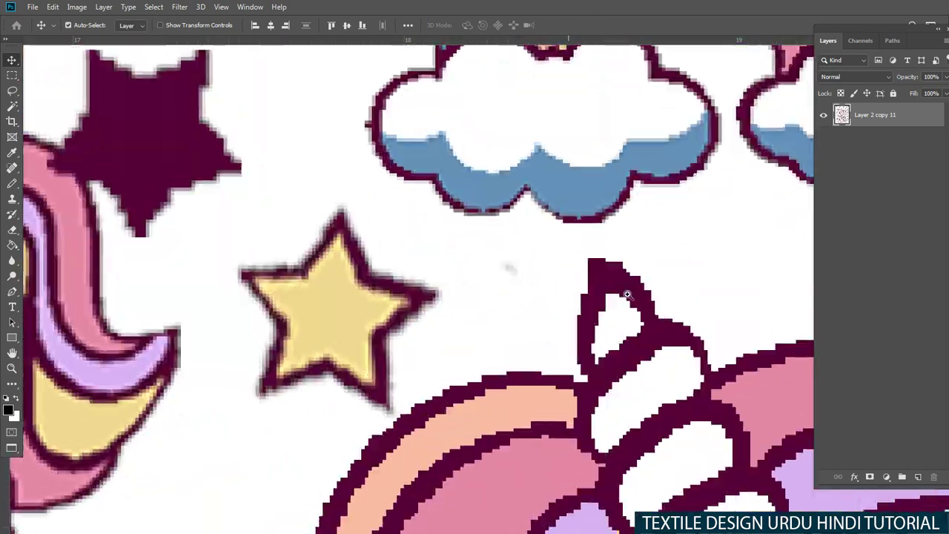
pyautogui.scroll(3, 671, 312)
pyautogui.moveTo(671, 311); pyautogui.dragTo(672, 317)
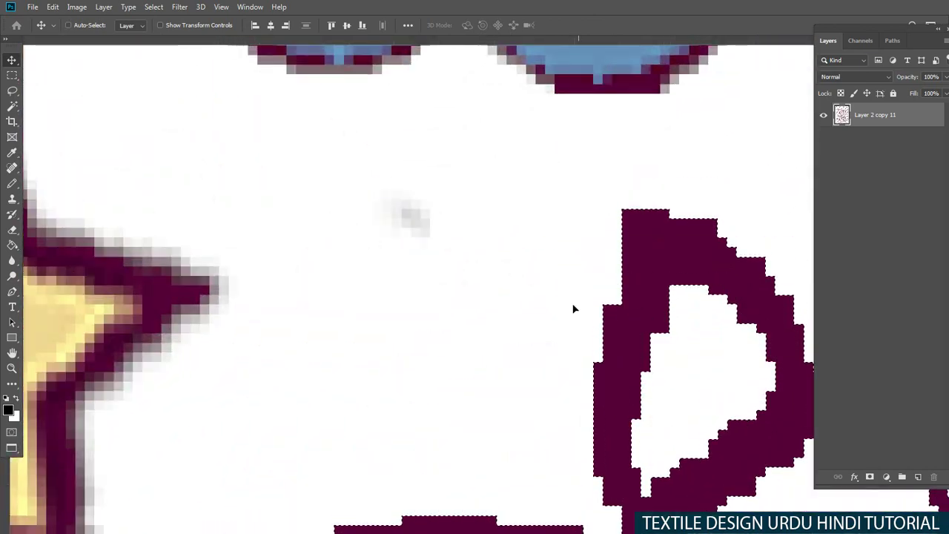
pyautogui.scroll(-3, 589, 341)
pyautogui.scroll(-4, 589, 341)
pyautogui.scroll(-3, 563, 352)
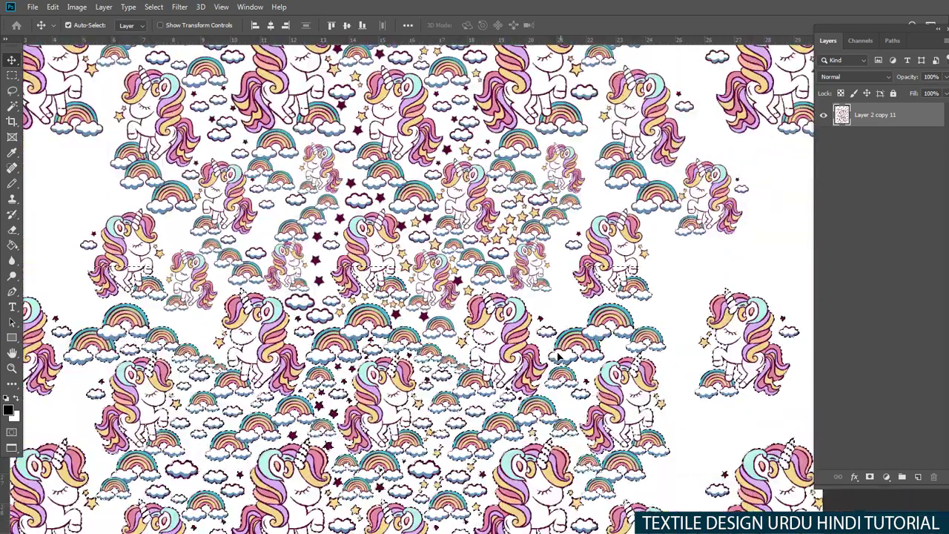
pyautogui.scroll(-3, 558, 358)
pyautogui.scroll(-1, 552, 355)
pyautogui.scroll(-2, 519, 350)
pyautogui.scroll(-1, 484, 347)
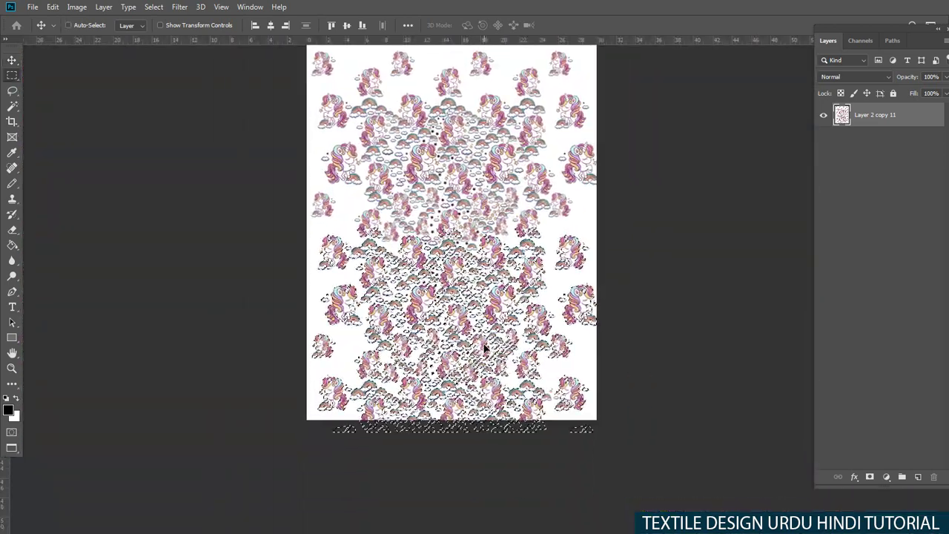
# Step: Delete a selected lower area of the pattern and deselect
pyautogui.press('m')
pyautogui.moveTo(489, 430); pyautogui.dragTo(604, 342)
pyautogui.press('Delete')
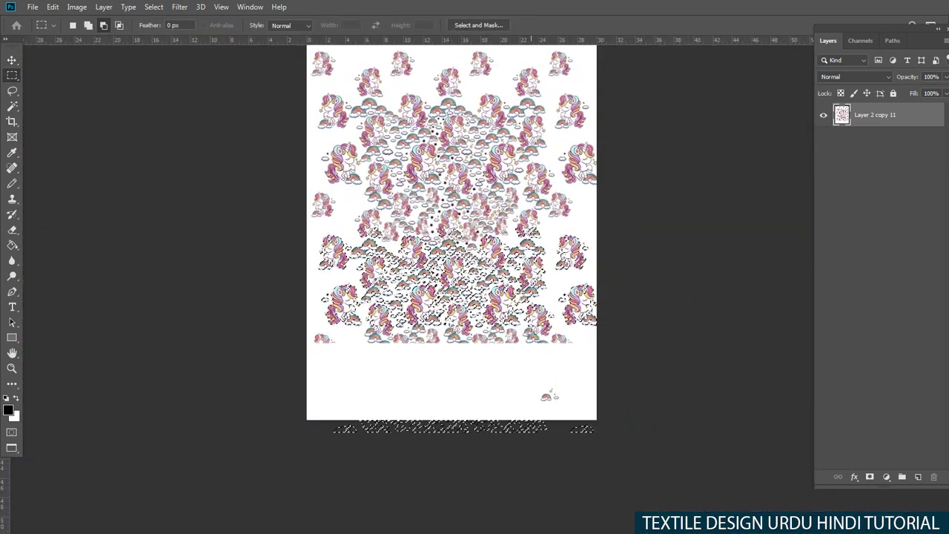
pyautogui.hotkey('ctrl', 'd')
# Step: Select a band across the pattern's lower part, move it down, then undo the move
pyautogui.moveTo(509, 337); pyautogui.dragTo(509, 423)
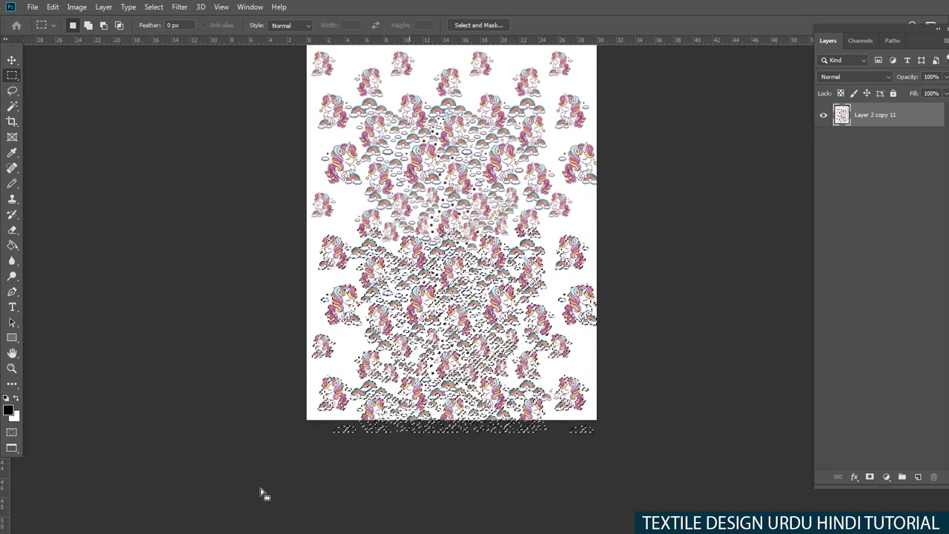
pyautogui.moveTo(261, 495); pyautogui.dragTo(618, 348)
pyautogui.scroll(1, 492, 304)
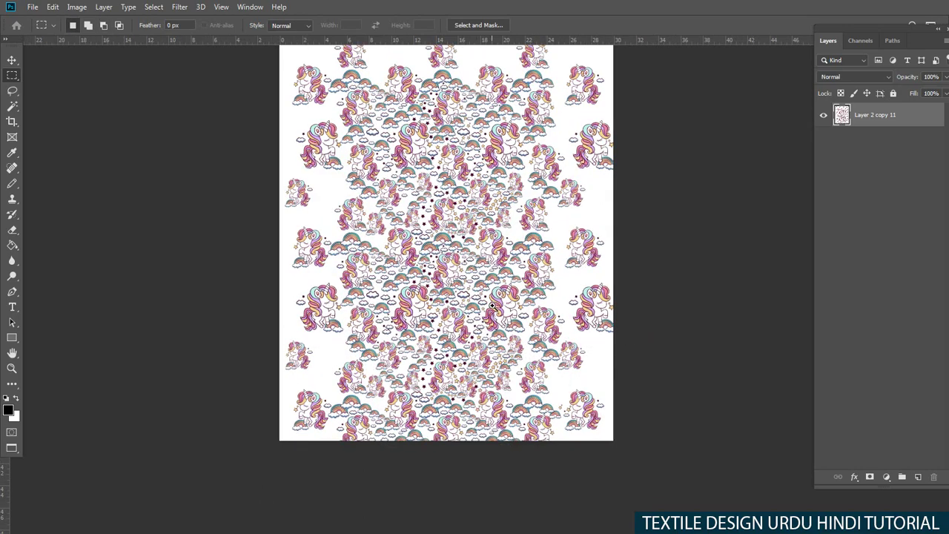
pyautogui.scroll(-2, 493, 335)
pyautogui.hotkey('ctrl', 'z')
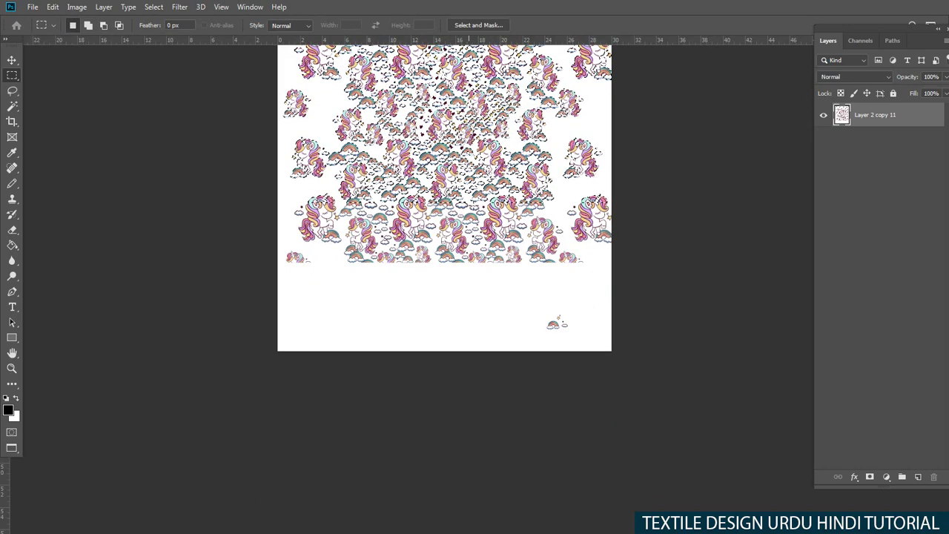
pyautogui.moveTo(486, 242); pyautogui.dragTo(333, 359)
pyautogui.click(645, 269)
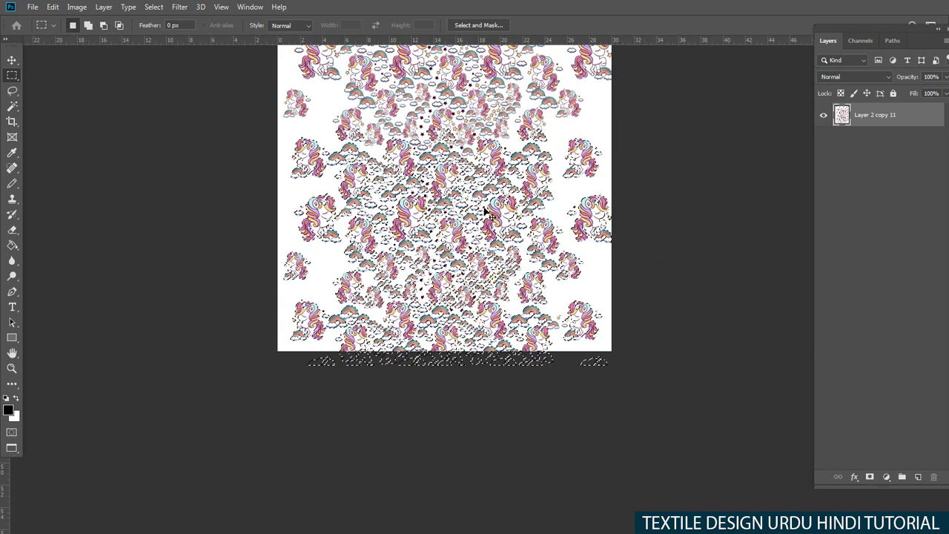
pyautogui.hotkey('ctrl', 'z')
pyautogui.hotkey('ctrl', 'z')
# Step: Move the selected pattern band further down the canvas
pyautogui.scroll(3, 468, 159)
pyautogui.press('v')
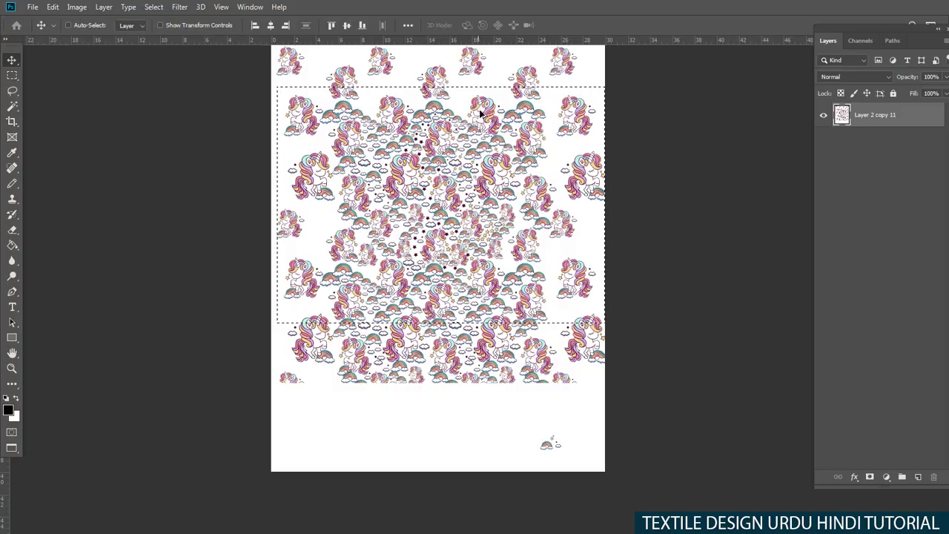
pyautogui.moveTo(484, 115); pyautogui.dragTo(485, 256)
pyautogui.moveTo(486, 302); pyautogui.dragTo(486, 311)
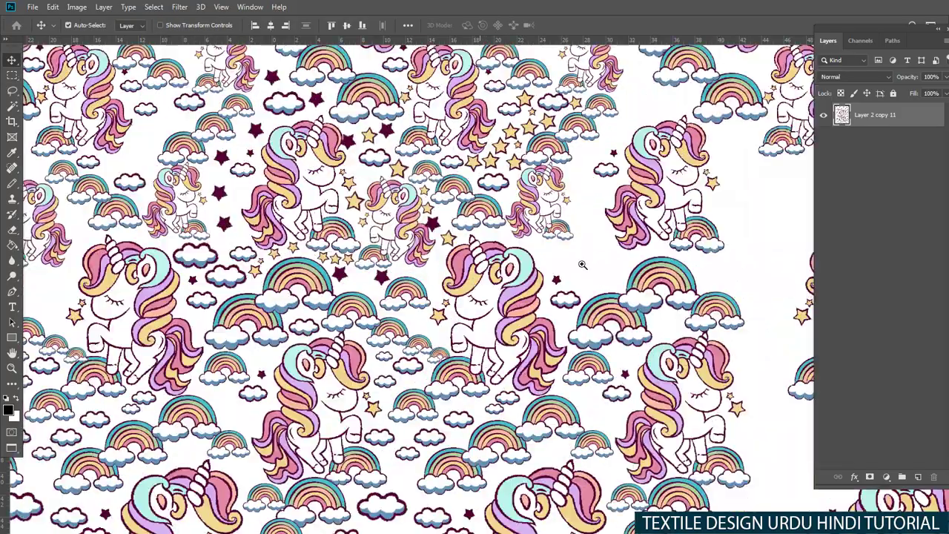
pyautogui.scroll(8, 413, 193)
pyautogui.moveTo(414, 193)
pyautogui.mouseDown()
pyautogui.moveTo(409, 223)
pyautogui.moveTo(407, 169)
pyautogui.mouseUp()
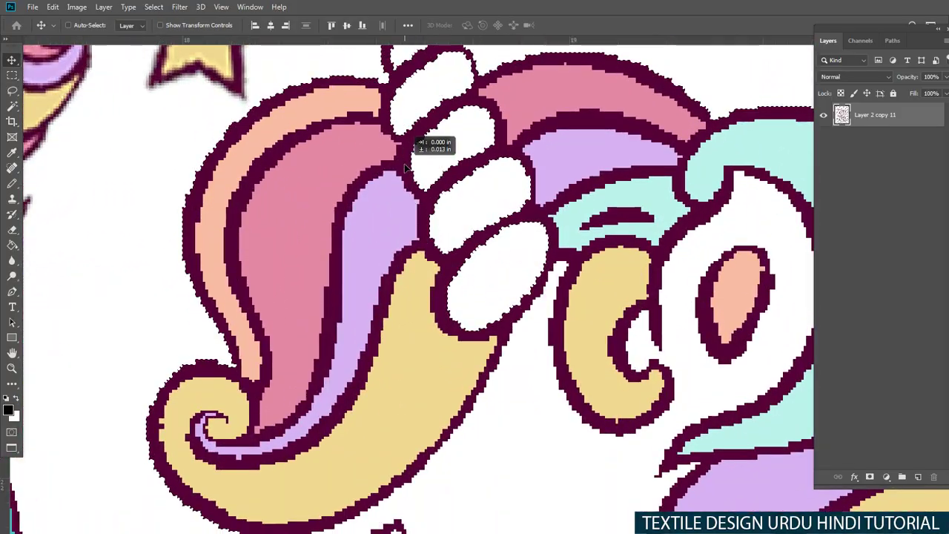
pyautogui.scroll(-10, 301, 223)
# Step: Draw a small rectangular selection and check the pattern's fit across the canvas
pyautogui.press('m')
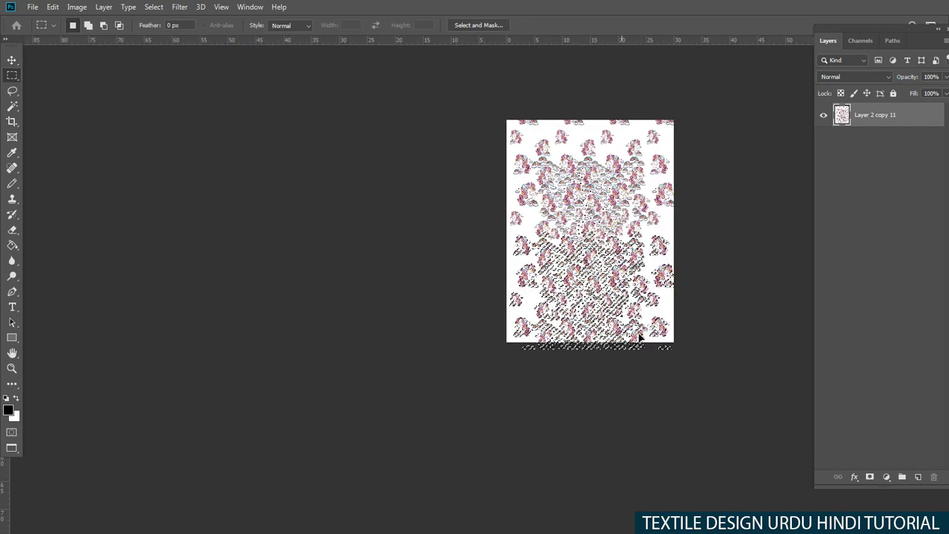
pyautogui.moveTo(566, 291); pyautogui.dragTo(719, 307)
pyautogui.scroll(3, 635, 304)
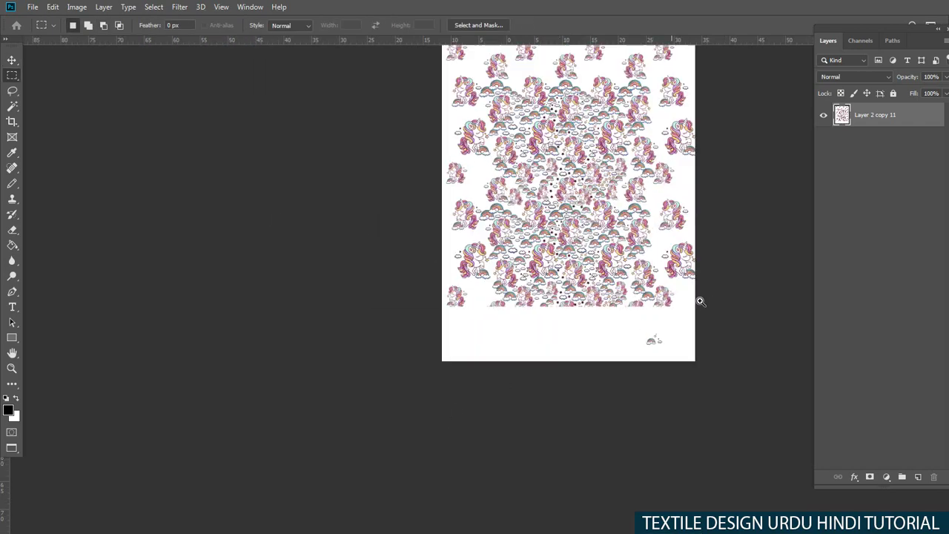
pyautogui.scroll(2, 569, 328)
pyautogui.scroll(1, 569, 328)
pyautogui.scroll(-3, 445, 311)
pyautogui.hotkey('ctrl', 'r')
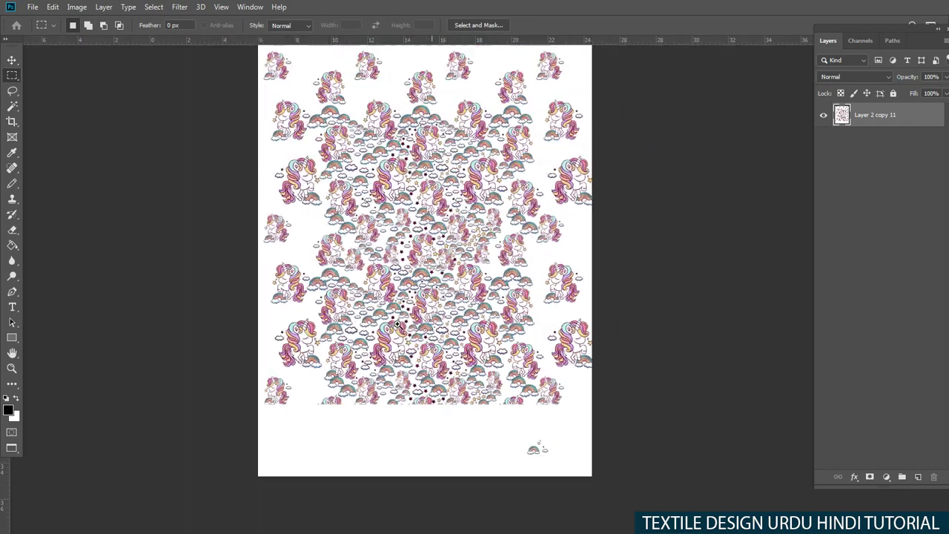
pyautogui.scroll(-1, 408, 307)
pyautogui.scroll(1, 409, 307)
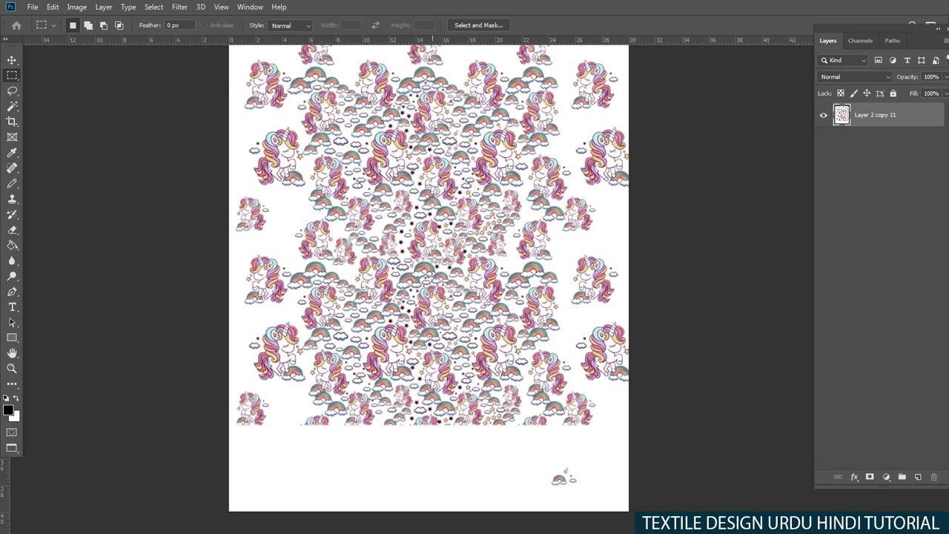
pyautogui.scroll(1, 444, 268)
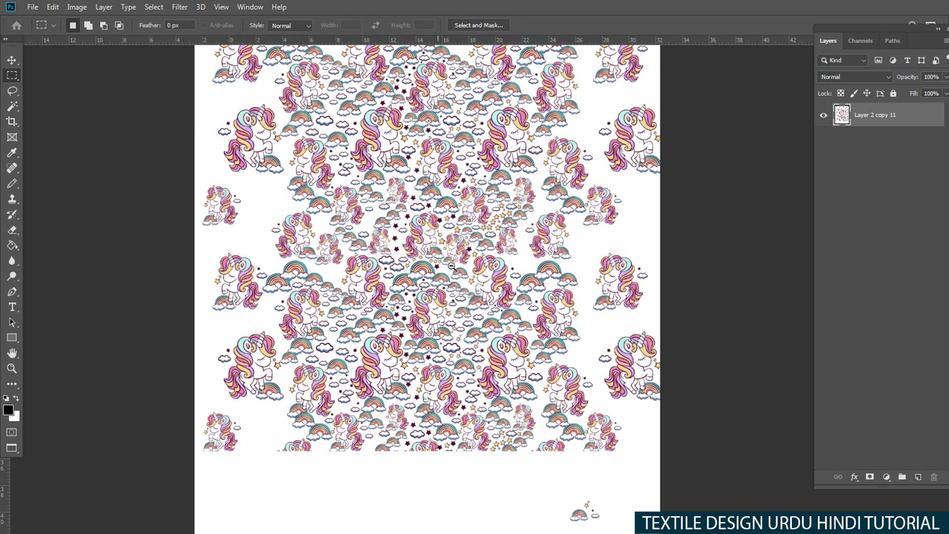
pyautogui.scroll(1, 451, 266)
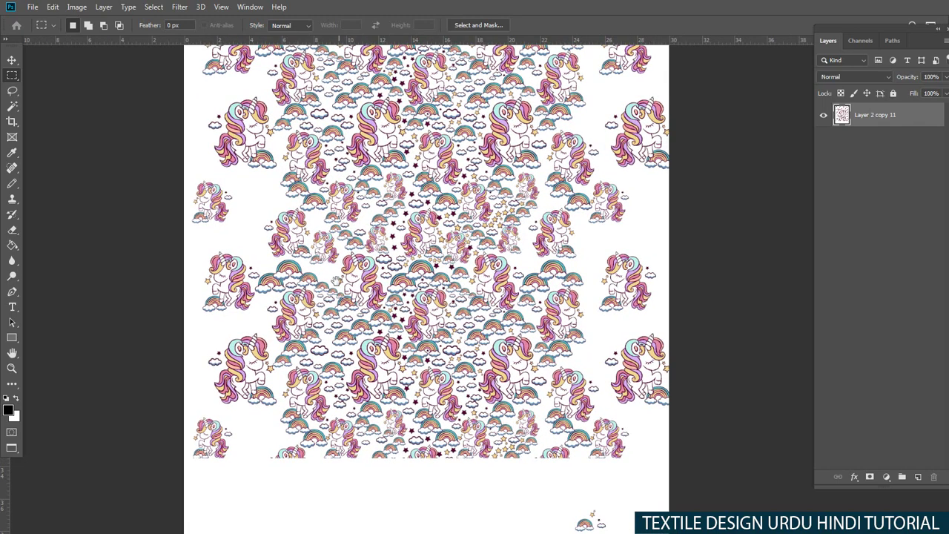
# Step: Add a vertical guide at about 12.3 inches and check which layer holds the star
pyautogui.moveTo(4, 483); pyautogui.dragTo(386, 421)
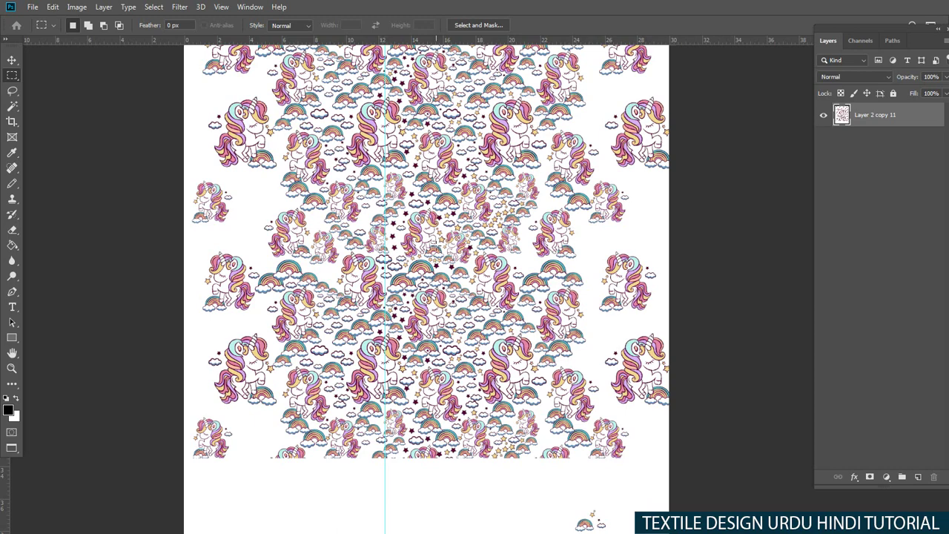
pyautogui.scroll(3, 492, 386)
pyautogui.scroll(3, 578, 379)
pyautogui.press('v')
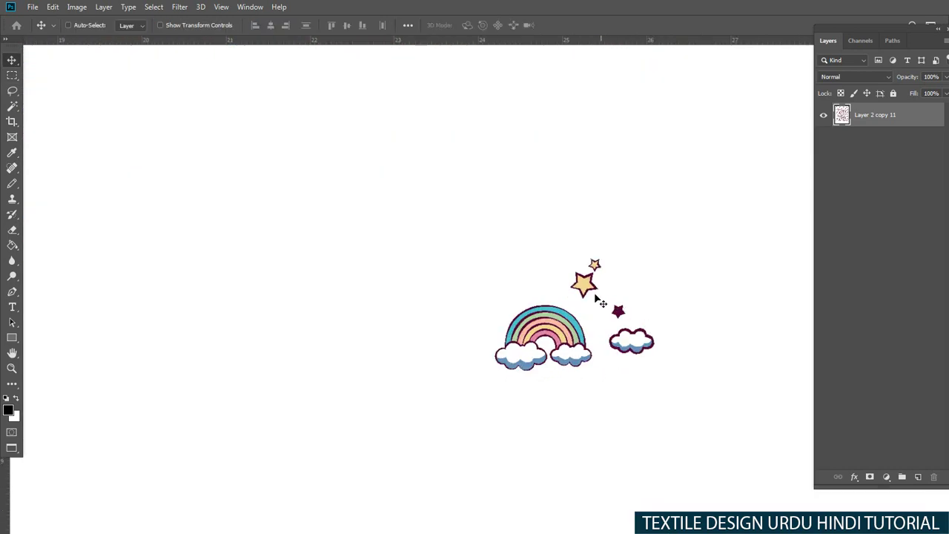
pyautogui.rightClick(595, 297)
pyautogui.click(599, 297)
# Step: Lasso the yellow stars above the small rainbow and bring more pattern into view
pyautogui.press('l')
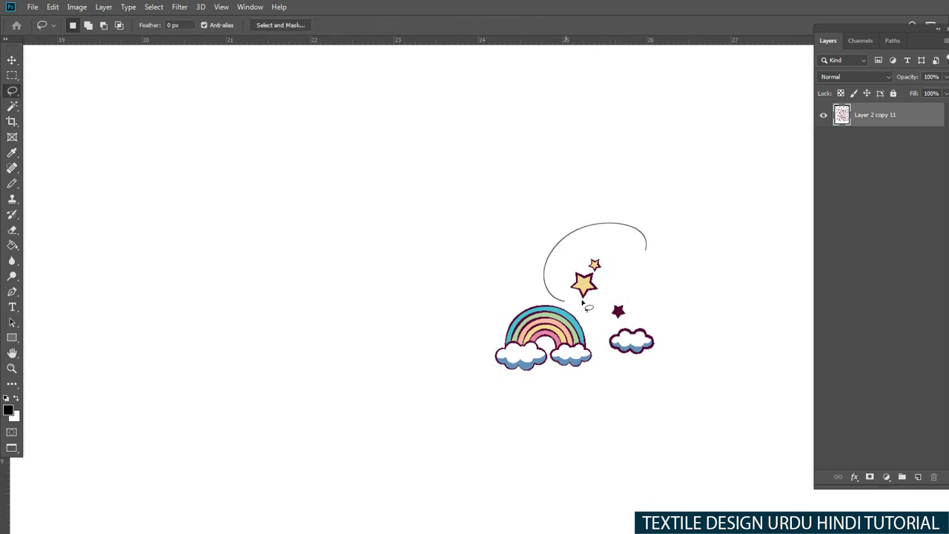
pyautogui.moveTo(583, 304); pyautogui.dragTo(597, 304)
pyautogui.press('v')
pyautogui.scroll(-5, 423, 254)
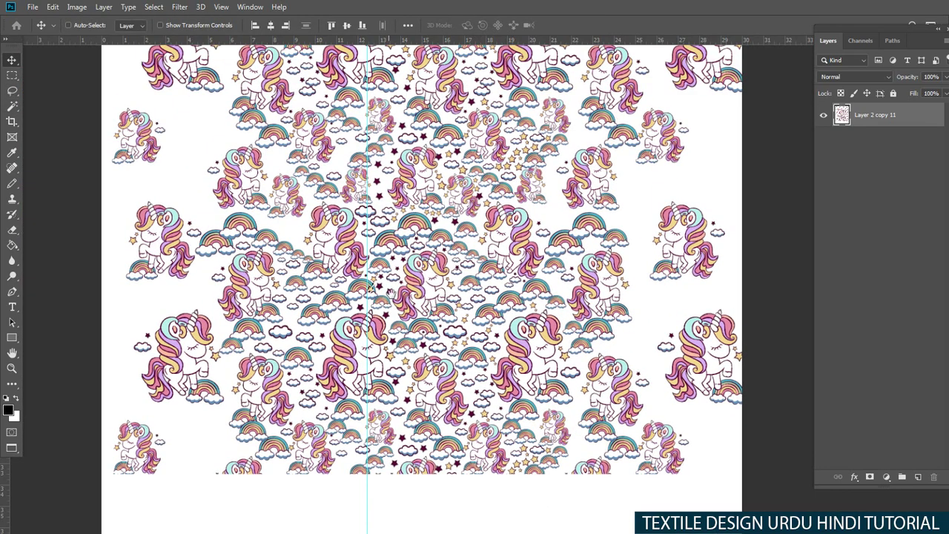
pyautogui.moveTo(520, 400); pyautogui.dragTo(588, 533)
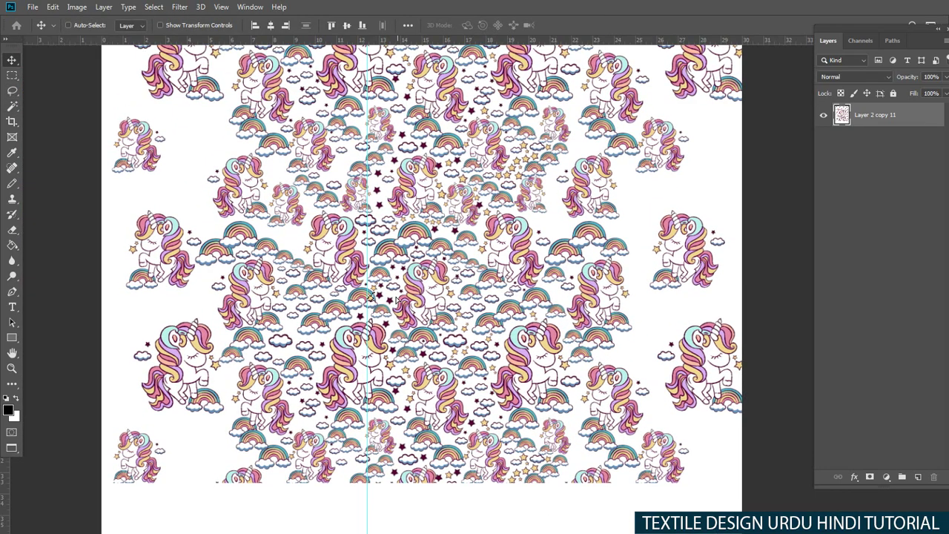
pyautogui.scroll(2, 396, 298)
pyautogui.scroll(2, 395, 298)
pyautogui.scroll(2, 415, 275)
pyautogui.scroll(3, 445, 244)
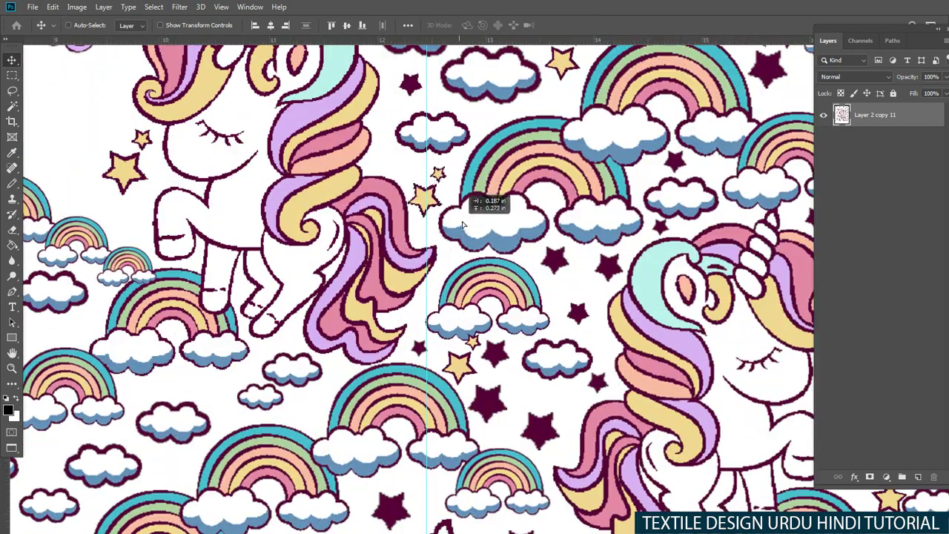
pyautogui.scroll(1, 463, 224)
pyautogui.scroll(-2, 445, 212)
pyautogui.scroll(-2, 434, 204)
pyautogui.scroll(1, 425, 196)
# Step: Place a copy of the stars into a gap and enlarge it to about 122.56%
pyautogui.moveTo(463, 224)
pyautogui.mouseDown()
pyautogui.moveTo(425, 197)
pyautogui.moveTo(412, 202)
pyautogui.mouseUp()
pyautogui.moveTo(335, 204); pyautogui.dragTo(411, 243)
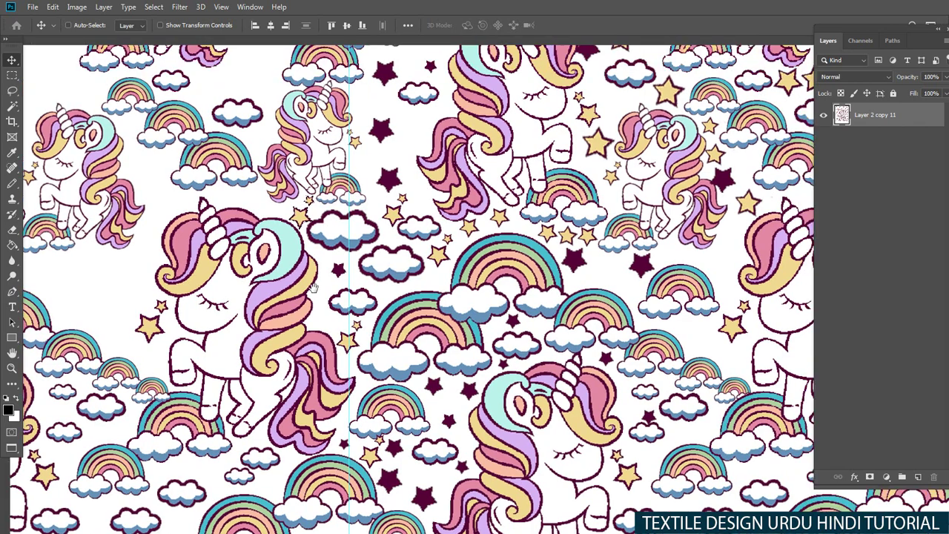
pyautogui.hotkey('ctrl', 't')
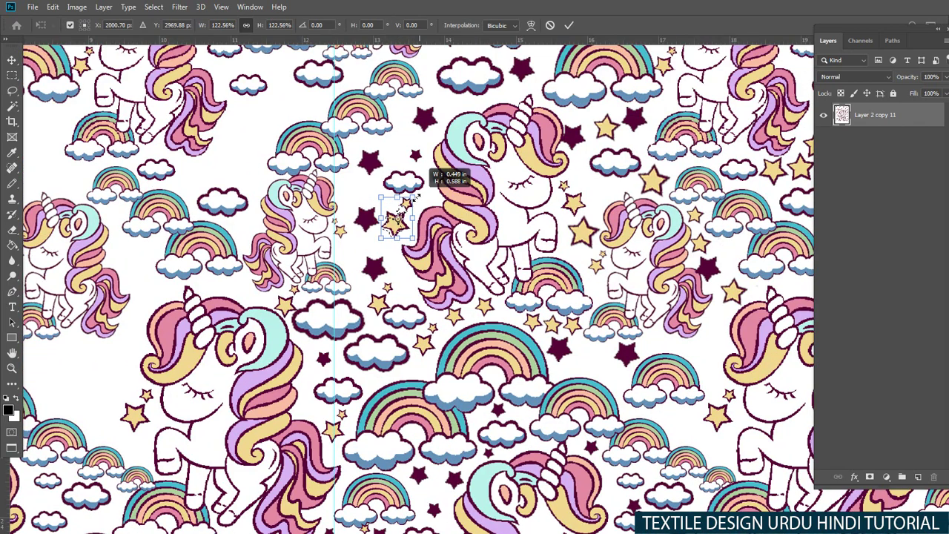
pyautogui.press('Return')
pyautogui.scroll(-2, 408, 155)
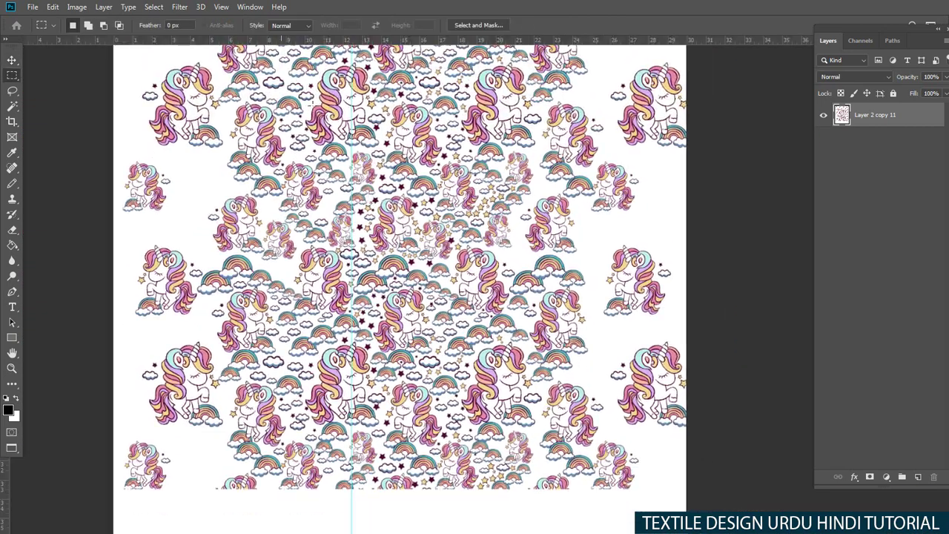
# Step: Copy the central pattern block 6.94 inches right, then zoom in and out to inspect
pyautogui.press('v')
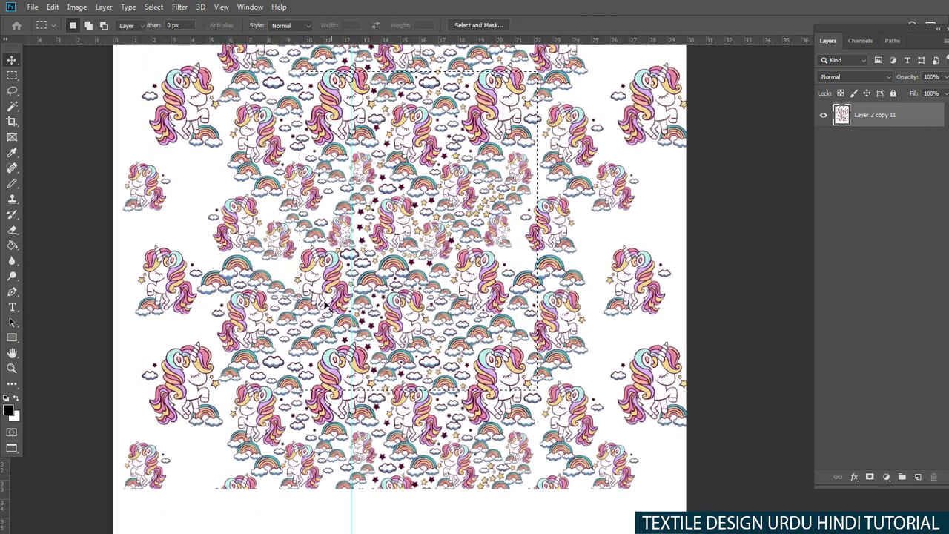
pyautogui.moveTo(314, 277); pyautogui.dragTo(494, 276)
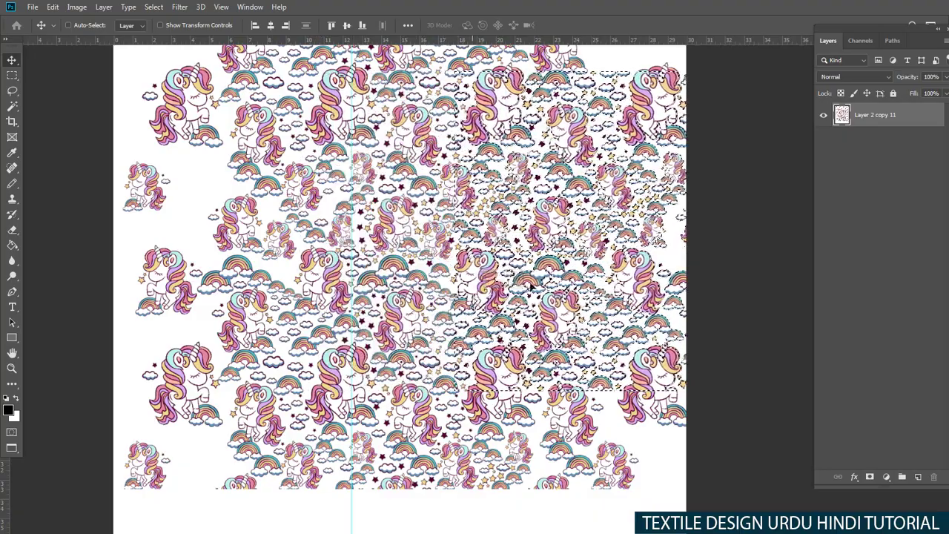
pyautogui.hotkey('ctrl', '+')
pyautogui.hotkey('ctrl', '+')
pyautogui.hotkey('ctrl', '+')
pyautogui.scroll(2, 434, 250)
pyautogui.scroll(2, 420, 244)
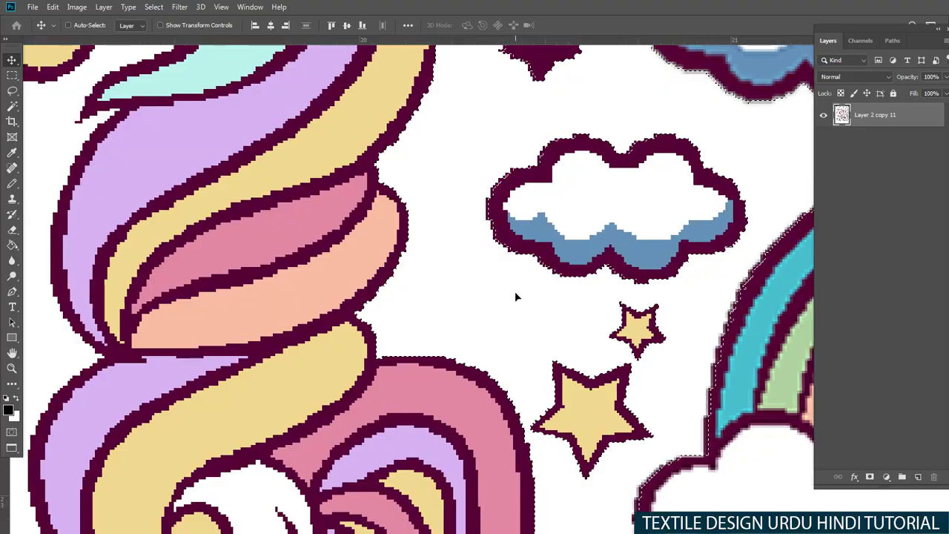
pyautogui.hotkey('ctrl', '-')
pyautogui.hotkey('ctrl', '-')
pyautogui.hotkey('ctrl', '-')
pyautogui.hotkey('ctrl', '-')
pyautogui.hotkey('ctrl', '+')
pyautogui.hotkey('ctrl', '+')
pyautogui.hotkey('ctrl', '+')
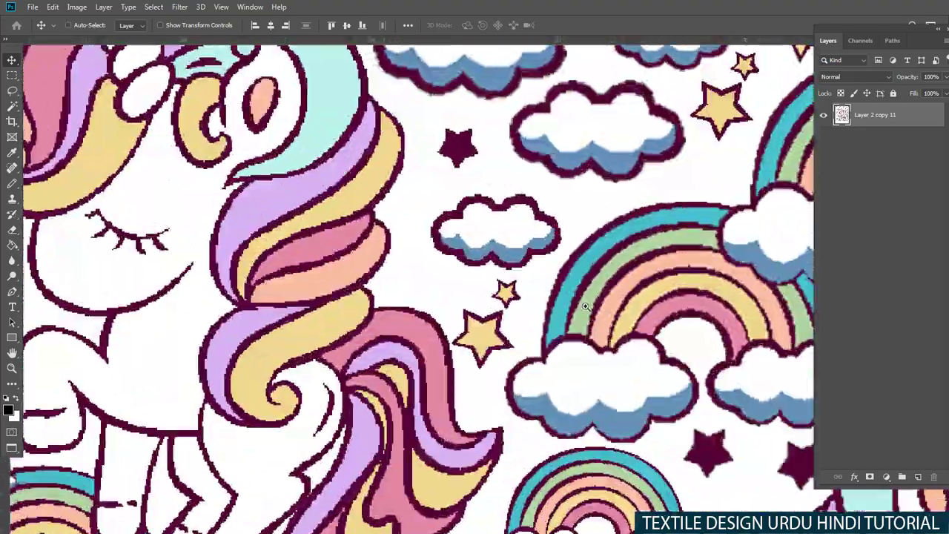
pyautogui.hotkey('ctrl', '-')
pyautogui.hotkey('ctrl', '-')
pyautogui.hotkey('ctrl', '-')
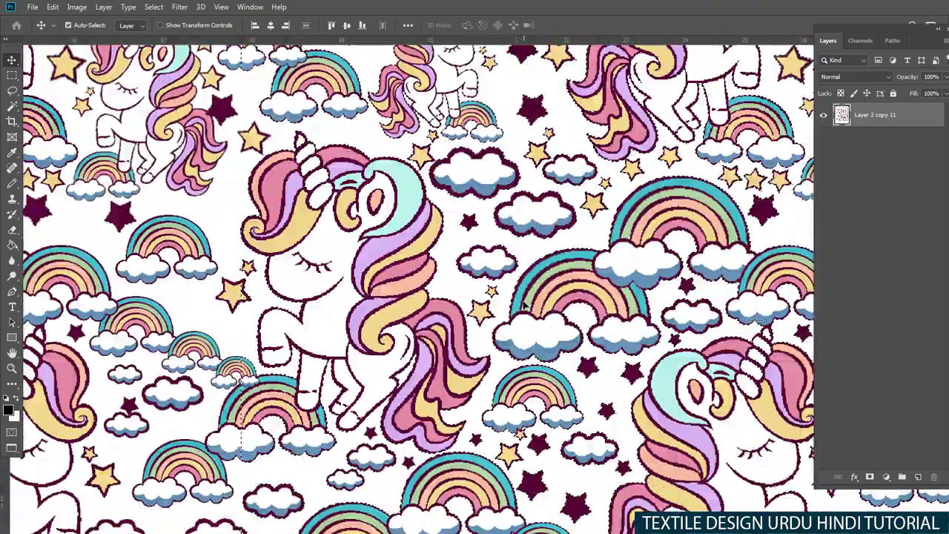
pyautogui.hotkey('ctrl', '-')
pyautogui.hotkey('ctrl', '-')
pyautogui.hotkey('ctrl', '-')
pyautogui.hotkey('ctrl', '-')
pyautogui.hotkey('ctrl', '+')
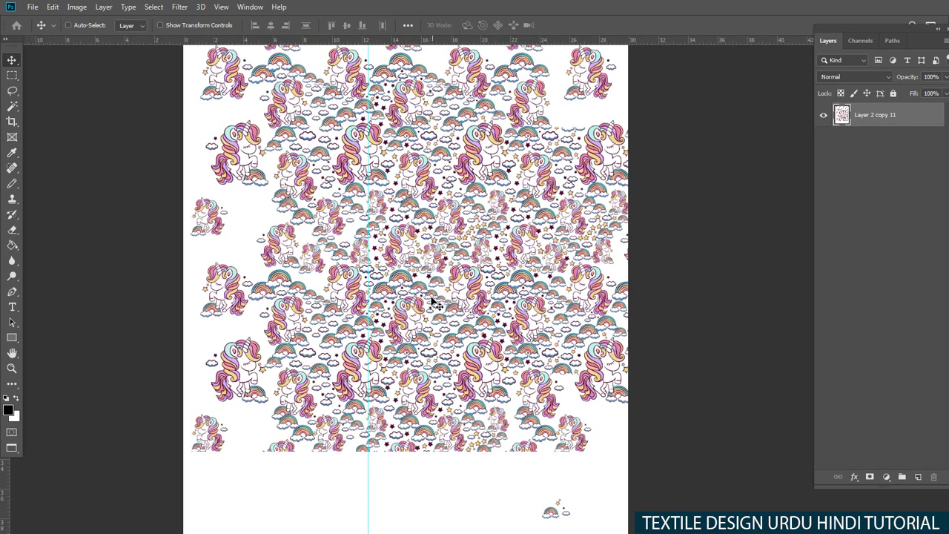
# Step: Marquee the pattern spilling into the document's left half and clear it
pyautogui.press('m')
pyautogui.scroll(-2, 269, 241)
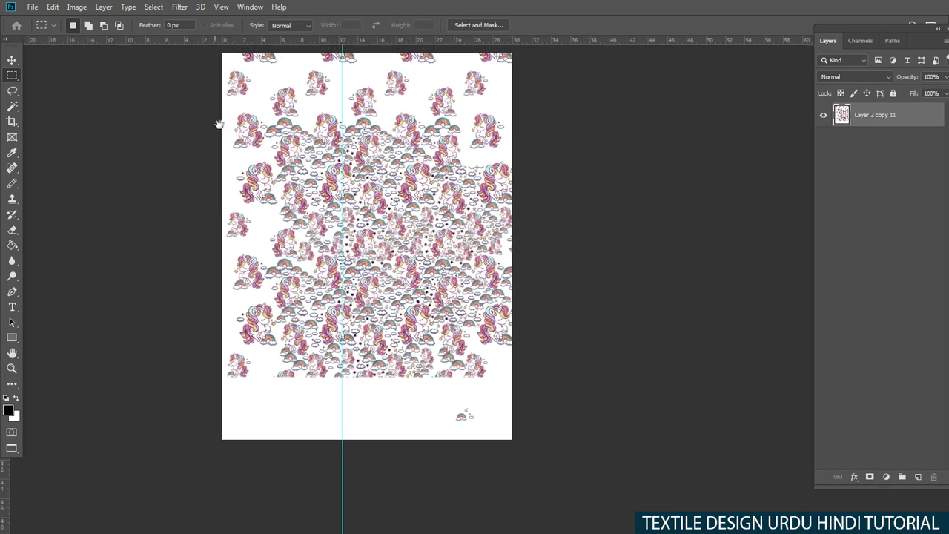
pyautogui.moveTo(215, 97); pyautogui.dragTo(373, 461)
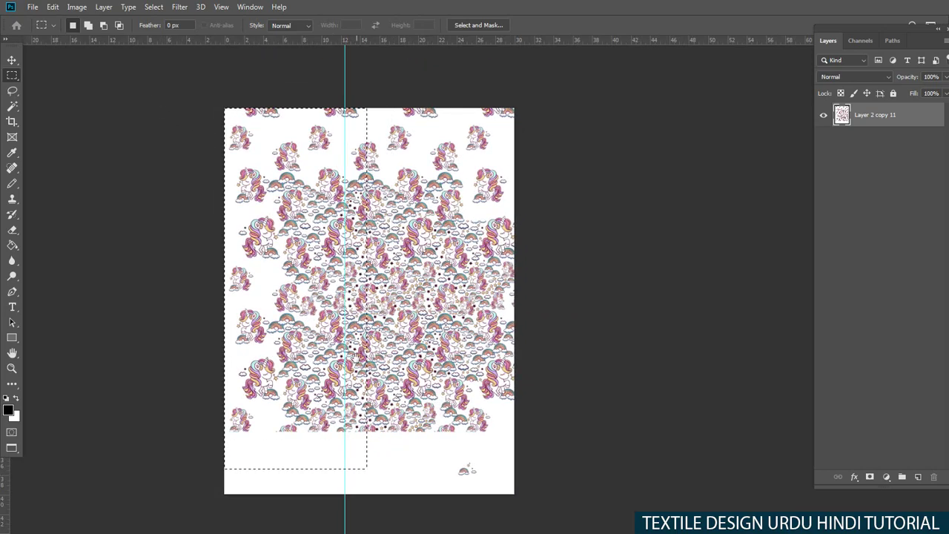
pyautogui.scroll(5, 313, 314)
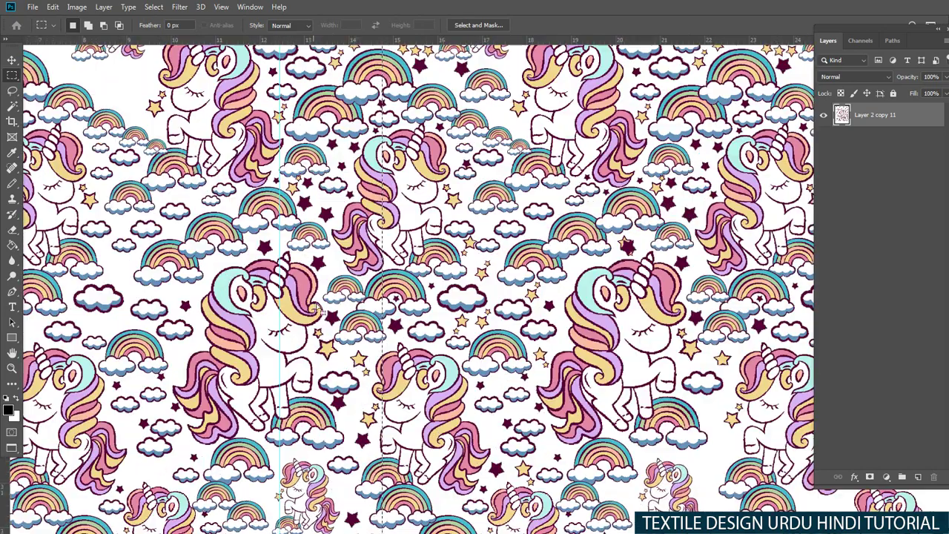
pyautogui.scroll(2, 320, 311)
pyautogui.scroll(2, 296, 289)
pyautogui.scroll(1, 245, 256)
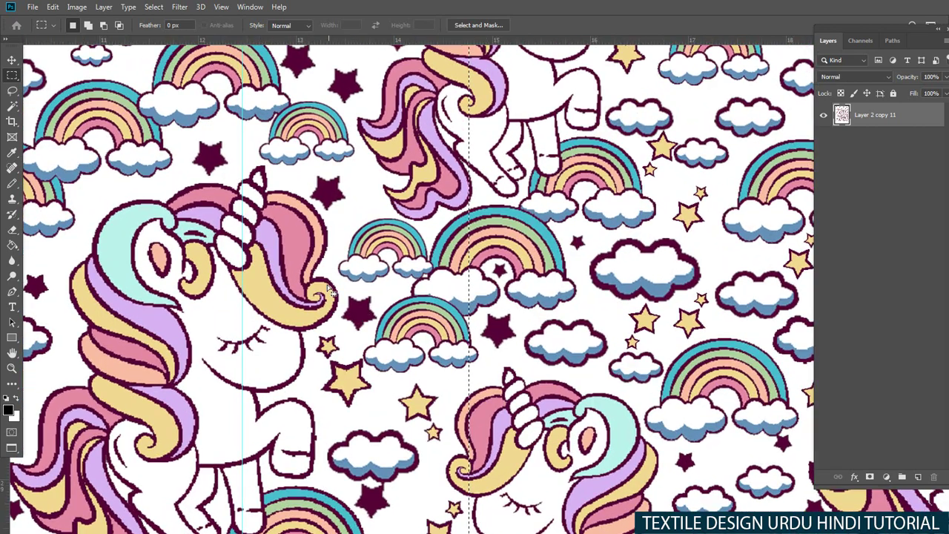
pyautogui.moveTo(373, 319); pyautogui.dragTo(282, 337)
pyautogui.scroll(4, 330, 312)
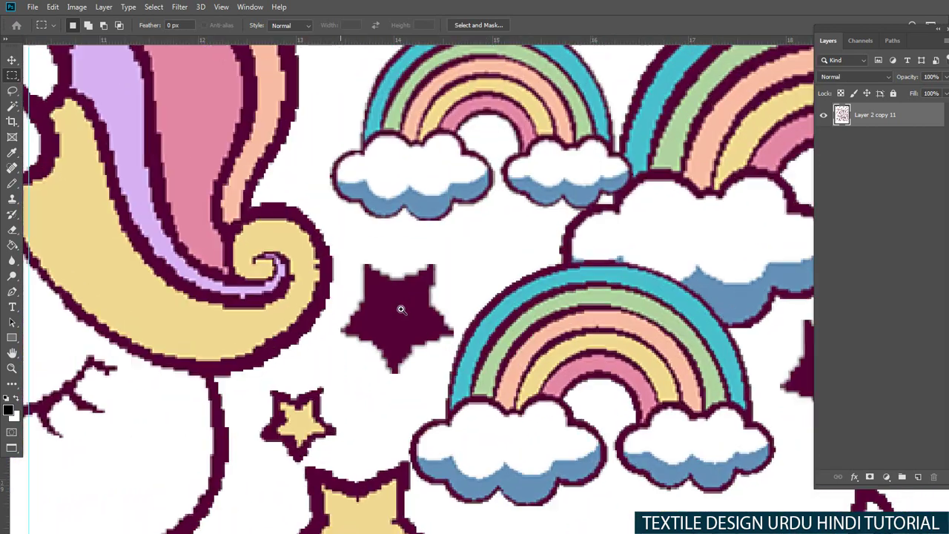
pyautogui.scroll(3, 337, 291)
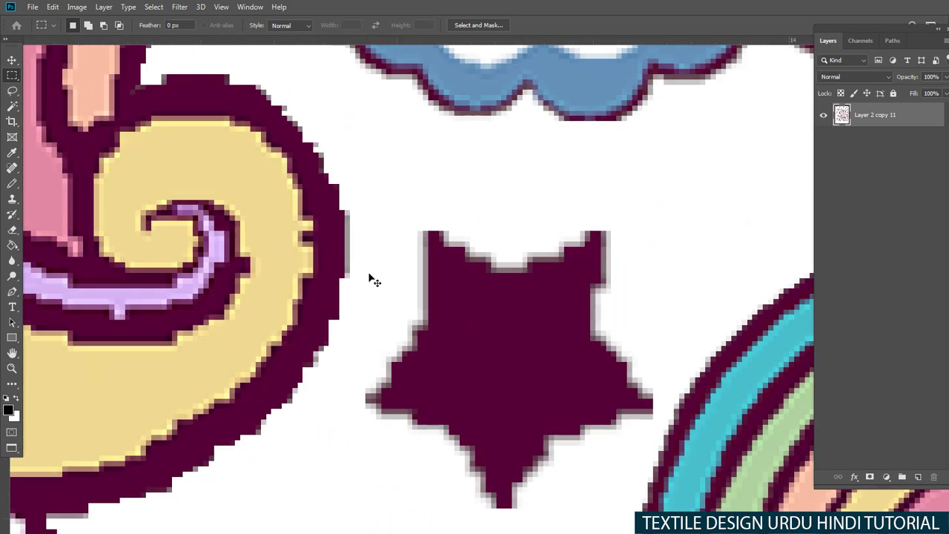
pyautogui.scroll(-3, 441, 274)
pyautogui.scroll(-3, 531, 321)
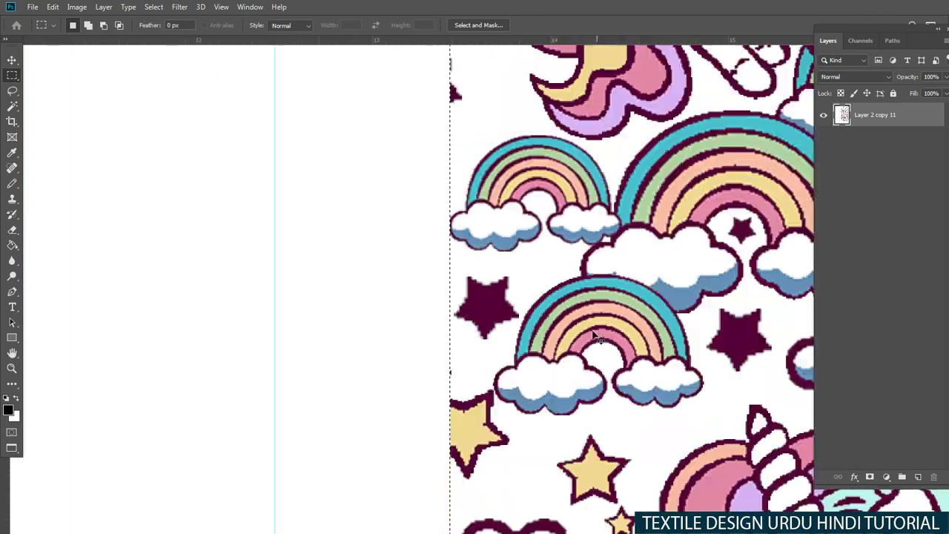
pyautogui.scroll(-3, 548, 330)
pyautogui.scroll(-2, 568, 342)
pyautogui.scroll(2, 519, 345)
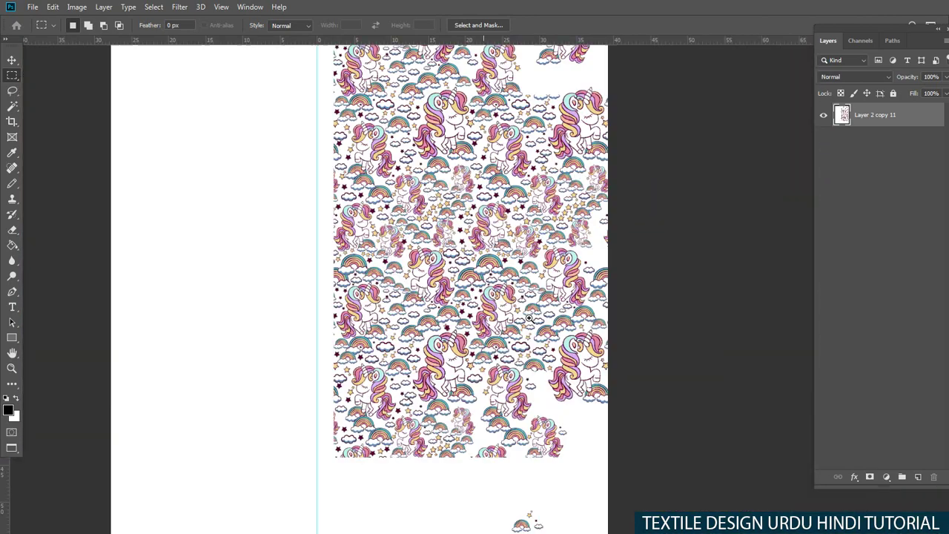
pyautogui.scroll(-2, 461, 349)
pyautogui.hotkey('ctrl', 'z')
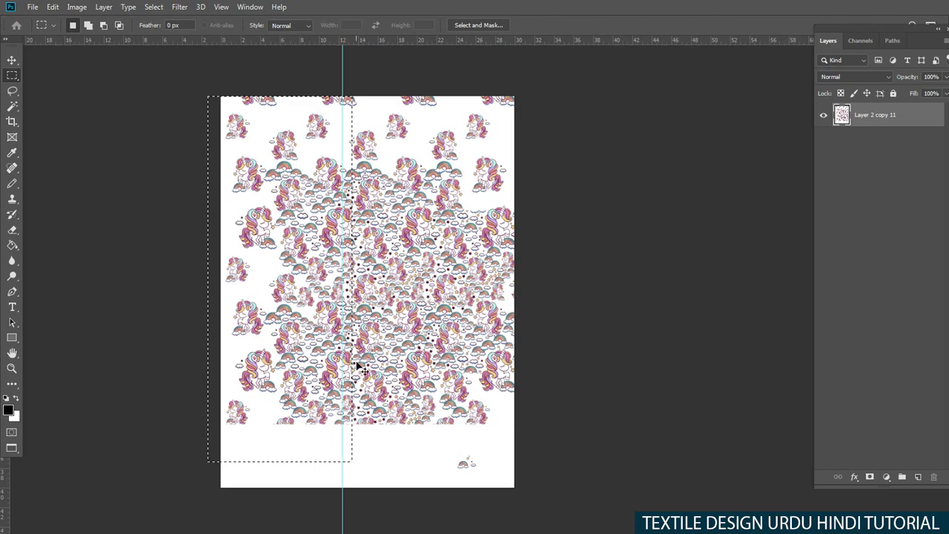
pyautogui.press('Delete')
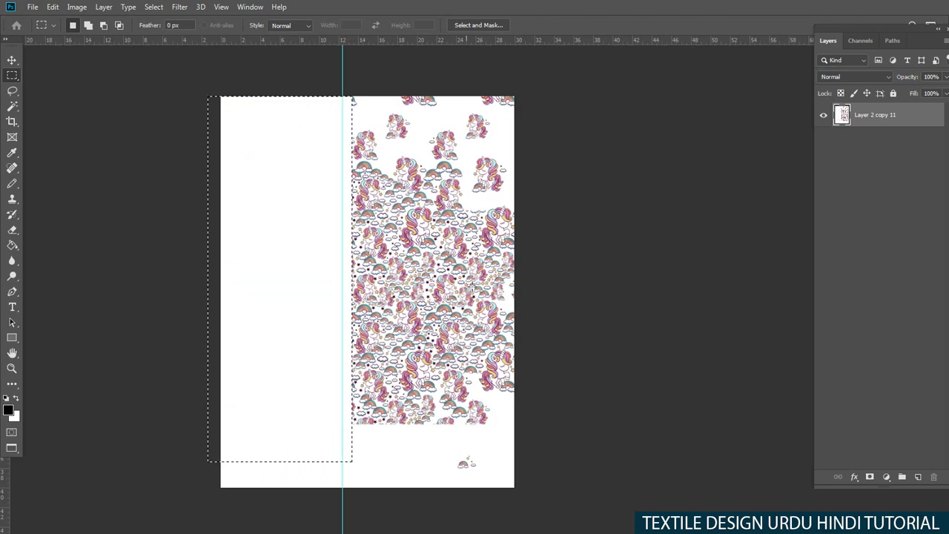
# Step: Select and delete the stray star and rainbow beyond the strip's right edge
pyautogui.moveTo(437, 86); pyautogui.dragTo(557, 440)
pyautogui.scroll(2, 443, 388)
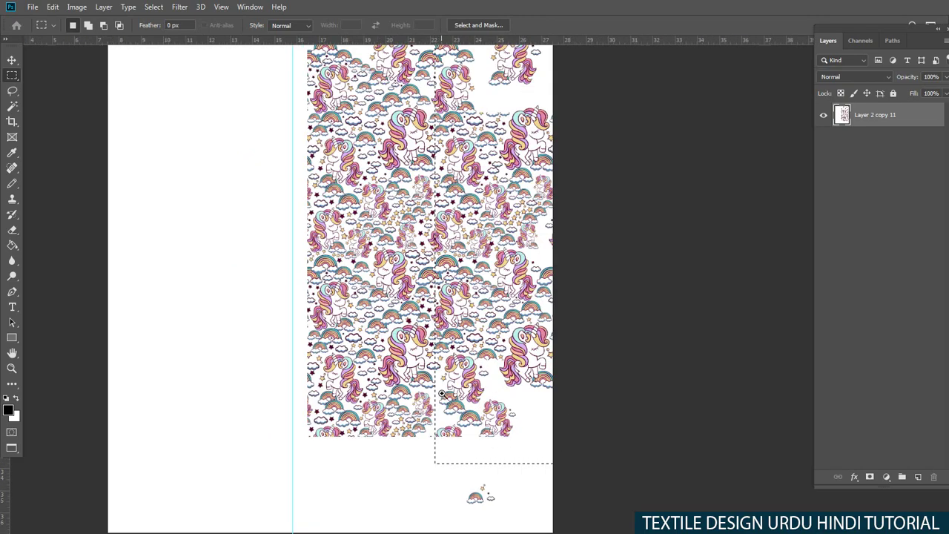
pyautogui.scroll(3, 442, 387)
pyautogui.scroll(2, 443, 388)
pyautogui.scroll(2, 449, 392)
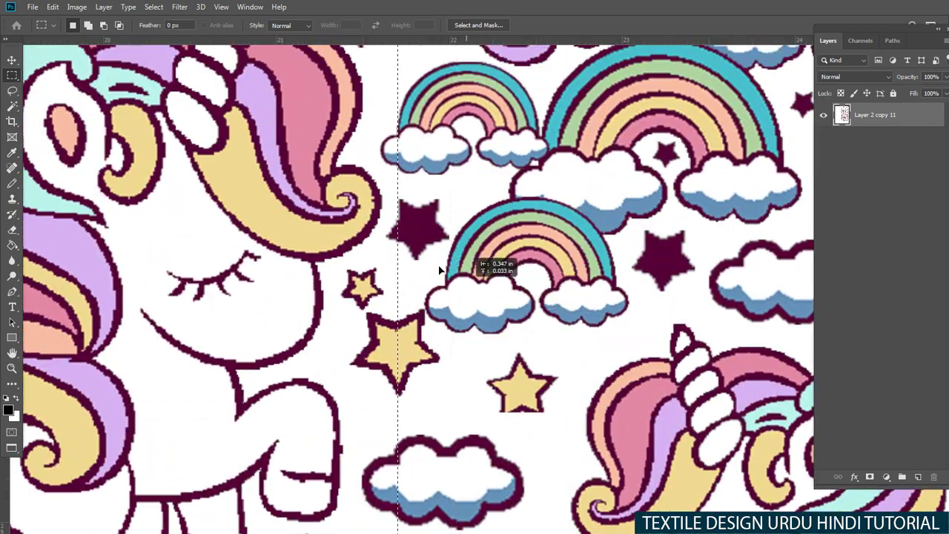
pyautogui.scroll(3, 461, 217)
pyautogui.press('Delete')
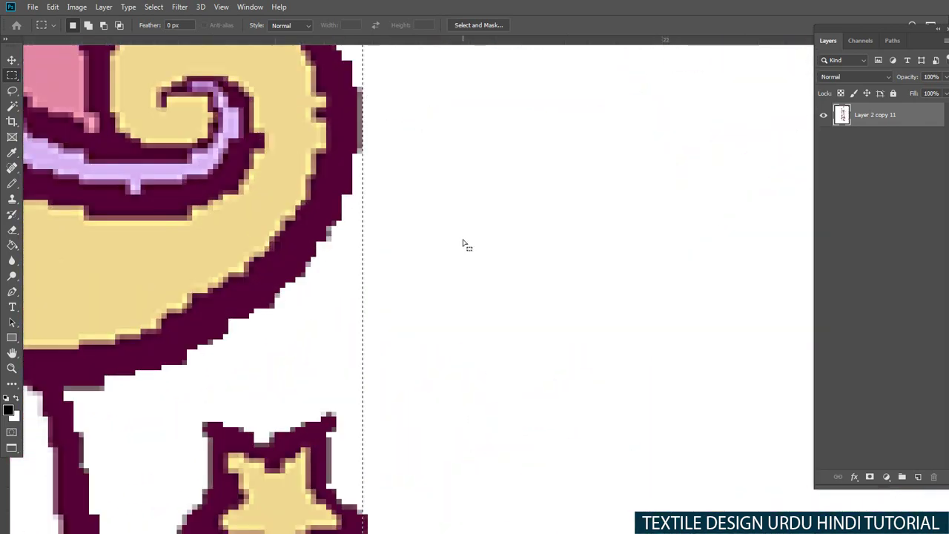
pyautogui.scroll(-2, 484, 278)
pyautogui.scroll(-2, 485, 343)
pyautogui.scroll(-2, 485, 343)
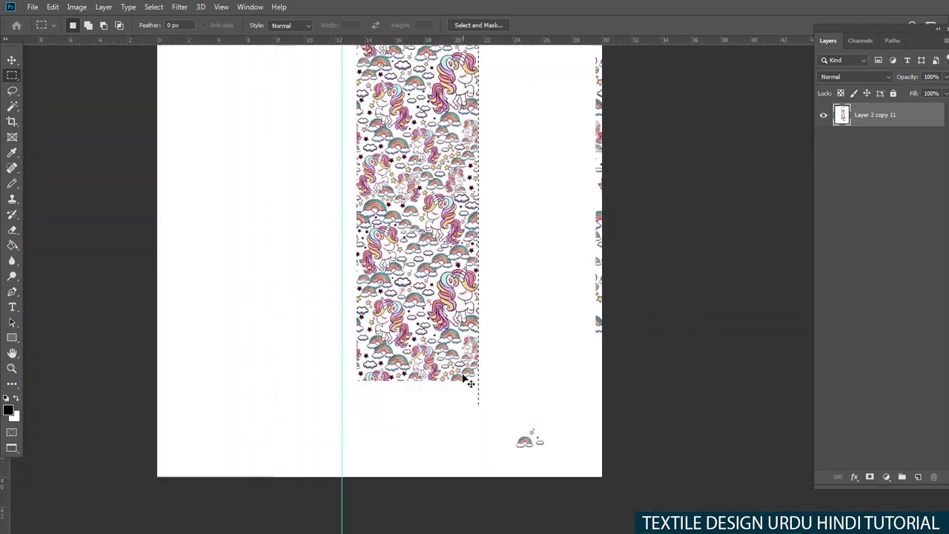
pyautogui.scroll(-1, 470, 381)
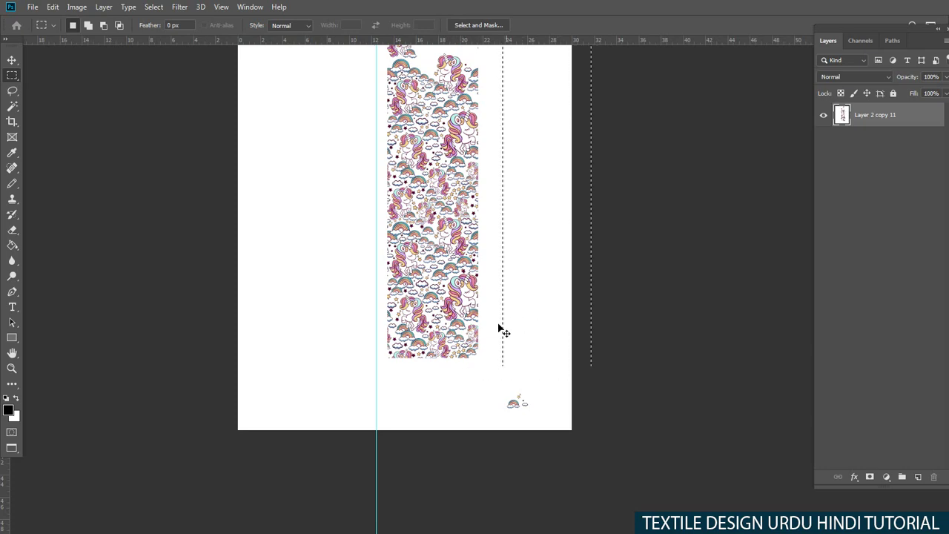
# Step: Marquee the ragged bottom end of the strip, zooming in to check the cut line
pyautogui.moveTo(371, 384)
pyautogui.mouseDown()
pyautogui.moveTo(500, 314)
pyautogui.moveTo(487, 322)
pyautogui.mouseUp()
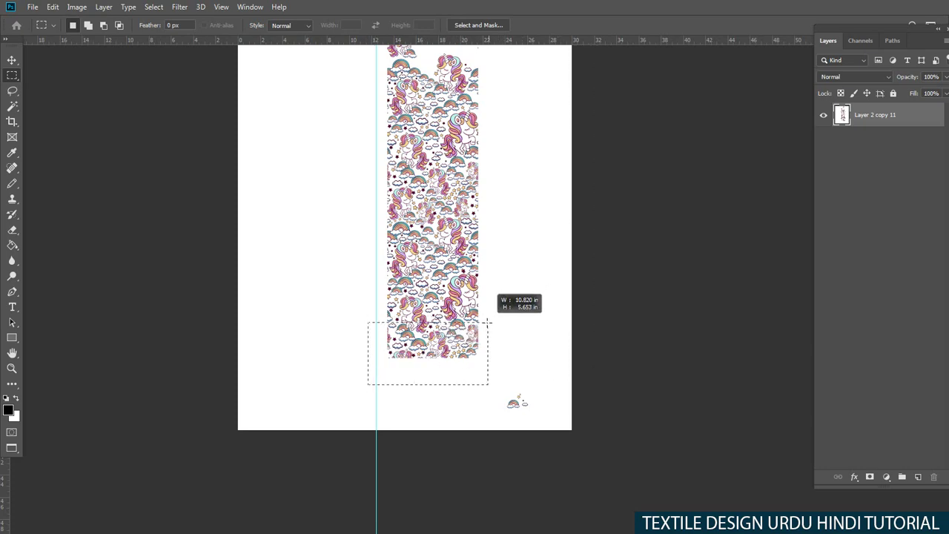
pyautogui.scroll(2, 463, 325)
pyautogui.scroll(2, 463, 325)
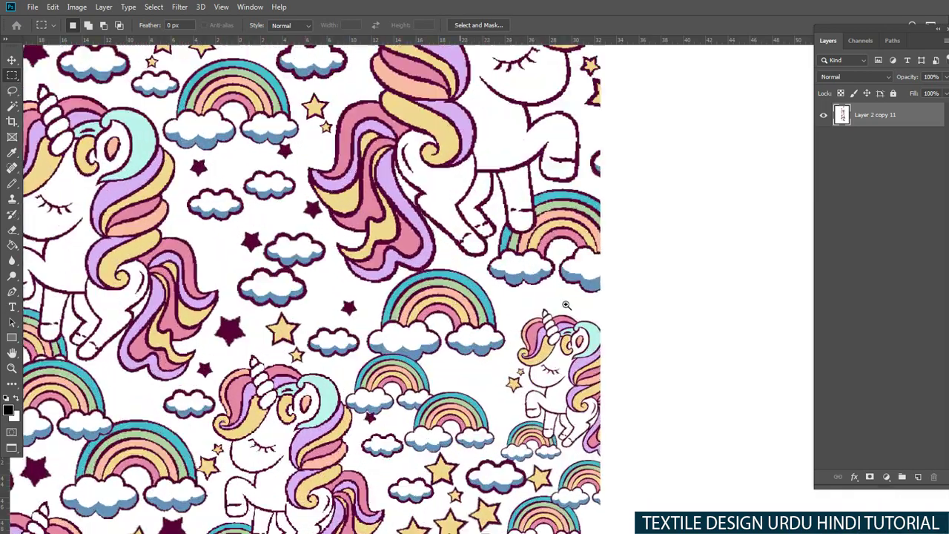
pyautogui.scroll(2, 444, 311)
pyautogui.scroll(1, 397, 253)
pyautogui.scroll(1, 398, 253)
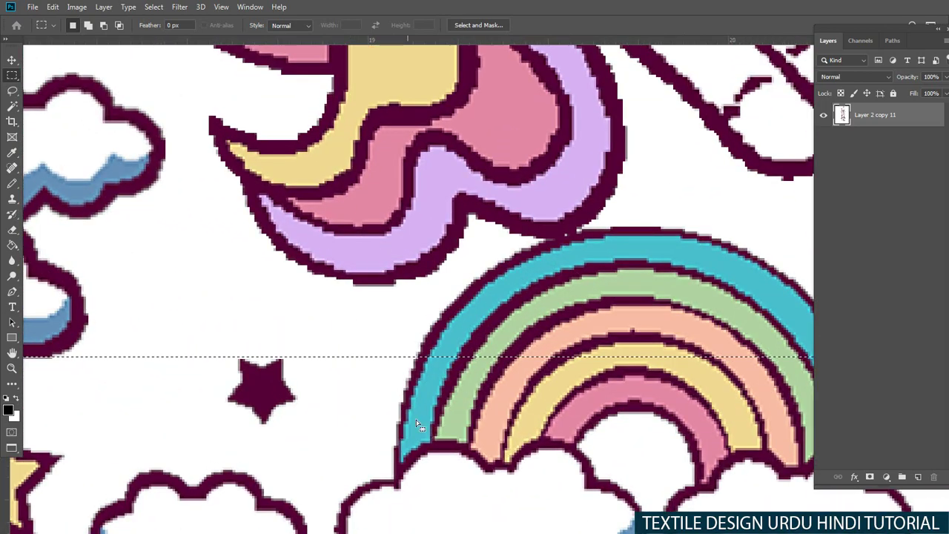
pyautogui.scroll(1, 424, 299)
pyautogui.scroll(1, 439, 316)
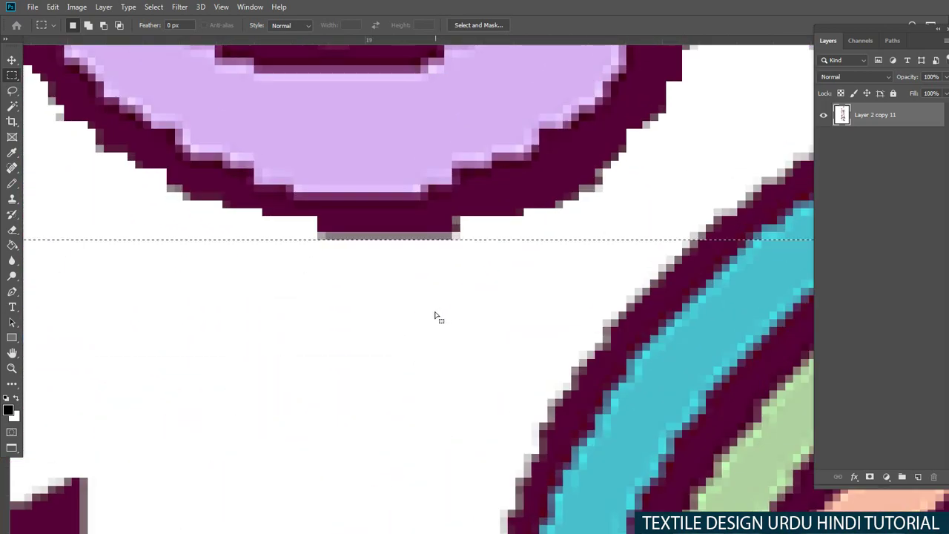
pyautogui.scroll(-1, 439, 317)
pyautogui.scroll(-1, 452, 296)
pyautogui.scroll(-1, 455, 296)
pyautogui.scroll(-2, 455, 304)
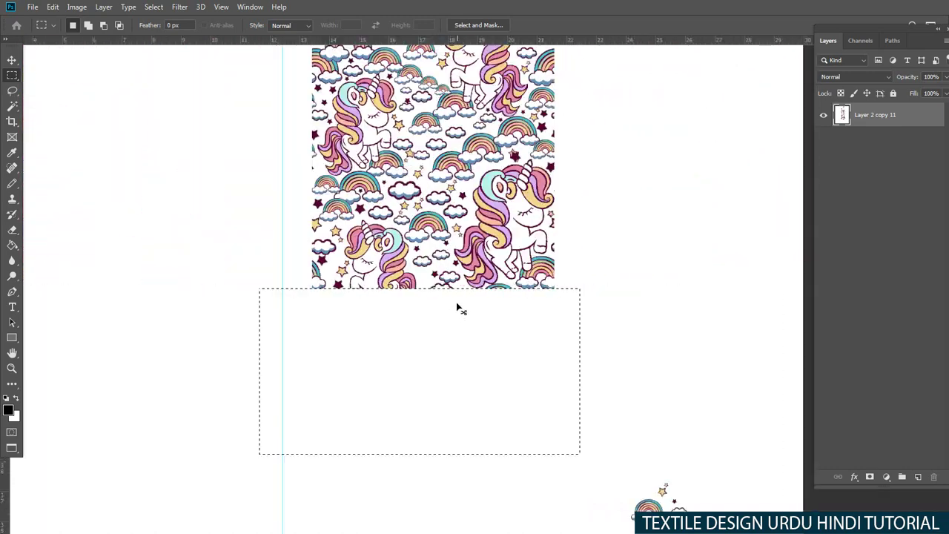
pyautogui.scroll(-2, 457, 306)
pyautogui.scroll(1, 457, 307)
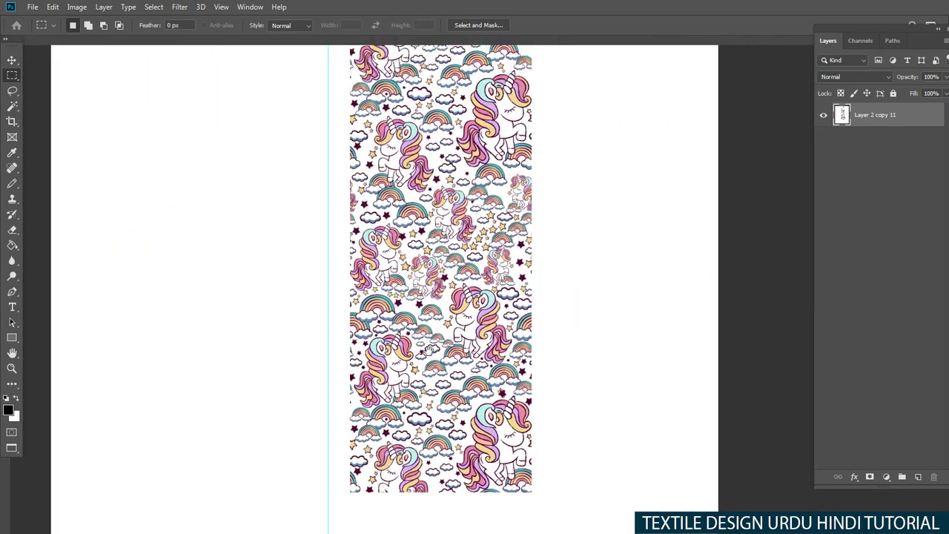
# Step: Marquee the uneven top end of the strip and trim the loose fragments above it
pyautogui.moveTo(297, 130); pyautogui.dragTo(606, 181)
pyautogui.scroll(3, 584, 182)
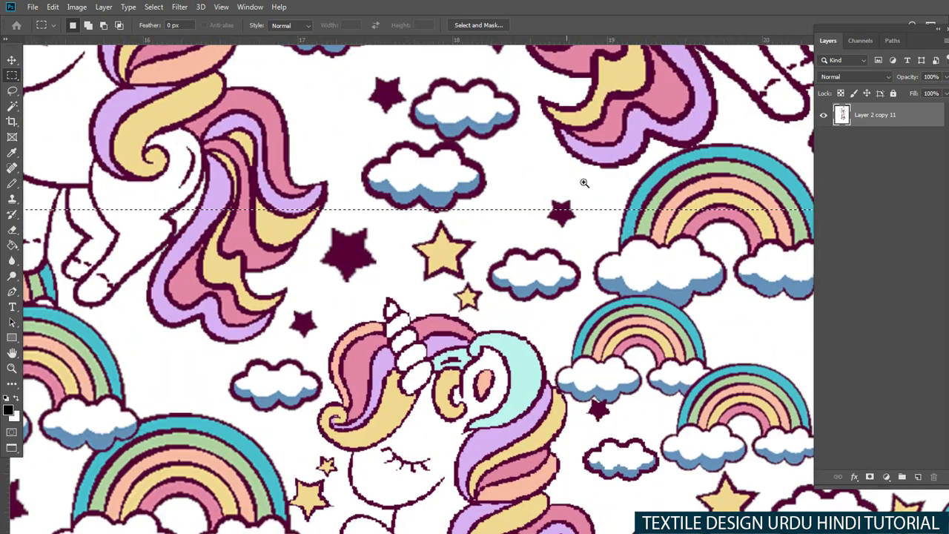
pyautogui.scroll(3, 614, 127)
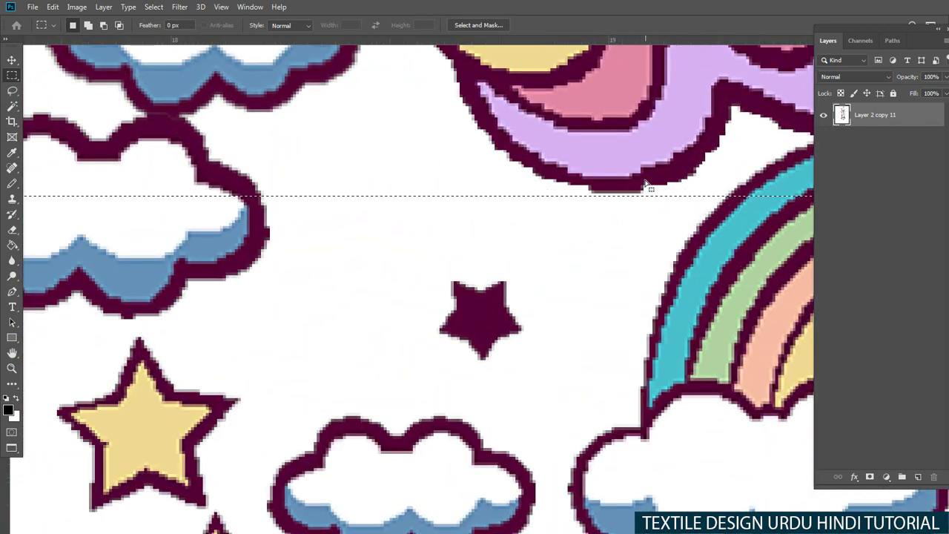
pyautogui.scroll(-1, 625, 201)
pyautogui.scroll(-2, 518, 250)
pyautogui.scroll(-2, 541, 268)
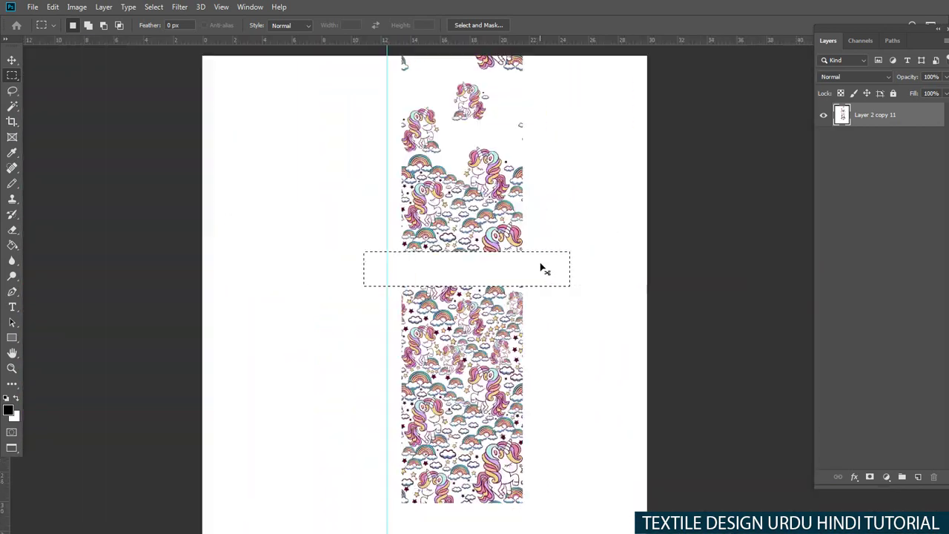
pyautogui.scroll(-2, 510, 218)
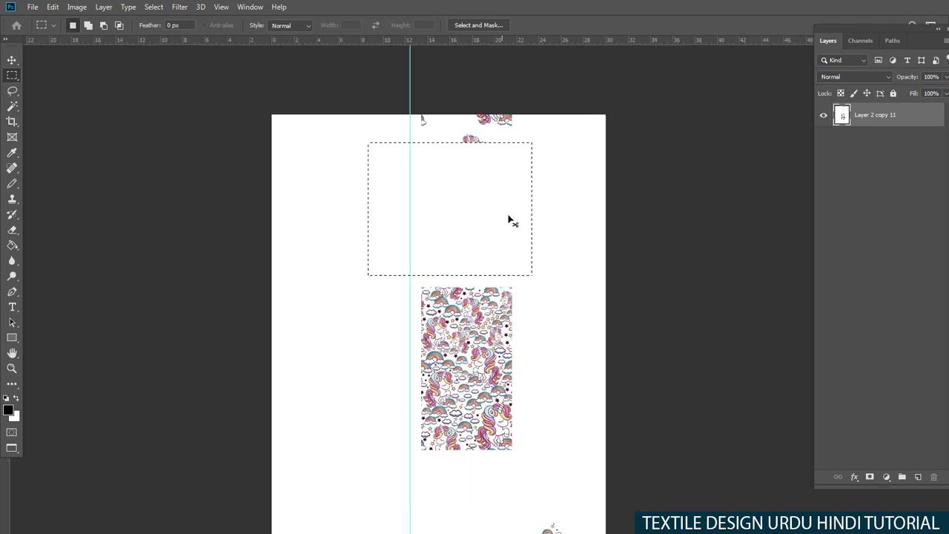
pyautogui.scroll(-1, 516, 190)
pyautogui.scroll(4, 508, 330)
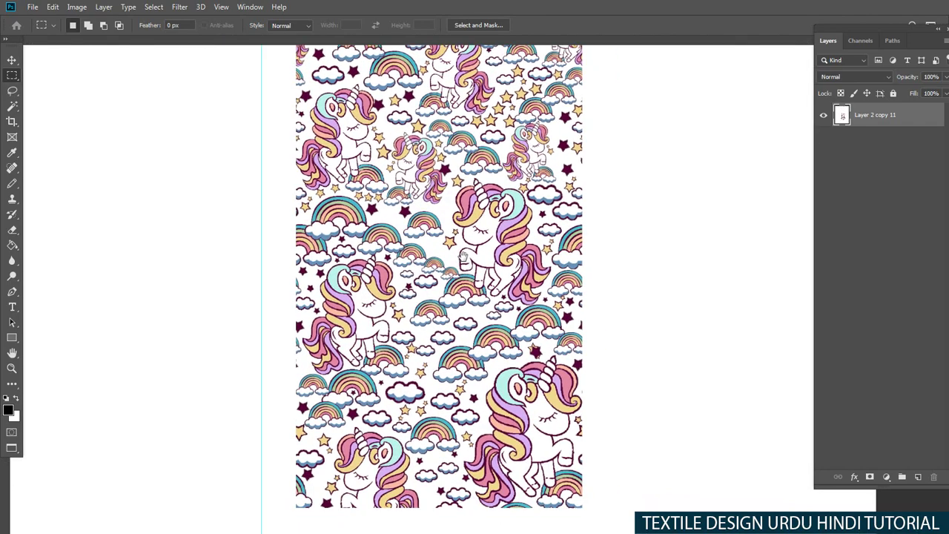
pyautogui.scroll(-2, 469, 337)
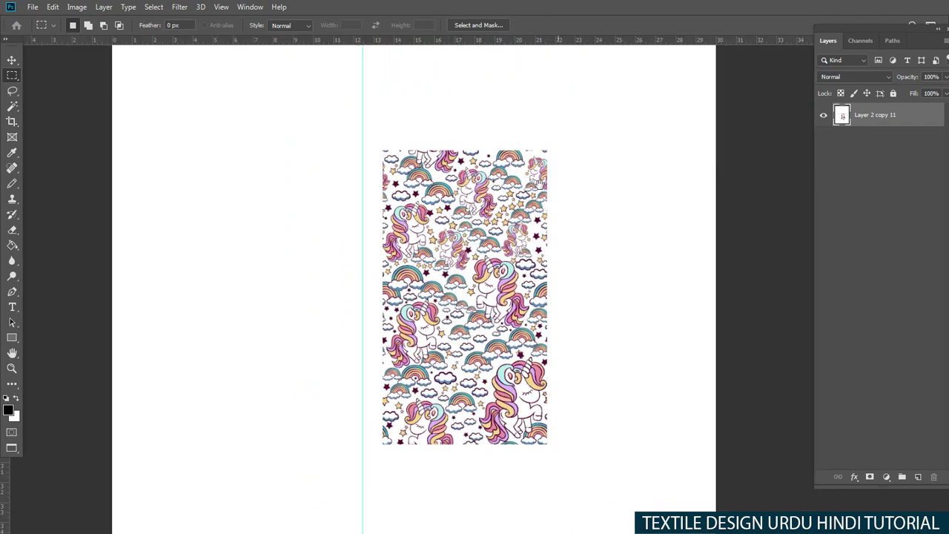
pyautogui.scroll(-1, 484, 309)
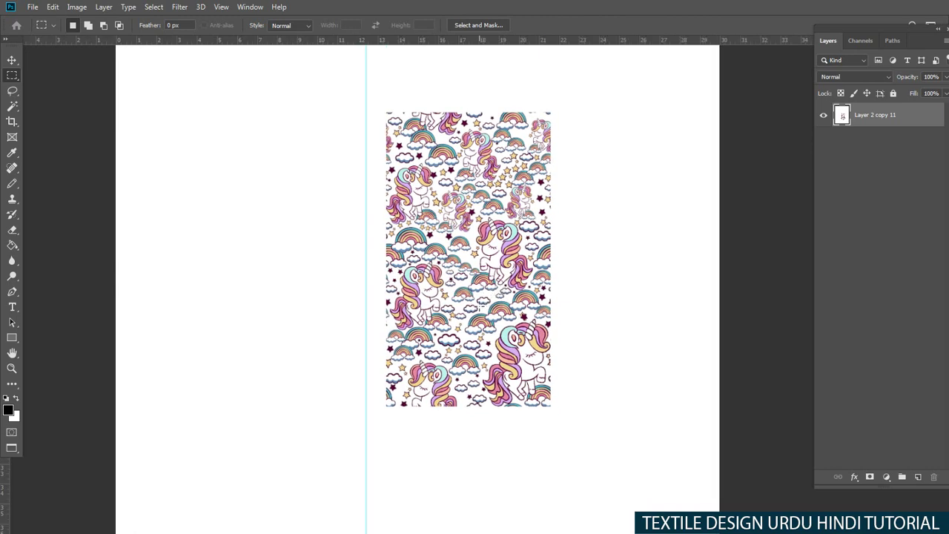
pyautogui.scroll(-2, 498, 282)
# Step: Copy a yellow star and place the pasted copy in a lower-left gap
pyautogui.scroll(-2, 523, 375)
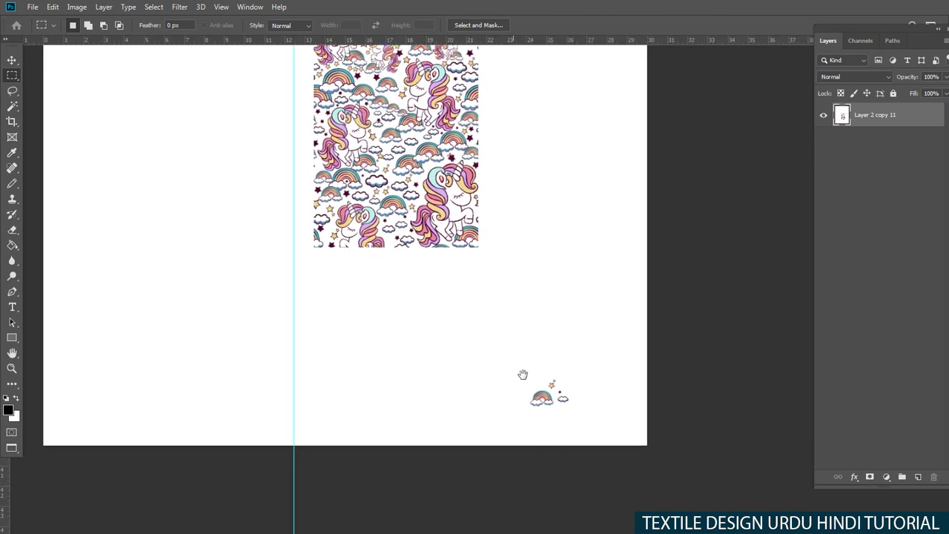
pyautogui.scroll(5, 562, 398)
pyautogui.scroll(2, 561, 398)
pyautogui.press('l')
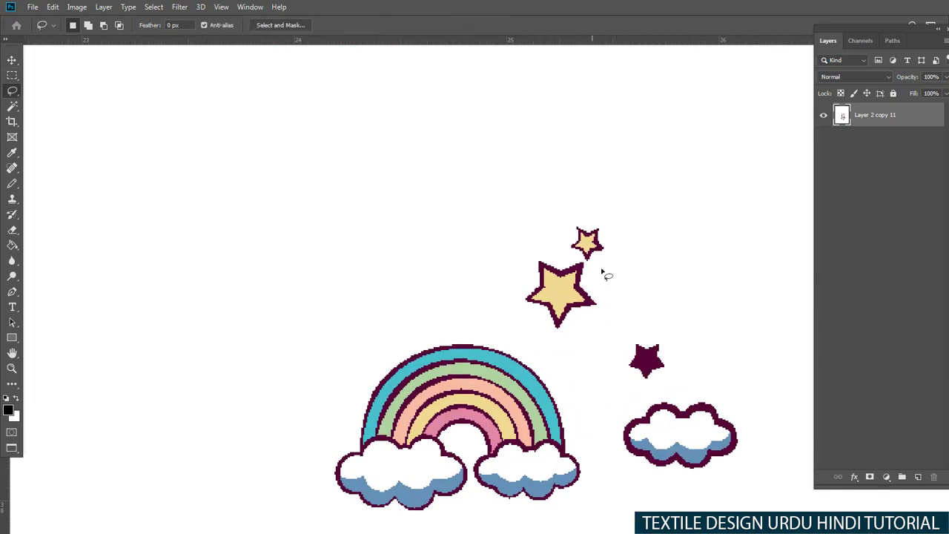
pyautogui.press('w')
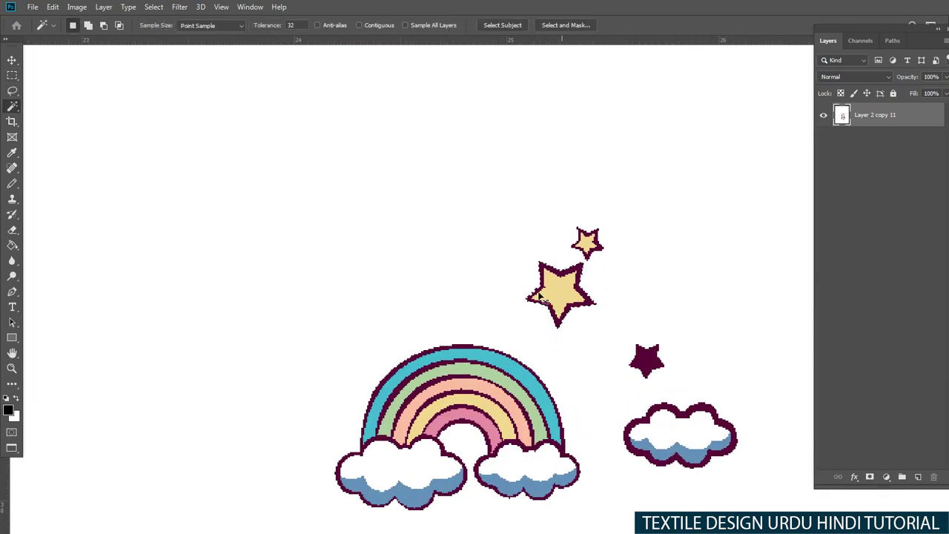
pyautogui.scroll(-7, 381, 328)
pyautogui.scroll(3, 393, 341)
pyautogui.scroll(7, 405, 355)
pyautogui.hotkey('ctrl', 'v')
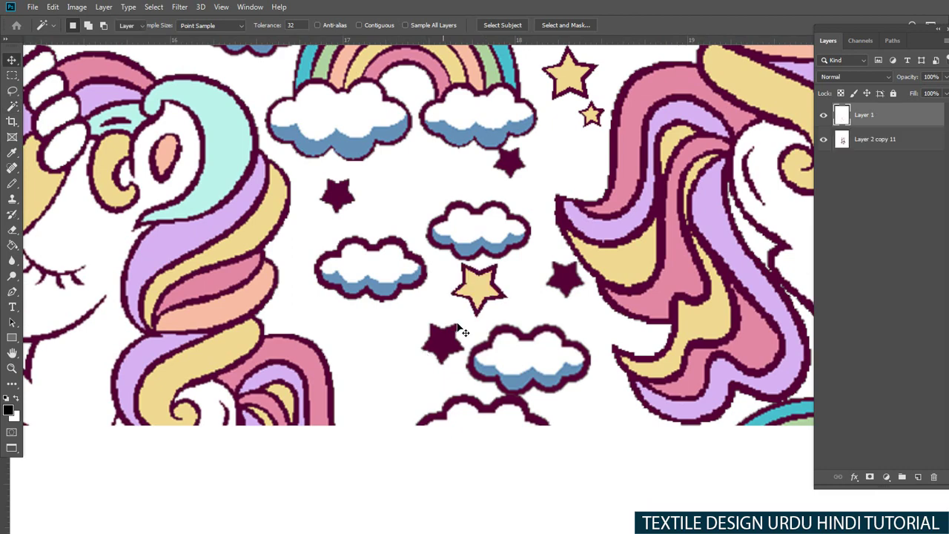
pyautogui.press('v')
pyautogui.moveTo(479, 290)
pyautogui.mouseDown()
pyautogui.moveTo(377, 367)
pyautogui.moveTo(386, 381)
pyautogui.moveTo(345, 339)
pyautogui.moveTo(395, 381)
pyautogui.mouseUp()
# Step: Duplicate and rotate the star, then move the copy into a gap on the right
pyautogui.hotkey('ctrl', 't')
pyautogui.press('Return')
pyautogui.hotkey('ctrl', 't')
pyautogui.press('Return')
pyautogui.moveTo(347, 333); pyautogui.dragTo(495, 290)
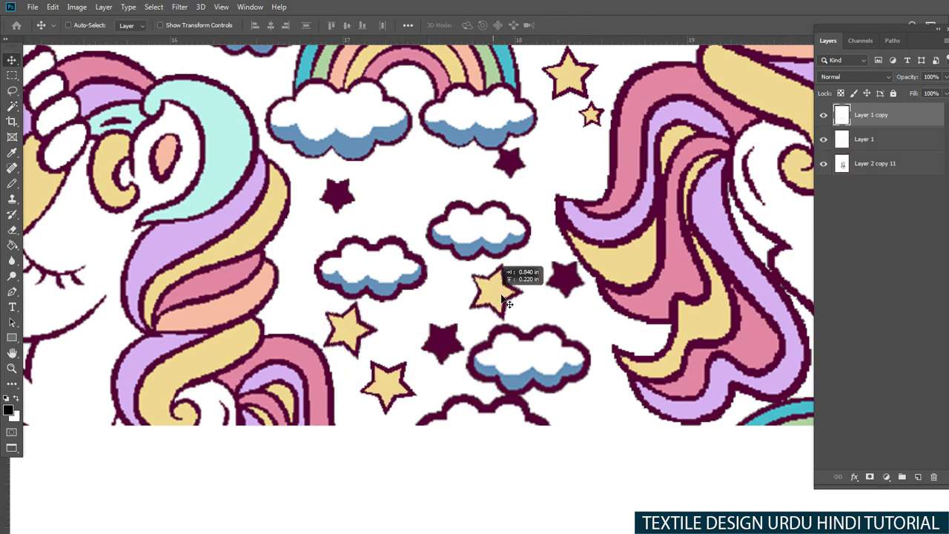
# Step: Move a star copy up beside the upper-right unicorn's horn, rotated about -42°
pyautogui.scroll(-3, 496, 327)
pyautogui.scroll(2, 460, 268)
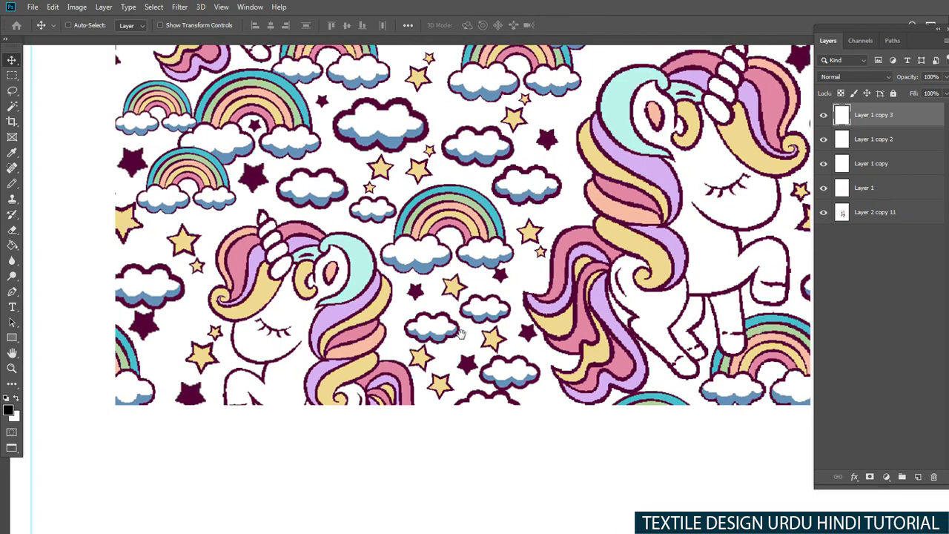
pyautogui.moveTo(561, 254); pyautogui.dragTo(584, 260)
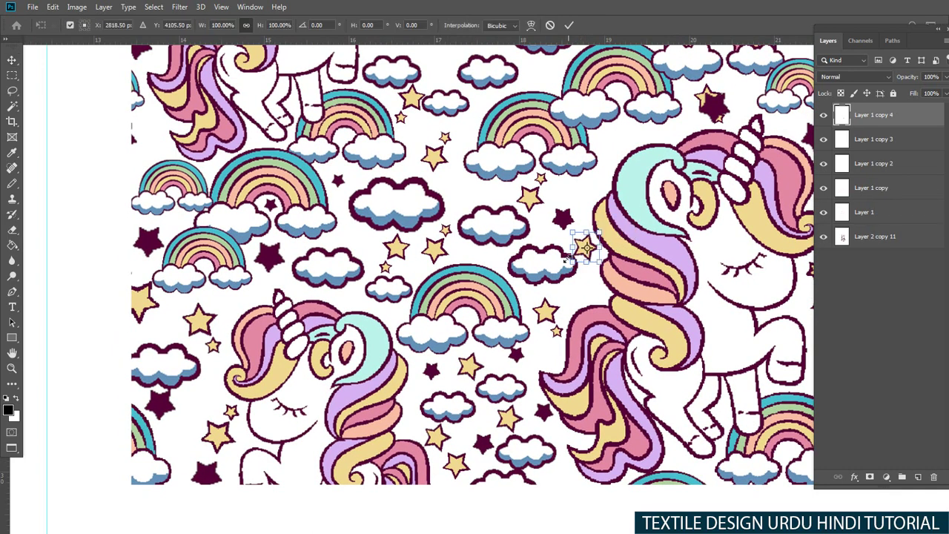
pyautogui.moveTo(584, 261)
pyautogui.mouseDown()
pyautogui.moveTo(608, 141)
pyautogui.moveTo(668, 139)
pyautogui.mouseUp()
pyautogui.hotkey('ctrl', 't')
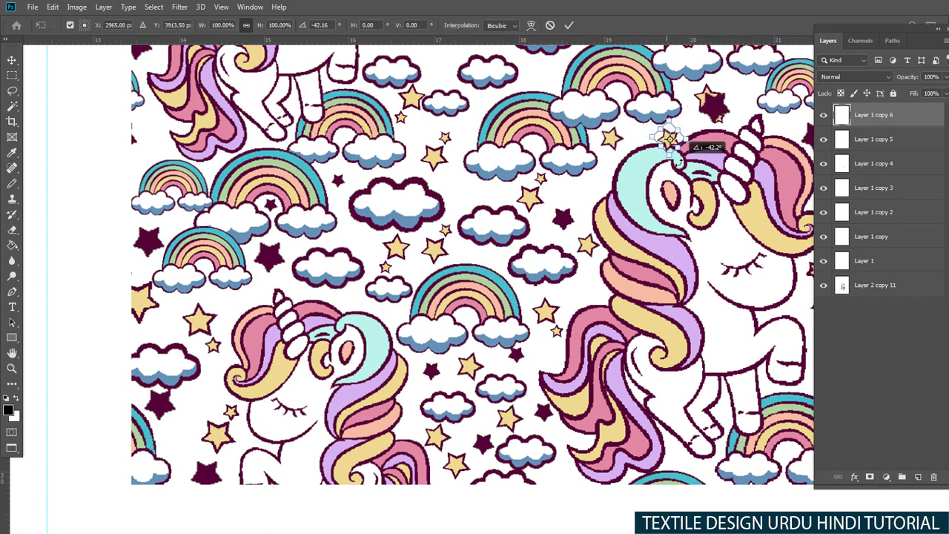
pyautogui.press('Return')
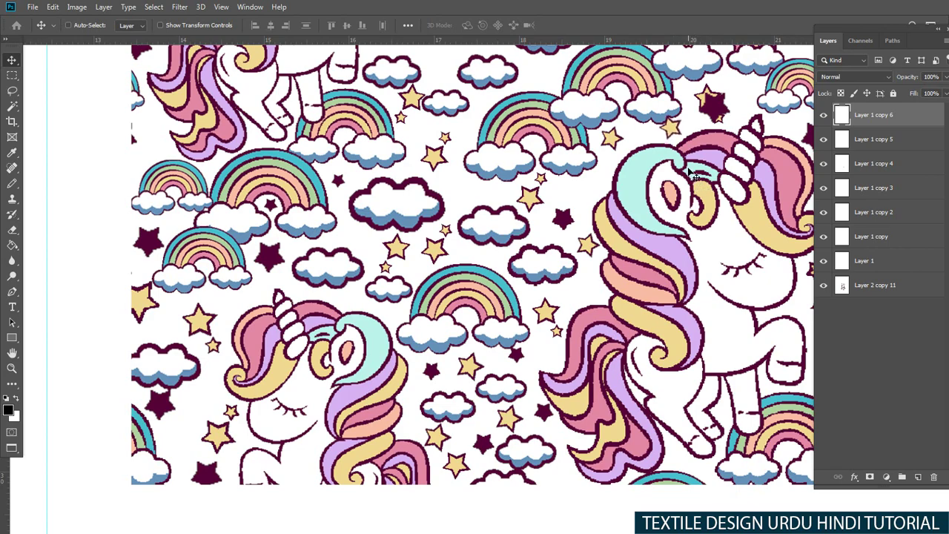
# Step: Pick the pattern layer under the star and undo its accidental shift
pyautogui.scroll(5, 667, 178)
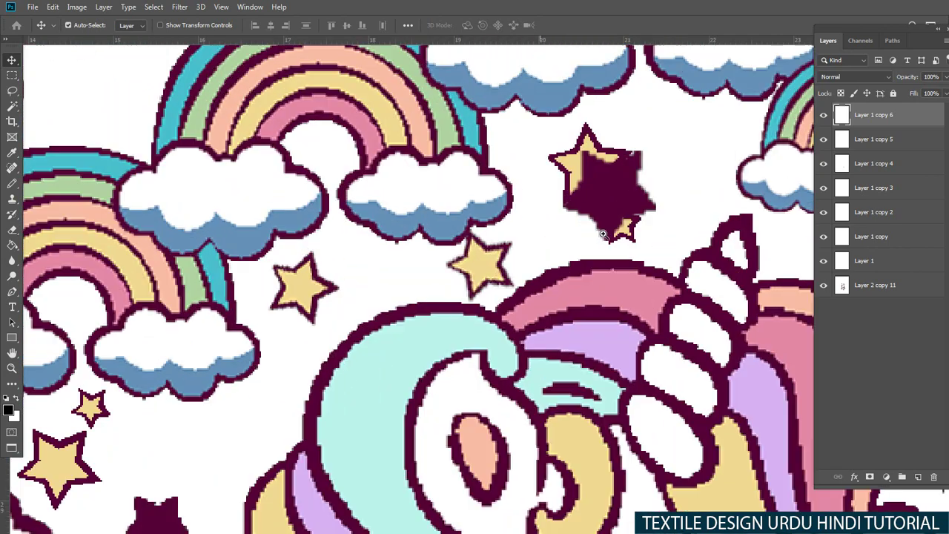
pyautogui.rightClick(614, 197)
pyautogui.click(642, 202)
pyautogui.moveTo(633, 202); pyautogui.dragTo(599, 211)
pyautogui.hotkey('ctrl', 'z')
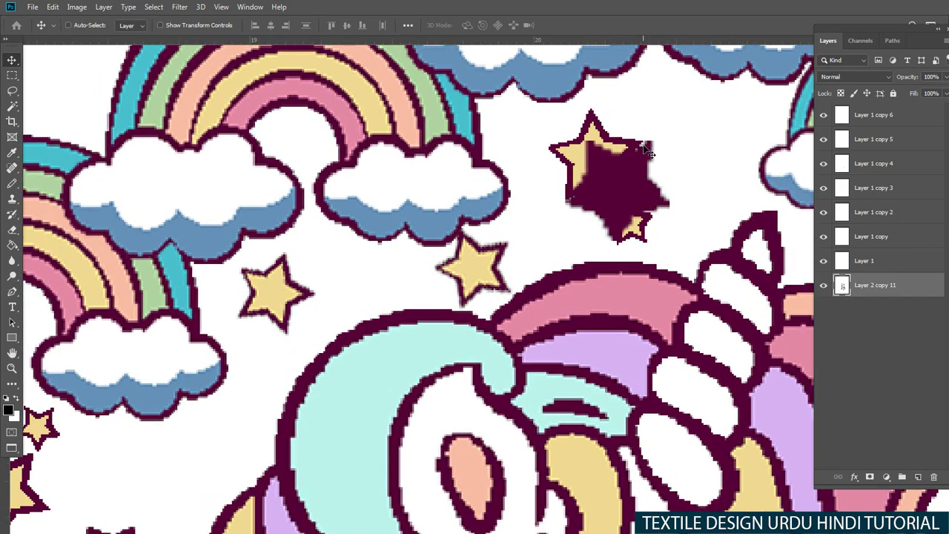
# Step: Lasso the area around the overlapping stars near the unicorn's horn
pyautogui.press('l')
pyautogui.moveTo(630, 263); pyautogui.dragTo(719, 226)
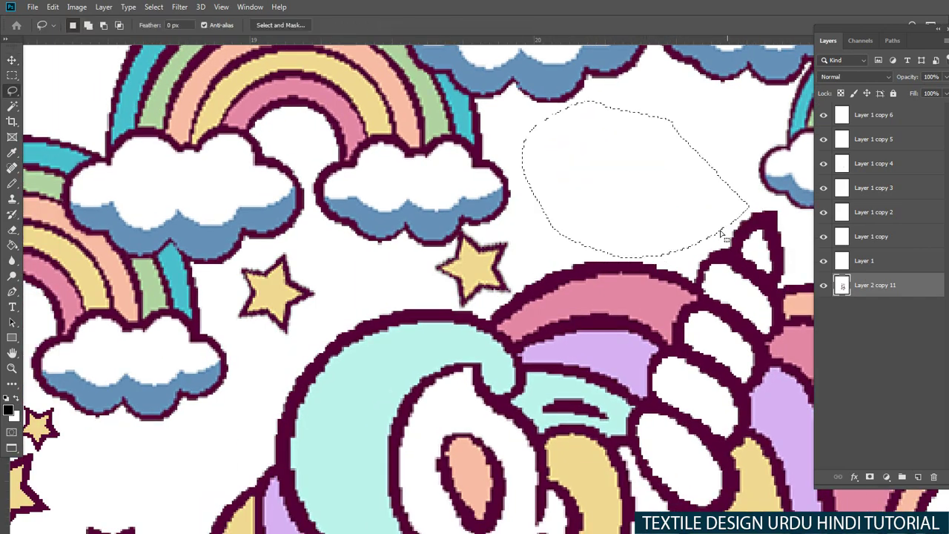
pyautogui.scroll(-5, 657, 275)
pyautogui.scroll(-3, 529, 322)
pyautogui.scroll(-2, 469, 349)
pyautogui.scroll(-2, 519, 297)
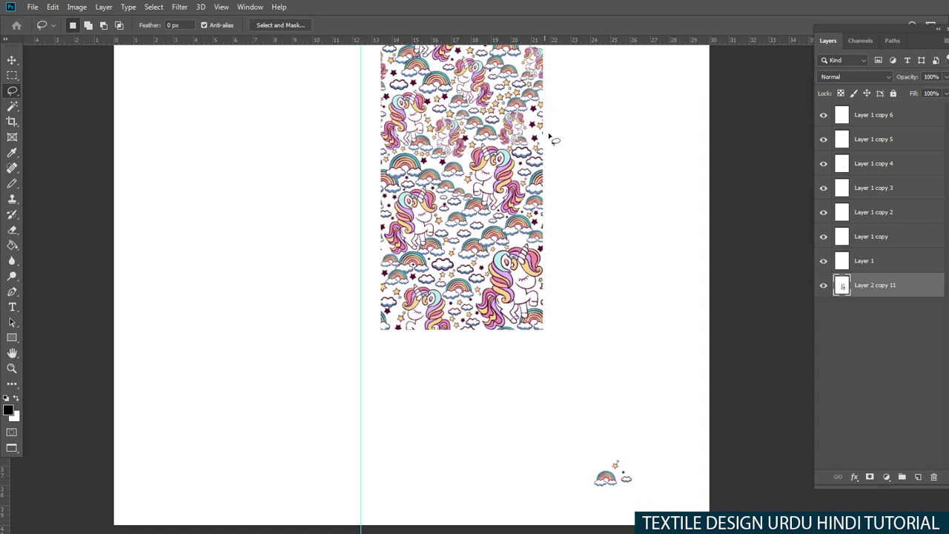
# Step: Move the small cloud up into the pattern and enlarge it
pyautogui.moveTo(613, 397); pyautogui.dragTo(601, 347)
pyautogui.moveTo(605, 423); pyautogui.dragTo(665, 421)
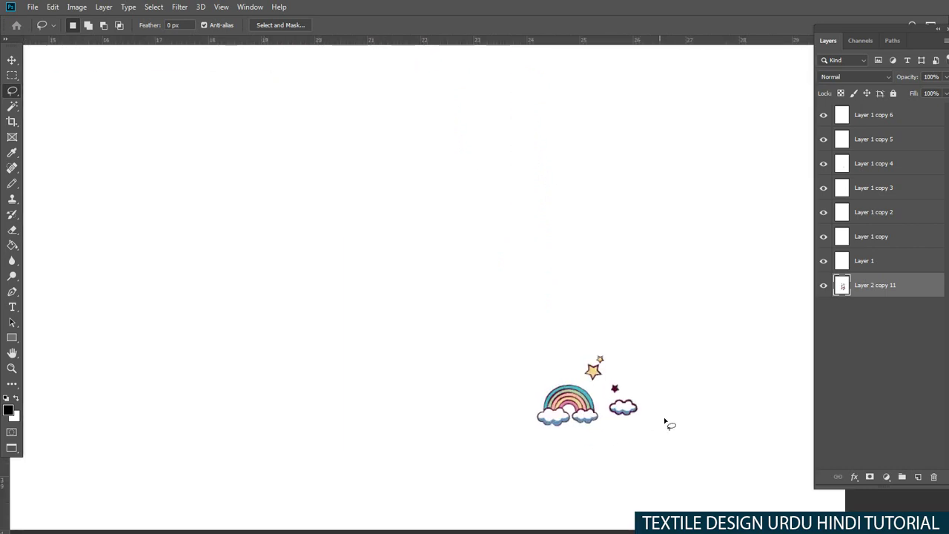
pyautogui.press('v')
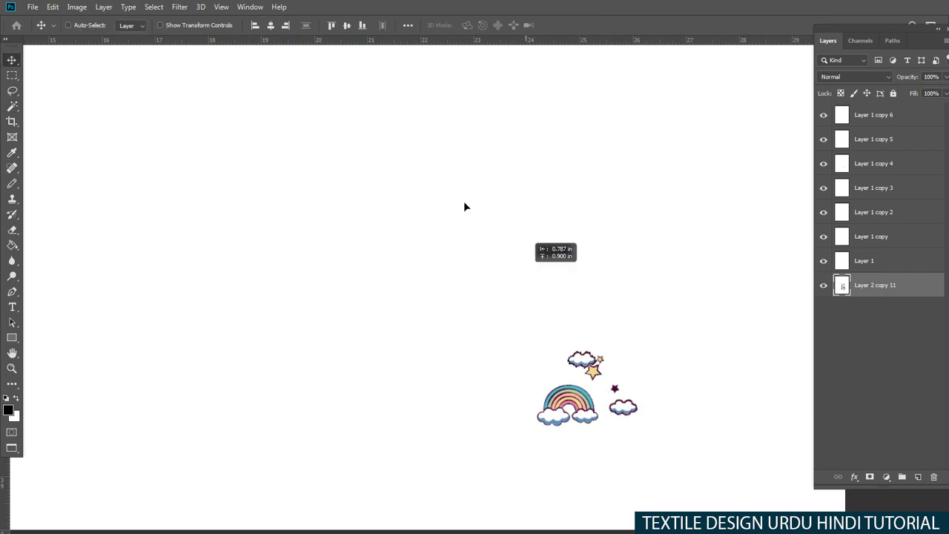
pyautogui.moveTo(623, 407)
pyautogui.mouseDown()
pyautogui.moveTo(419, 195)
pyautogui.moveTo(560, 302)
pyautogui.mouseUp()
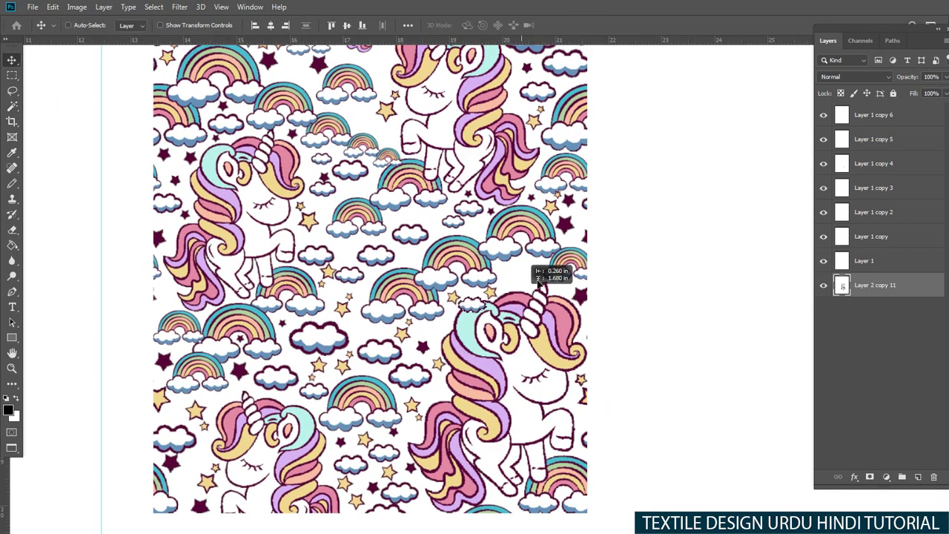
pyautogui.hotkey('ctrl', 't')
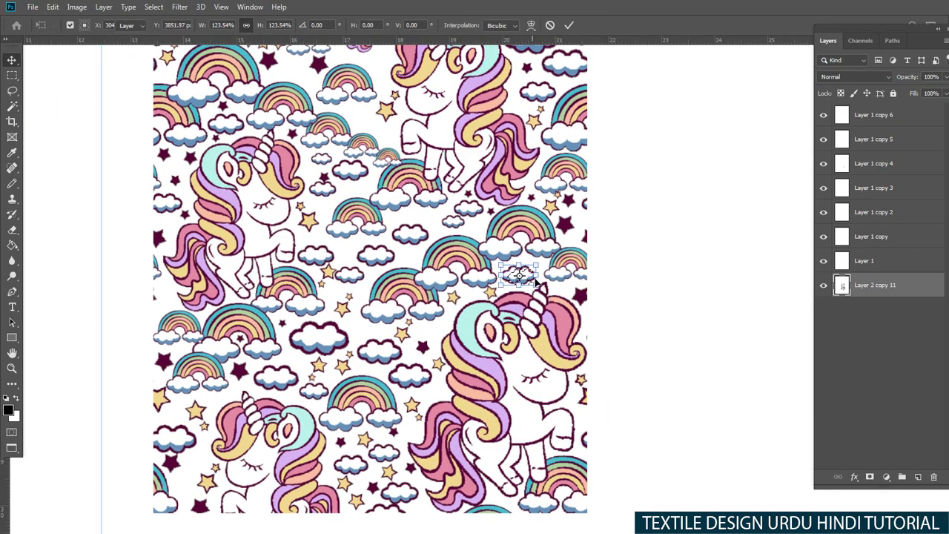
pyautogui.press('Return')
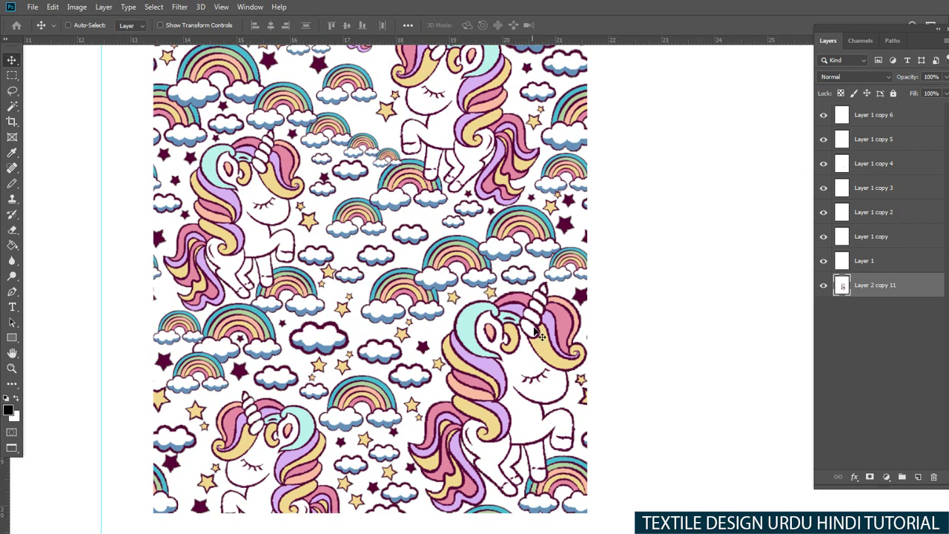
# Step: Select a yellow star beside the small rainbow using the Lasso and Magic Wand
pyautogui.scroll(-3, 537, 335)
pyautogui.scroll(-3, 519, 311)
pyautogui.scroll(-5, 498, 284)
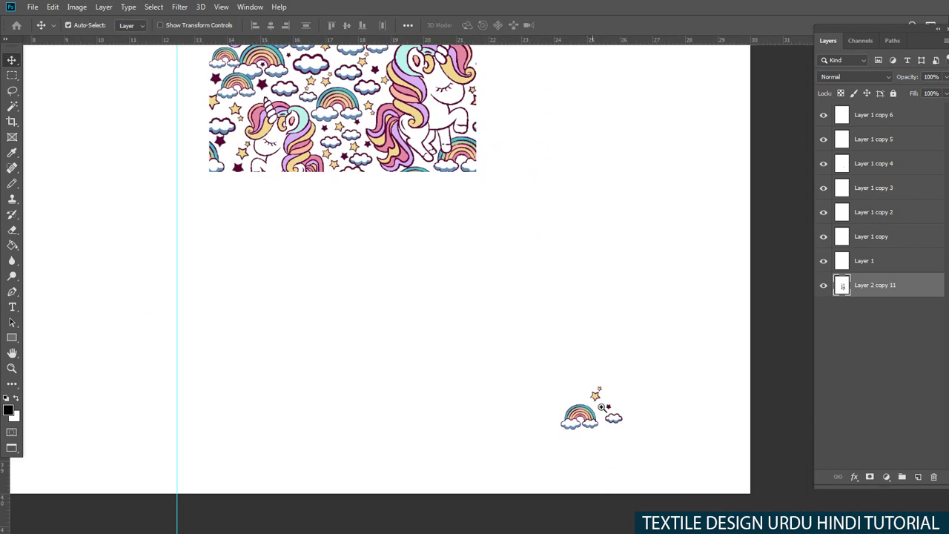
pyautogui.moveTo(601, 407); pyautogui.dragTo(690, 432)
pyautogui.press('l')
pyautogui.moveTo(673, 335); pyautogui.dragTo(556, 378)
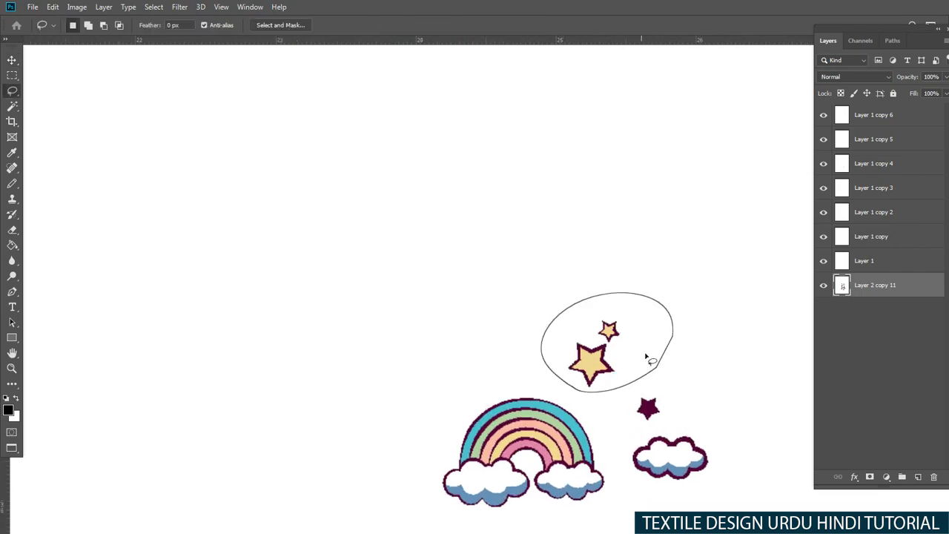
pyautogui.press('w')
pyautogui.scroll(-1, 438, 262)
pyautogui.scroll(-5, 474, 281)
pyautogui.scroll(8, 559, 290)
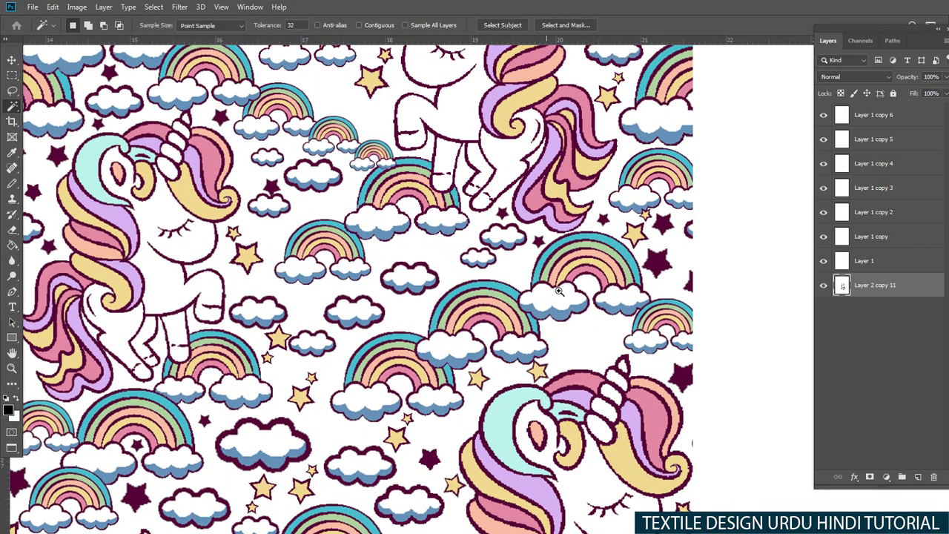
pyautogui.click(572, 338)
# Step: Copy the yellow star to a new layer, place it in a gap, flip it horizontally and nudge it down
pyautogui.hotkey('ctrl', 'j')
pyautogui.hotkey('ctrl', 't')
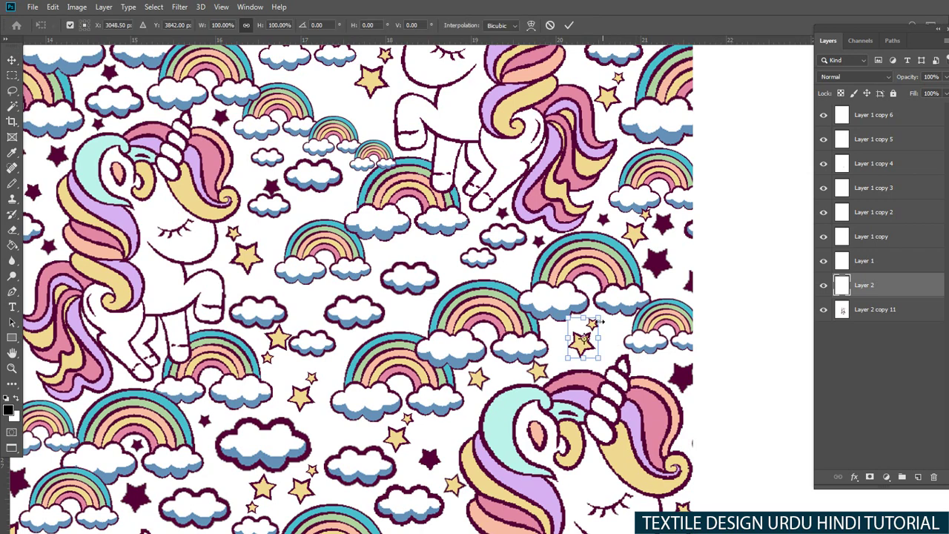
pyautogui.moveTo(601, 321); pyautogui.dragTo(606, 326)
pyautogui.press('Return')
pyautogui.hotkey('ctrl', 't')
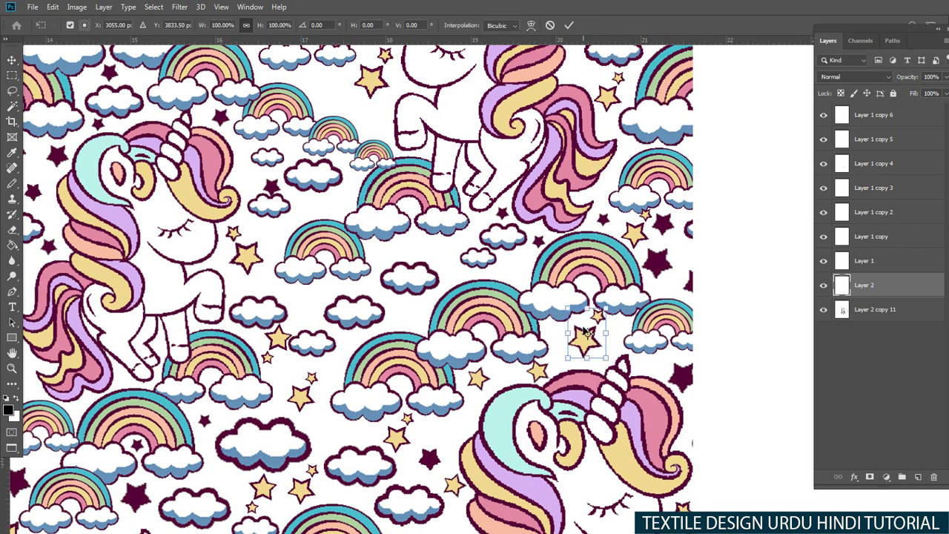
pyautogui.rightClick(582, 327)
pyautogui.click(608, 472)
pyautogui.press('Return')
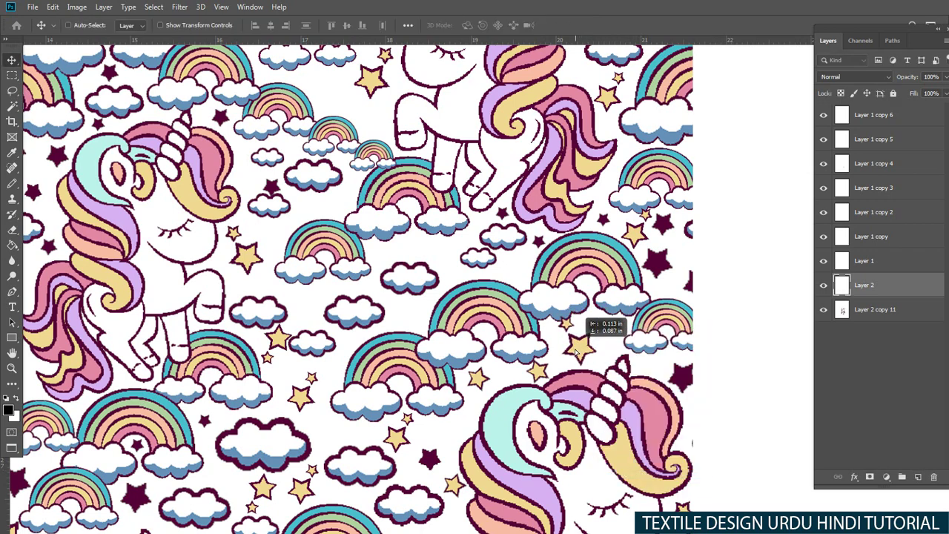
pyautogui.moveTo(595, 350); pyautogui.dragTo(595, 361)
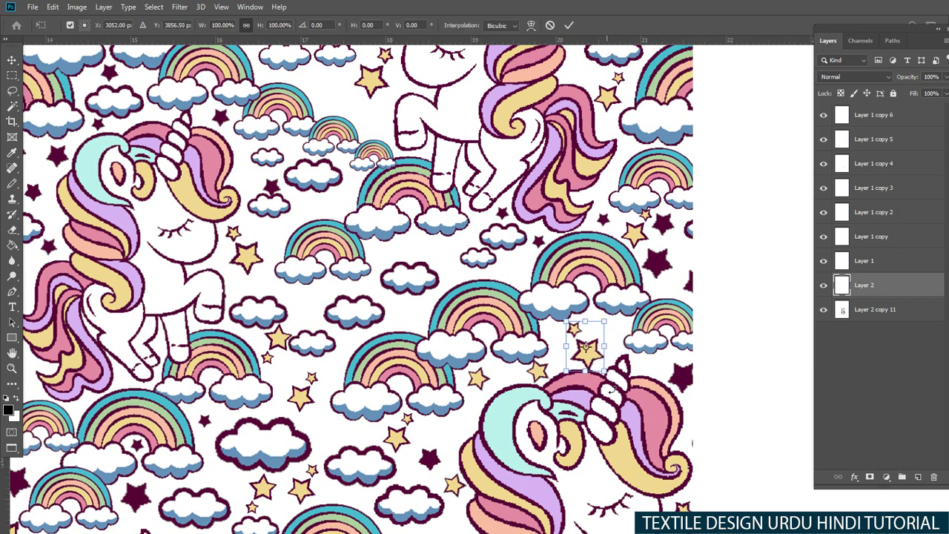
# Step: Copy the yellow star near the unicorn's horn and rotate the copy about -36°
pyautogui.moveTo(574, 360); pyautogui.dragTo(642, 358)
pyautogui.keyDown('alt'); pyautogui.click(642, 358); pyautogui.keyUp('alt')
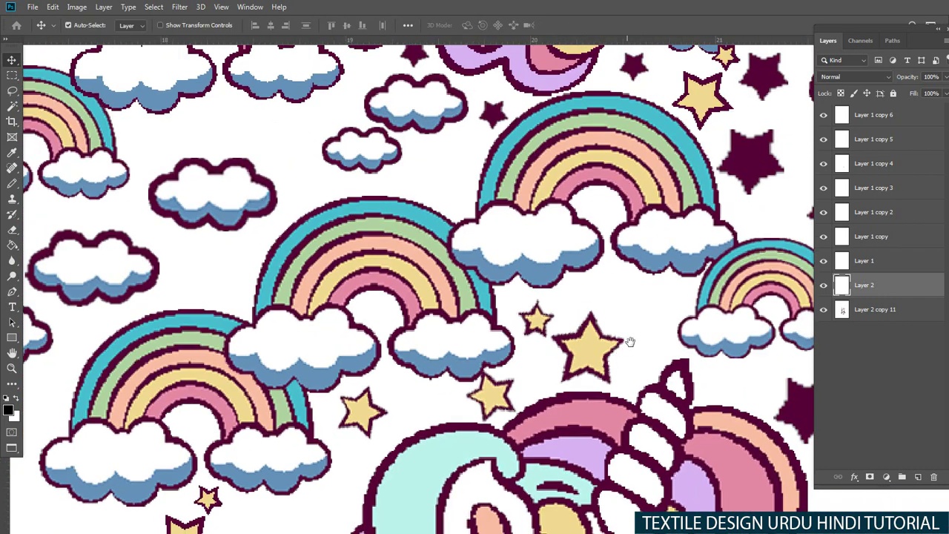
pyautogui.press('l')
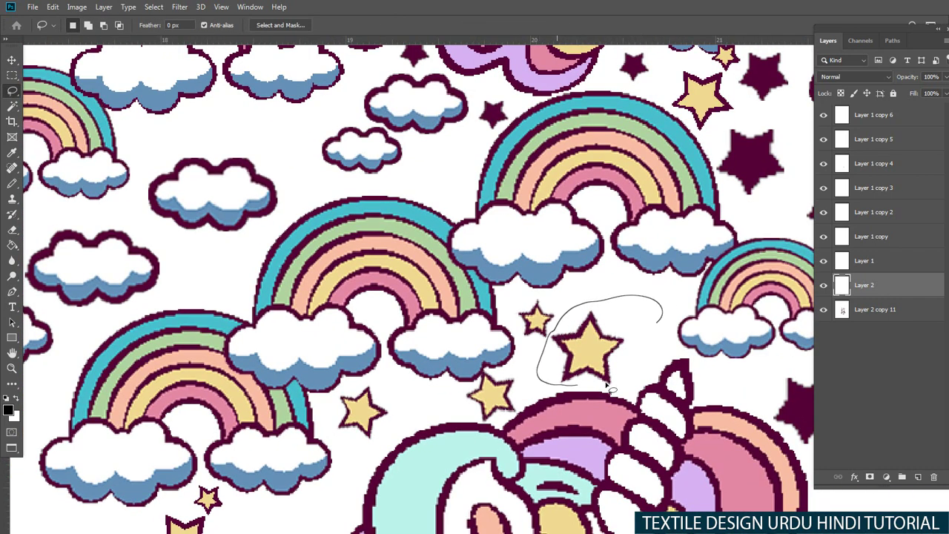
pyautogui.moveTo(610, 387); pyautogui.dragTo(691, 327)
pyautogui.press('v')
pyautogui.hotkey('ctrl', 't')
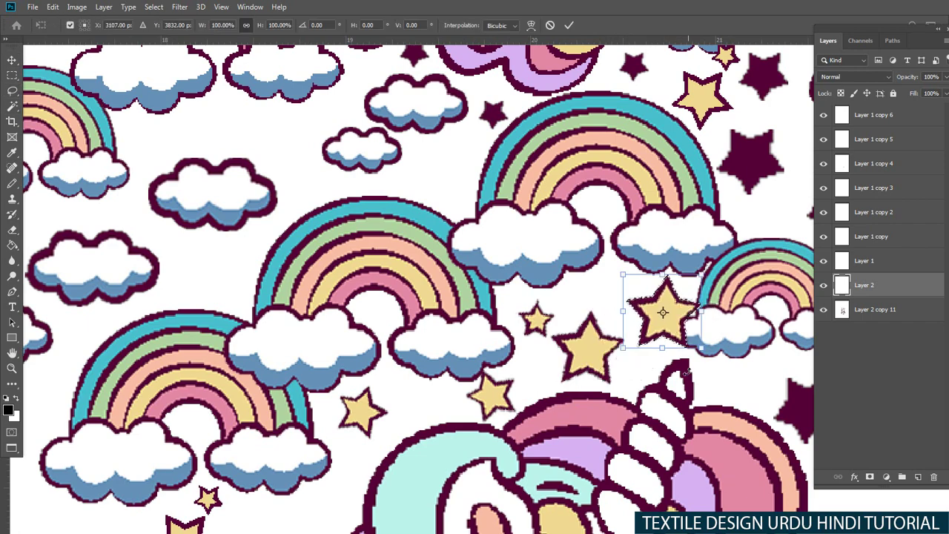
pyautogui.moveTo(686, 371); pyautogui.dragTo(689, 323)
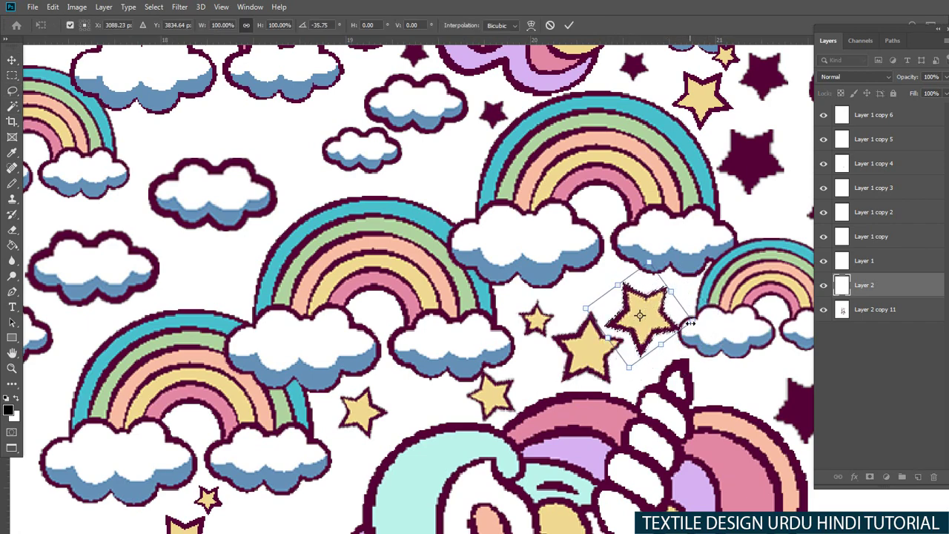
pyautogui.press('Return')
pyautogui.hotkey('ctrl', '0')
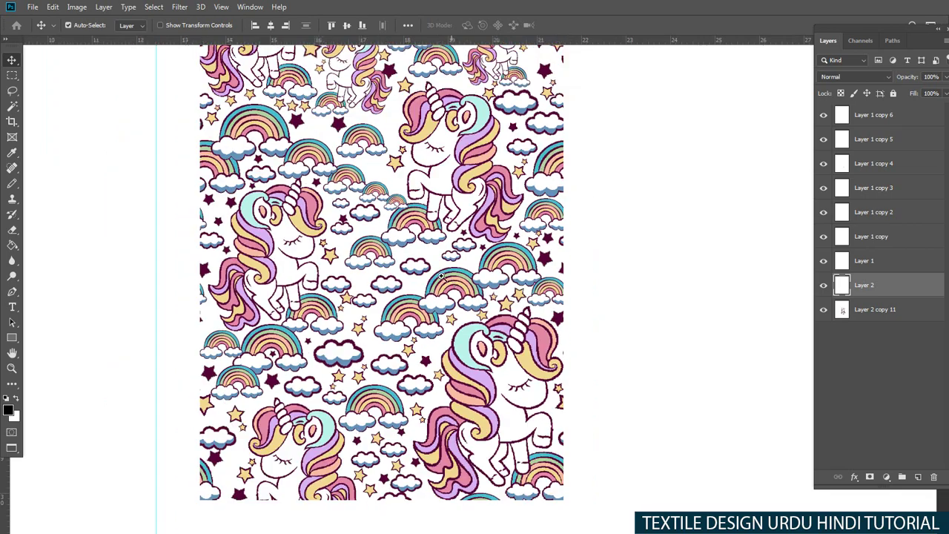
# Step: Select Layer 2 copy 11, which holds the star, after an empty-selection warning
pyautogui.scroll(3, 460, 274)
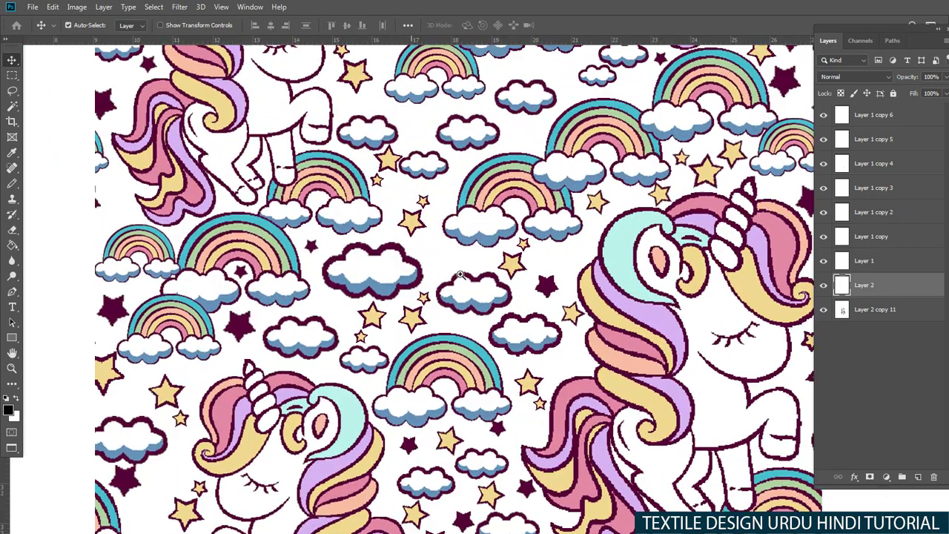
pyautogui.scroll(2, 460, 274)
pyautogui.scroll(1, 460, 274)
pyautogui.press('l')
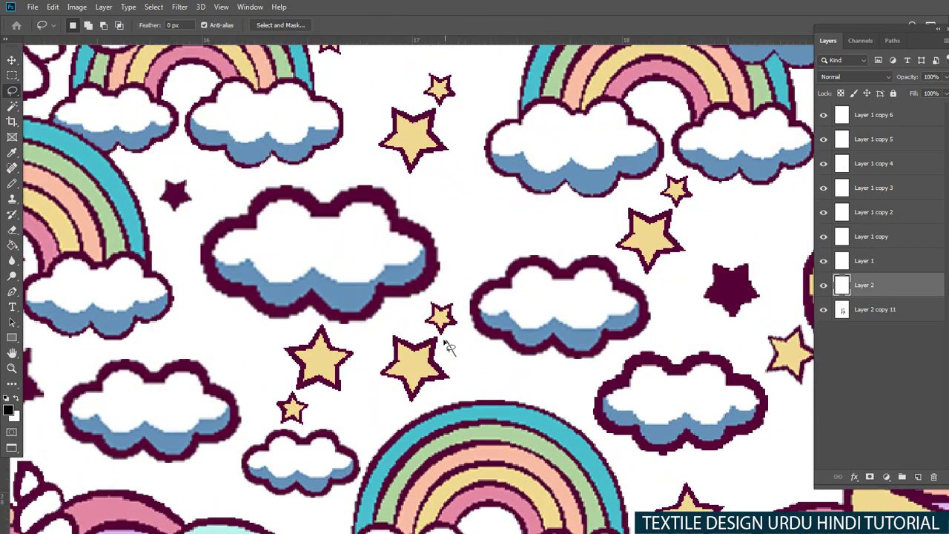
pyautogui.moveTo(393, 413); pyautogui.dragTo(394, 414)
pyautogui.press('w')
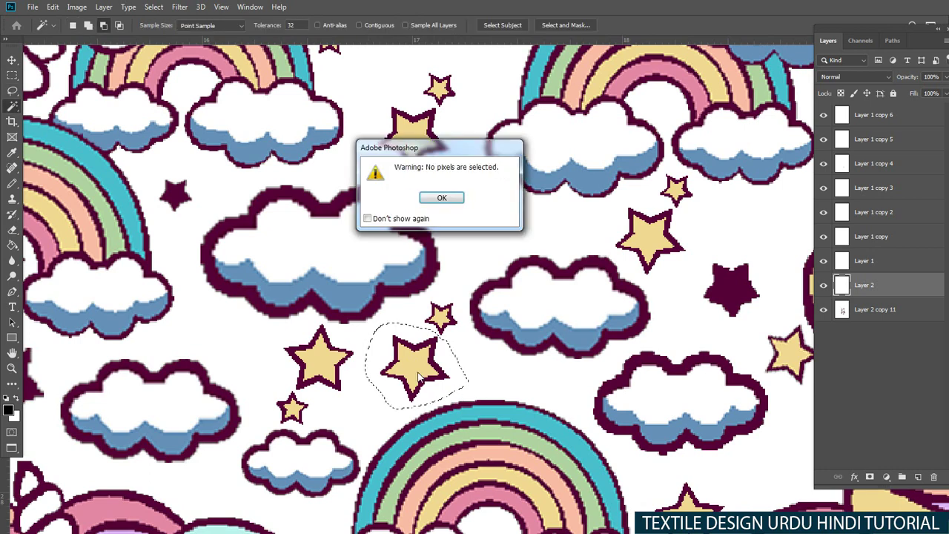
pyautogui.press('Return')
pyautogui.press('l')
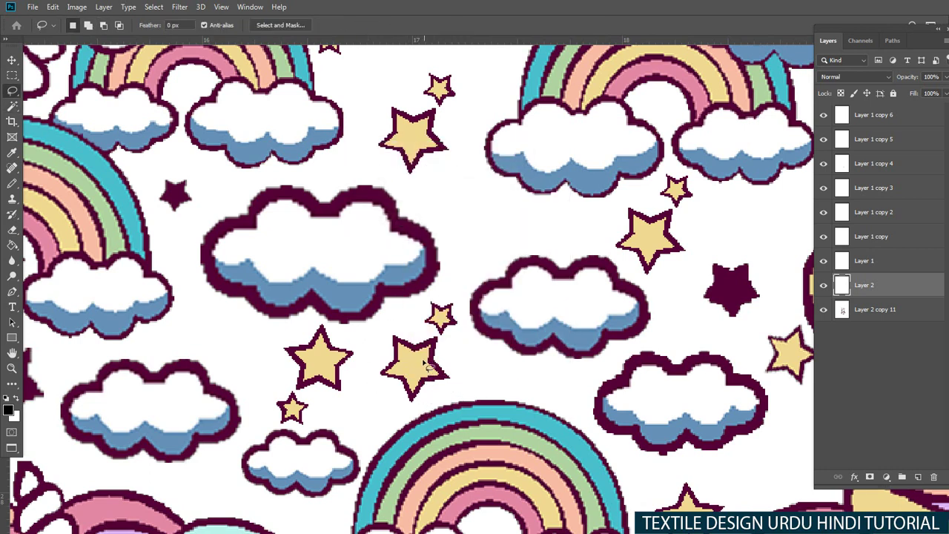
pyautogui.press('v')
pyautogui.rightClick(403, 358)
pyautogui.click(438, 366)
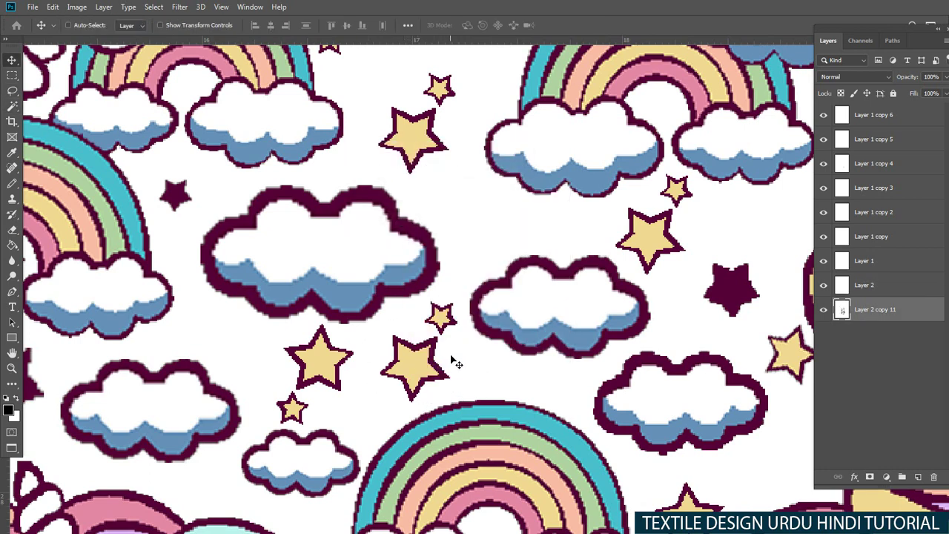
# Step: Move star copies up into the empty upper gaps between the clouds
pyautogui.press('l')
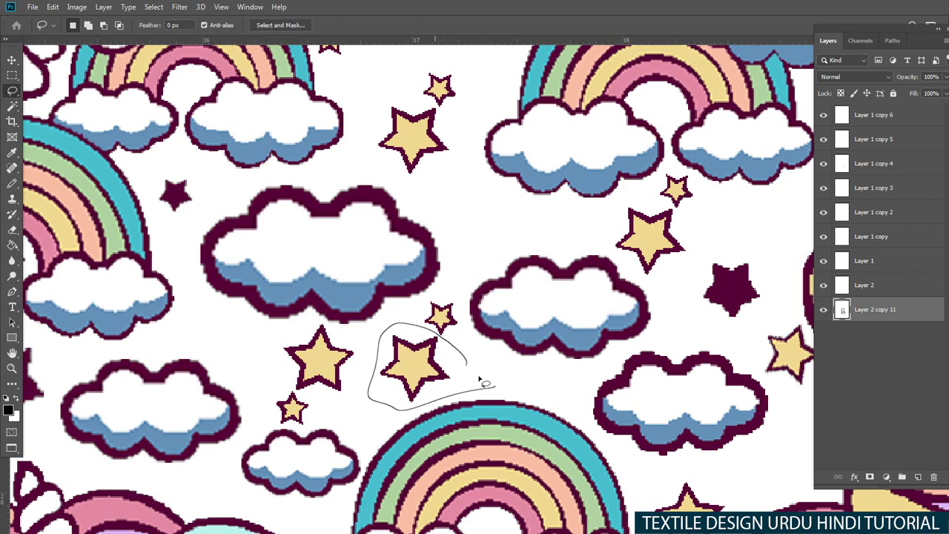
pyautogui.press('v')
pyautogui.moveTo(418, 364); pyautogui.dragTo(496, 211)
pyautogui.scroll(-5, 501, 338)
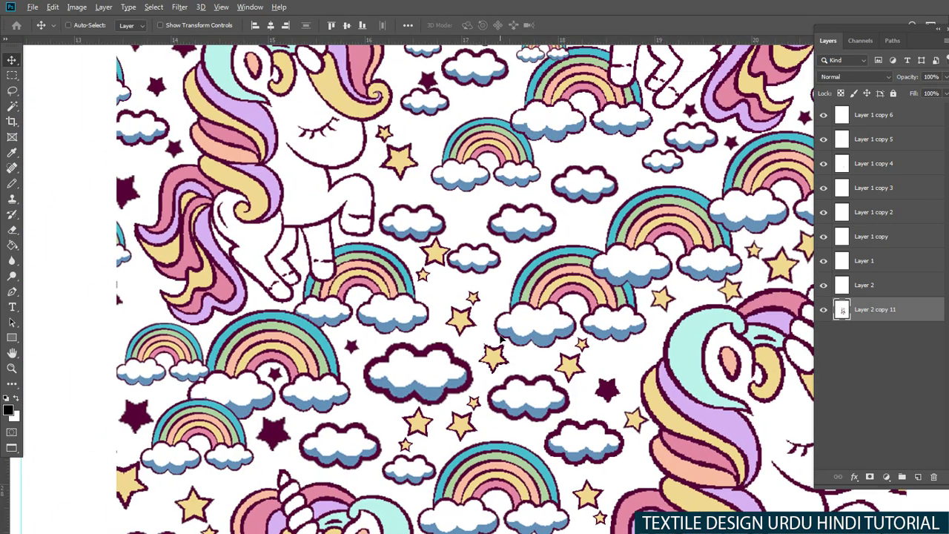
pyautogui.moveTo(501, 338)
pyautogui.mouseDown()
pyautogui.moveTo(456, 185)
pyautogui.moveTo(486, 119)
pyautogui.moveTo(590, 235)
pyautogui.moveTo(615, 164)
pyautogui.moveTo(555, 166)
pyautogui.moveTo(697, 178)
pyautogui.mouseUp()
pyautogui.scroll(1, 697, 178)
pyautogui.hotkey('ctrl', 't')
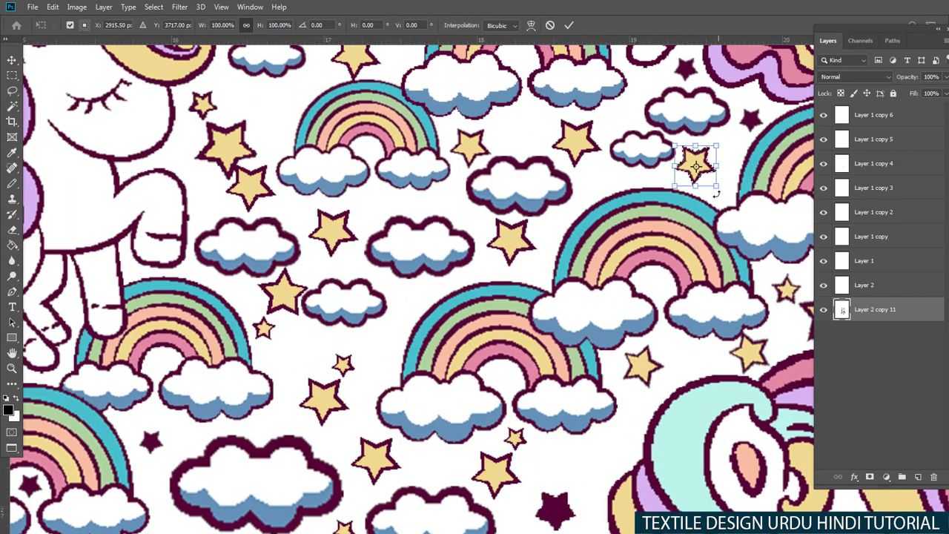
pyautogui.press('Return')
# Step: Position a star beside the rainbow and place a duplicate just below it
pyautogui.scroll(-5, 709, 199)
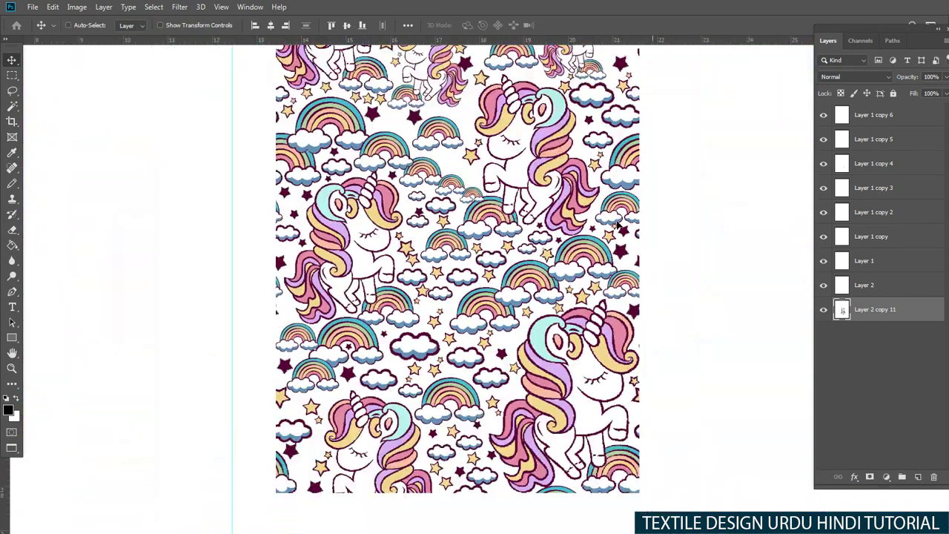
pyautogui.moveTo(490, 180); pyautogui.dragTo(418, 186)
pyautogui.scroll(5, 419, 186)
pyautogui.moveTo(346, 219)
pyautogui.mouseDown()
pyautogui.moveTo(541, 149)
pyautogui.moveTo(534, 137)
pyautogui.mouseUp()
pyautogui.hotkey('ctrl', 't')
pyautogui.press('Return')
pyautogui.scroll(-5, 547, 235)
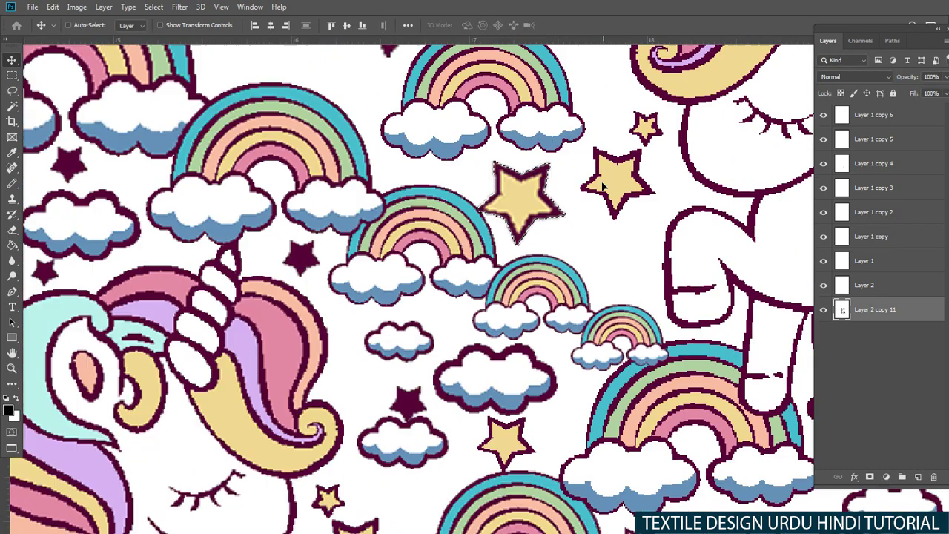
pyautogui.moveTo(547, 236); pyautogui.dragTo(572, 255)
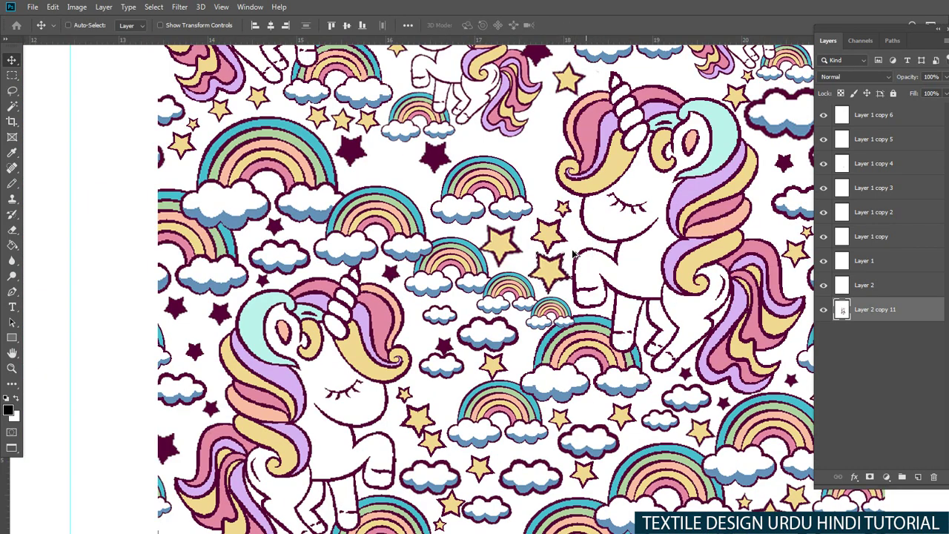
pyautogui.hotkey('ctrl', 't')
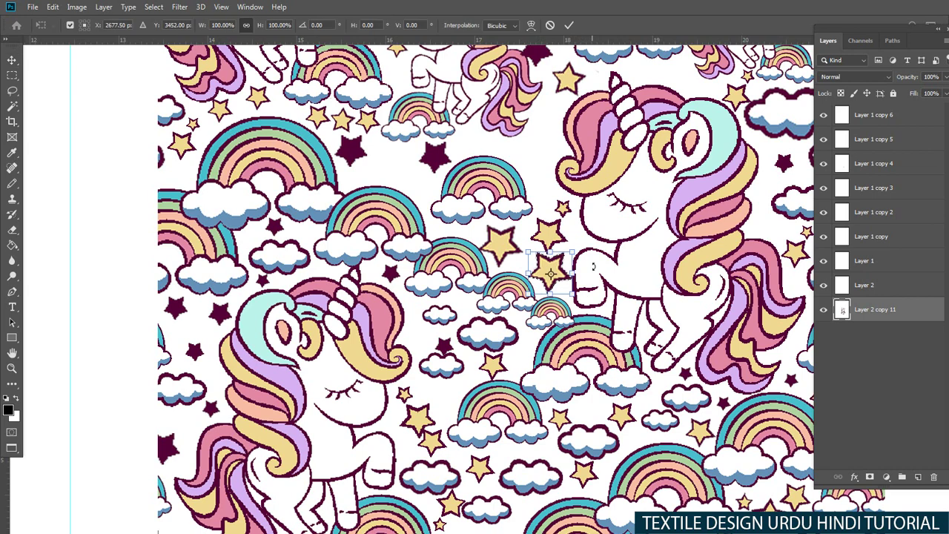
pyautogui.moveTo(550, 269); pyautogui.dragTo(546, 276)
pyautogui.press('Return')
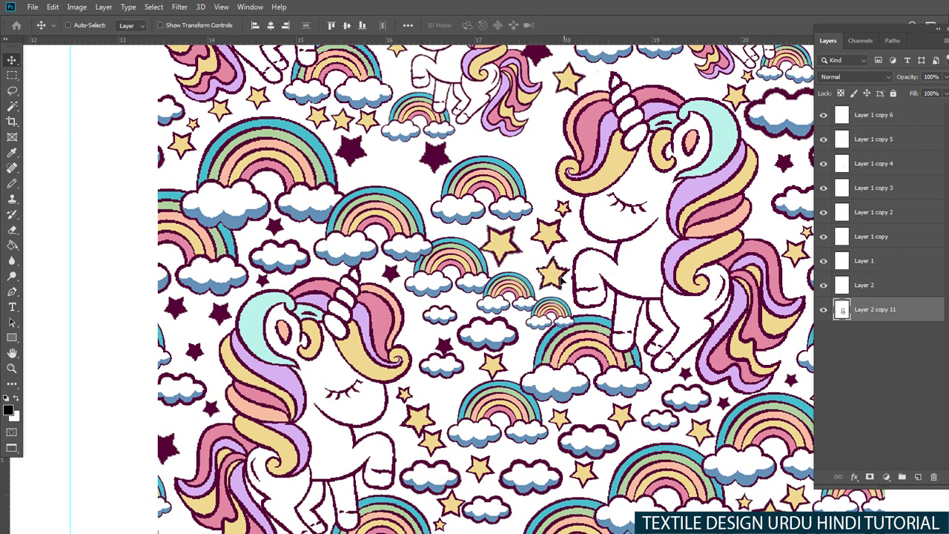
# Step: Zoom out to fit the whole pattern on screen
pyautogui.rightClick(504, 267)
pyautogui.click(537, 304)
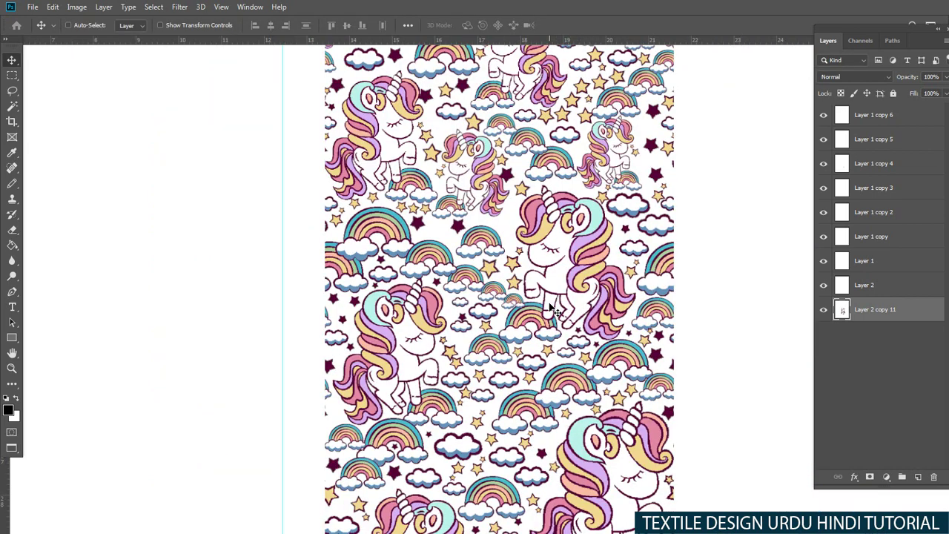
pyautogui.rightClick(448, 274)
pyautogui.click(486, 314)
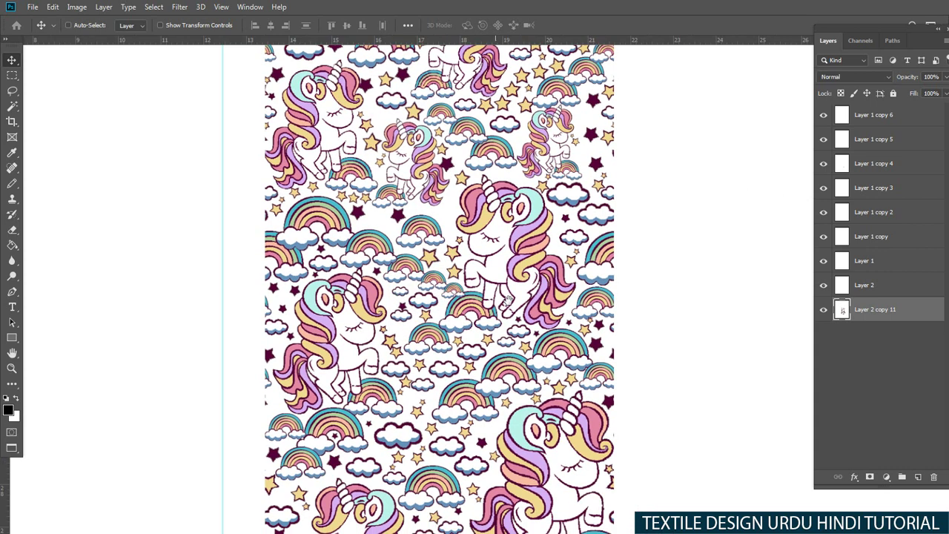
# Step: Copy the two-star pair onto Layer 3 and rotate it slightly
pyautogui.hotkey('ctrl', 'r')
pyautogui.moveTo(453, 331); pyautogui.dragTo(425, 228)
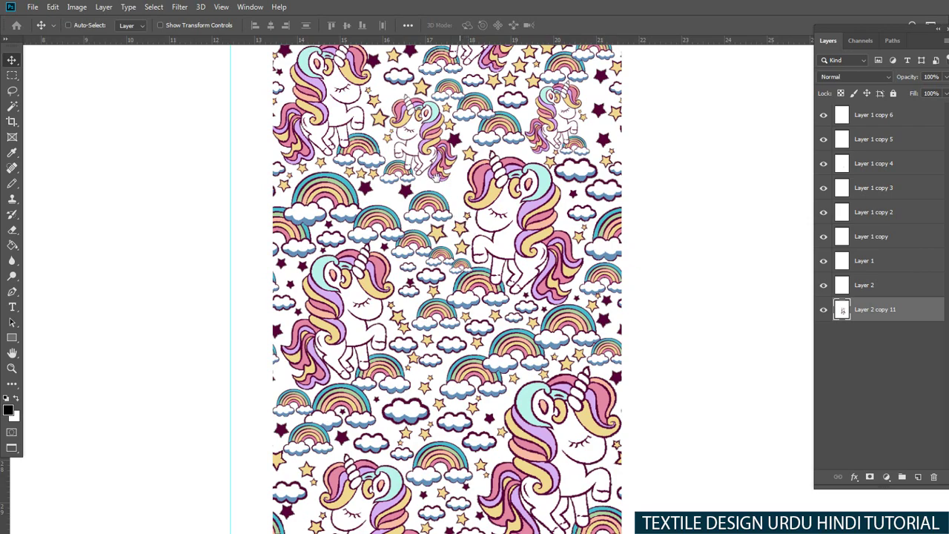
pyautogui.scroll(8, 430, 282)
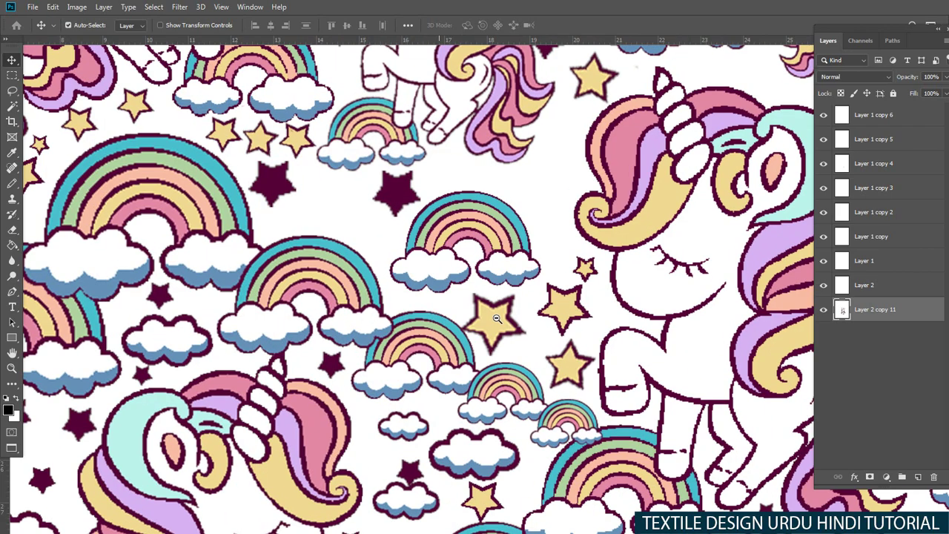
pyautogui.hotkey('ctrl', 'shift', 'alt', 'n')
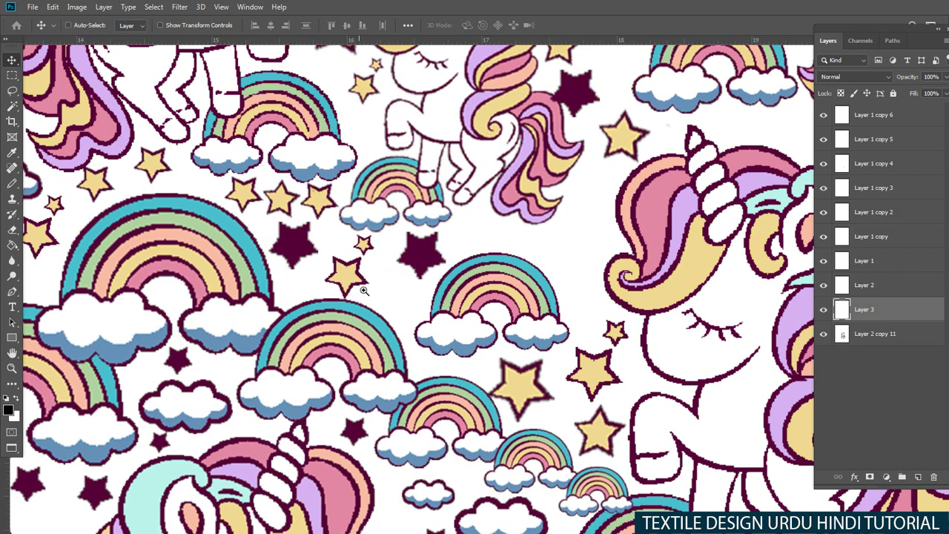
pyautogui.click(385, 275)
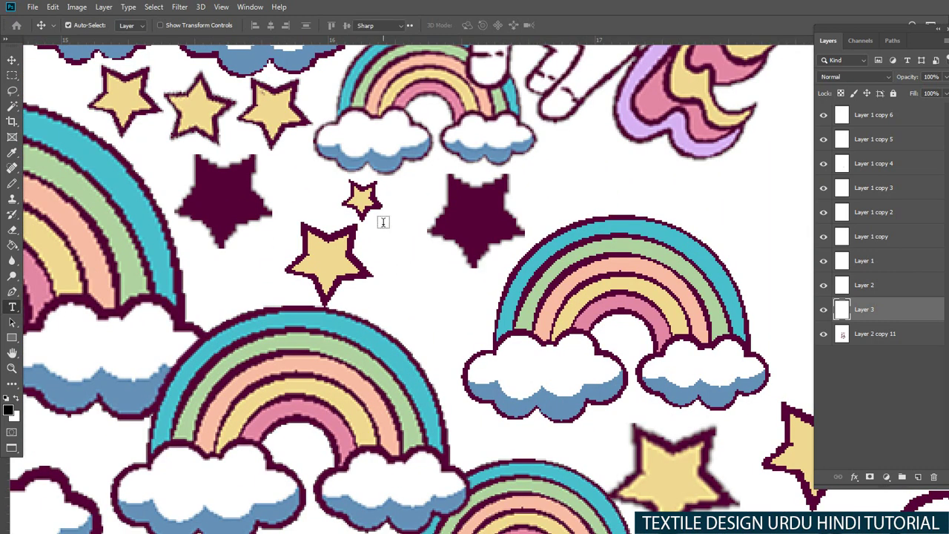
pyautogui.press('v')
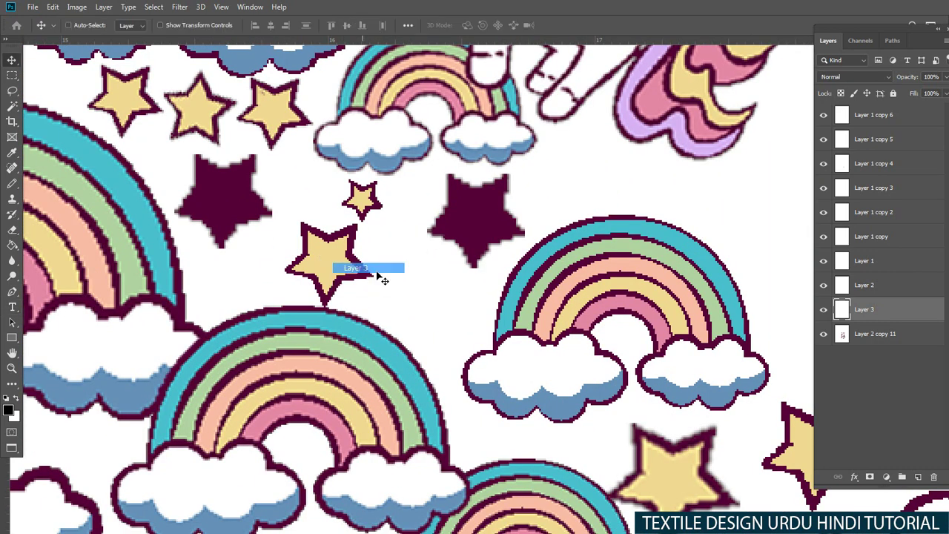
pyautogui.hotkey('ctrl', 't')
pyautogui.moveTo(433, 245)
pyautogui.mouseDown()
pyautogui.moveTo(425, 299)
pyautogui.moveTo(480, 291)
pyautogui.mouseUp()
pyautogui.press('Return')
# Step: Rotate the copied star pair to -31.78° beside the unicorn's mane
pyautogui.scroll(-5, 361, 269)
pyautogui.scroll(-2, 360, 269)
pyautogui.scroll(4, 480, 290)
pyautogui.scroll(2, 490, 274)
pyautogui.hotkey('ctrl', 't')
pyautogui.rightClick(482, 261)
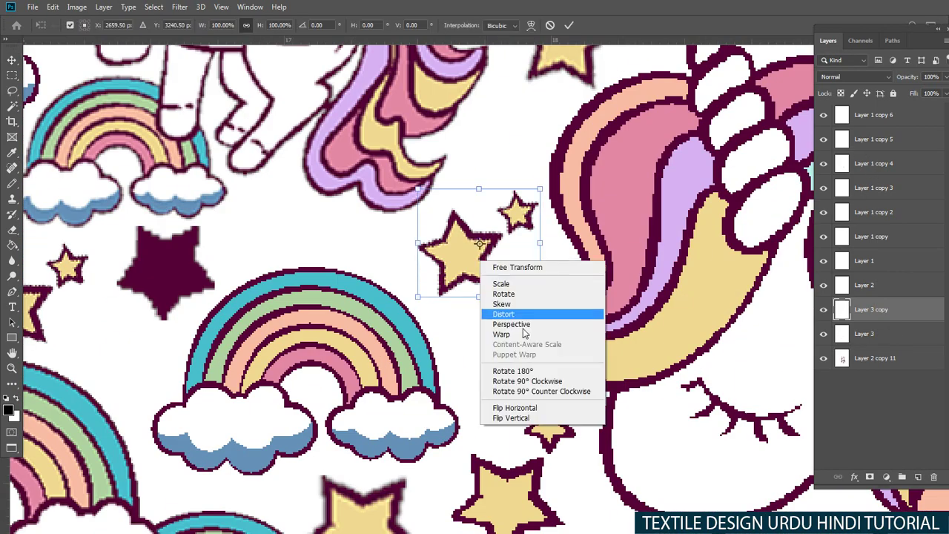
pyautogui.click(417, 315)
pyautogui.moveTo(547, 184); pyautogui.dragTo(504, 165)
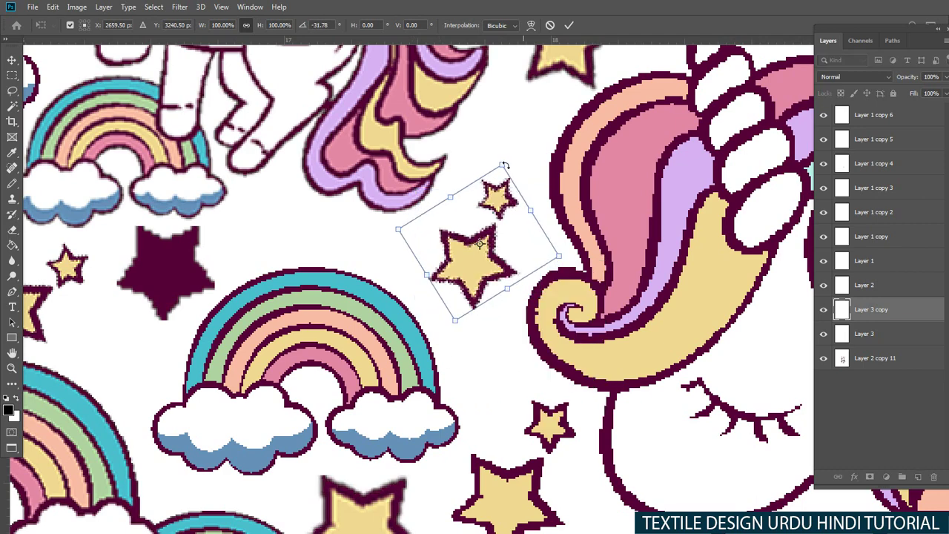
pyautogui.press('Return')
pyautogui.scroll(-3, 523, 312)
pyautogui.scroll(-3, 523, 312)
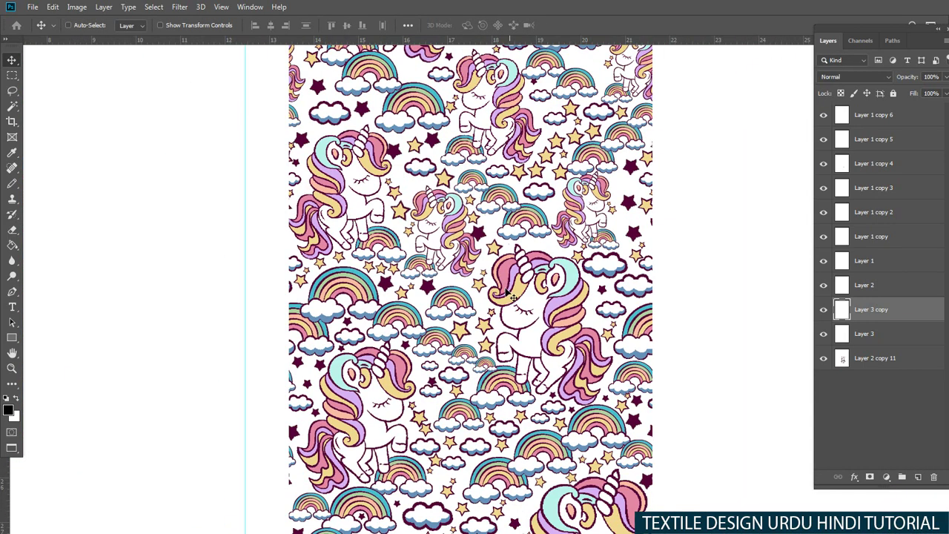
pyautogui.scroll(-2, 533, 296)
# Step: Copy the two yellow stars to Layer 4 and move them into the gap beside the mane
pyautogui.scroll(-3, 481, 312)
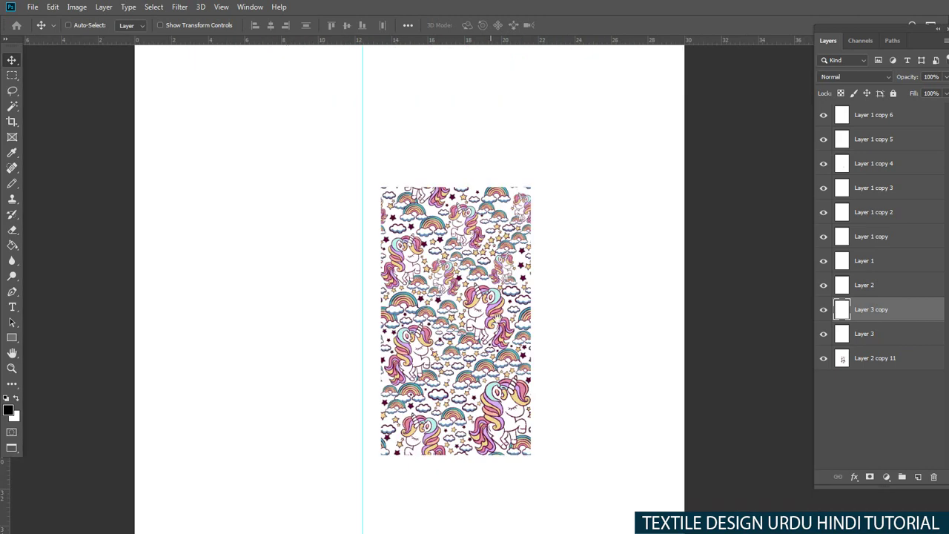
pyautogui.scroll(-2, 497, 314)
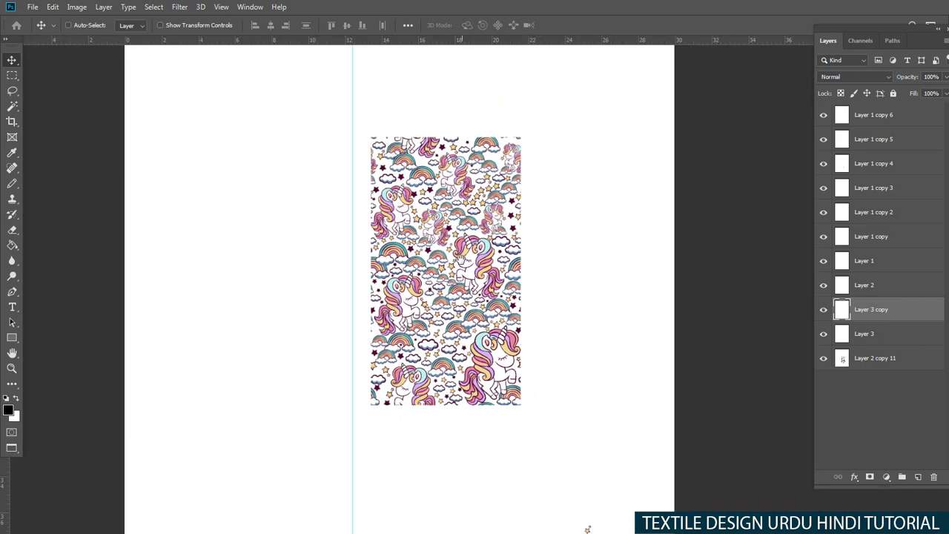
pyautogui.scroll(2, 483, 298)
pyautogui.scroll(2, 483, 298)
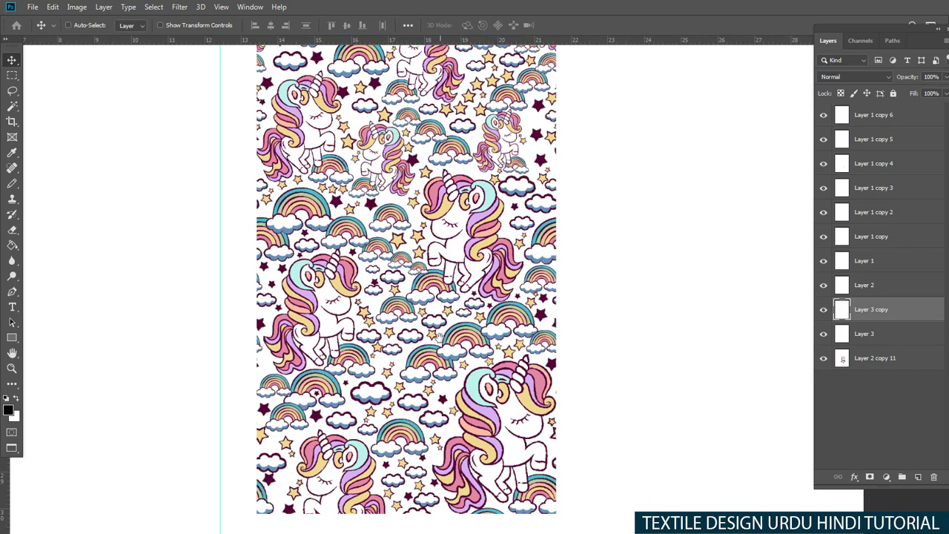
pyautogui.scroll(-3, 500, 308)
pyautogui.scroll(-2, 500, 308)
pyautogui.hscroll(2, 501, 308)
pyautogui.moveTo(410, 337); pyautogui.dragTo(418, 302)
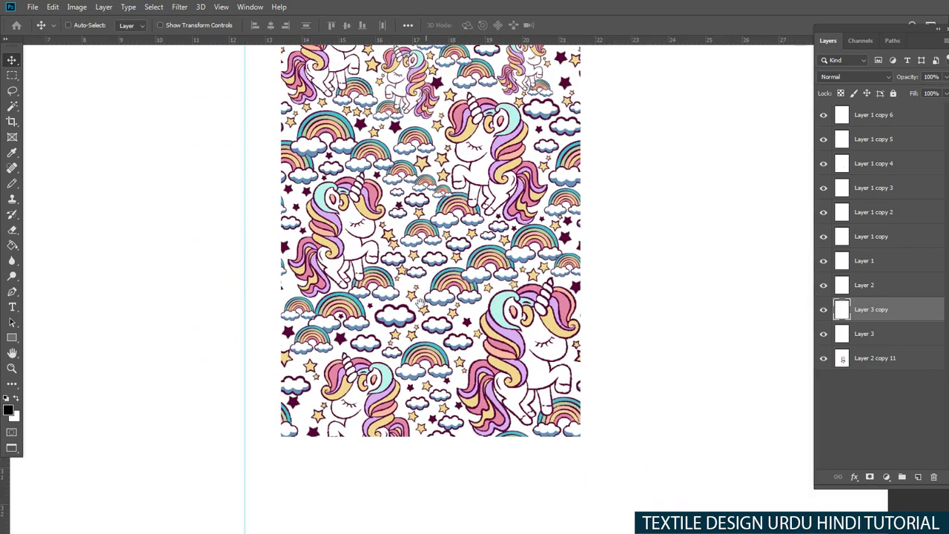
pyautogui.hotkey('ctrl', 'shift', 'alt', 'n')
pyautogui.scroll(5, 480, 318)
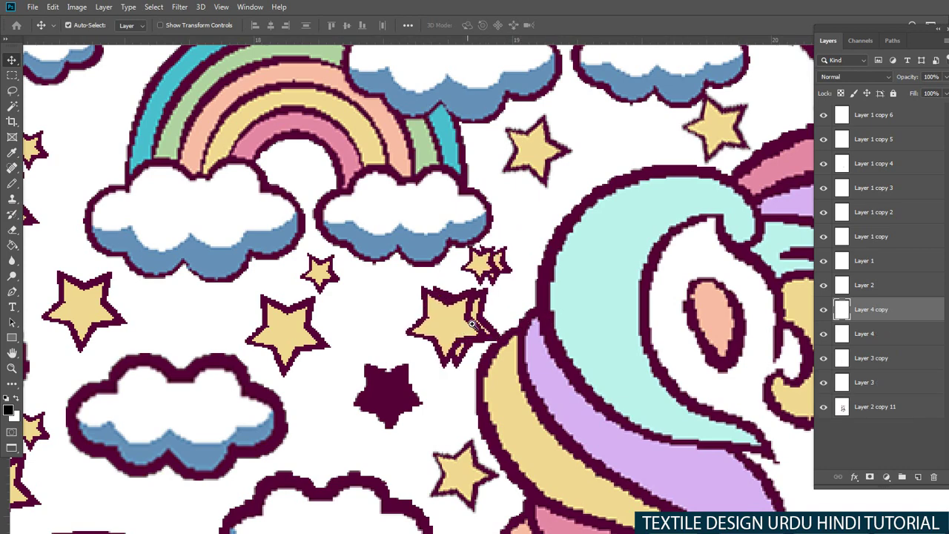
pyautogui.moveTo(498, 317); pyautogui.dragTo(475, 336)
pyautogui.hotkey('ctrl', 't')
pyautogui.press('Return')
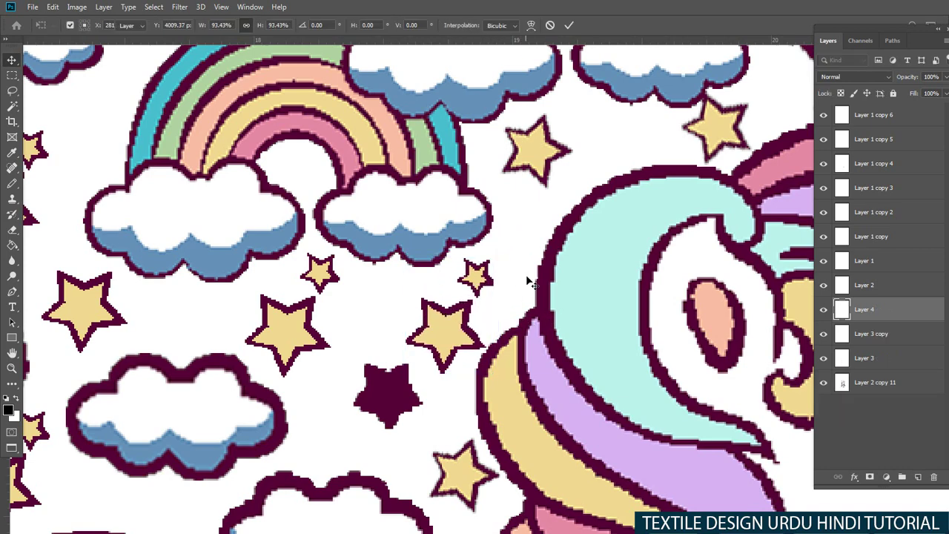
# Step: Duplicate the dark star into a nearby gap and fit the pattern on screen
pyautogui.scroll(-5, 523, 289)
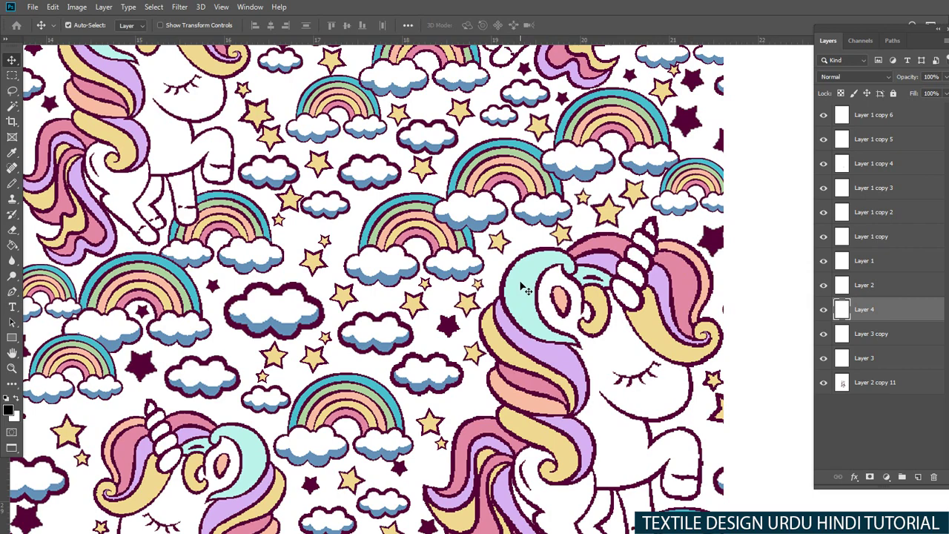
pyautogui.scroll(-5, 523, 289)
pyautogui.moveTo(572, 224)
pyautogui.mouseDown()
pyautogui.moveTo(506, 286)
pyautogui.moveTo(523, 304)
pyautogui.moveTo(441, 63)
pyautogui.mouseUp()
pyautogui.scroll(5, 506, 287)
pyautogui.moveTo(439, 111); pyautogui.dragTo(467, 283)
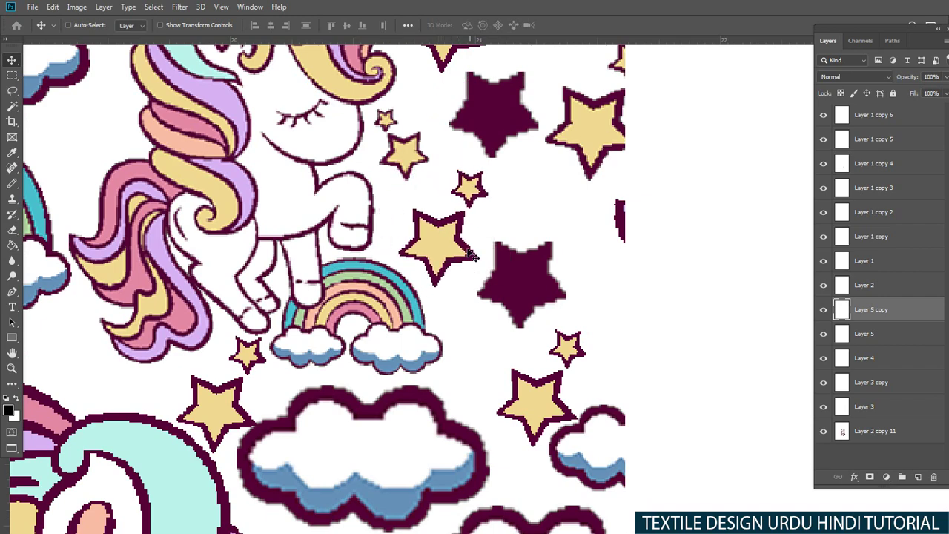
pyautogui.scroll(-5, 536, 286)
pyautogui.rightClick(597, 260)
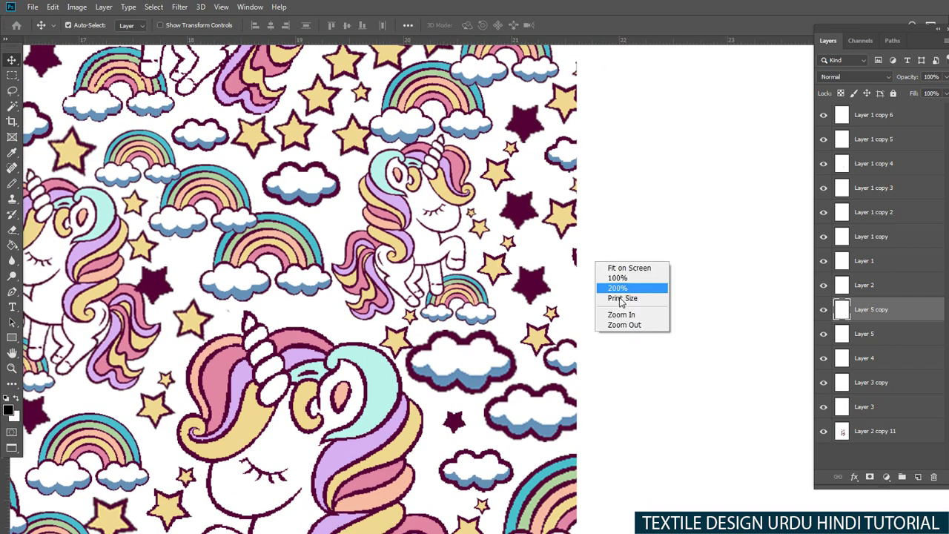
pyautogui.click(619, 296)
pyautogui.scroll(-2, 623, 302)
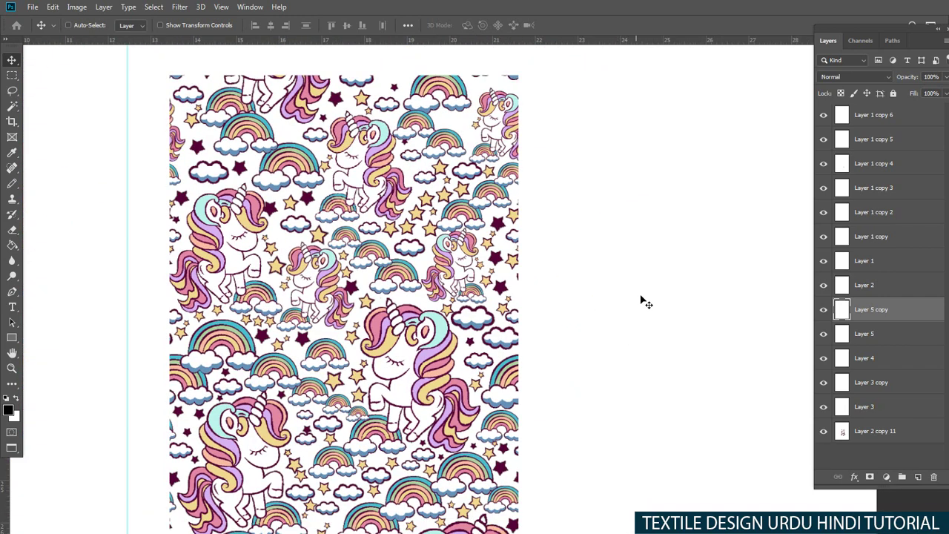
# Step: Copy the two stars to a new layer, flip them horizontally and shift them right
pyautogui.scroll(5, 414, 304)
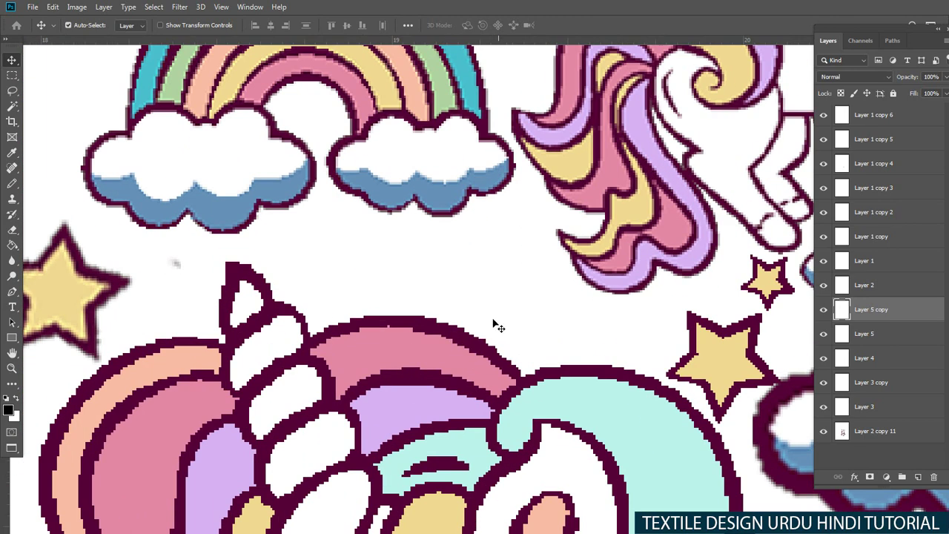
pyautogui.hotkey('ctrl', 'v')
pyautogui.hotkey('ctrl', 't')
pyautogui.rightClick(506, 266)
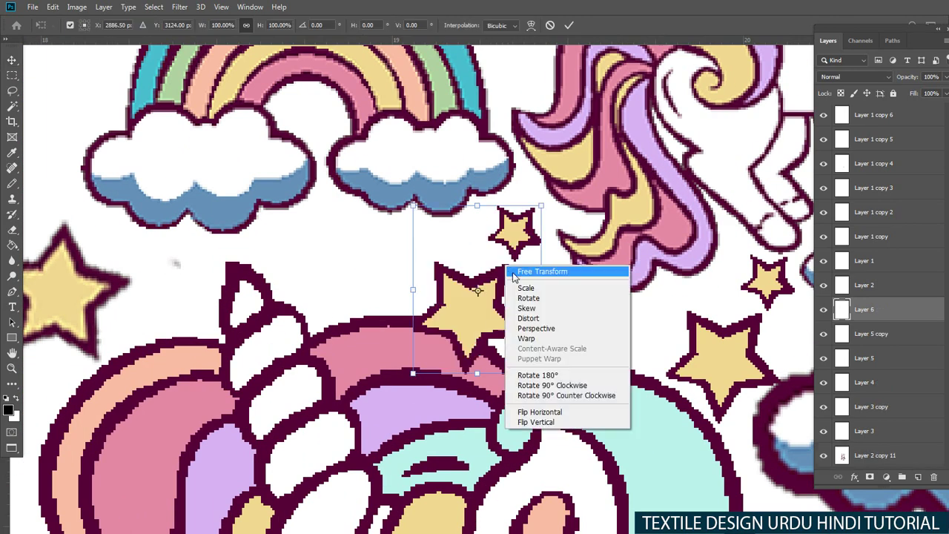
pyautogui.click(562, 415)
pyautogui.press('Return')
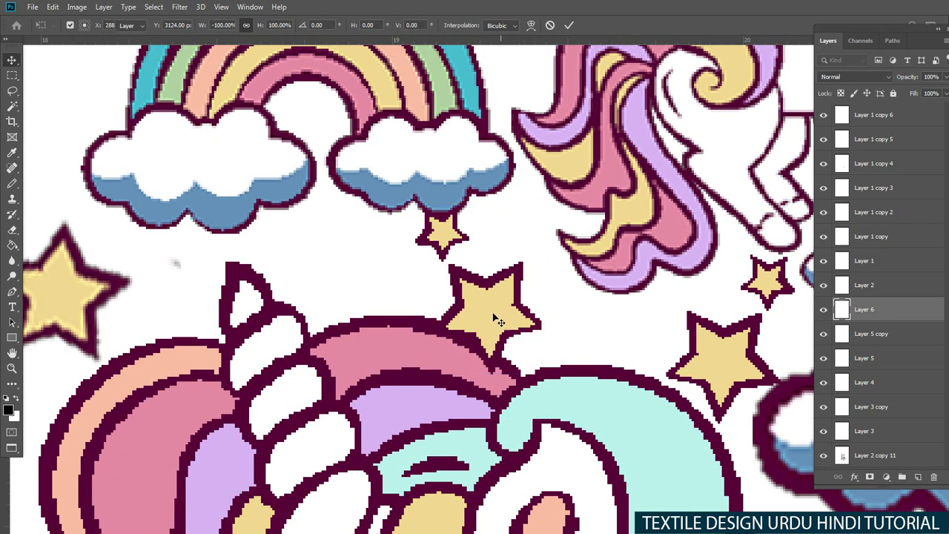
pyautogui.moveTo(494, 318); pyautogui.dragTo(538, 320)
# Step: Shrink and tilt the two stars near the unicorn's horn, then view at print size
pyautogui.scroll(-3, 549, 334)
pyautogui.hotkey('ctrl', 't')
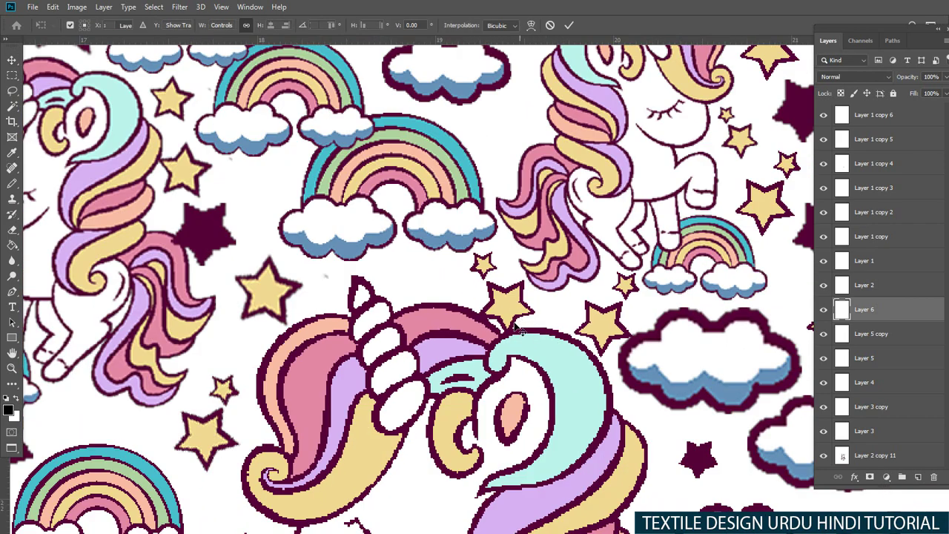
pyautogui.scroll(3, 519, 323)
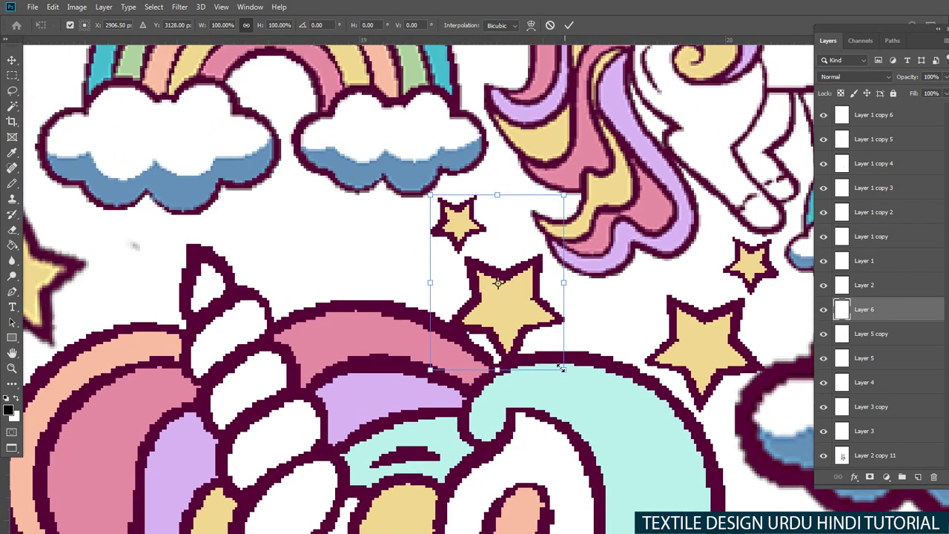
pyautogui.moveTo(561, 369)
pyautogui.mouseDown()
pyautogui.moveTo(543, 339)
pyautogui.moveTo(557, 332)
pyautogui.mouseUp()
pyautogui.press('Return')
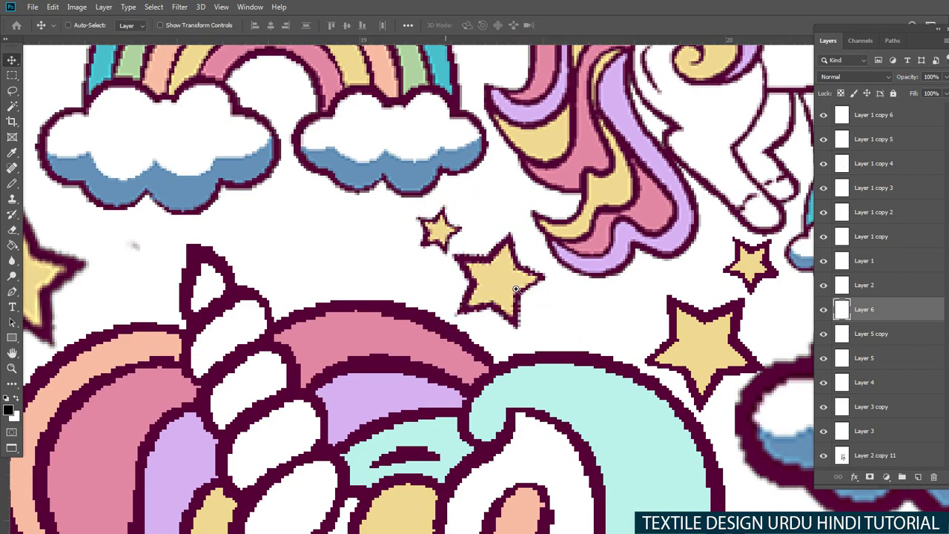
pyautogui.scroll(-5, 516, 288)
pyautogui.rightClick(476, 261)
pyautogui.click(507, 302)
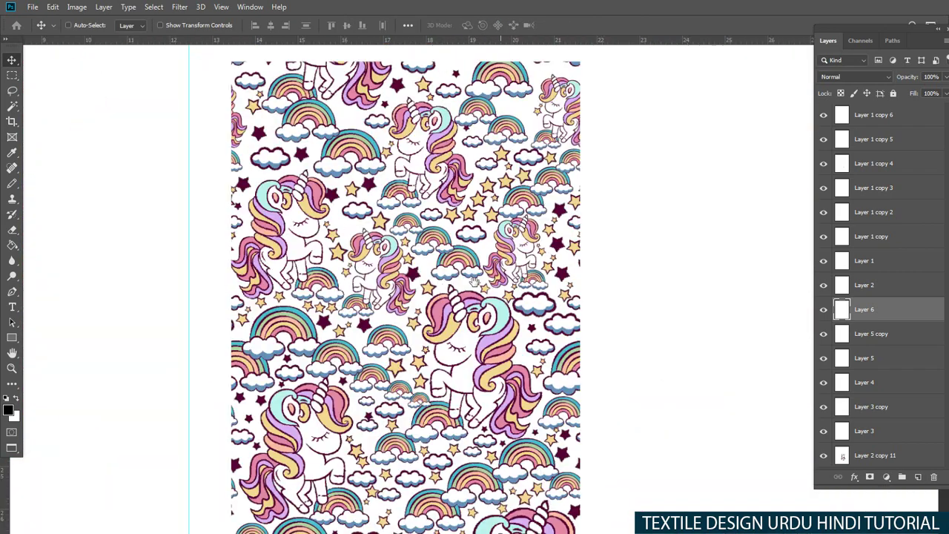
# Step: Scatter more small star copies near the horn and beside the unicorn's mane
pyautogui.scroll(5, 472, 279)
pyautogui.hotkey('ctrl', 'v')
pyautogui.moveTo(533, 284)
pyautogui.mouseDown()
pyautogui.moveTo(482, 271)
pyautogui.moveTo(509, 250)
pyautogui.mouseUp()
pyautogui.hotkey('ctrl', 't')
pyautogui.press('Return')
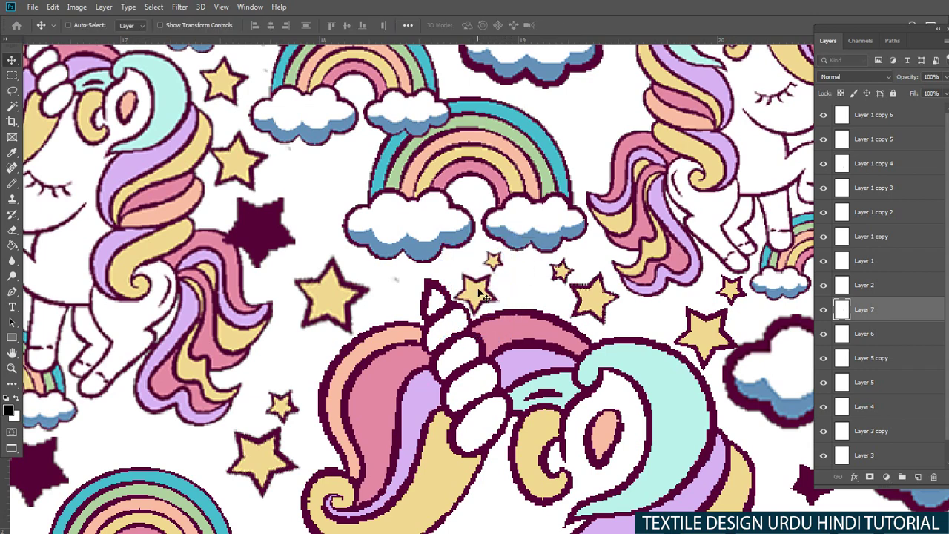
pyautogui.moveTo(482, 285); pyautogui.dragTo(594, 144)
pyautogui.scroll(1, 594, 144)
pyautogui.scroll(-1, 561, 184)
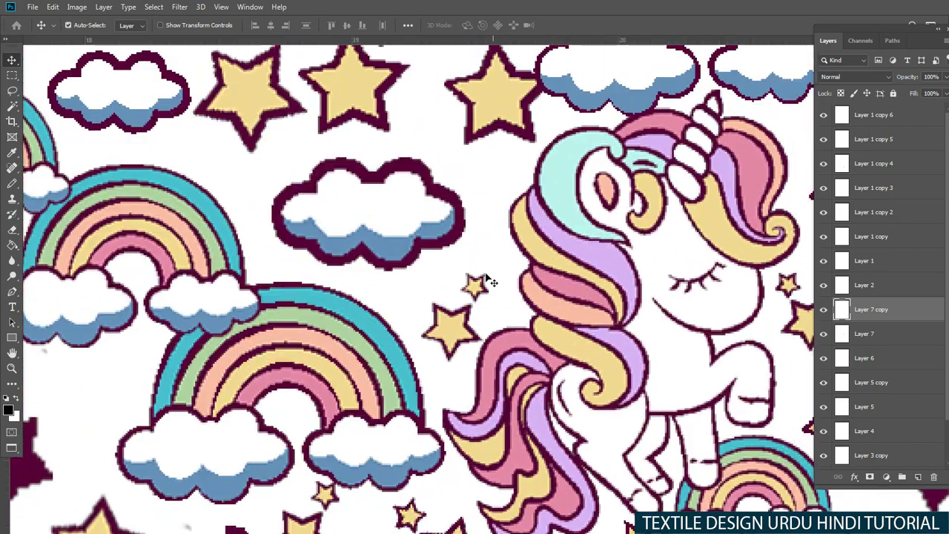
pyautogui.moveTo(509, 289)
pyautogui.mouseDown()
pyautogui.moveTo(517, 295)
pyautogui.moveTo(499, 298)
pyautogui.moveTo(507, 308)
pyautogui.mouseUp()
pyautogui.scroll(-1, 500, 298)
pyautogui.scroll(-1, 480, 319)
# Step: Move a star copy into the gap between the rainbows and delete an unwanted small star
pyautogui.scroll(5, 526, 157)
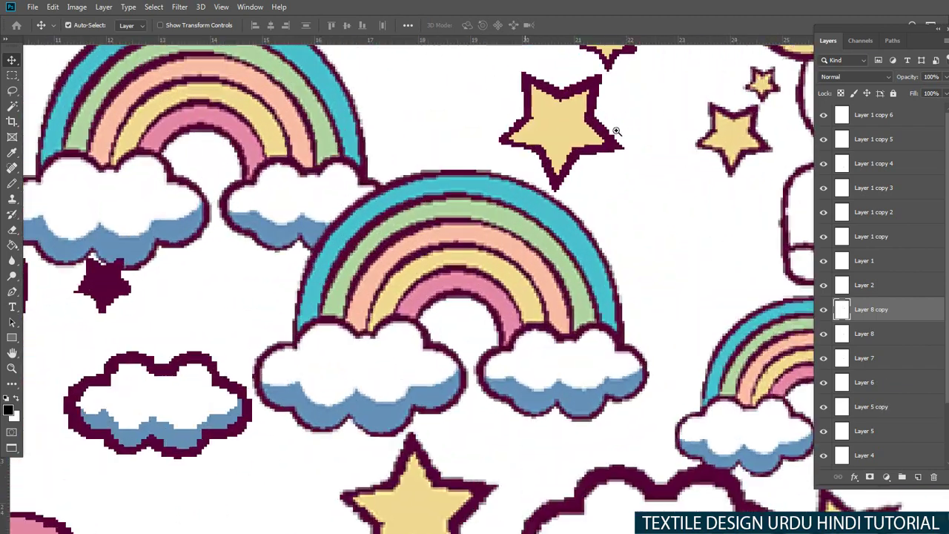
pyautogui.moveTo(615, 134); pyautogui.dragTo(460, 135)
pyautogui.scroll(-1, 460, 135)
pyautogui.scroll(-1, 450, 199)
pyautogui.moveTo(463, 222); pyautogui.dragTo(453, 216)
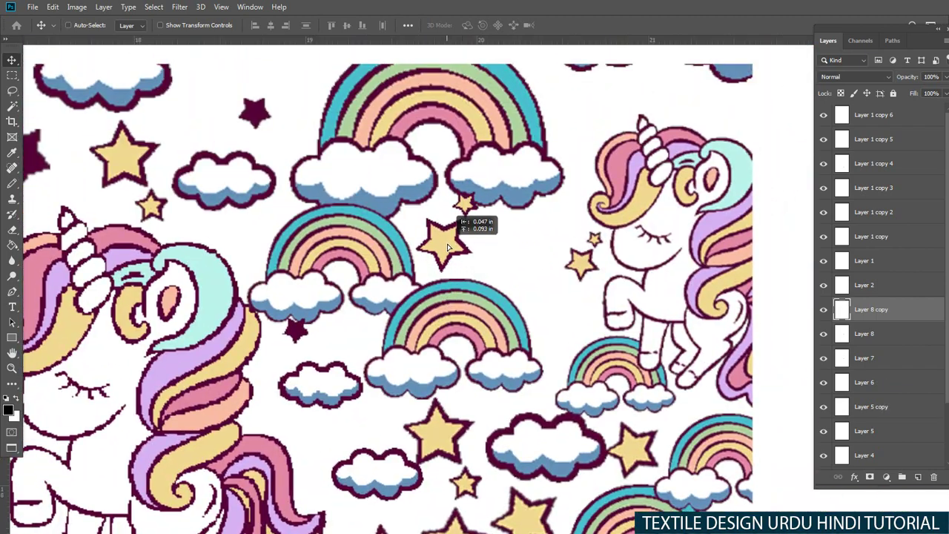
pyautogui.scroll(3, 530, 162)
pyautogui.press('l')
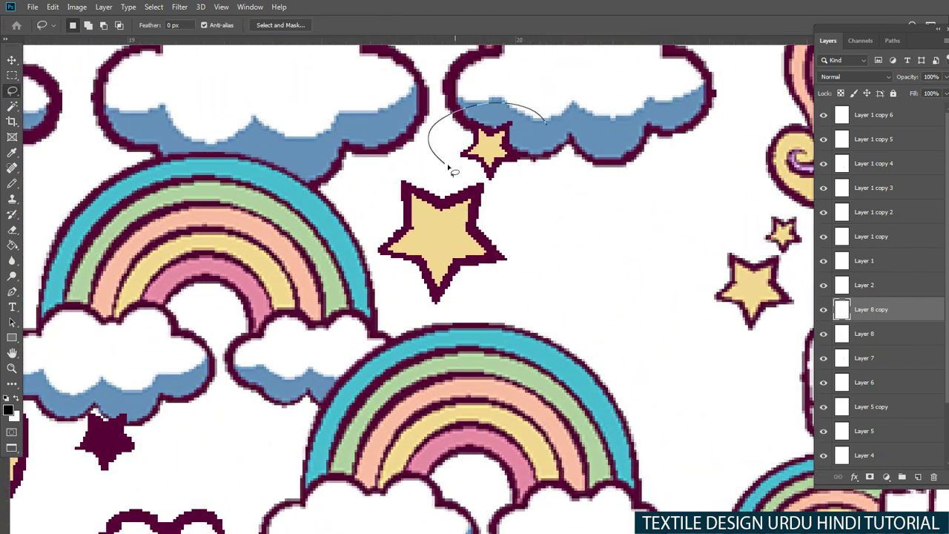
pyautogui.press('Delete')
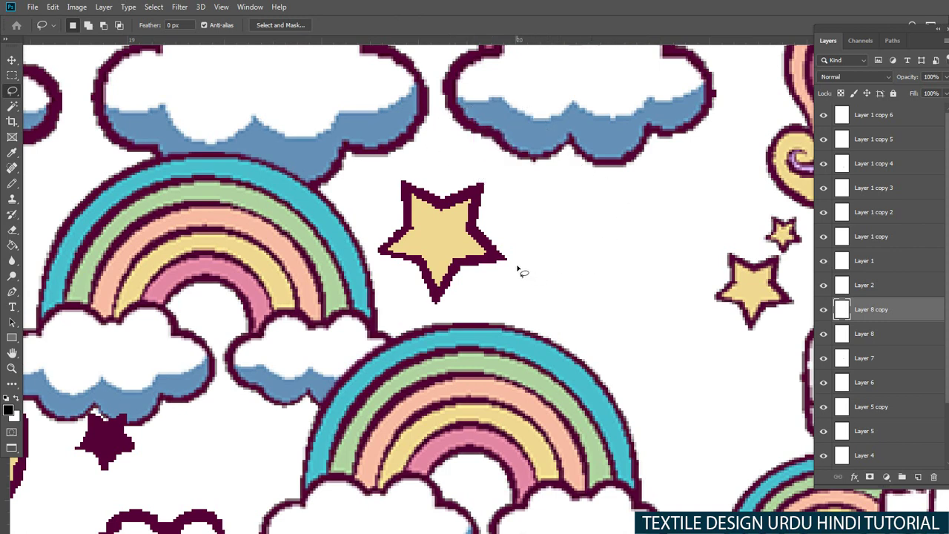
# Step: Duplicate the big star down-right and add another rotated copy up and to the right
pyautogui.moveTo(393, 168); pyautogui.dragTo(400, 174)
pyautogui.press('v')
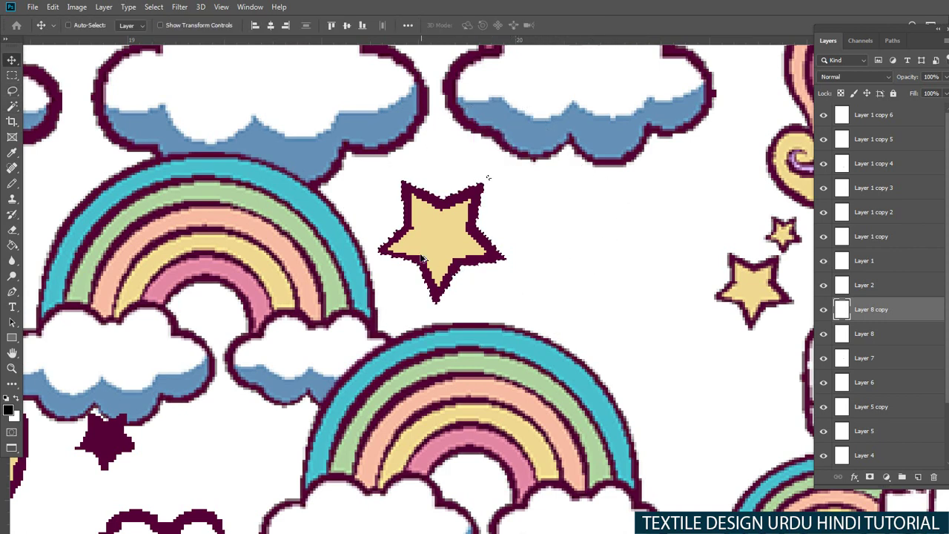
pyautogui.moveTo(445, 237); pyautogui.dragTo(571, 276)
pyautogui.moveTo(681, 309)
pyautogui.mouseDown()
pyautogui.moveTo(593, 295)
pyautogui.moveTo(662, 242)
pyautogui.mouseUp()
pyautogui.hotkey('ctrl', 't')
pyautogui.moveTo(734, 291); pyautogui.dragTo(742, 259)
pyautogui.press('Return')
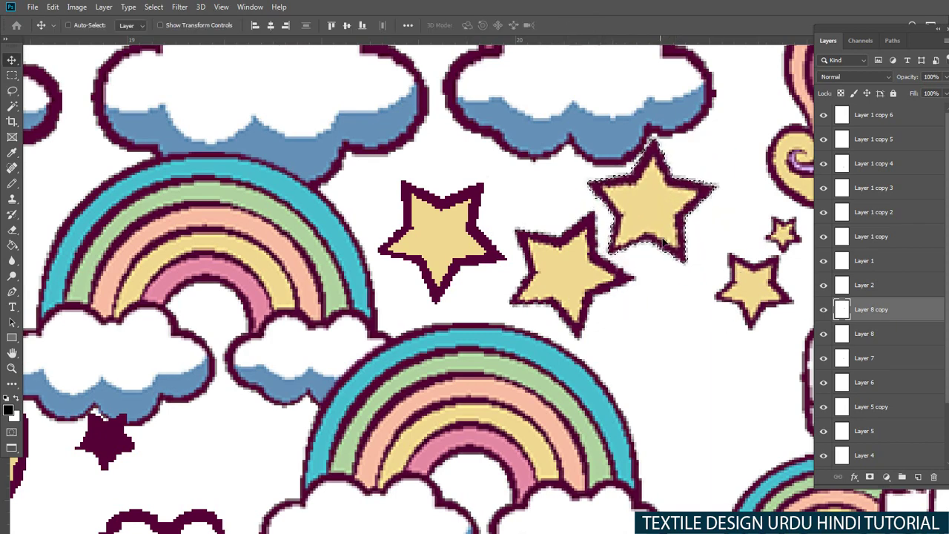
pyautogui.hotkey('ctrl', 'j')
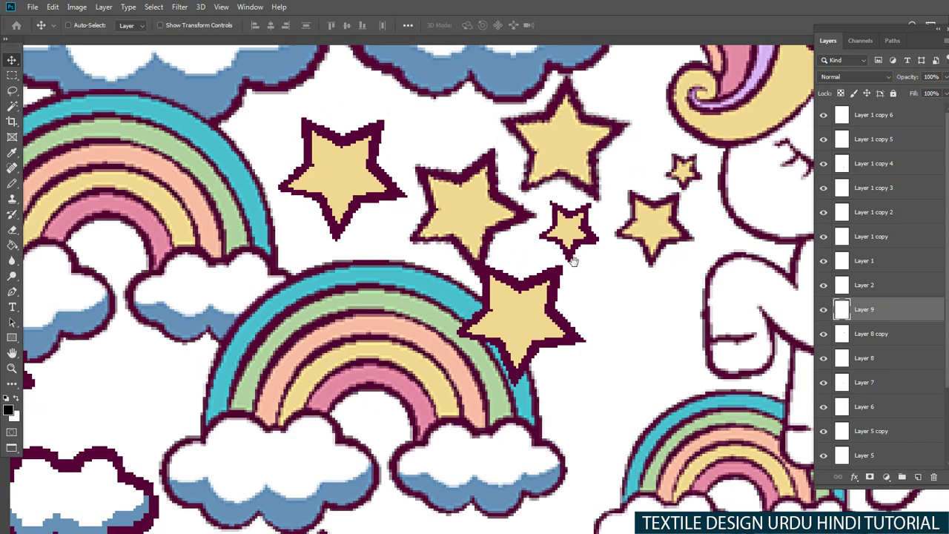
# Step: Select a star and move it right toward the unicorn's leg, then deselect
pyautogui.press('l')
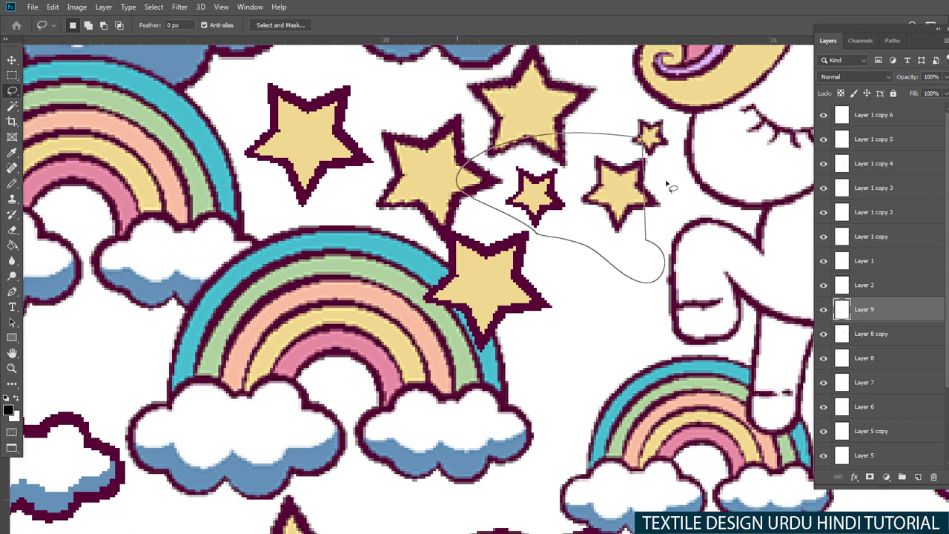
pyautogui.moveTo(665, 183); pyautogui.dragTo(666, 186)
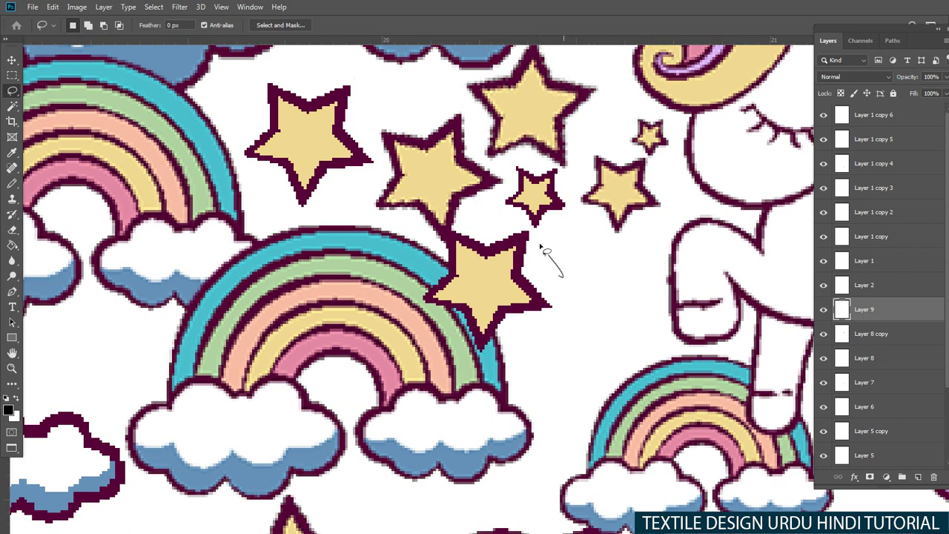
pyautogui.press('w')
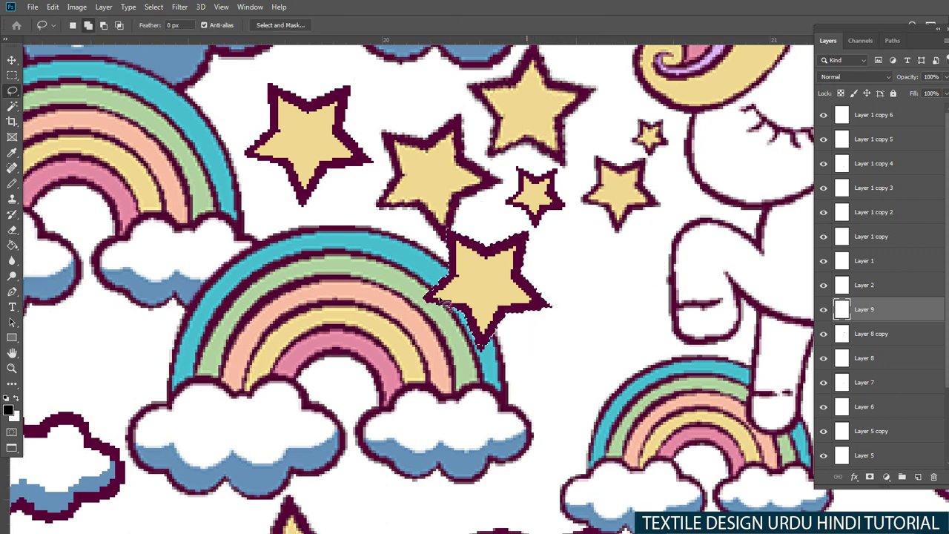
pyautogui.press('v')
pyautogui.moveTo(476, 308); pyautogui.dragTo(593, 321)
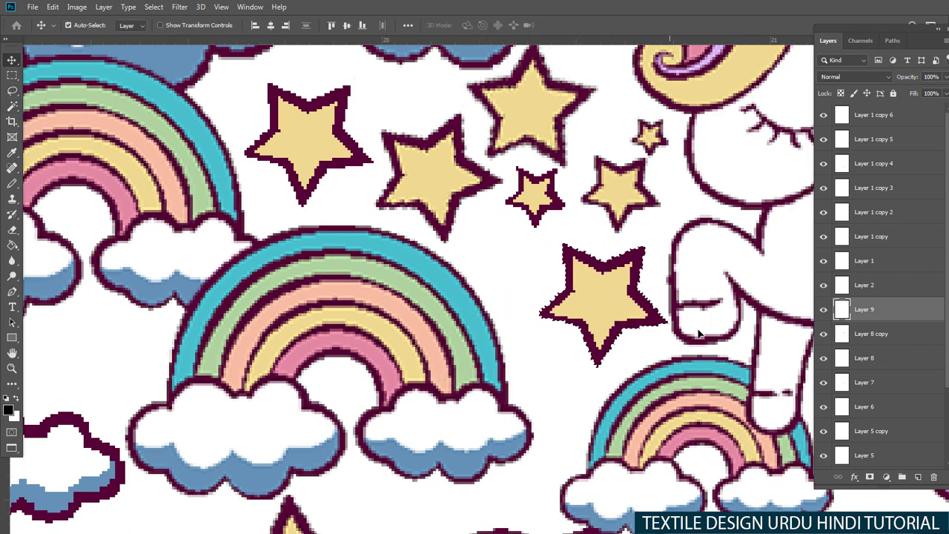
pyautogui.press('l')
pyautogui.hotkey('ctrl', 'd')
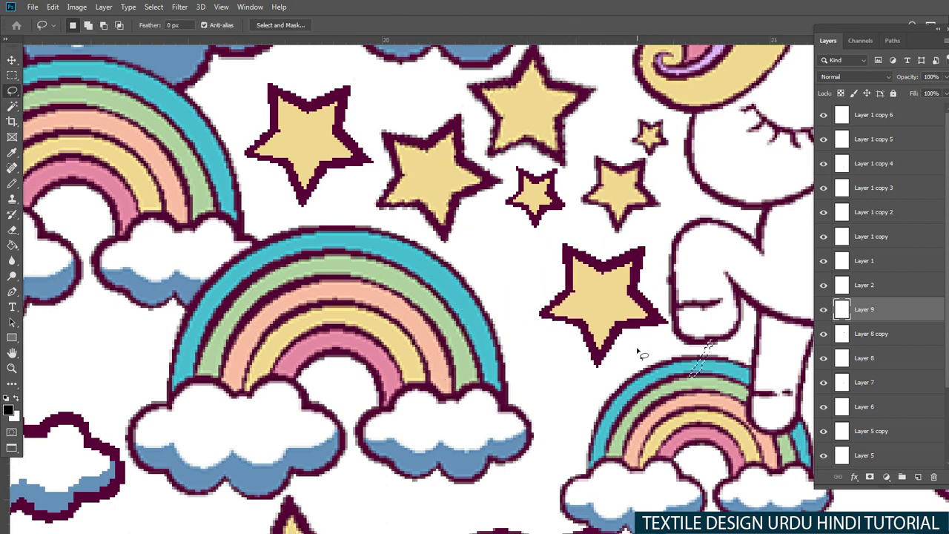
# Step: Rotate the star counter-clockwise beside the leg, then undo an extra offset copy
pyautogui.hotkey('ctrl', 'r')
pyautogui.hotkey('ctrl', 't')
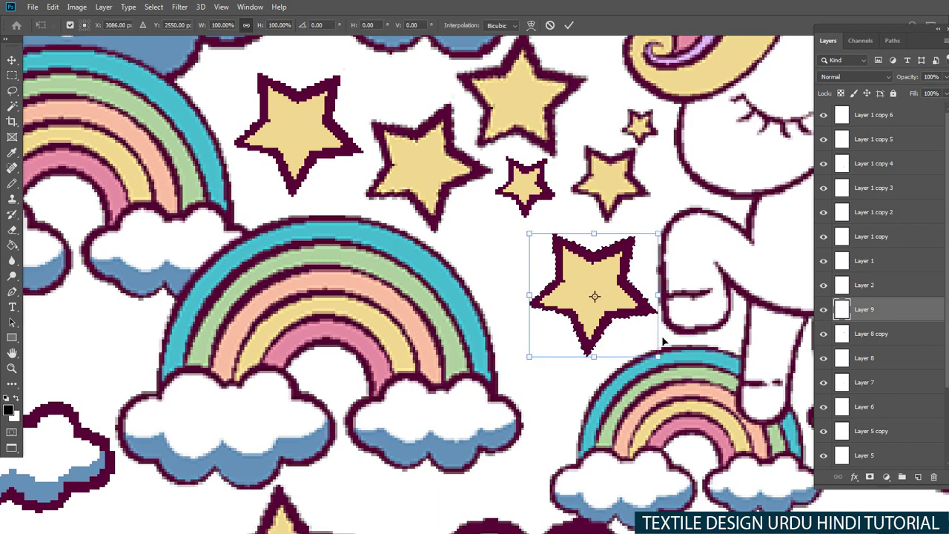
pyautogui.moveTo(663, 341); pyautogui.dragTo(682, 356)
pyautogui.press('Return')
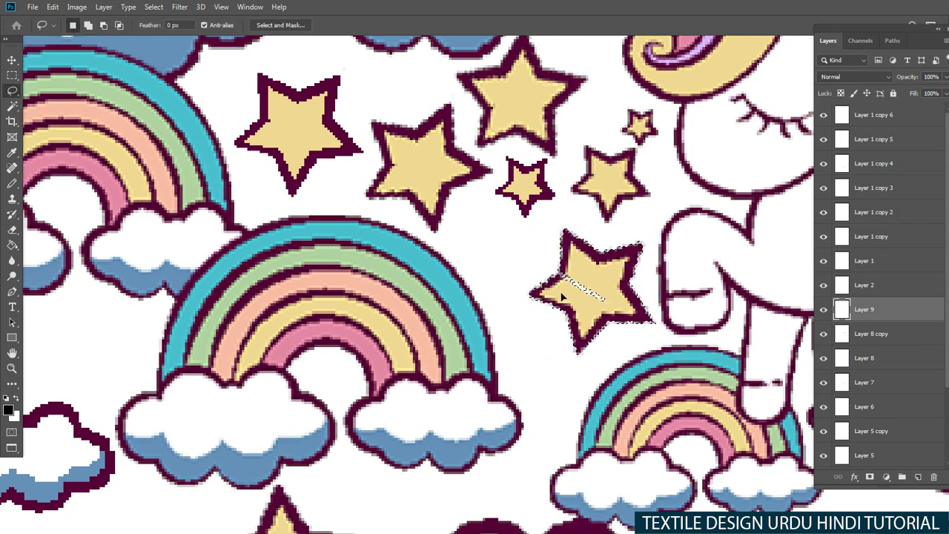
pyautogui.hotkey('ctrl', 'j')
pyautogui.moveTo(580, 310); pyautogui.dragTo(615, 320)
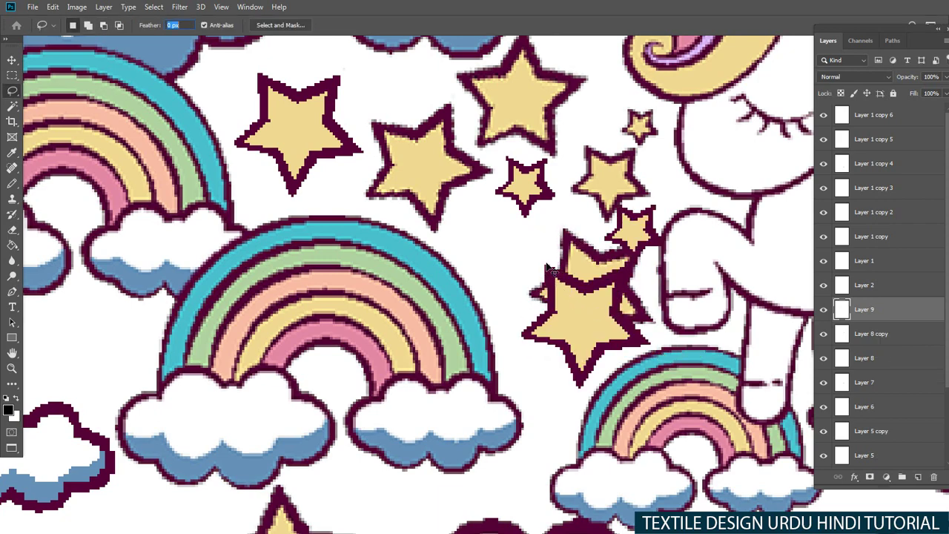
pyautogui.hotkey('ctrl', 'z')
pyautogui.scroll(1, 568, 222)
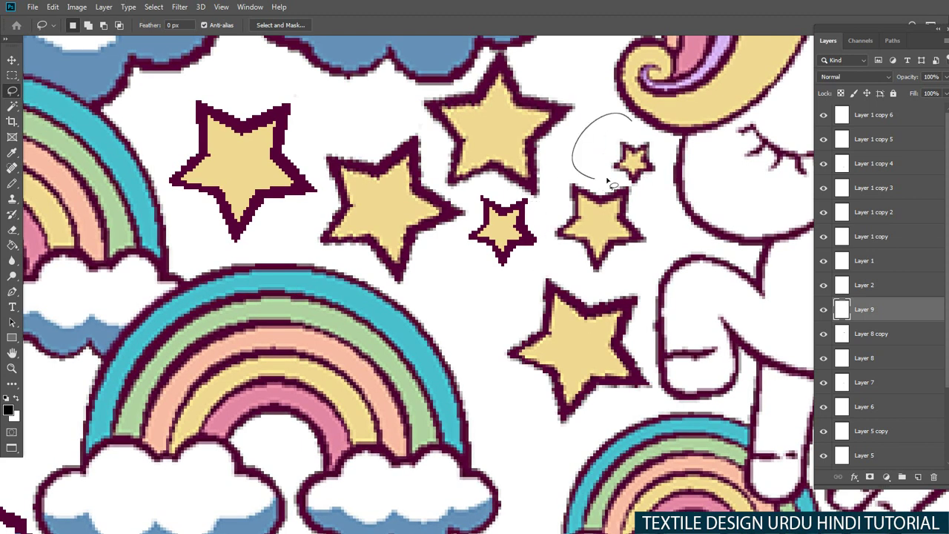
pyautogui.press('v')
pyautogui.click(646, 159)
# Step: Select the small star on Layer 2 copy 11 by colour, undoing a trial move
pyautogui.press('Return')
pyautogui.hotkey('ctrl', 'd')
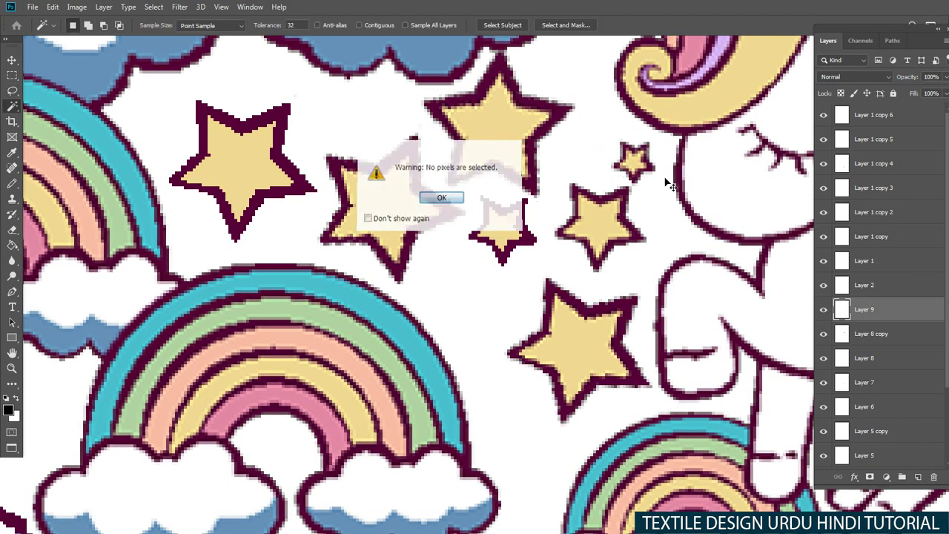
pyautogui.rightClick(631, 159)
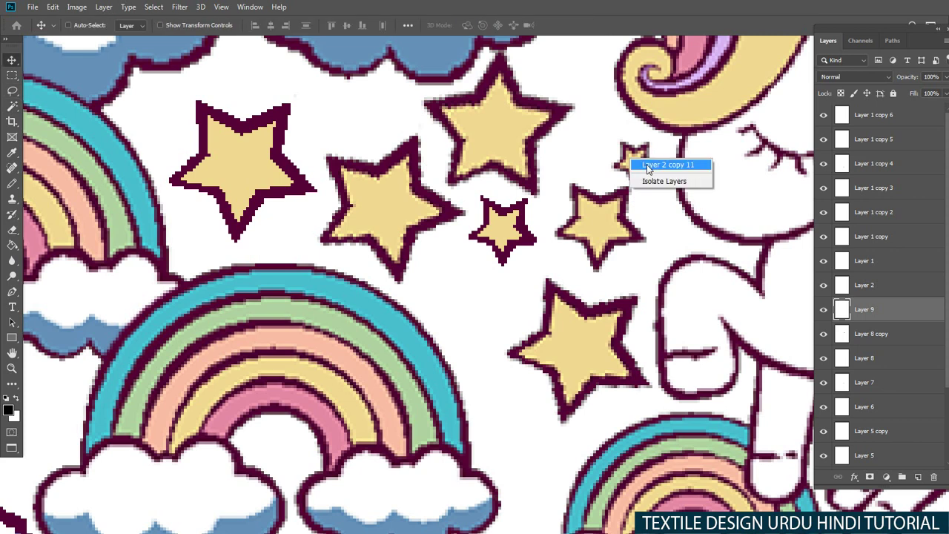
pyautogui.click(655, 162)
pyautogui.press('l')
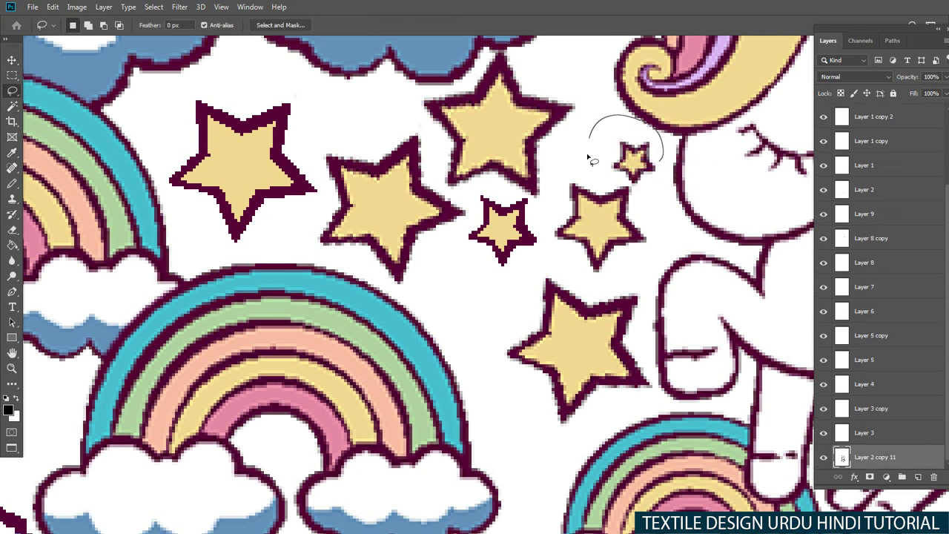
pyautogui.press('w')
pyautogui.keyDown('alt'); pyautogui.click(664, 164); pyautogui.keyUp('alt')
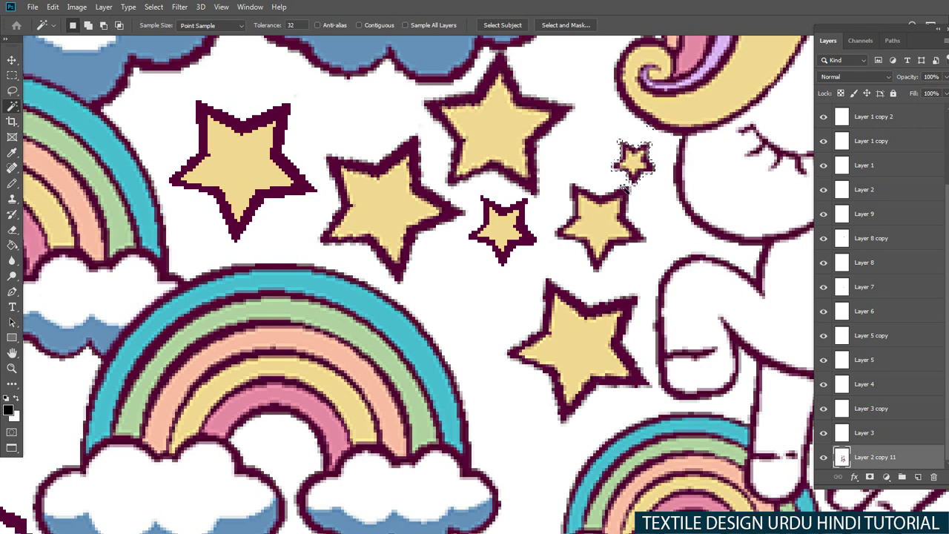
pyautogui.press('v')
pyautogui.moveTo(630, 160); pyautogui.dragTo(603, 149)
pyautogui.hotkey('ctrl', 'z')
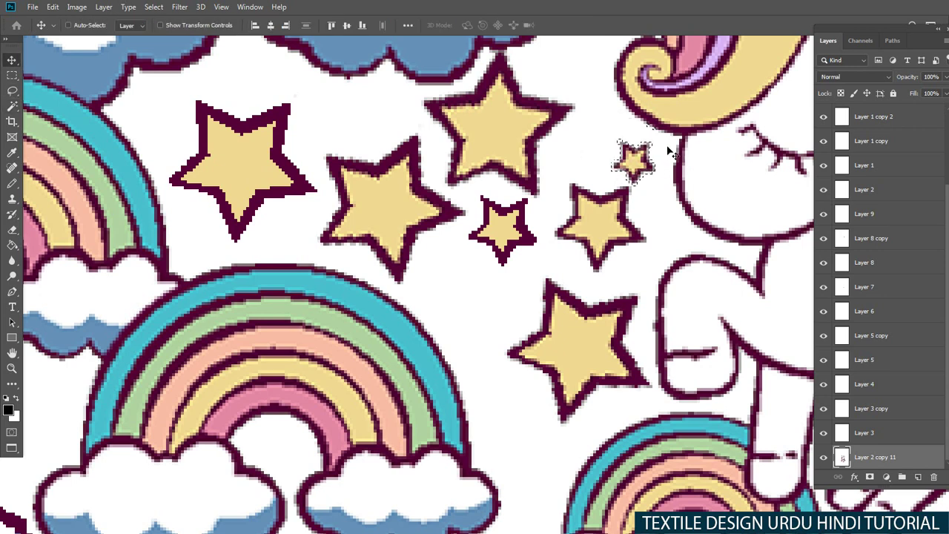
# Step: Try copying the small star downward, undo it, and clear the empty selection
pyautogui.press('l')
pyautogui.press('v')
pyautogui.moveTo(633, 162)
pyautogui.mouseDown()
pyautogui.moveTo(602, 149)
pyautogui.moveTo(493, 300)
pyautogui.moveTo(472, 276)
pyautogui.mouseUp()
pyautogui.hotkey('ctrl', 'z')
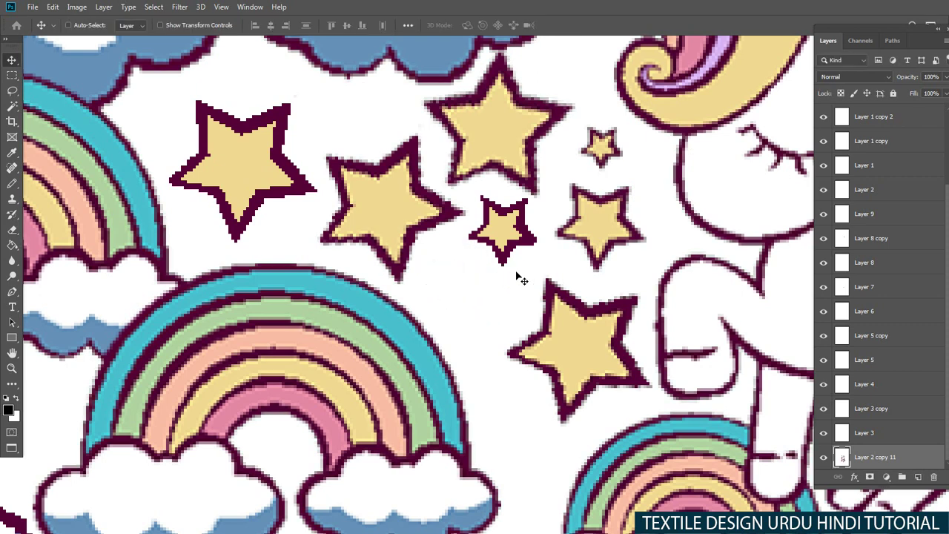
pyautogui.press('l')
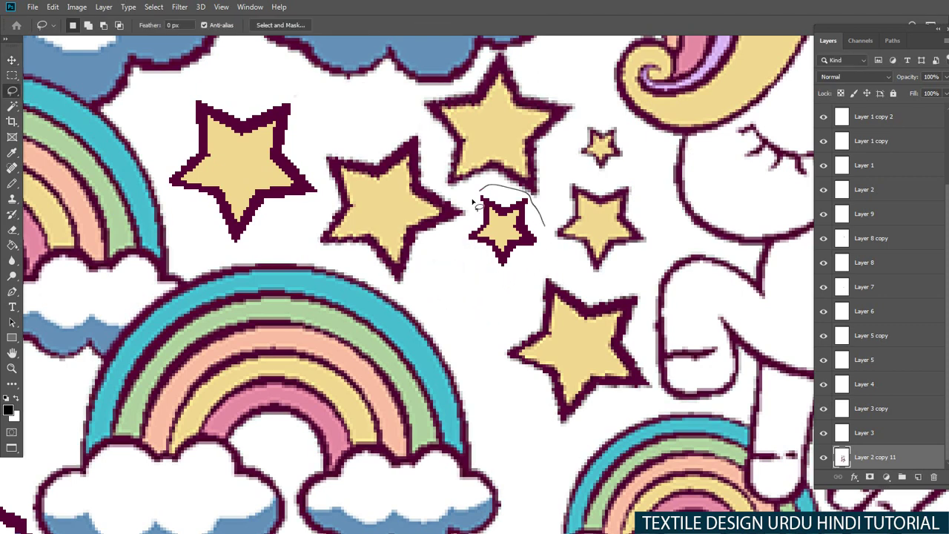
pyautogui.moveTo(536, 268); pyautogui.dragTo(519, 267)
pyautogui.hotkey('ctrl', 'j')
pyautogui.press('Return')
pyautogui.hotkey('ctrl', 'd')
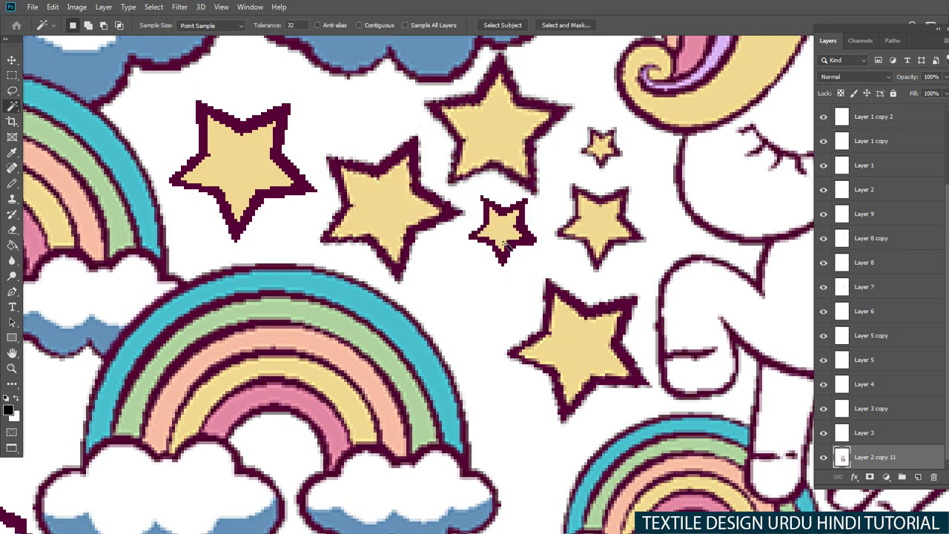
# Step: Glance at the layer style settings, then make Layer 9 with the star active
pyautogui.rightClick(496, 232)
pyautogui.click(516, 241)
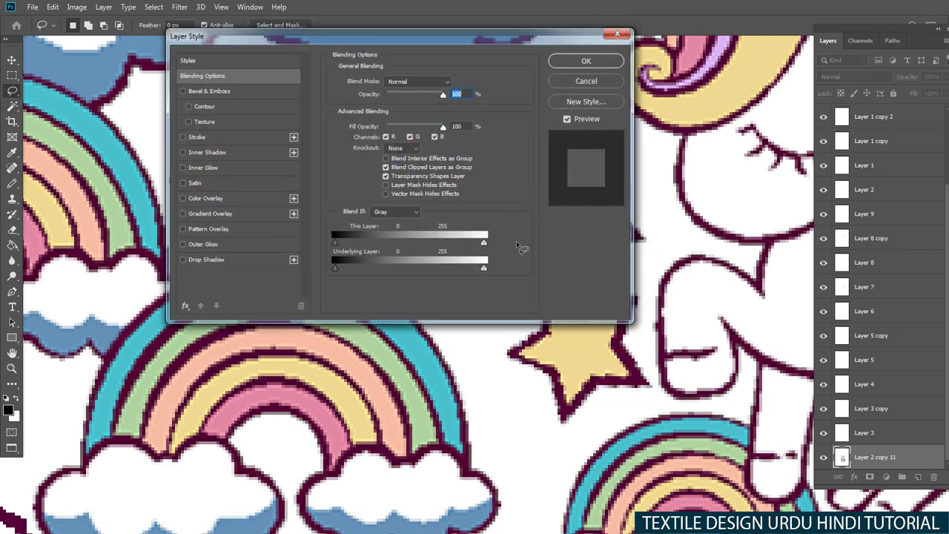
pyautogui.press('Escape')
pyautogui.press('v')
pyautogui.rightClick(493, 235)
pyautogui.click(526, 236)
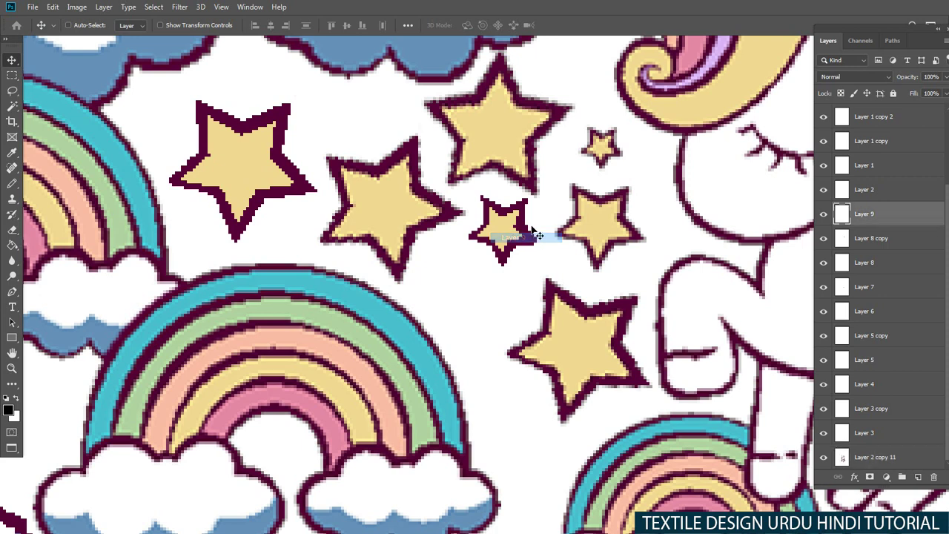
# Step: Duplicate the small star down-left and rotate the copy
pyautogui.press('l')
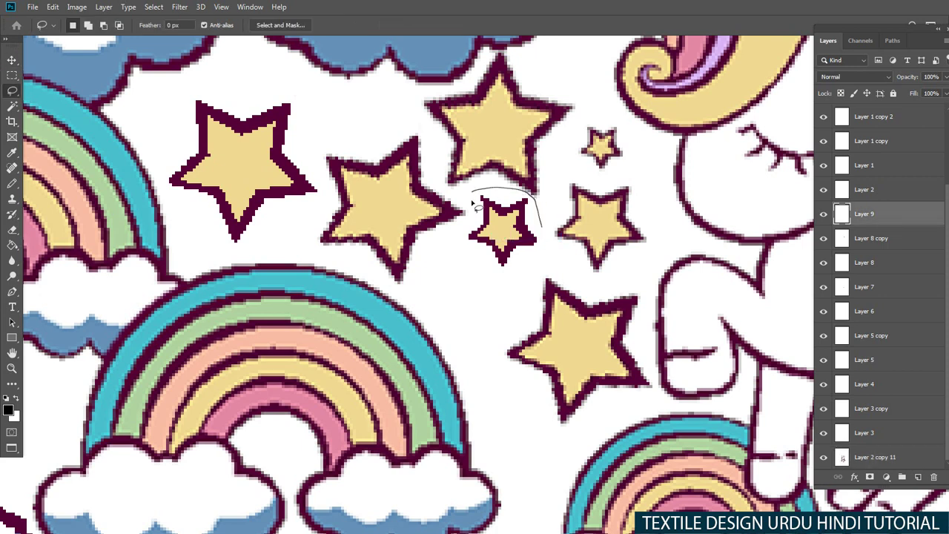
pyautogui.press('v')
pyautogui.moveTo(535, 275)
pyautogui.mouseDown()
pyautogui.moveTo(545, 241)
pyautogui.moveTo(475, 287)
pyautogui.mouseUp()
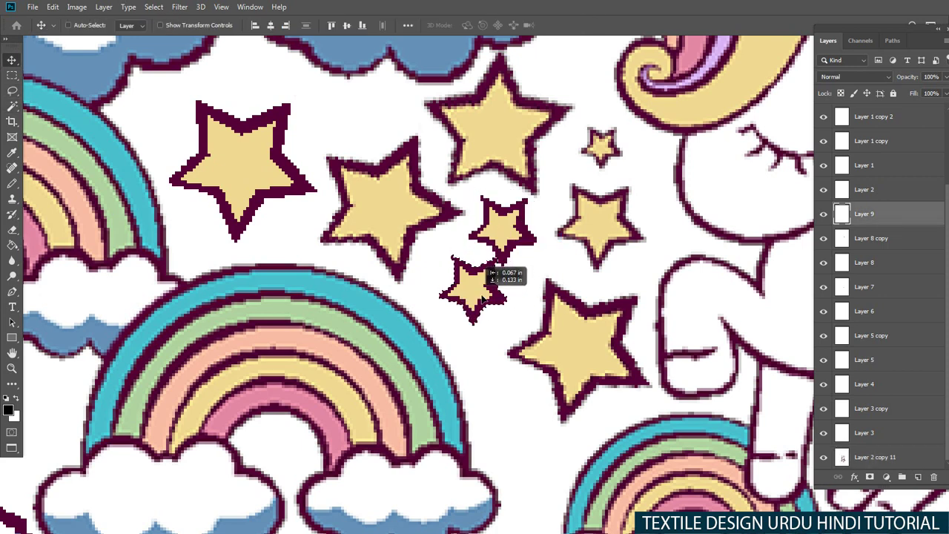
pyautogui.hotkey('ctrl', 't')
pyautogui.moveTo(532, 312); pyautogui.dragTo(525, 303)
pyautogui.press('Return')
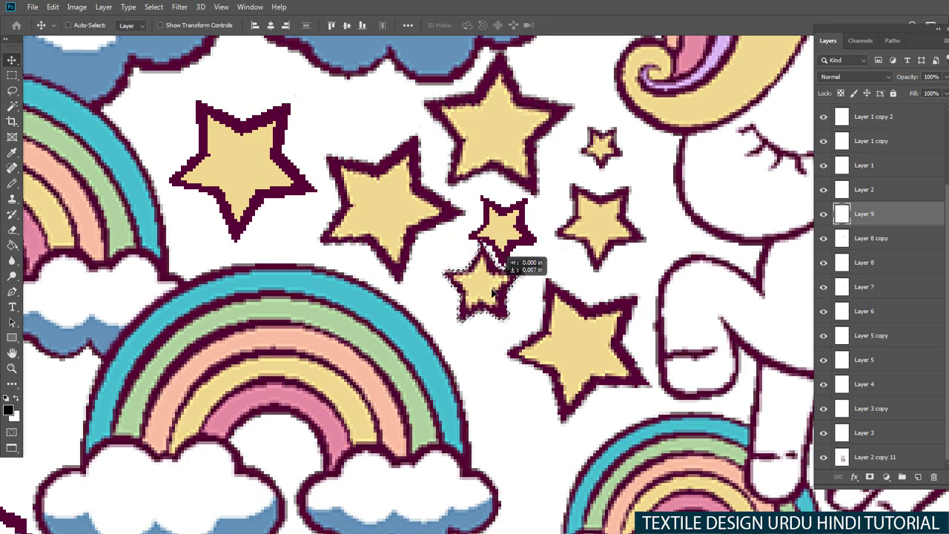
# Step: Shift and rotate the small star beside the rainbow, then cut and paste it onto a new layer
pyautogui.scroll(-2, 476, 290)
pyautogui.scroll(-3, 509, 317)
pyautogui.scroll(3, 470, 289)
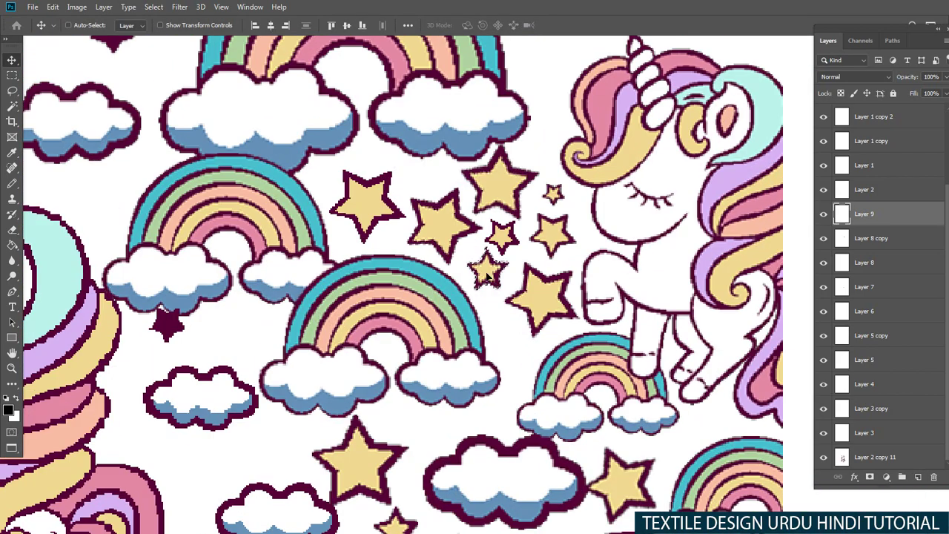
pyautogui.moveTo(518, 318)
pyautogui.mouseDown()
pyautogui.moveTo(532, 327)
pyautogui.moveTo(514, 327)
pyautogui.mouseUp()
pyautogui.scroll(2, 528, 341)
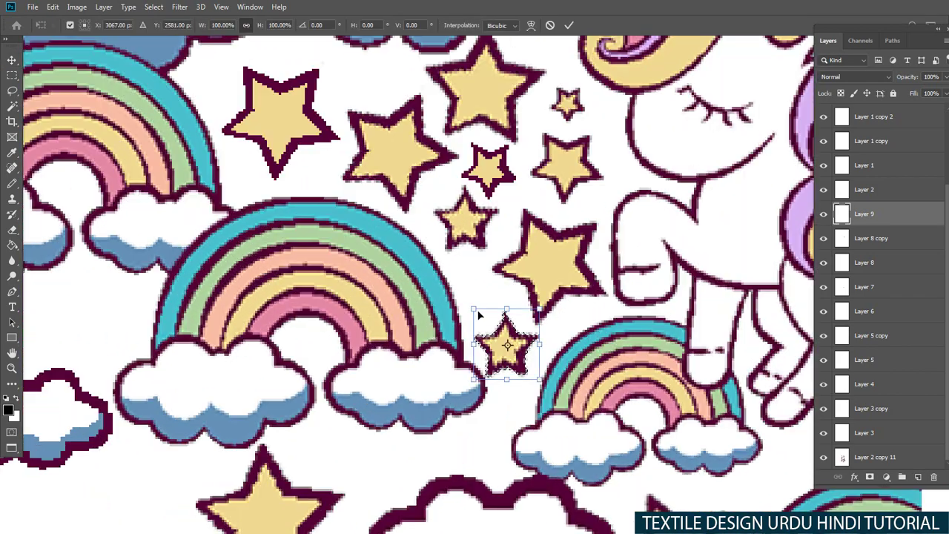
pyautogui.hotkey('ctrl', 't')
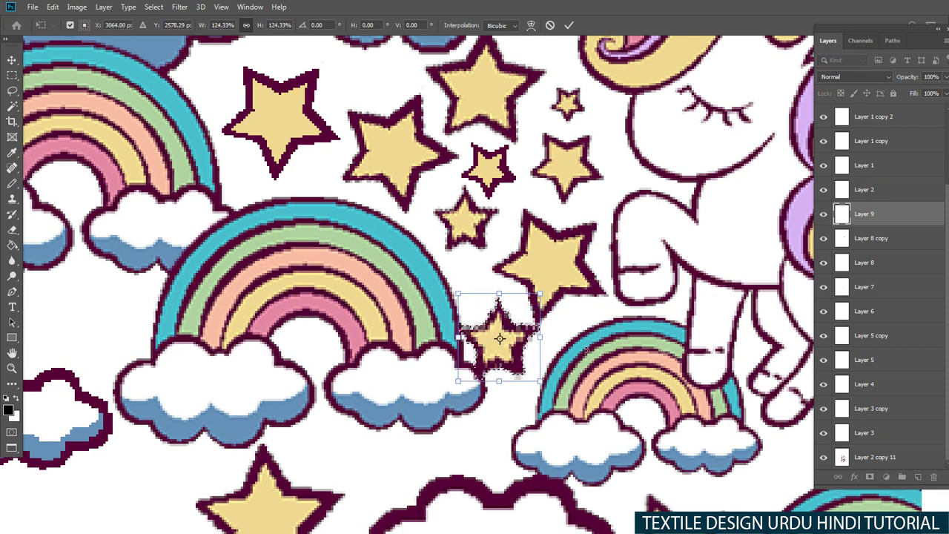
pyautogui.moveTo(520, 363); pyautogui.dragTo(557, 359)
pyautogui.press('Return')
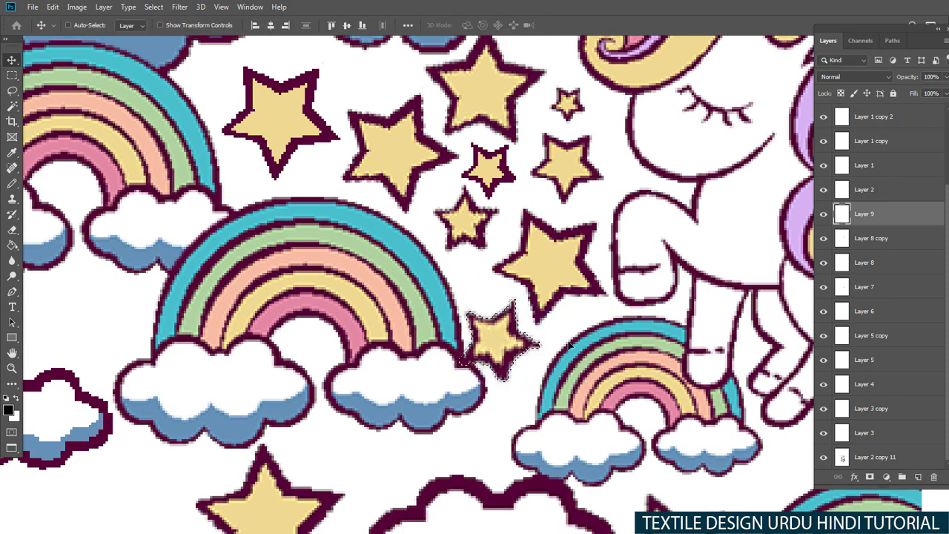
pyautogui.press('Delete')
pyautogui.hotkey('ctrl', 'v')
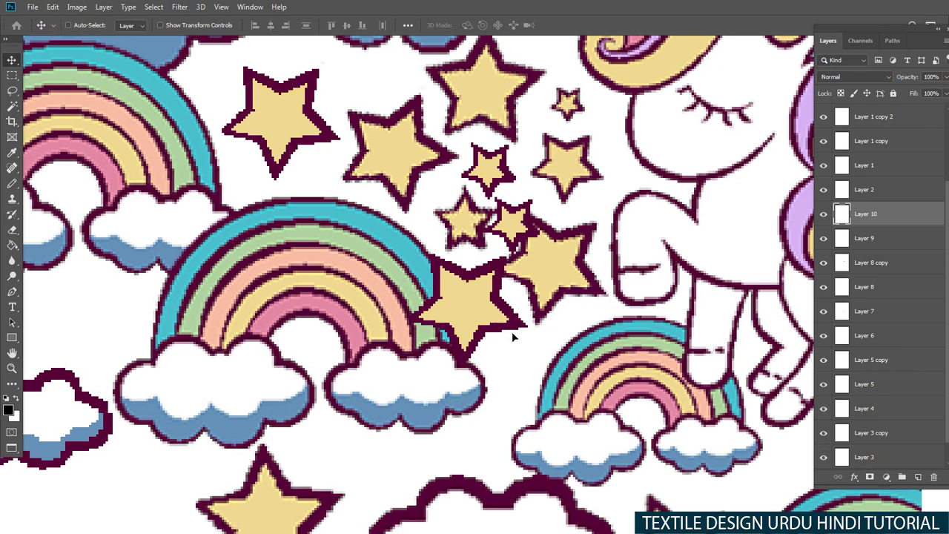
# Step: Move the pasted star toward the rainbow, rotating it about 30° and shrinking it to 72%
pyautogui.moveTo(511, 338); pyautogui.dragTo(541, 372)
pyautogui.press('l')
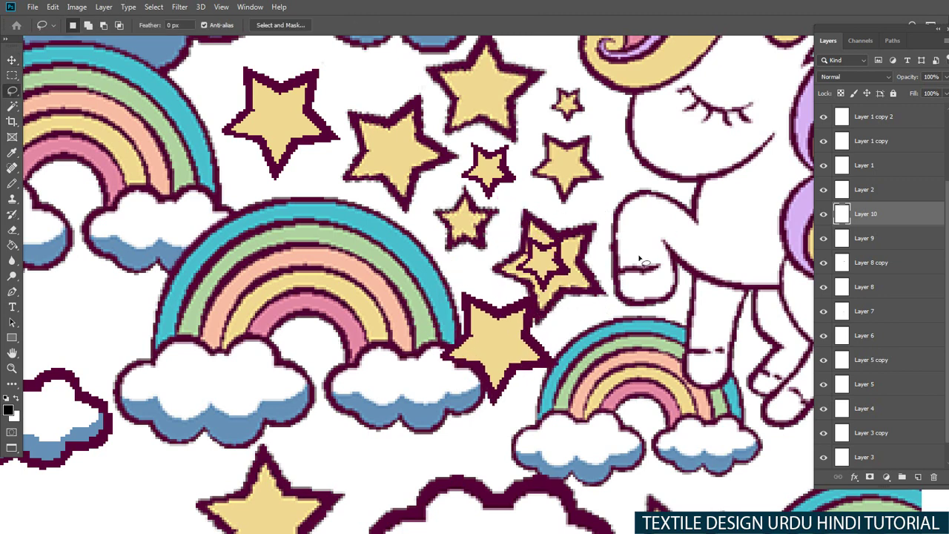
pyautogui.moveTo(639, 258); pyautogui.dragTo(554, 332)
pyautogui.hotkey('ctrl', 't')
pyautogui.moveTo(582, 407); pyautogui.dragTo(542, 440)
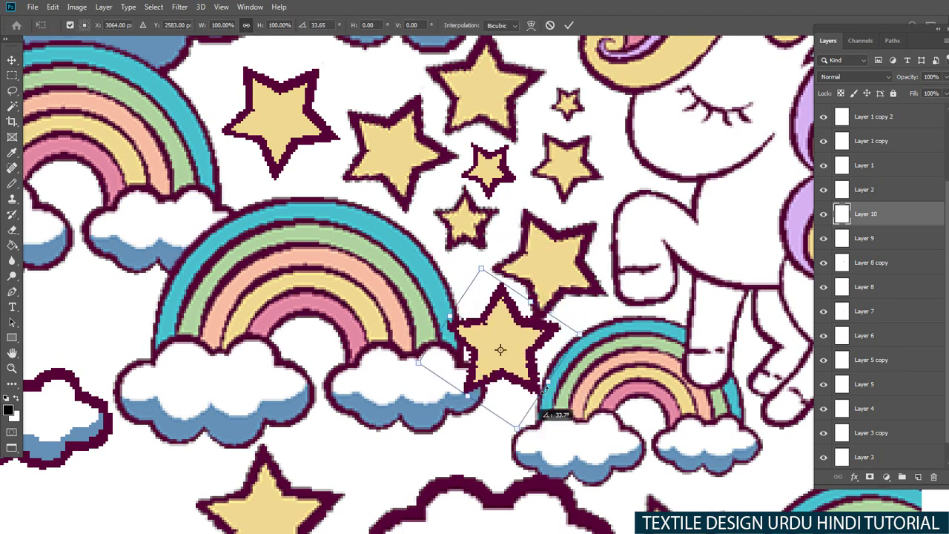
pyautogui.moveTo(579, 330); pyautogui.dragTo(535, 341)
pyautogui.press('Return')
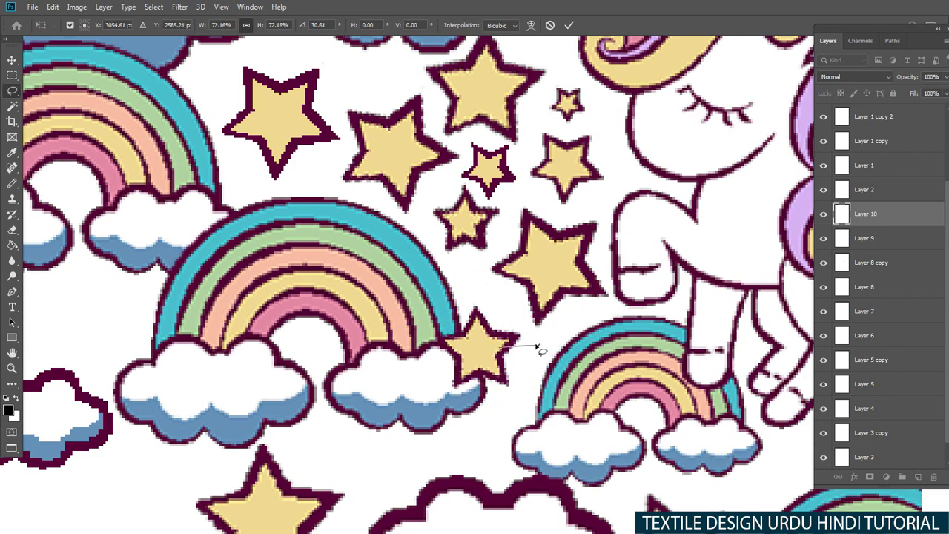
pyautogui.press('Return')
# Step: Place the small star on the rainbow and scale it to about 98%
pyautogui.moveTo(502, 362); pyautogui.dragTo(534, 350)
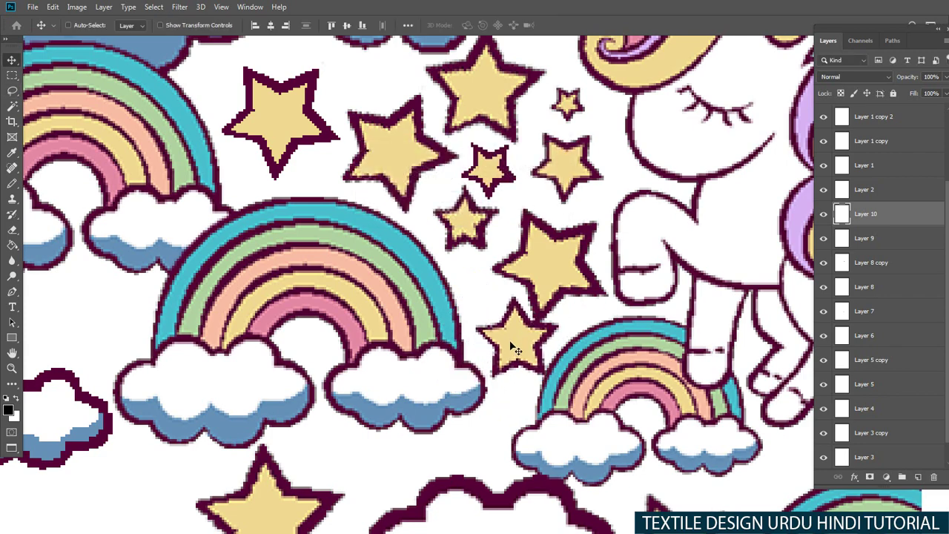
pyautogui.hotkey('ctrl', 't')
pyautogui.press('Return')
pyautogui.rightClick(513, 335)
pyautogui.click(530, 343)
pyautogui.hotkey('ctrl', 't')
pyautogui.moveTo(558, 377); pyautogui.dragTo(545, 370)
pyautogui.press('Return')
# Step: Move the star layer down-left and confirm its transform
pyautogui.scroll(-3, 508, 360)
pyautogui.scroll(-2, 489, 334)
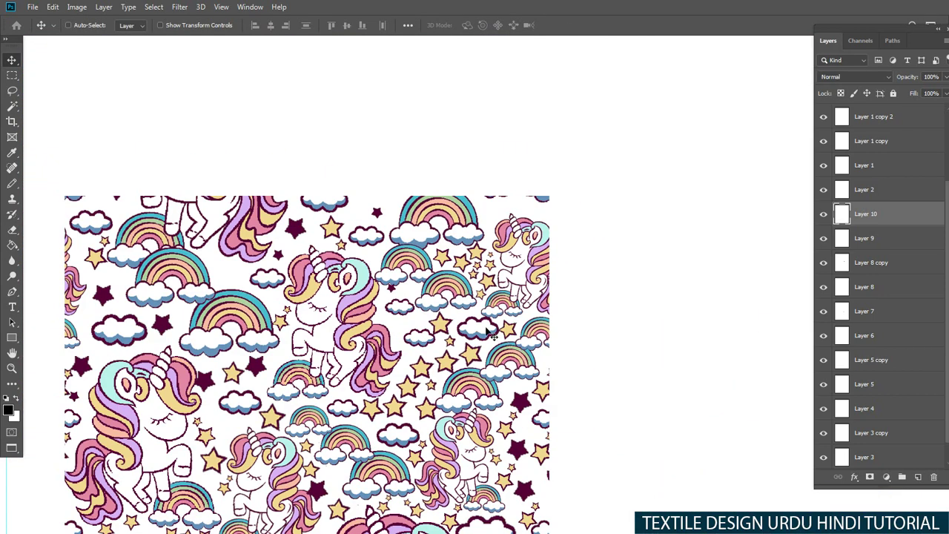
pyautogui.scroll(2, 489, 333)
pyautogui.moveTo(448, 296)
pyautogui.mouseDown()
pyautogui.moveTo(375, 330)
pyautogui.moveTo(352, 326)
pyautogui.moveTo(390, 343)
pyautogui.moveTo(361, 339)
pyautogui.mouseUp()
pyautogui.scroll(3, 370, 328)
pyautogui.hotkey('ctrl', 't')
pyautogui.press('Return')
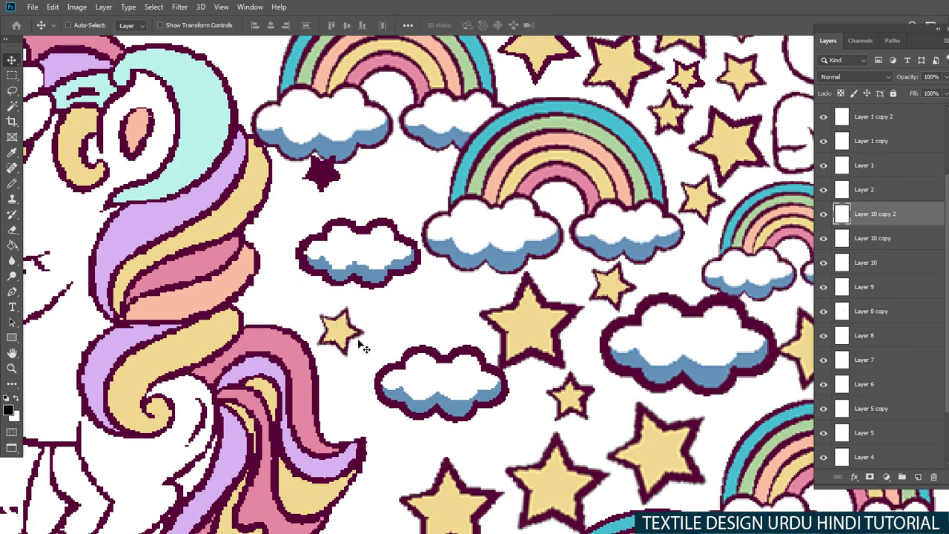
# Step: Paste two stars, move them up to the top clouds, and shrink them
pyautogui.hotkey('ctrl', 'v')
pyautogui.moveTo(424, 339)
pyautogui.mouseDown()
pyautogui.moveTo(404, 199)
pyautogui.moveTo(438, 184)
pyautogui.moveTo(432, 206)
pyautogui.mouseUp()
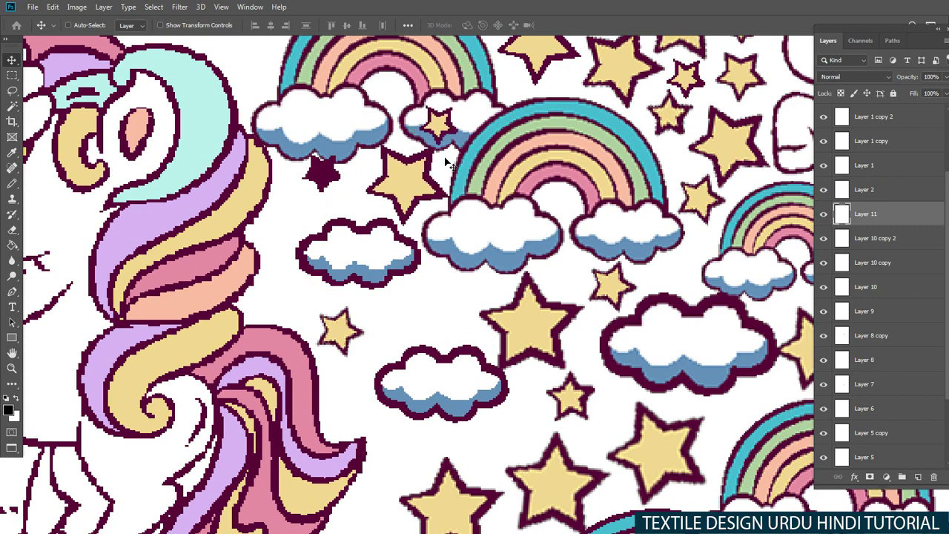
pyautogui.hotkey('ctrl', 't')
pyautogui.moveTo(459, 106); pyautogui.dragTo(447, 123)
pyautogui.press('Return')
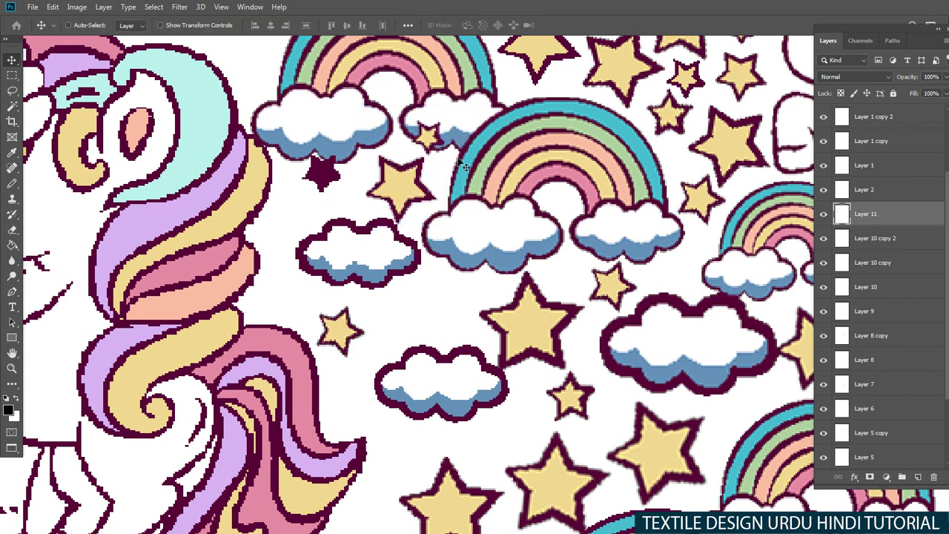
pyautogui.press('Up')
pyautogui.press('Up')
pyautogui.press('Up')
pyautogui.press('Up')
pyautogui.press('Up')
pyautogui.press('Up')
pyautogui.press('Up')
pyautogui.press('Up')
pyautogui.press('Up')
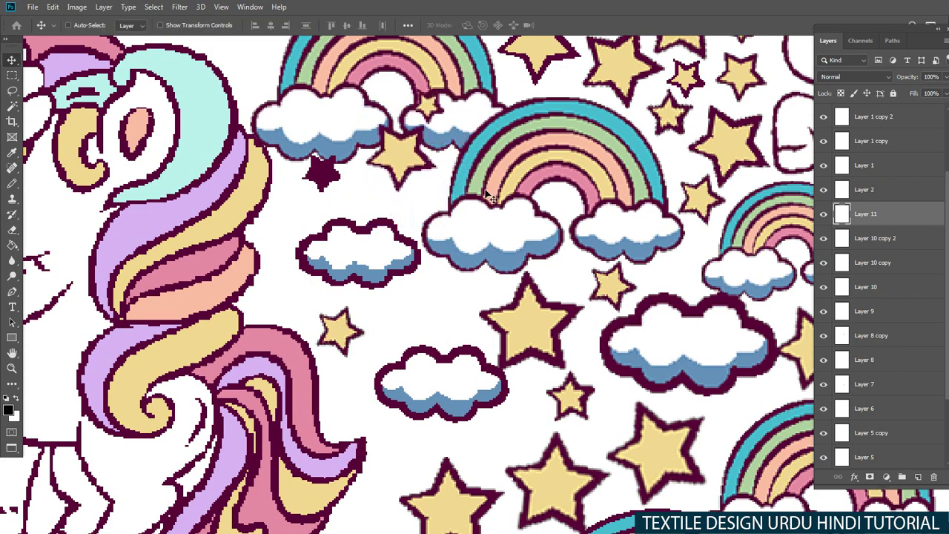
pyautogui.moveTo(414, 186); pyautogui.dragTo(425, 193)
# Step: Move the small star down-left and place a copy lower down
pyautogui.press('l')
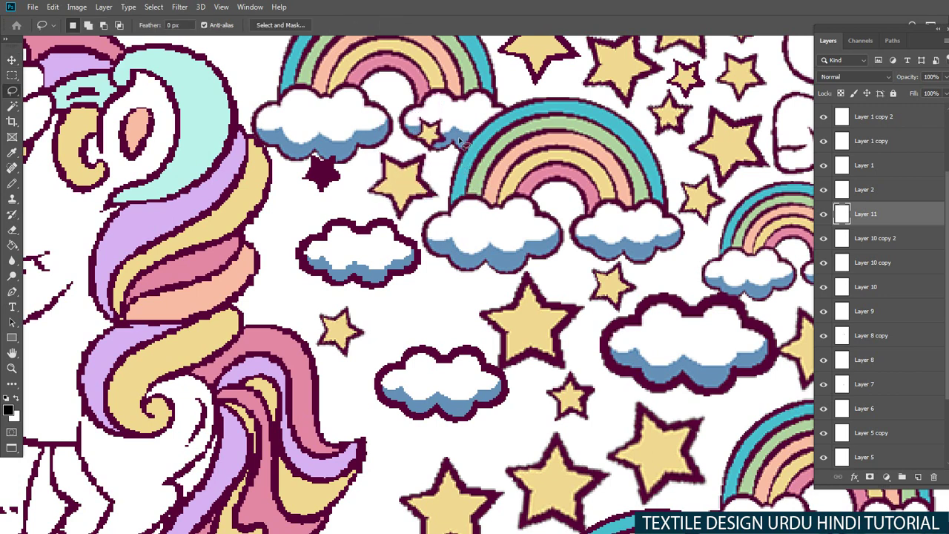
pyautogui.press('v')
pyautogui.moveTo(426, 133); pyautogui.dragTo(286, 209)
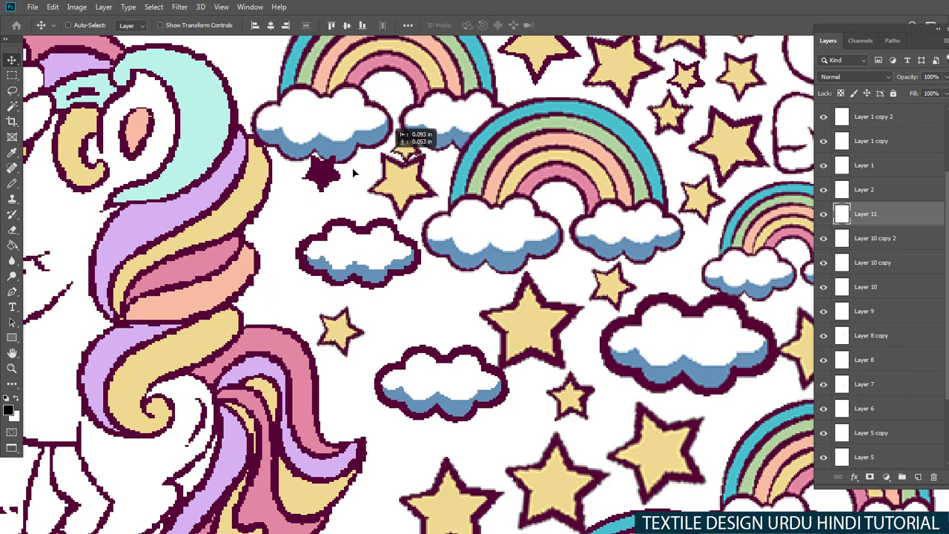
pyautogui.moveTo(422, 275); pyautogui.dragTo(419, 298)
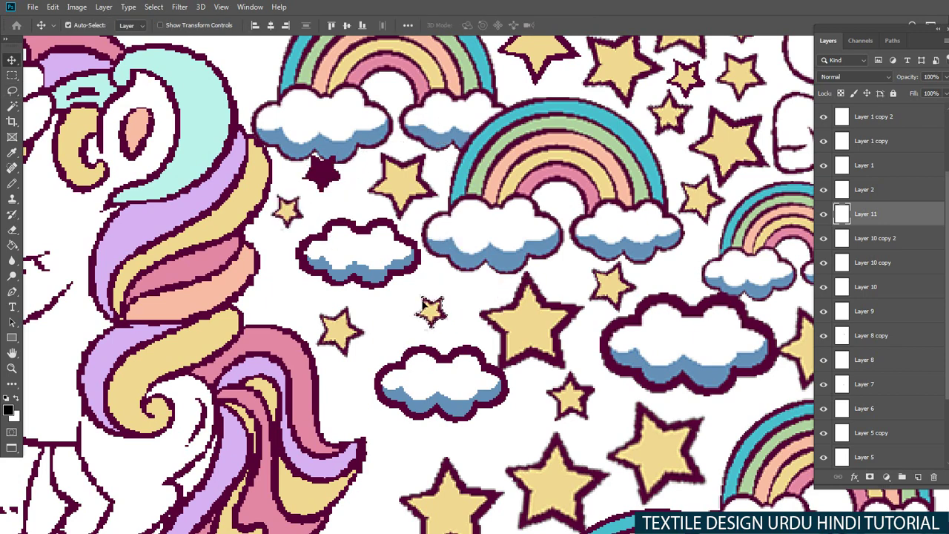
pyautogui.hotkey('ctrl', 't')
pyautogui.press('Return')
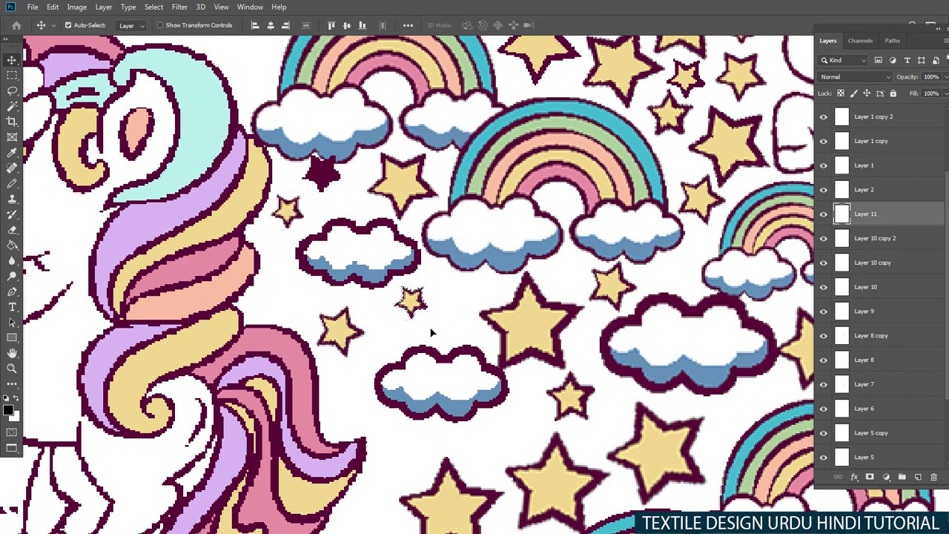
# Step: Paste a copy of the star pair, scale it down, and move it into the empty gap
pyautogui.hotkey('ctrl', 'h')
pyautogui.hotkey('ctrl', 'v')
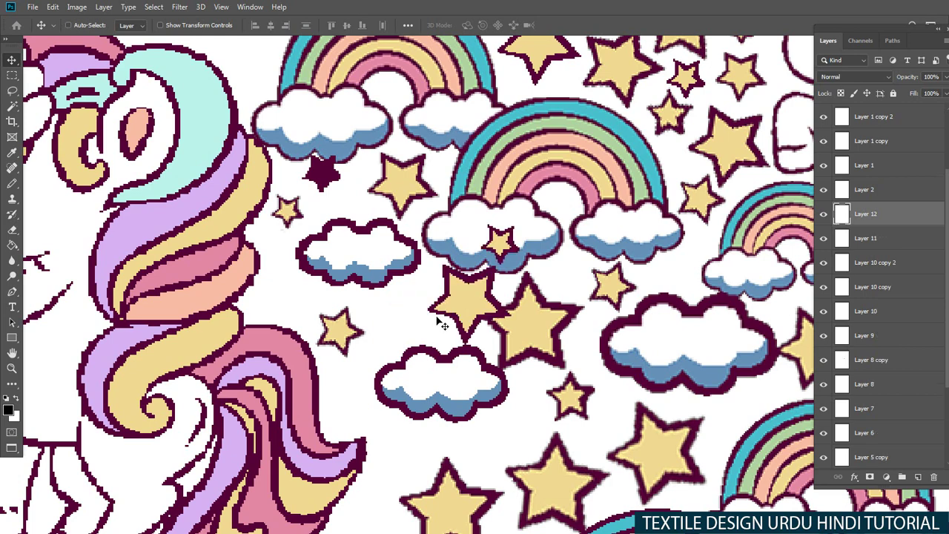
pyautogui.hotkey('ctrl', 't')
pyautogui.moveTo(473, 225); pyautogui.dragTo(463, 241)
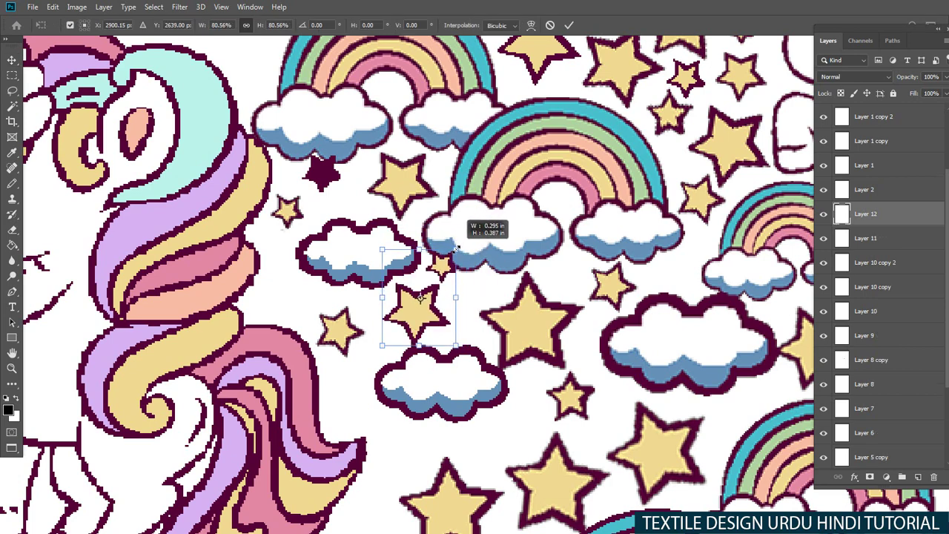
pyautogui.press('Return')
pyautogui.moveTo(430, 304); pyautogui.dragTo(436, 308)
# Step: Copy the star pair and reposition it up-left beside the mane next to the clouds
pyautogui.press('l')
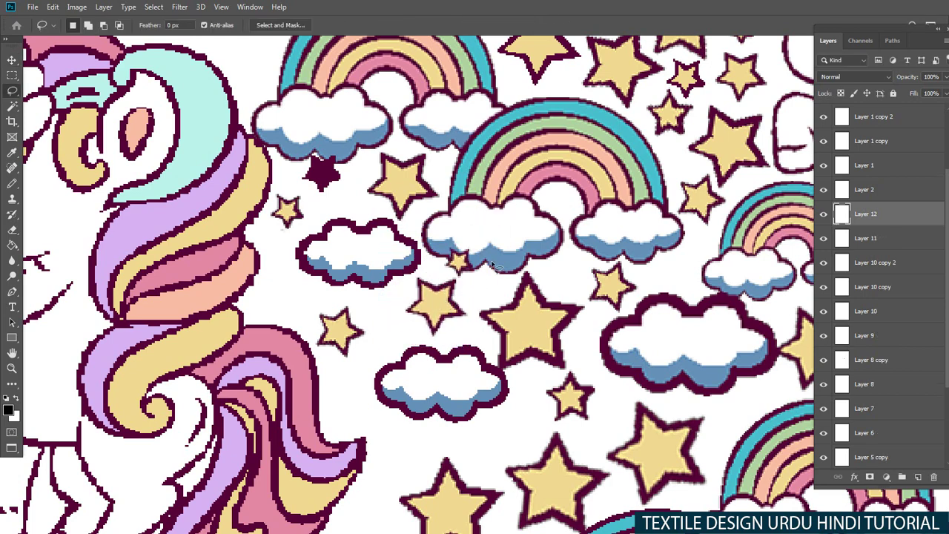
pyautogui.scroll(-5, 506, 286)
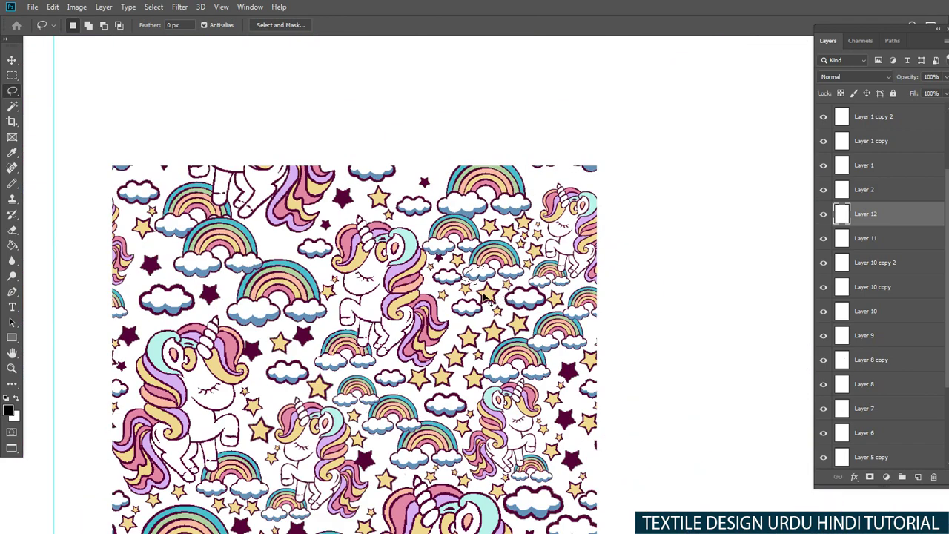
pyautogui.scroll(5, 486, 296)
pyautogui.moveTo(430, 267); pyautogui.dragTo(512, 341)
pyautogui.hotkey('ctrl', 'j')
pyautogui.press('v')
pyautogui.moveTo(460, 304); pyautogui.dragTo(424, 263)
pyautogui.hotkey('ctrl', 't')
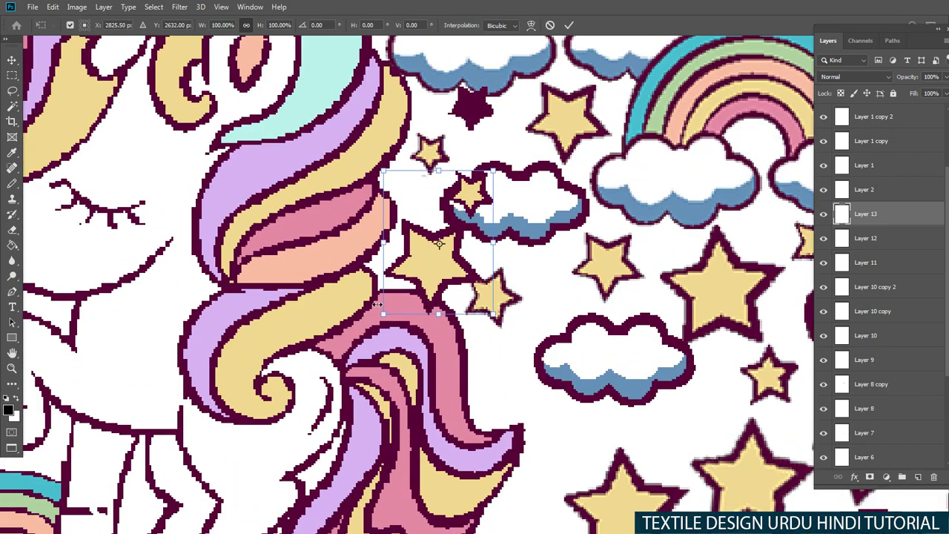
pyautogui.moveTo(377, 305); pyautogui.dragTo(466, 221)
pyautogui.press('Return')
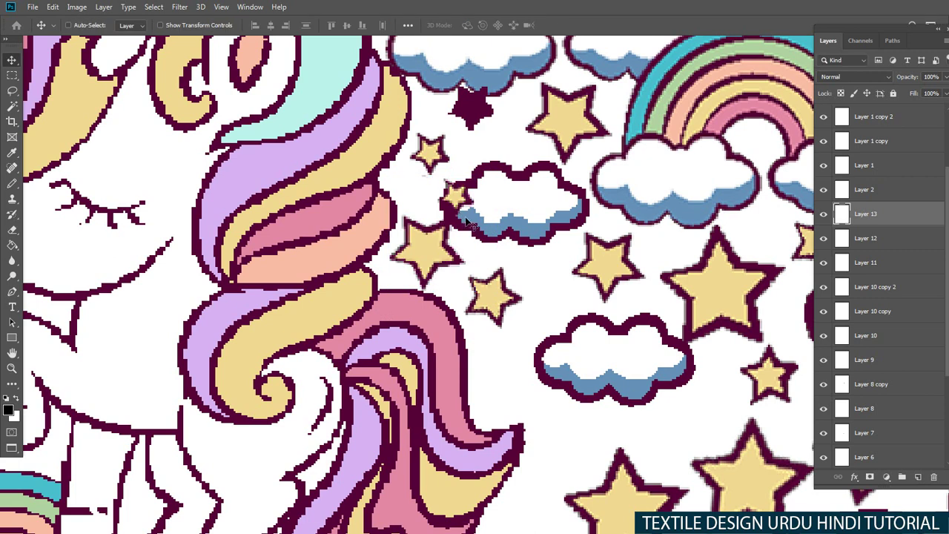
# Step: Duplicate a yellow star into a gap and rotate it about 5.22°
pyautogui.press('l')
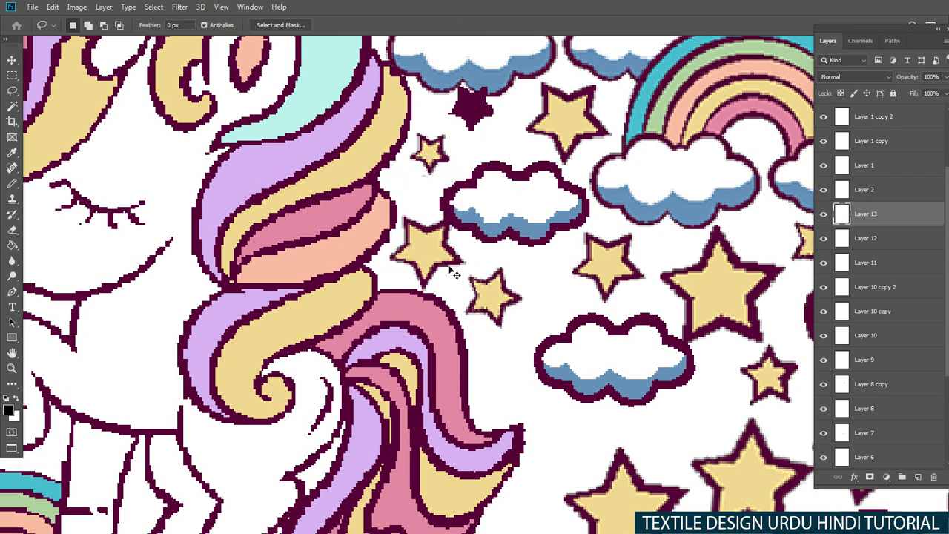
pyautogui.moveTo(450, 271); pyautogui.dragTo(452, 280)
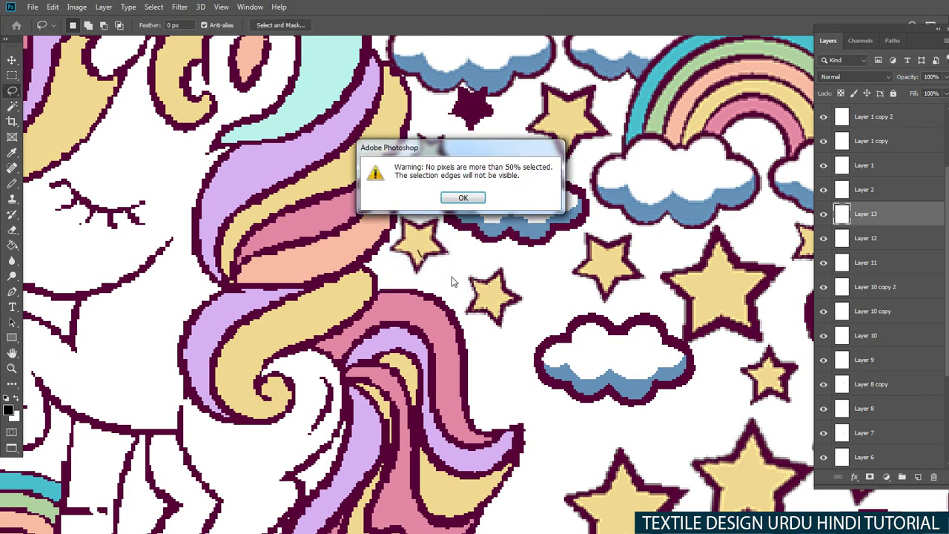
pyautogui.press('Return')
pyautogui.press('v')
pyautogui.scroll(-3, 448, 282)
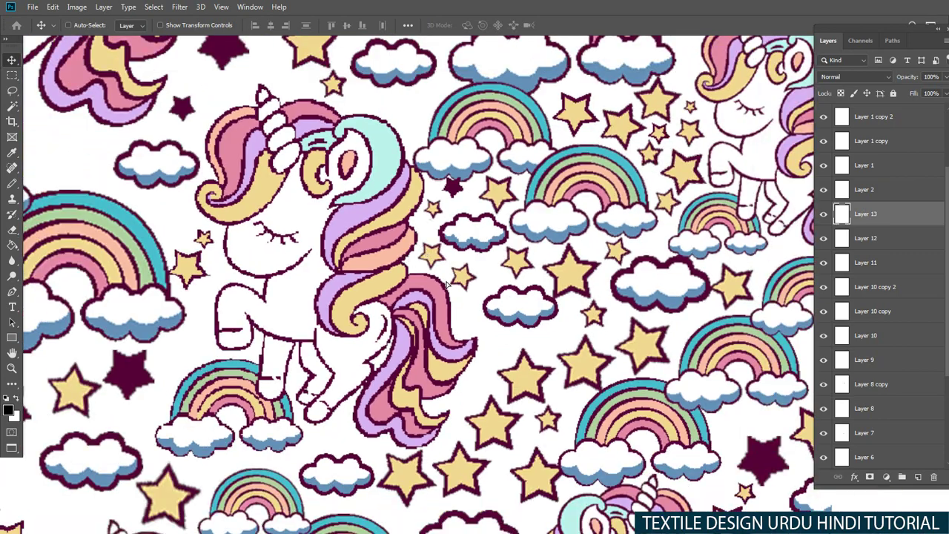
pyautogui.moveTo(447, 283); pyautogui.dragTo(454, 287)
pyautogui.scroll(3, 463, 296)
pyautogui.hotkey('ctrl', 't')
pyautogui.moveTo(503, 352); pyautogui.dragTo(499, 355)
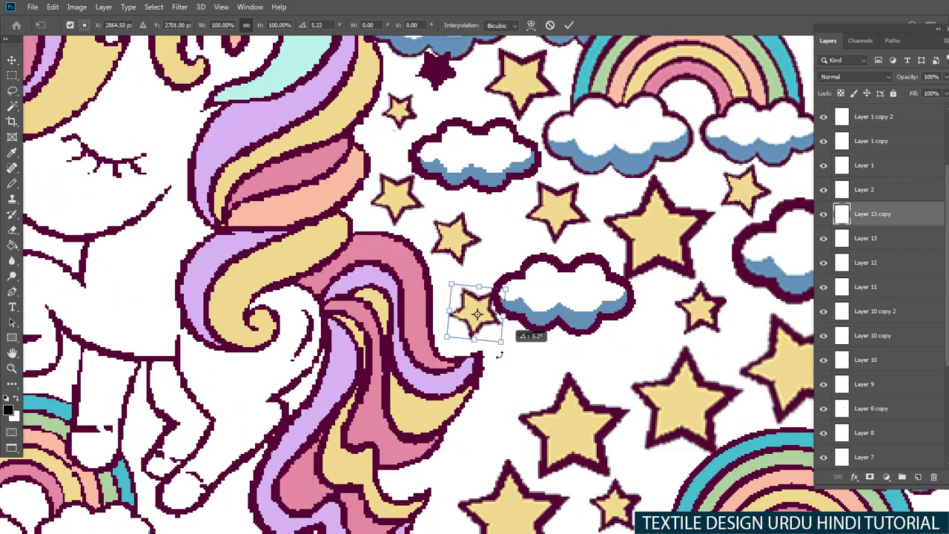
pyautogui.press('Return')
# Step: Duplicate a yellow star copy into an empty gap near the rainbows
pyautogui.scroll(-3, 495, 327)
pyautogui.scroll(-3, 495, 324)
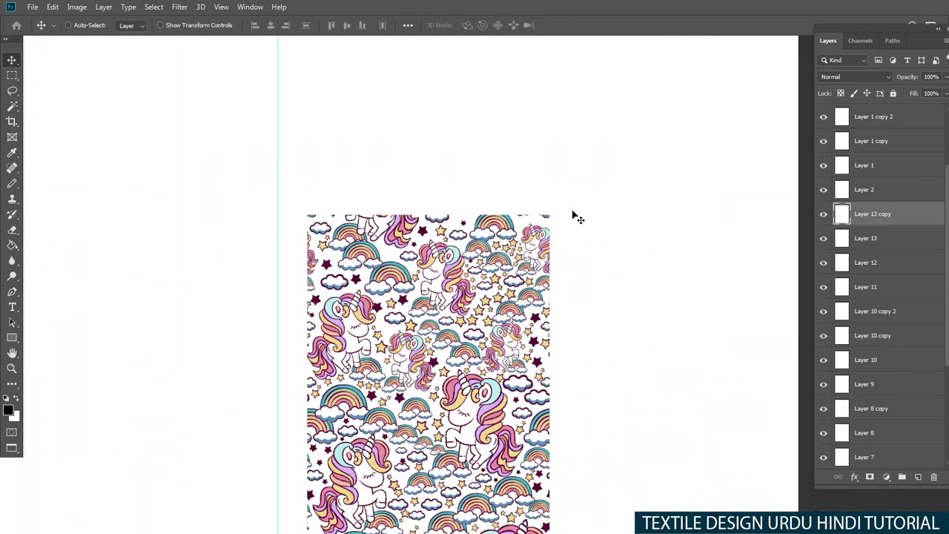
pyautogui.scroll(2, 428, 338)
pyautogui.scroll(-3, 460, 296)
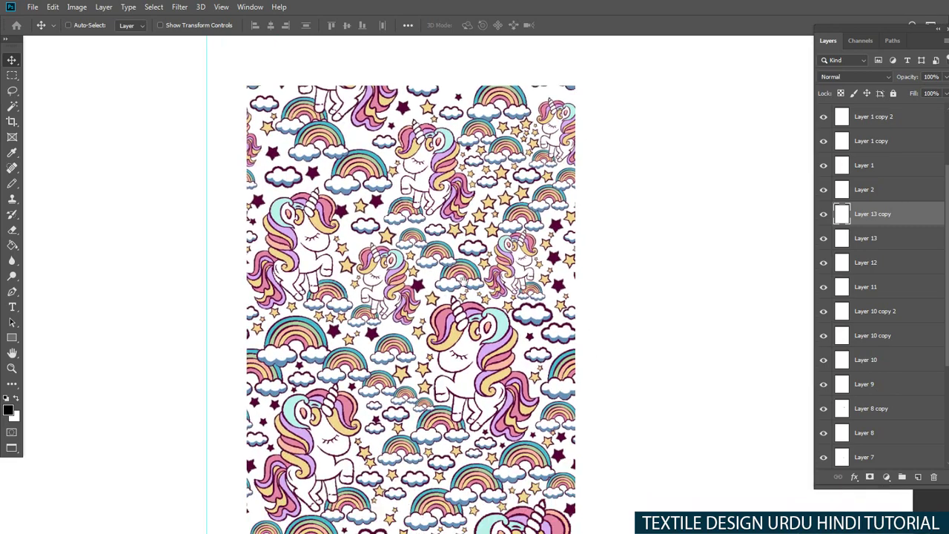
pyautogui.scroll(-2, 519, 266)
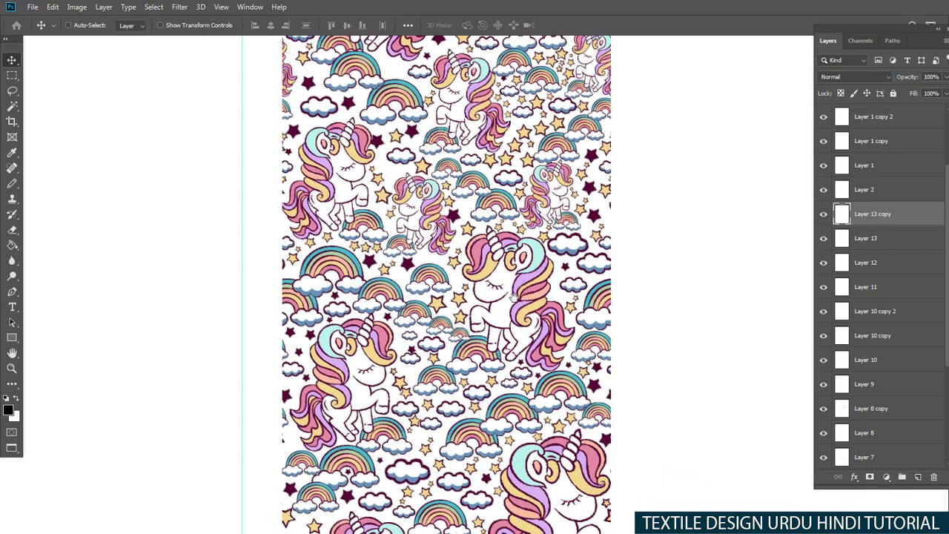
pyautogui.scroll(1, 512, 295)
pyautogui.scroll(1, 527, 259)
pyautogui.scroll(2, 552, 212)
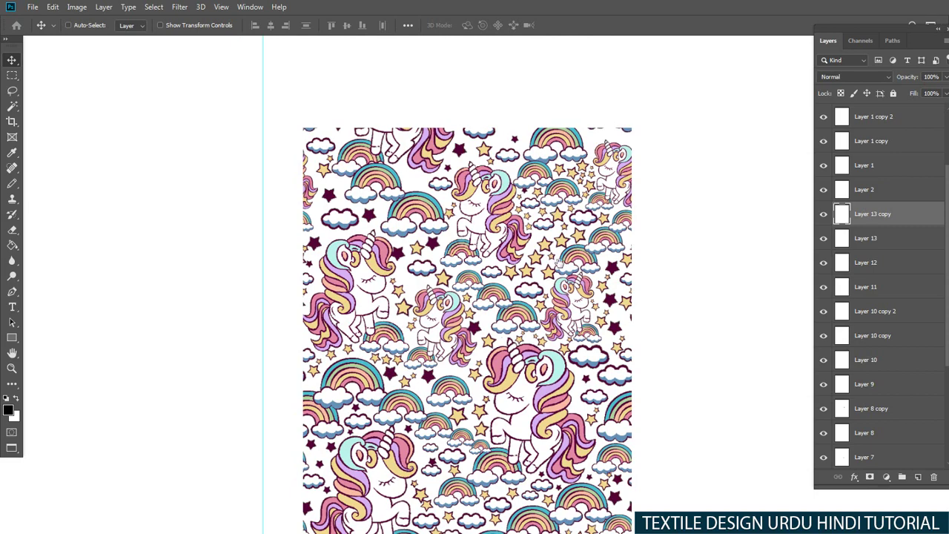
pyautogui.moveTo(519, 248); pyautogui.dragTo(463, 182)
# Step: Place another yellow star copy up-left of the original star
pyautogui.scroll(3, 467, 185)
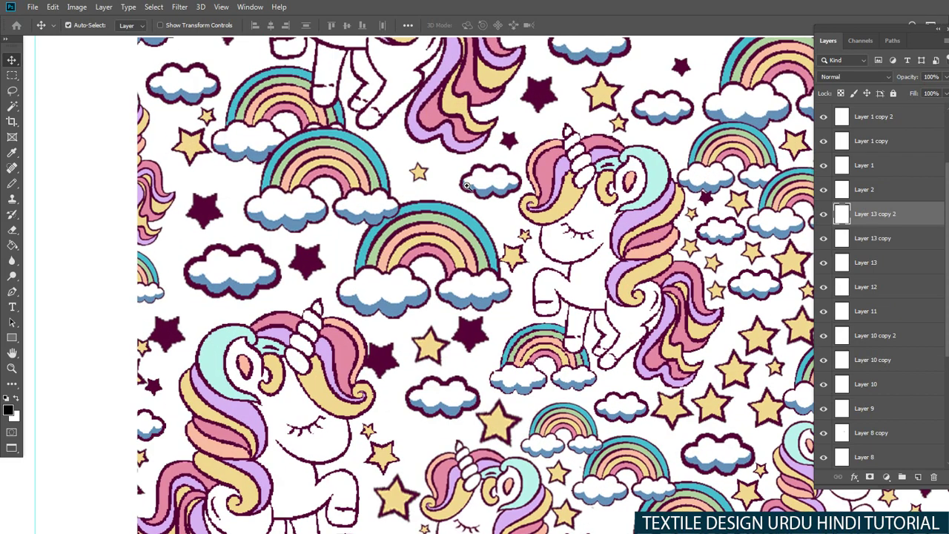
pyautogui.scroll(2, 463, 217)
pyautogui.hscroll(-1, 463, 217)
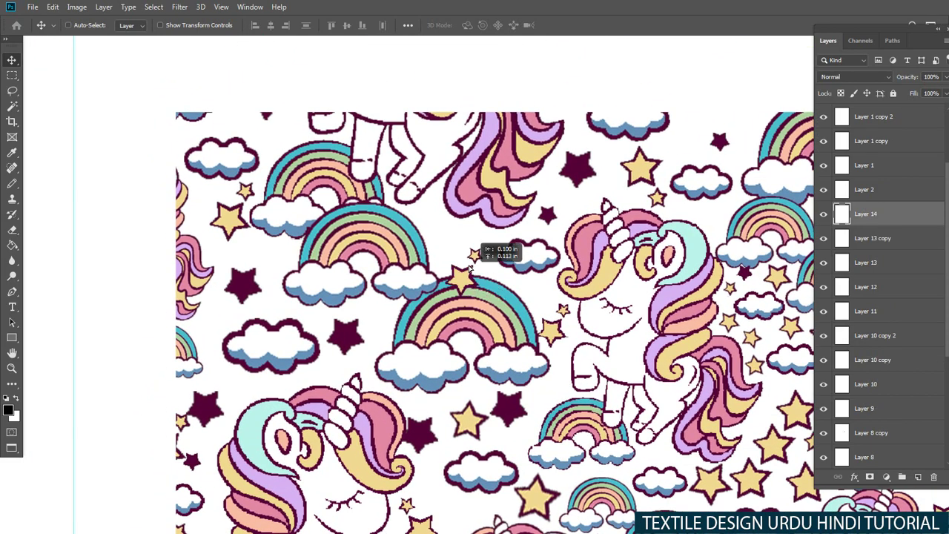
pyautogui.scroll(2, 455, 243)
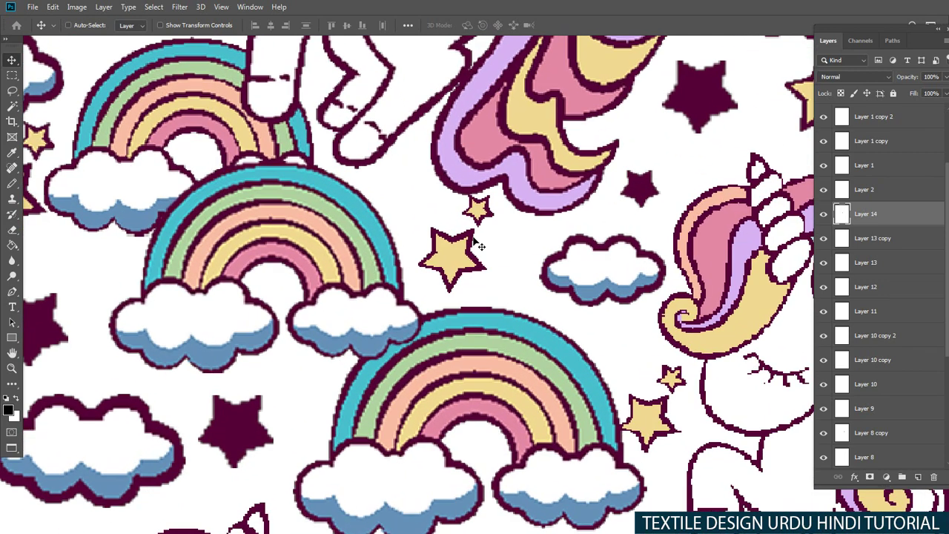
pyautogui.press('l')
pyautogui.press('v')
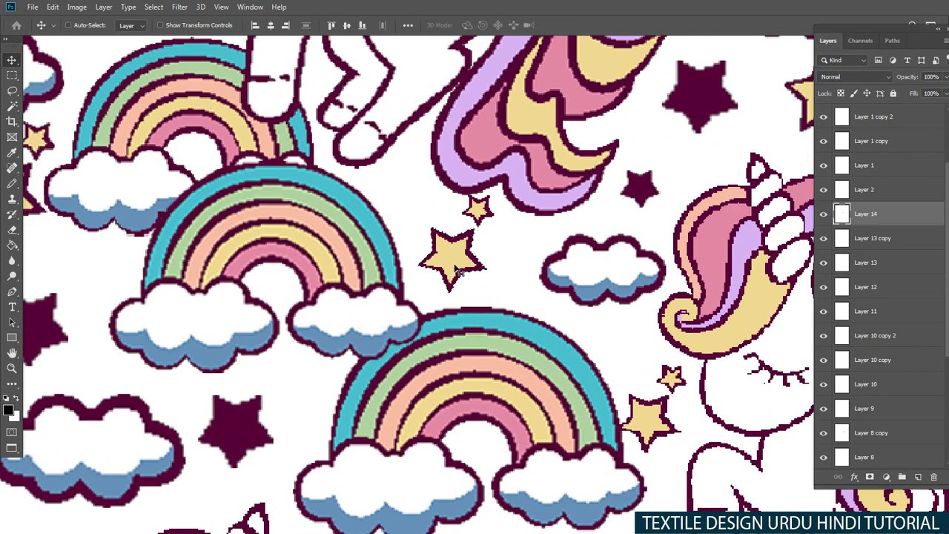
pyautogui.moveTo(456, 256); pyautogui.dragTo(404, 186)
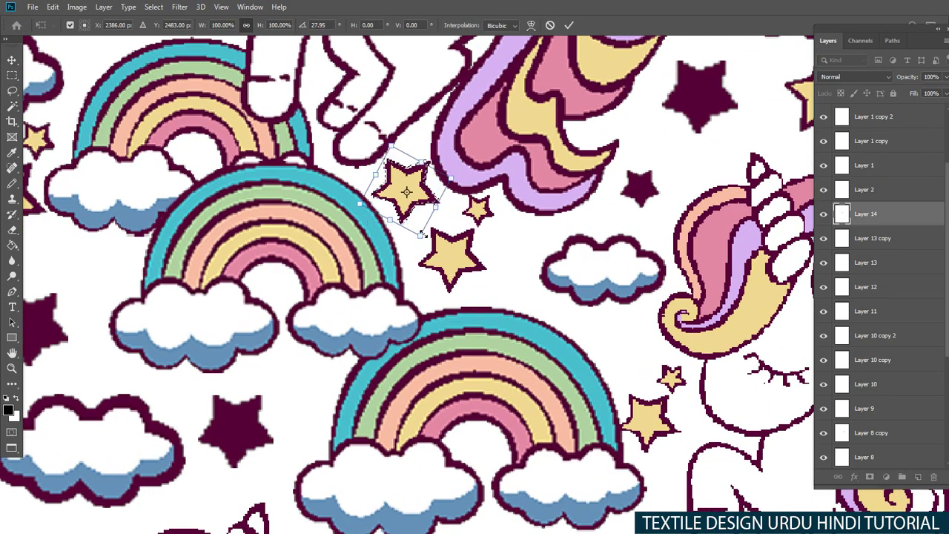
# Step: Move a star copy near the unicorn head, shrink it to about 94%, and place another up-right
pyautogui.scroll(-3, 427, 222)
pyautogui.moveTo(426, 224); pyautogui.dragTo(569, 211)
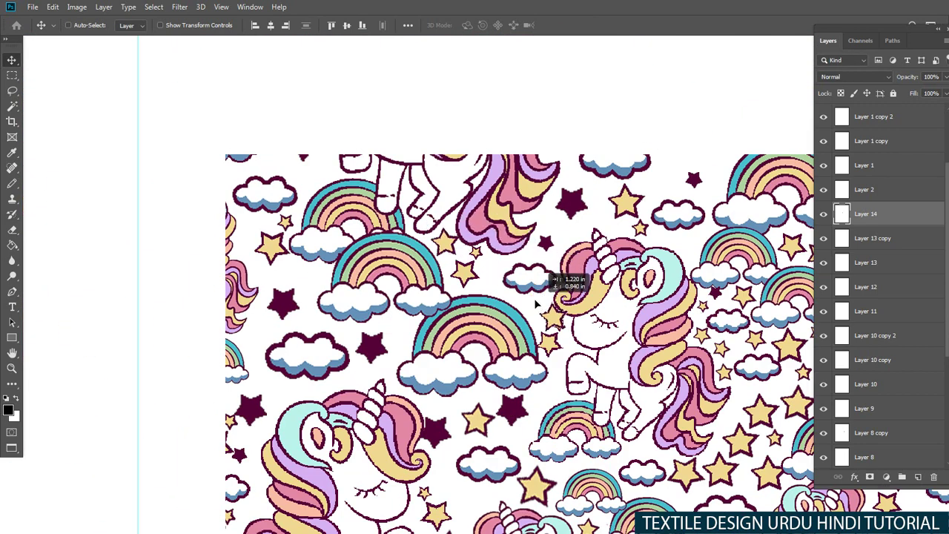
pyautogui.hotkey('ctrl', 't')
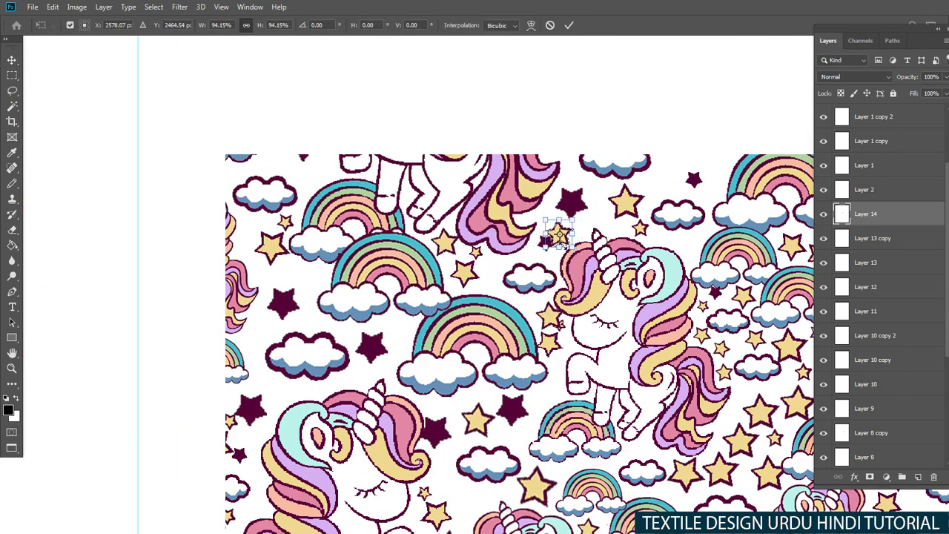
pyautogui.press('Return')
pyautogui.moveTo(558, 234); pyautogui.dragTo(566, 236)
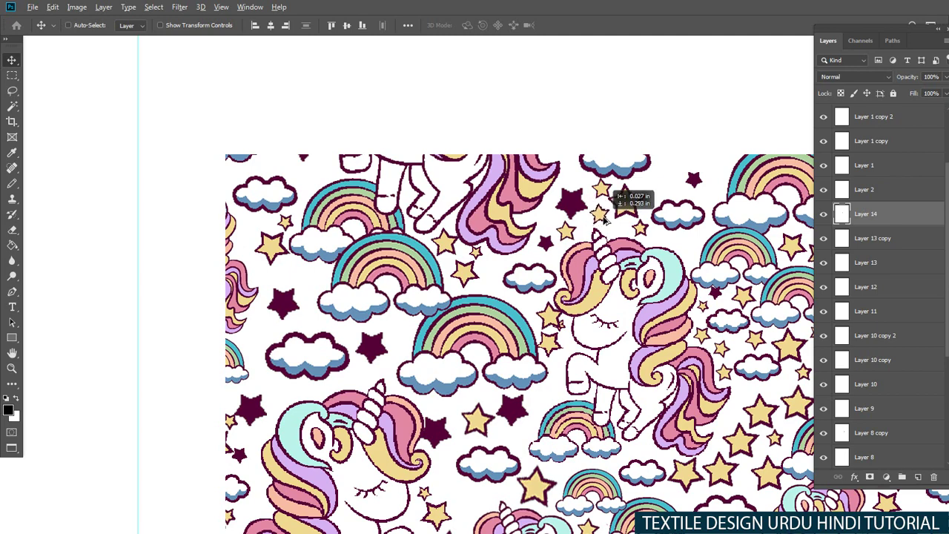
pyautogui.moveTo(597, 224); pyautogui.dragTo(676, 176)
# Step: Dismiss the empty-selection transform error and select the new star cluster layer
pyautogui.hotkey('ctrl', 't')
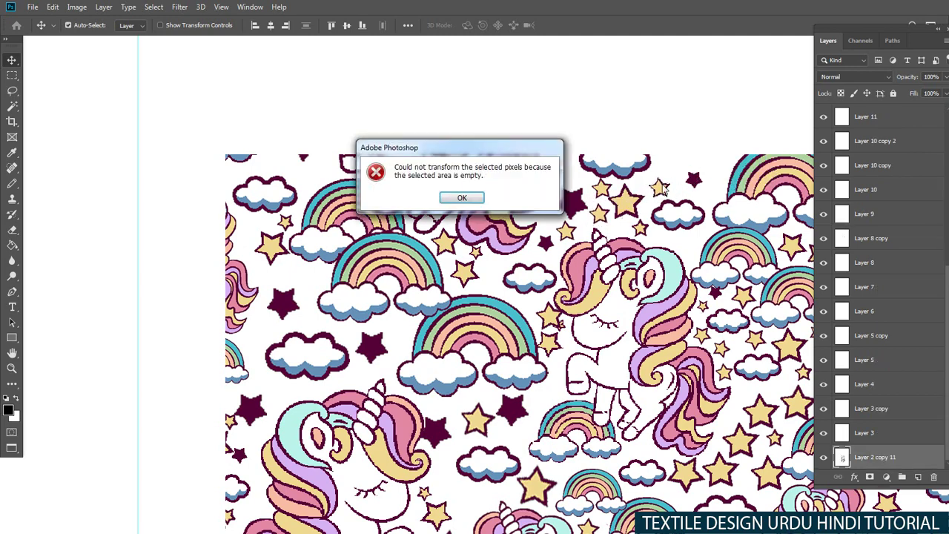
pyautogui.press('Return')
pyautogui.scroll(3, 676, 177)
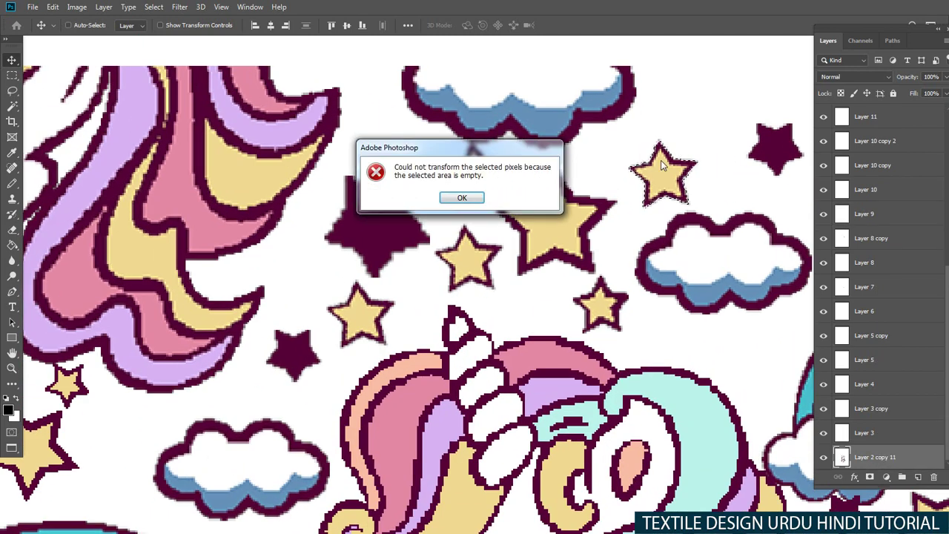
pyautogui.press('Return')
pyautogui.click(670, 177)
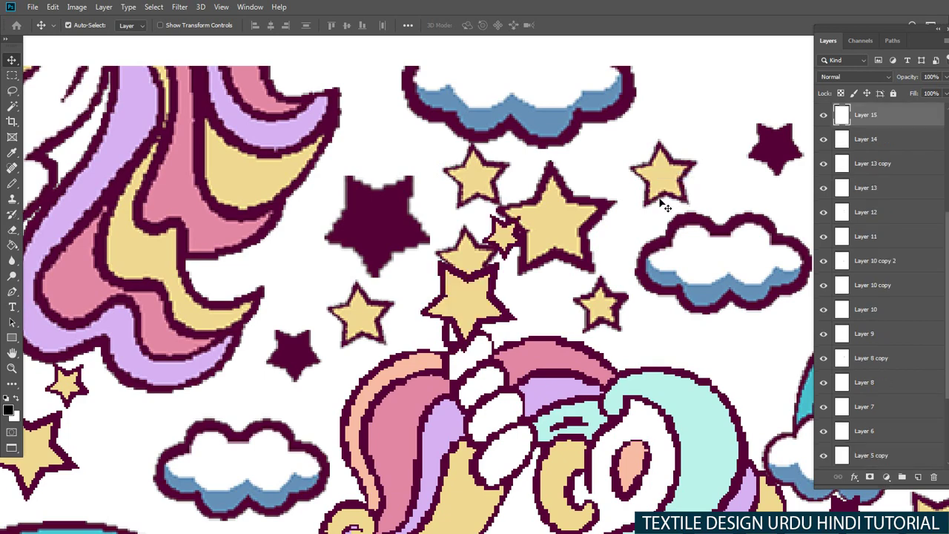
pyautogui.hscroll(5, 519, 282)
pyautogui.hotkey('ctrl', 't')
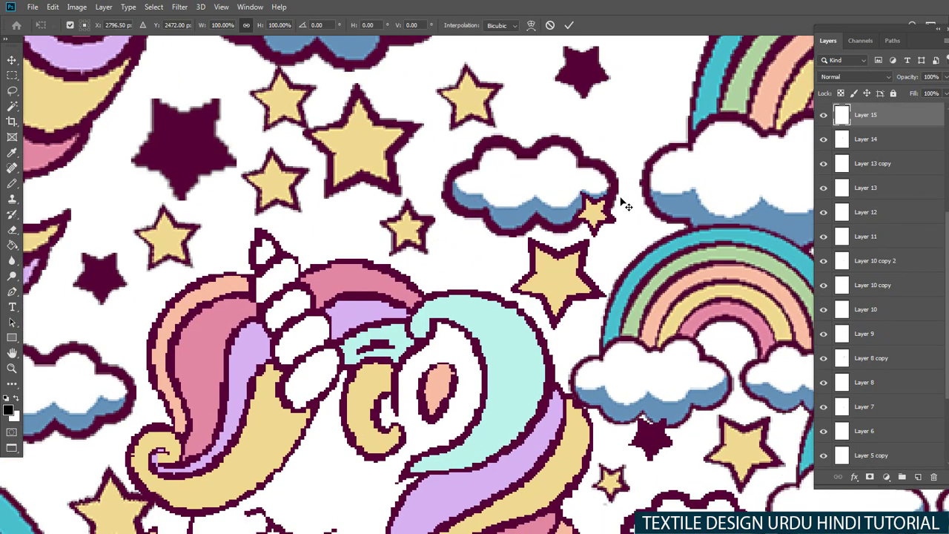
pyautogui.press('Return')
# Step: Duplicate the star cluster and move the copies into an open gap
pyautogui.scroll(-3, 586, 226)
pyautogui.scroll(-2, 585, 226)
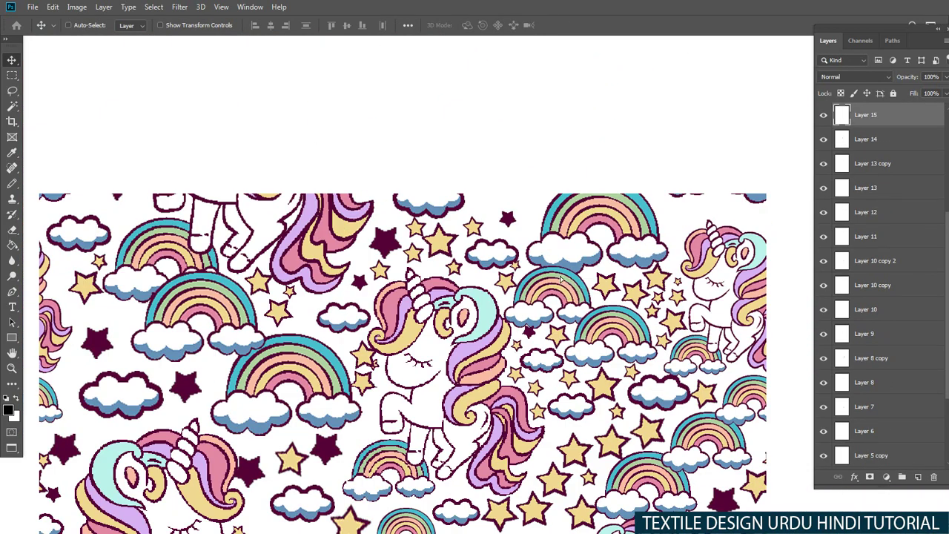
pyautogui.moveTo(581, 230)
pyautogui.mouseDown()
pyautogui.moveTo(550, 239)
pyautogui.moveTo(415, 349)
pyautogui.mouseUp()
pyautogui.scroll(-3, 535, 225)
pyautogui.scroll(5, 419, 390)
pyautogui.moveTo(418, 390)
pyautogui.mouseDown()
pyautogui.moveTo(463, 411)
pyautogui.moveTo(409, 355)
pyautogui.moveTo(563, 252)
pyautogui.mouseUp()
# Step: Nudge the small star onto the dark star and the medium star slightly down-left
pyautogui.scroll(-3, 409, 354)
pyautogui.scroll(3, 571, 193)
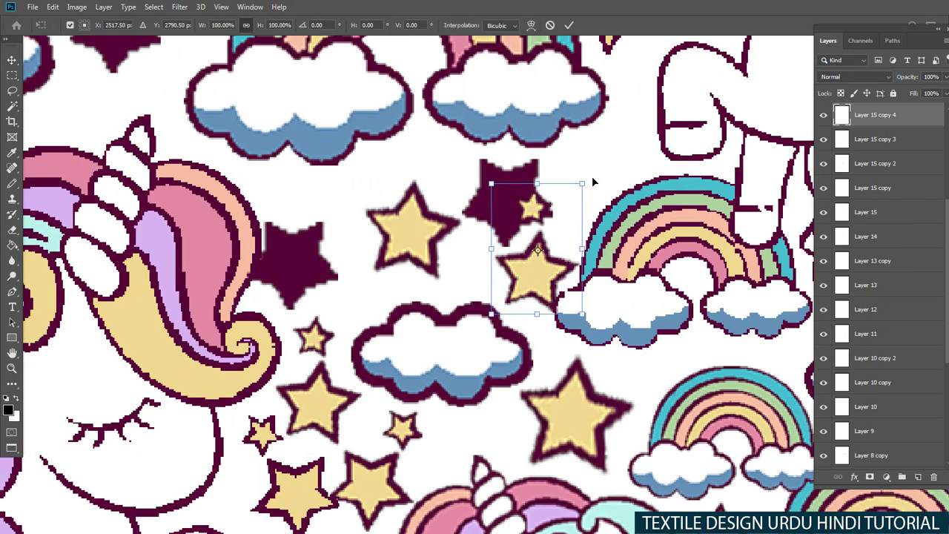
pyautogui.moveTo(571, 192); pyautogui.dragTo(562, 209)
pyautogui.moveTo(538, 260)
pyautogui.mouseDown()
pyautogui.moveTo(531, 266)
pyautogui.moveTo(611, 167)
pyautogui.mouseUp()
pyautogui.scroll(-1, 531, 266)
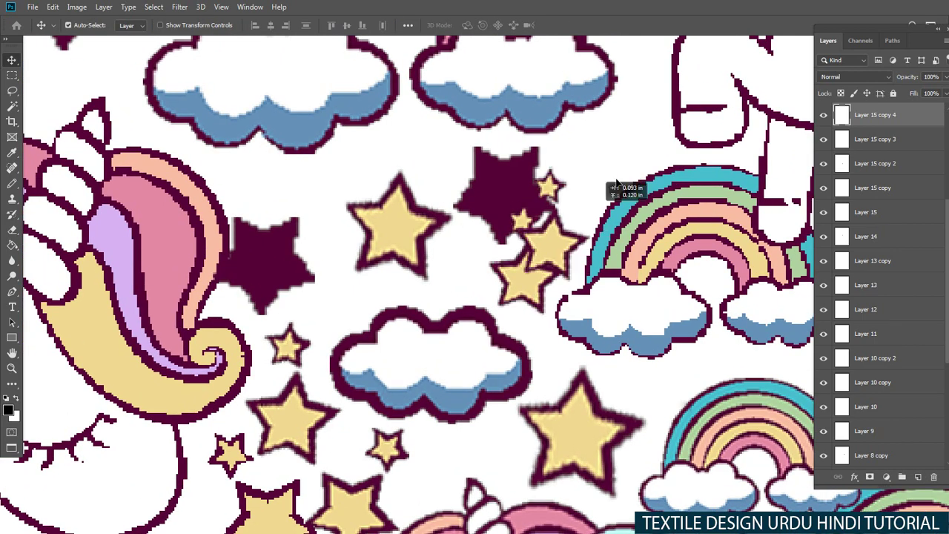
pyautogui.scroll(2, 620, 276)
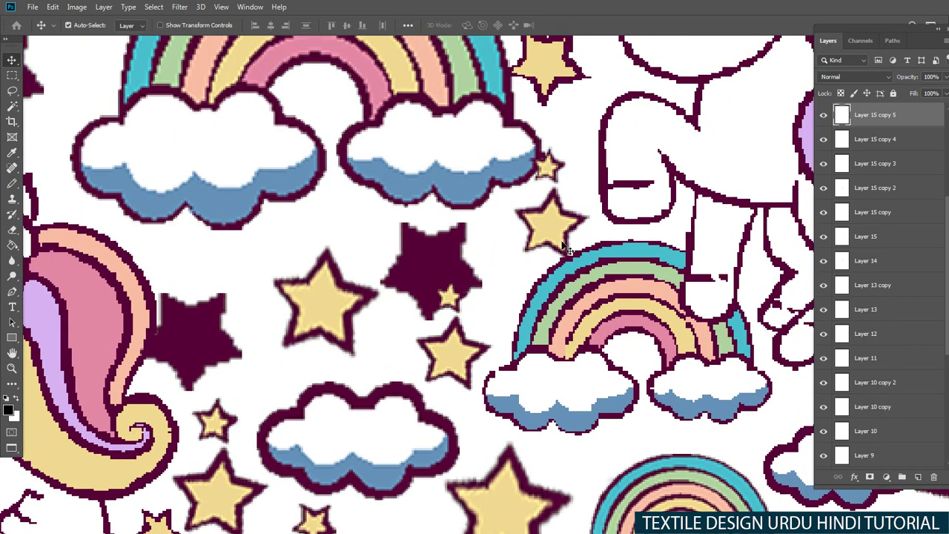
# Step: Rotate the star pair beside the rainbow with Free Transform
pyautogui.hotkey('ctrl', 't')
pyautogui.moveTo(568, 248); pyautogui.dragTo(552, 265)
pyautogui.press('Return')
pyautogui.scroll(1, 505, 266)
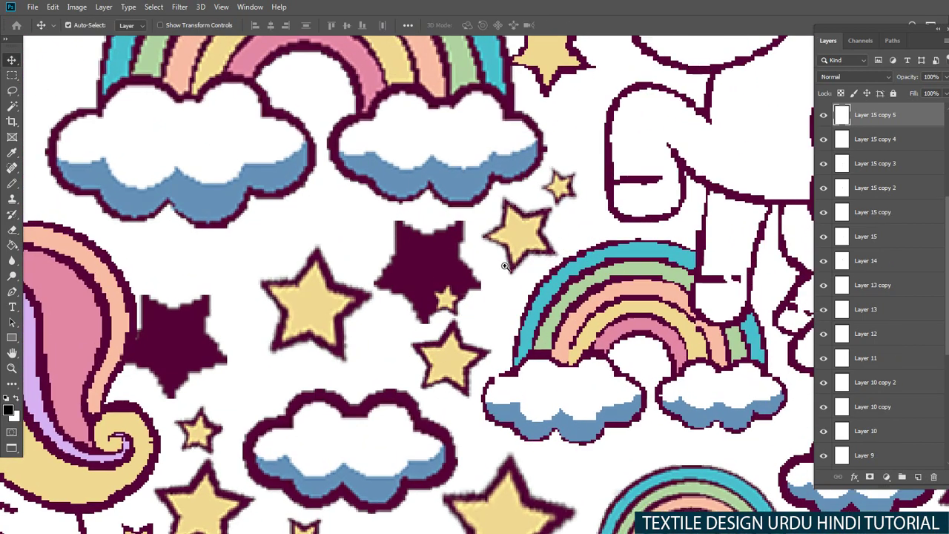
# Step: Lasso-select around the dark star beside the small rainbow
pyautogui.press('l')
pyautogui.moveTo(456, 265); pyautogui.dragTo(398, 315)
pyautogui.moveTo(511, 314); pyautogui.dragTo(513, 314)
pyautogui.scroll(-3, 513, 314)
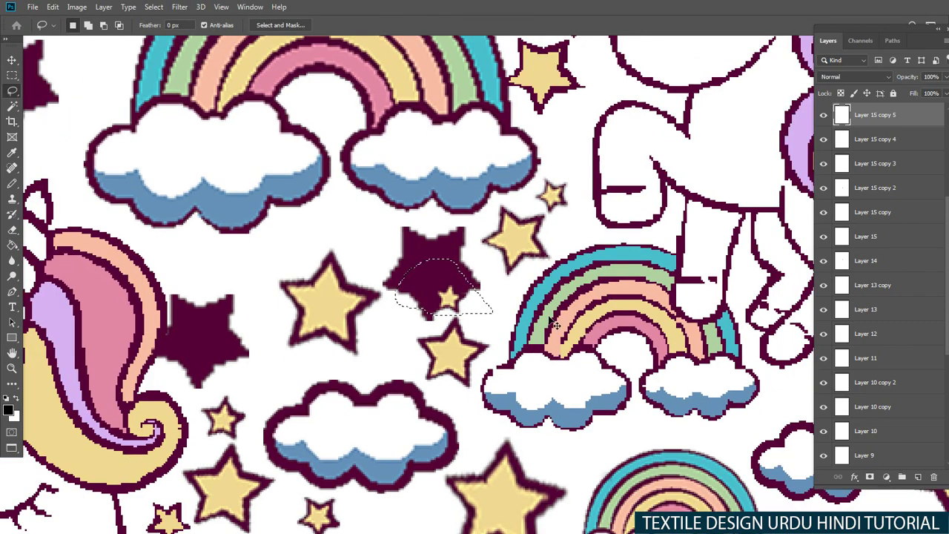
pyautogui.scroll(-2, 536, 331)
pyautogui.press('v')
pyautogui.scroll(5, 460, 307)
# Step: Pick the lower star copy layer and lasso the small star on the dark star
pyautogui.keyDown('ctrl'); pyautogui.click(521, 291); pyautogui.keyUp('ctrl')
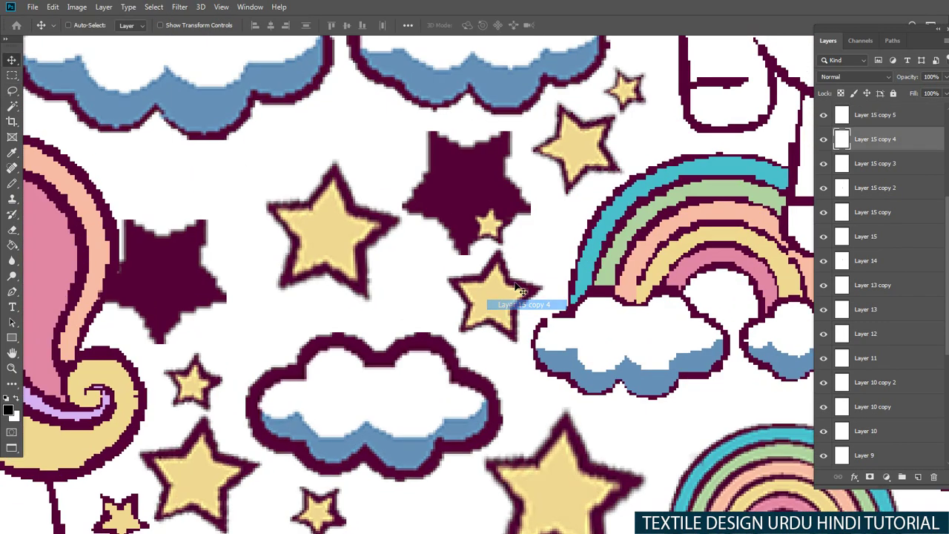
pyautogui.press('l')
pyautogui.moveTo(482, 243); pyautogui.dragTo(470, 249)
pyautogui.scroll(-3, 578, 270)
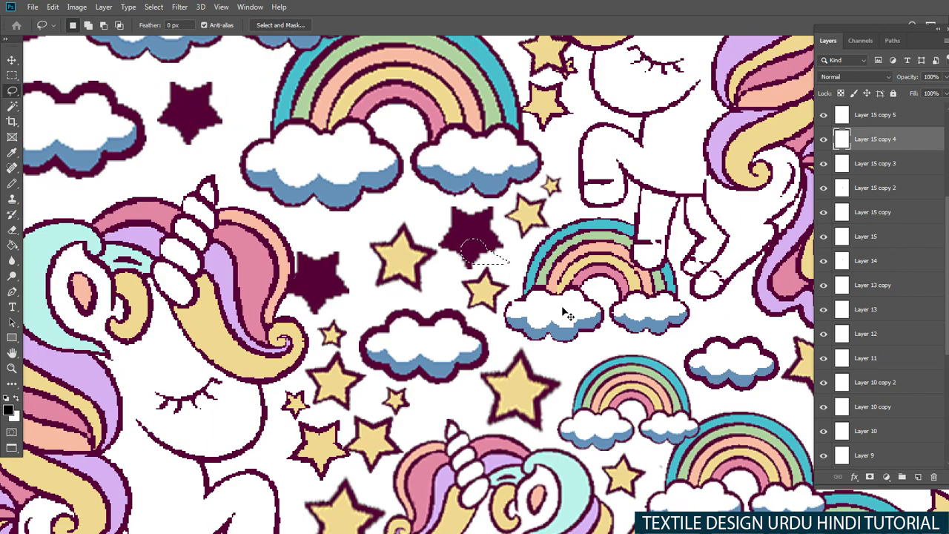
pyautogui.scroll(-2, 526, 314)
pyautogui.scroll(-1, 519, 312)
pyautogui.scroll(-1, 492, 261)
pyautogui.scroll(-1, 492, 261)
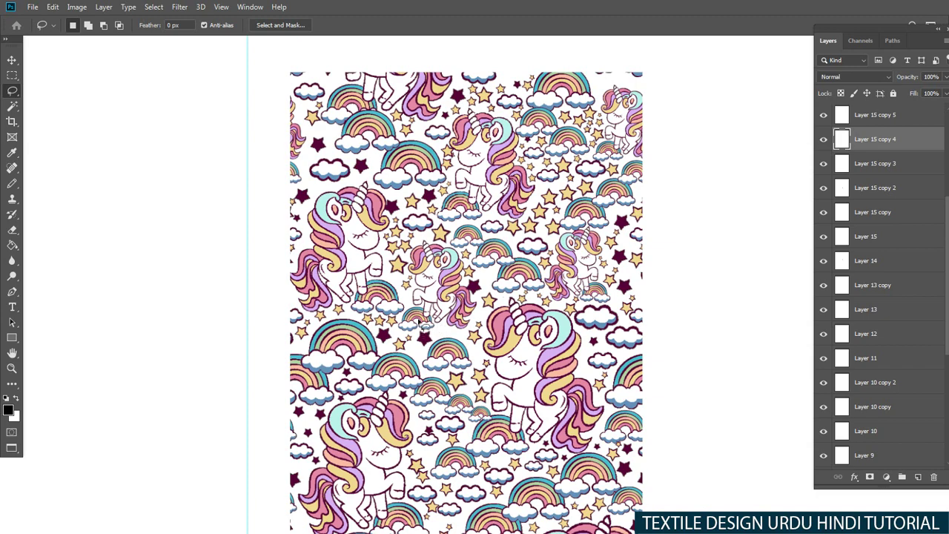
# Step: Copy the selected yellow stars to a new layer, move them into an empty gap and rotate them
pyautogui.scroll(3, 299, 164)
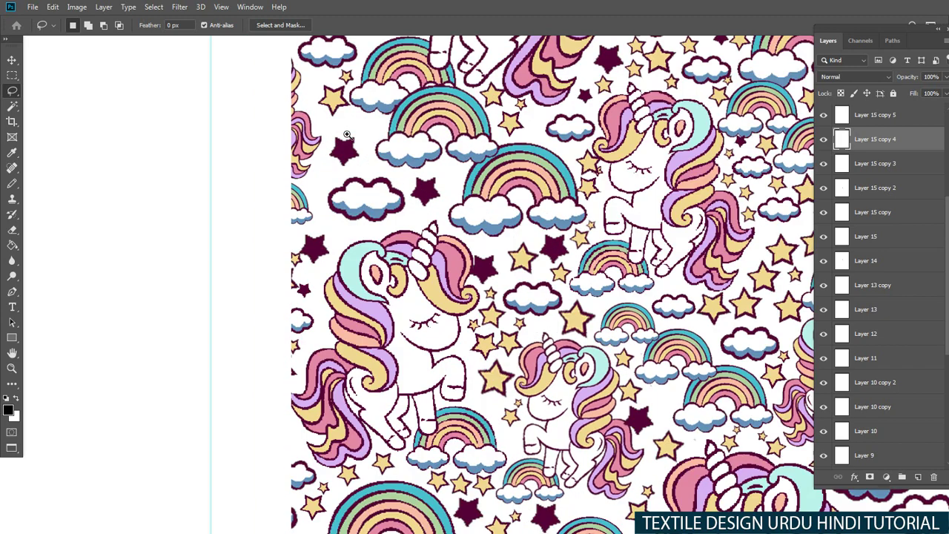
pyautogui.scroll(2, 370, 259)
pyautogui.hotkey('ctrl', 'j')
pyautogui.moveTo(430, 319)
pyautogui.mouseDown()
pyautogui.moveTo(450, 345)
pyautogui.moveTo(523, 317)
pyautogui.mouseUp()
pyautogui.hotkey('ctrl', 't')
pyautogui.press('Return')
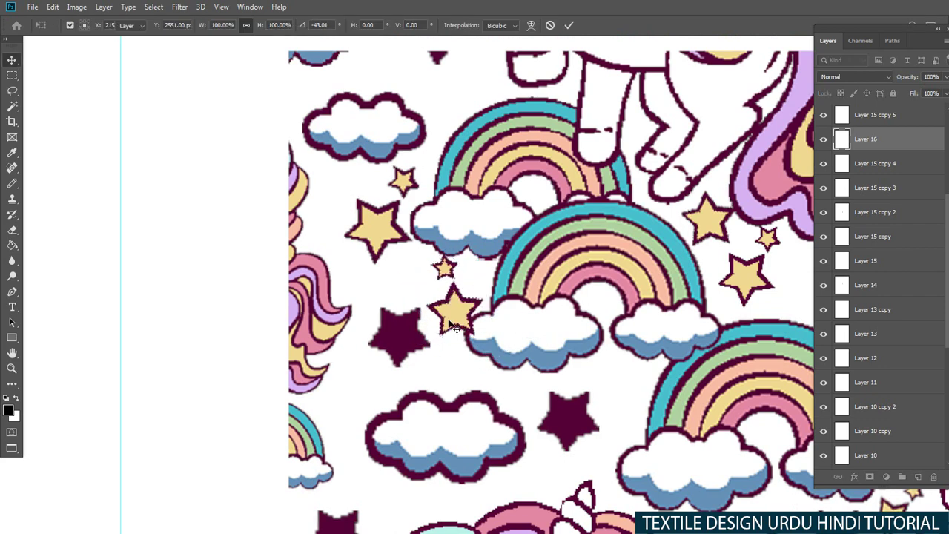
# Step: Duplicate the stars again, place the copy lower-left and rotate it slightly
pyautogui.hotkey('ctrl', 'j')
pyautogui.moveTo(454, 320); pyautogui.dragTo(349, 409)
pyautogui.hotkey('ctrl', 't')
pyautogui.moveTo(400, 428); pyautogui.dragTo(407, 404)
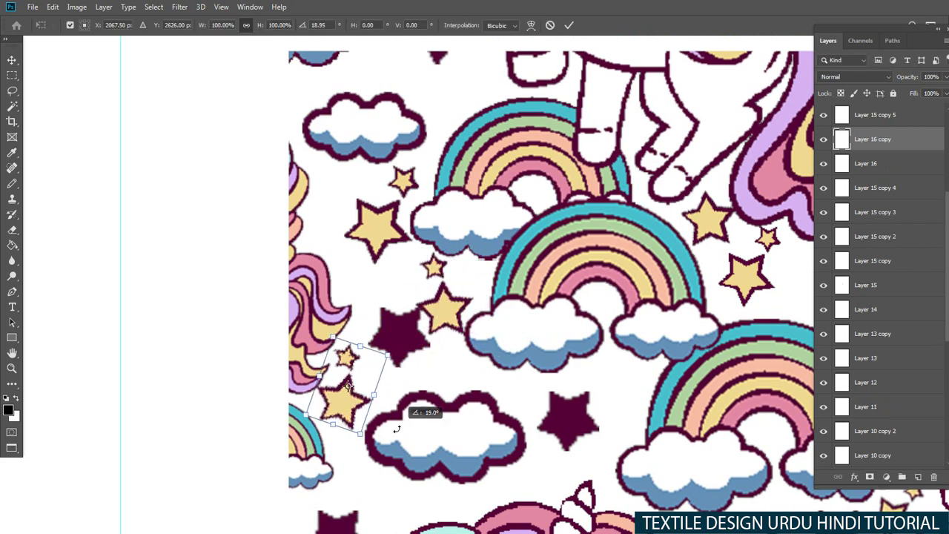
pyautogui.press('Return')
# Step: Lasso the lower-left yellow star, move it up into a gap and rotate it
pyautogui.scroll(1, 360, 410)
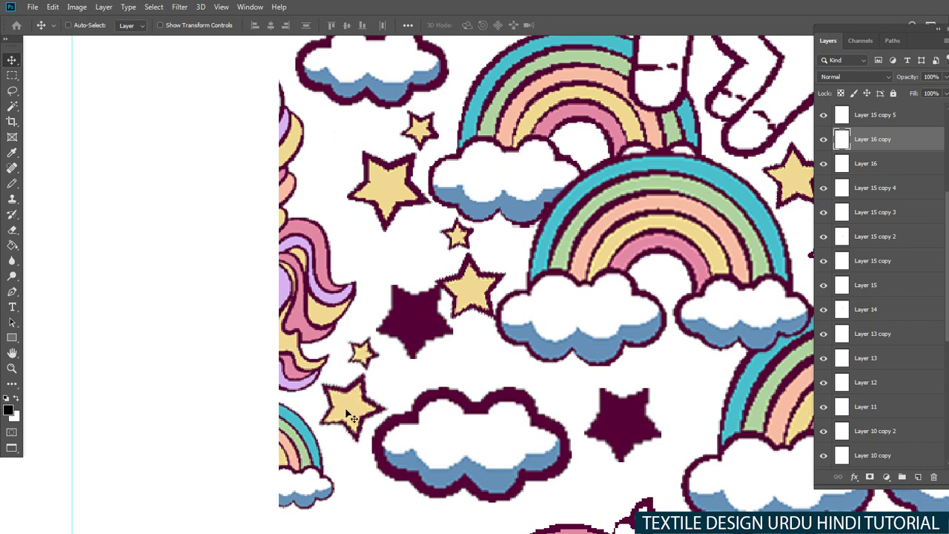
pyautogui.scroll(1, 352, 415)
pyautogui.press('l')
pyautogui.moveTo(361, 369); pyautogui.dragTo(378, 372)
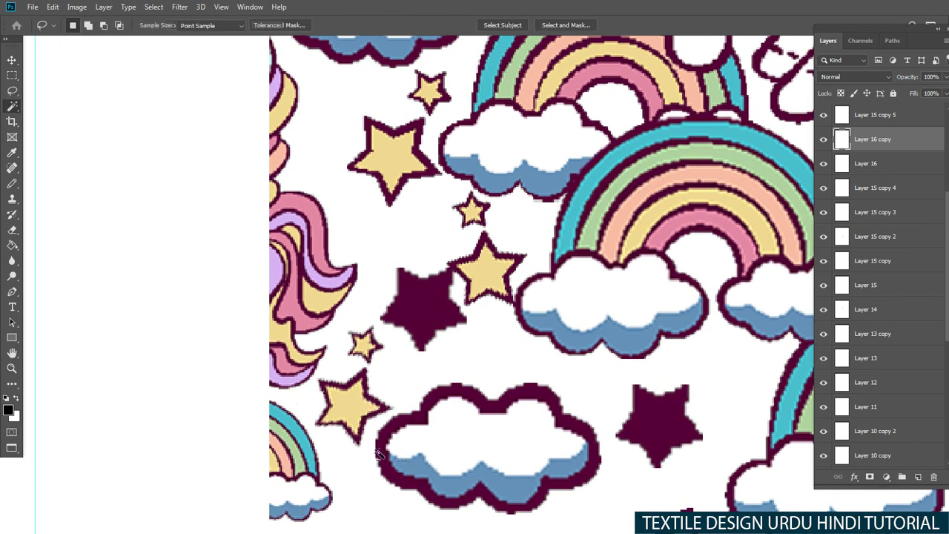
pyautogui.press('v')
pyautogui.moveTo(348, 408); pyautogui.dragTo(386, 234)
pyautogui.hotkey('ctrl', 't')
pyautogui.moveTo(461, 256); pyautogui.dragTo(445, 270)
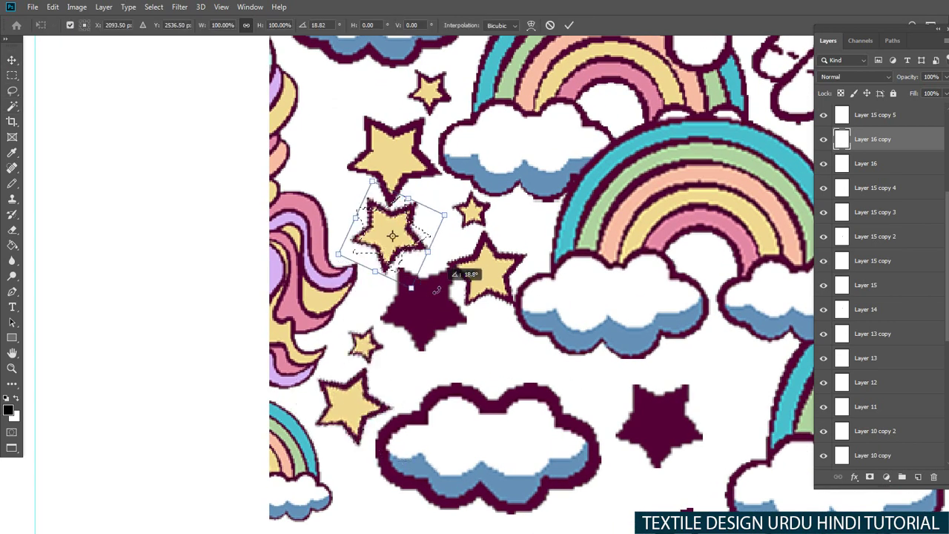
pyautogui.press('Return')
# Step: Rotate and slightly shrink that star to fit its gap
pyautogui.hotkey('ctrl', 't')
pyautogui.moveTo(419, 203); pyautogui.dragTo(424, 177)
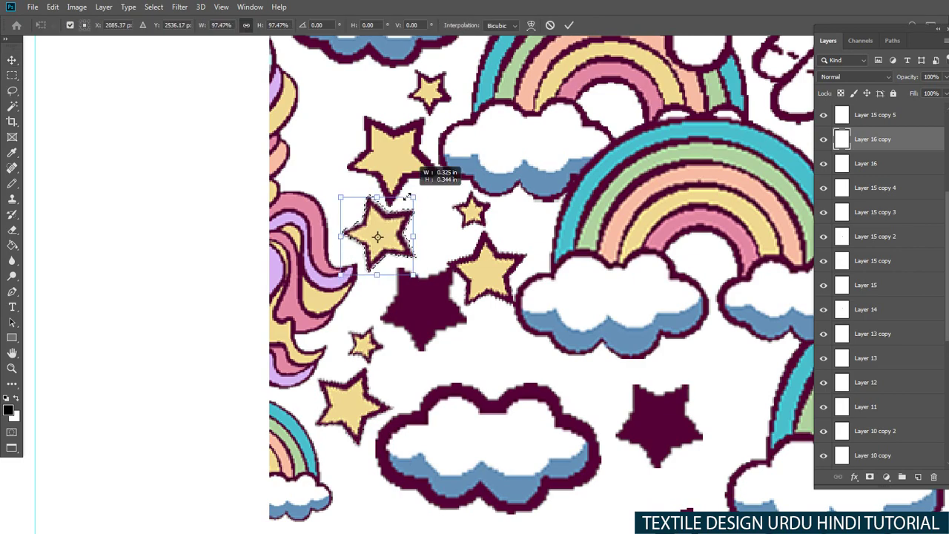
pyautogui.press('Return')
pyautogui.scroll(-3, 425, 270)
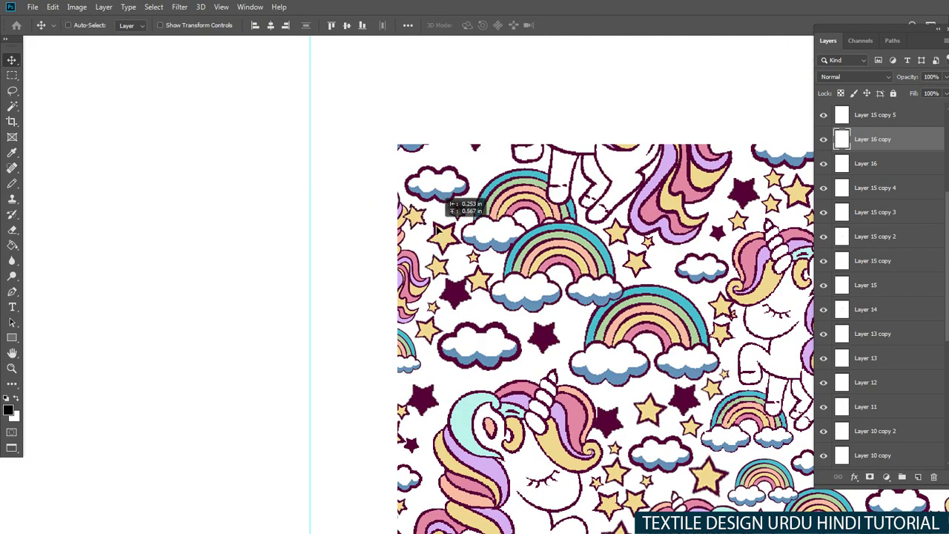
pyautogui.scroll(-2, 475, 261)
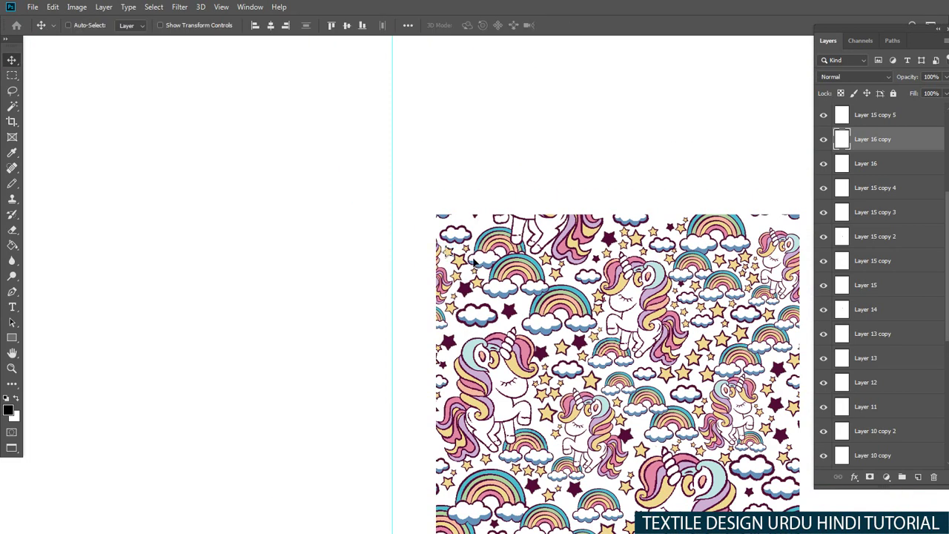
pyautogui.scroll(5, 556, 261)
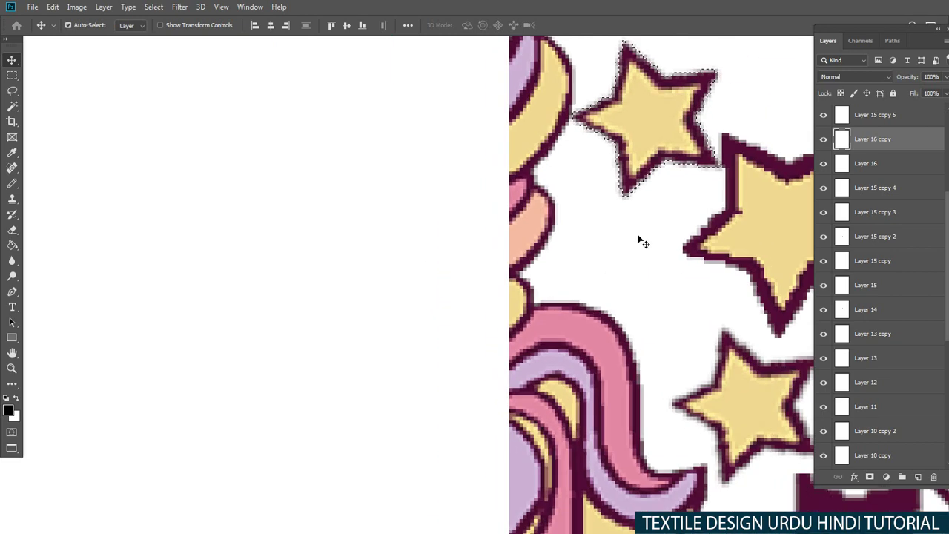
# Step: Rotate the selected star clockwise and commit the change
pyautogui.hotkey('ctrl', 't')
pyautogui.moveTo(646, 231); pyautogui.dragTo(585, 220)
pyautogui.press('Return')
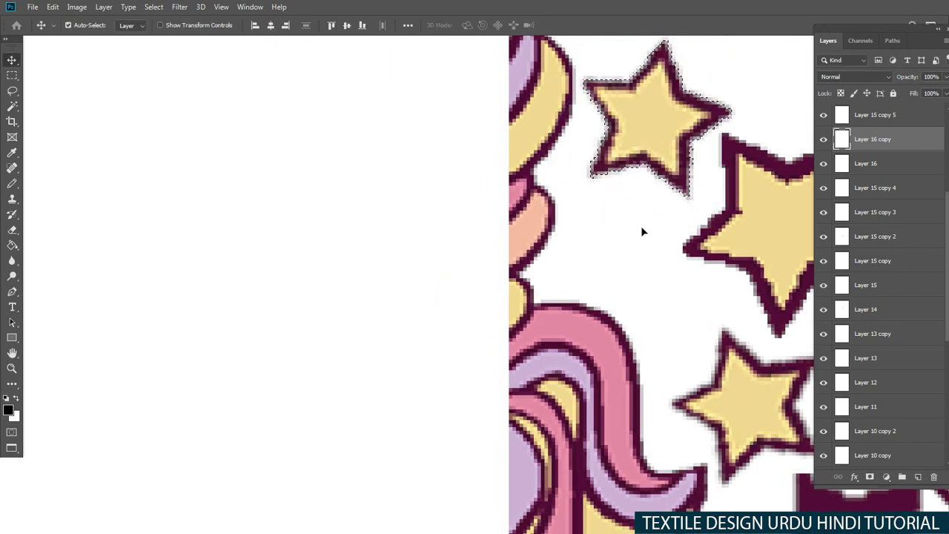
pyautogui.scroll(-3, 640, 232)
pyautogui.scroll(2, 540, 374)
# Step: Move the yellow star down and right into a gap and enlarge it
pyautogui.moveTo(540, 374)
pyautogui.mouseDown()
pyautogui.moveTo(561, 372)
pyautogui.moveTo(468, 316)
pyautogui.moveTo(336, 349)
pyautogui.moveTo(297, 338)
pyautogui.moveTo(689, 356)
pyautogui.moveTo(701, 319)
pyautogui.moveTo(516, 326)
pyautogui.mouseUp()
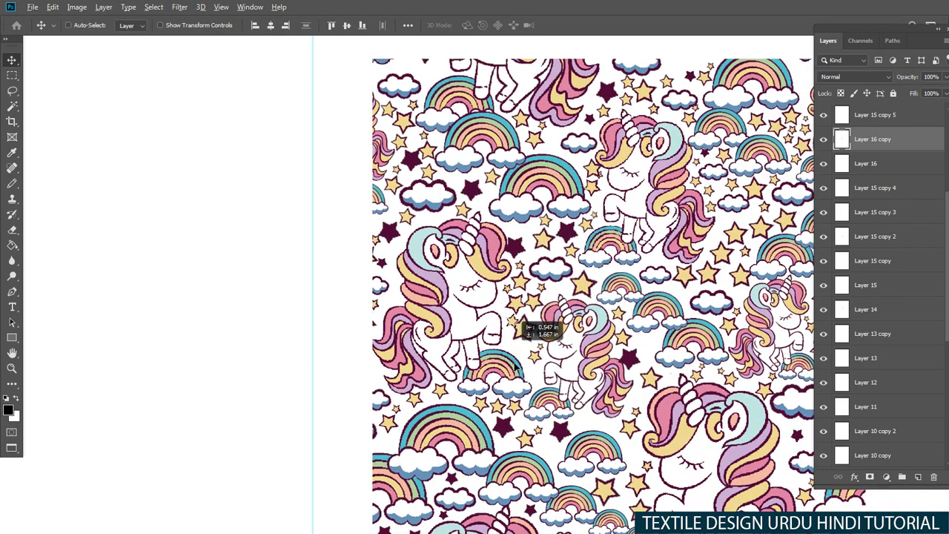
pyautogui.moveTo(517, 359)
pyautogui.mouseDown()
pyautogui.moveTo(549, 419)
pyautogui.moveTo(519, 404)
pyautogui.moveTo(755, 437)
pyautogui.moveTo(597, 332)
pyautogui.mouseUp()
pyautogui.scroll(3, 547, 426)
pyautogui.scroll(2, 547, 428)
pyautogui.hotkey('ctrl', 't')
pyautogui.press('Return')
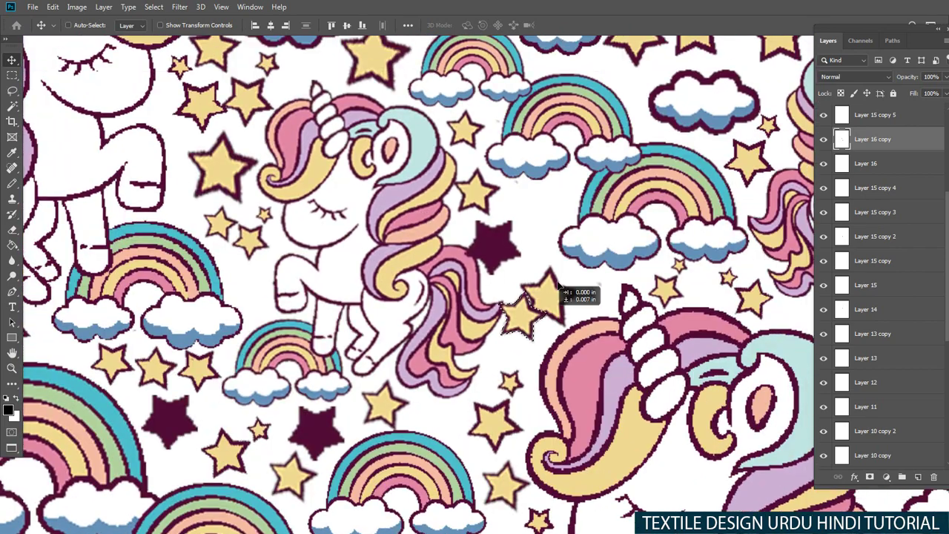
# Step: Drag star copies into other empty gaps among the clouds, including Layer 16 copy
pyautogui.moveTo(612, 304); pyautogui.dragTo(633, 393)
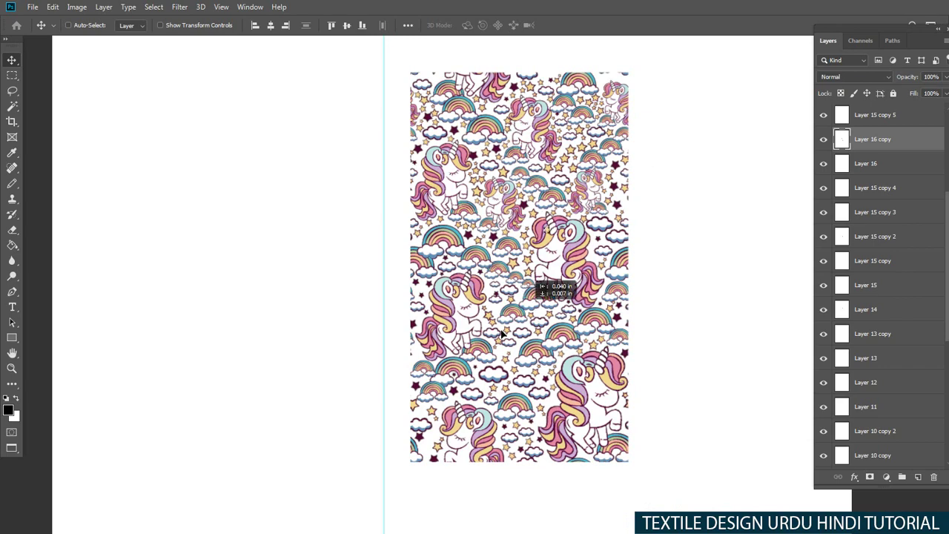
pyautogui.moveTo(502, 335)
pyautogui.mouseDown()
pyautogui.moveTo(503, 317)
pyautogui.moveTo(408, 173)
pyautogui.moveTo(374, 198)
pyautogui.mouseUp()
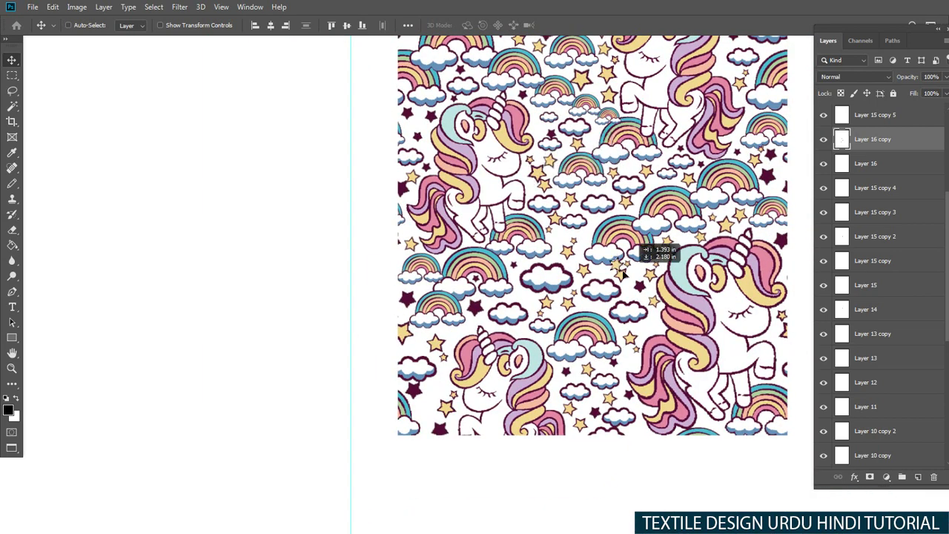
pyautogui.moveTo(622, 274)
pyautogui.mouseDown()
pyautogui.moveTo(589, 240)
pyautogui.moveTo(541, 296)
pyautogui.moveTo(531, 331)
pyautogui.mouseUp()
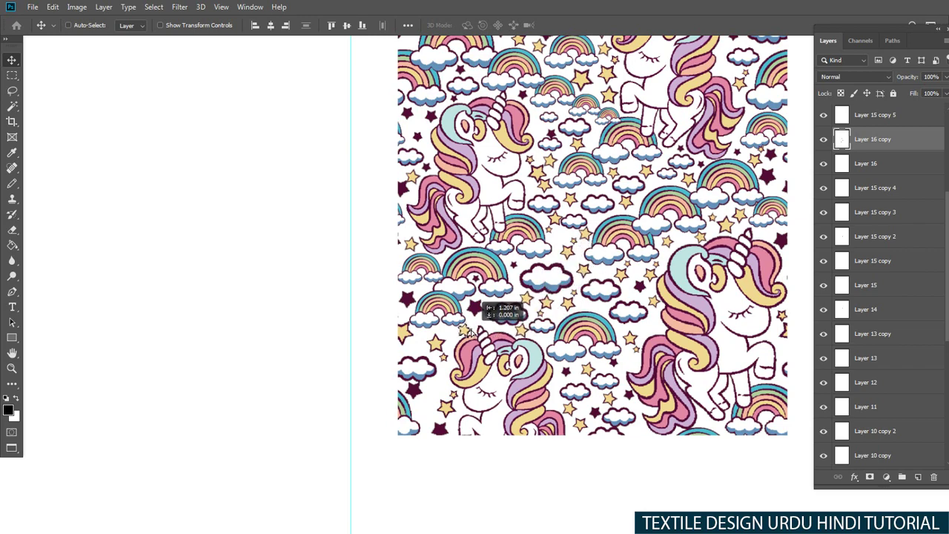
# Step: Place a star copy beside the unicorn's horn and resize it
pyautogui.scroll(2, 463, 328)
pyautogui.scroll(2, 474, 323)
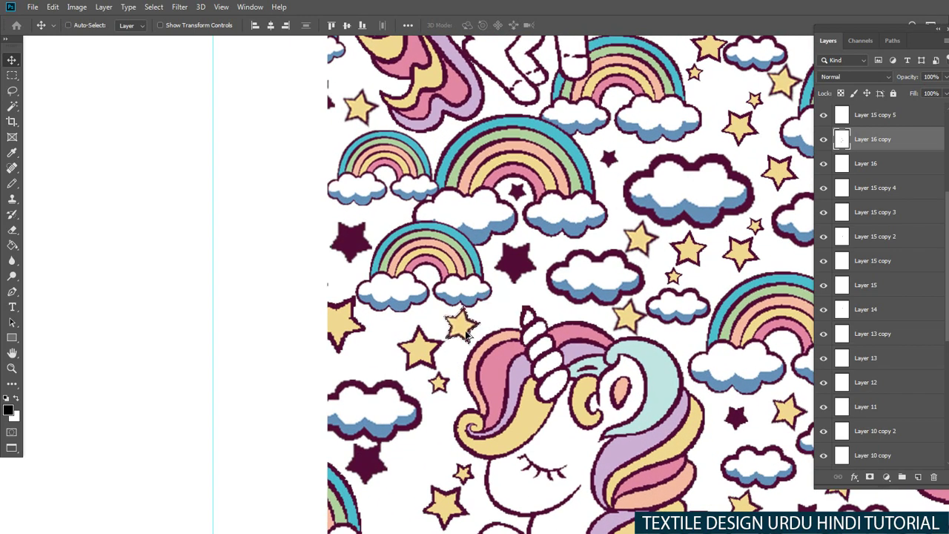
pyautogui.moveTo(464, 329); pyautogui.dragTo(501, 318)
pyautogui.hotkey('ctrl', 't')
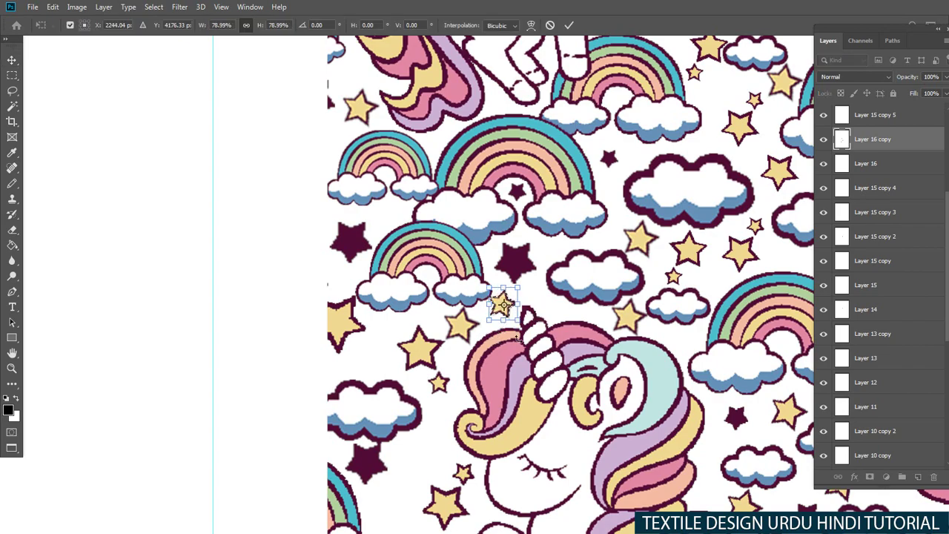
pyautogui.press('Return')
pyautogui.scroll(-5, 561, 324)
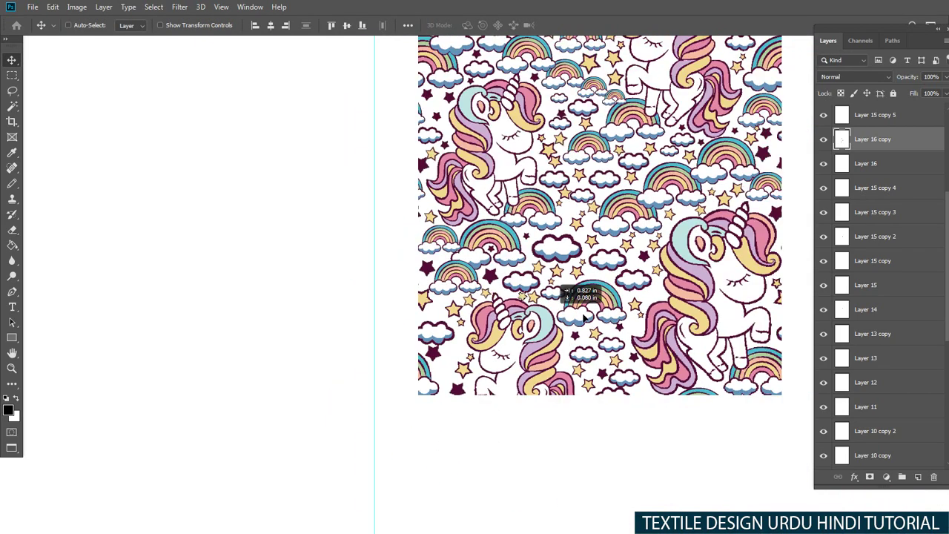
# Step: Move another star into a gap and shrink it just above the rainbow
pyautogui.moveTo(584, 316); pyautogui.dragTo(670, 312)
pyautogui.scroll(1, 669, 312)
pyautogui.scroll(3, 445, 301)
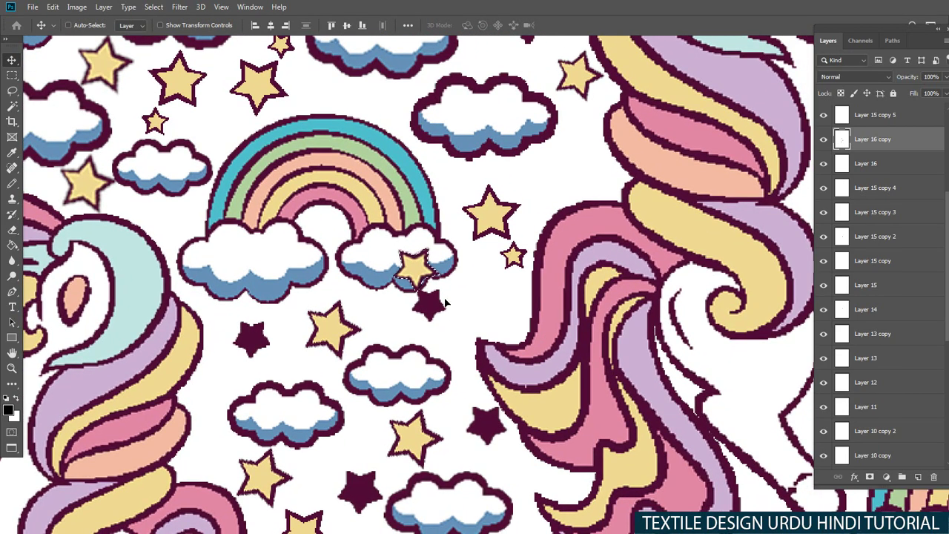
pyautogui.moveTo(415, 269)
pyautogui.mouseDown()
pyautogui.moveTo(591, 169)
pyautogui.moveTo(434, 133)
pyautogui.moveTo(343, 94)
pyautogui.mouseUp()
pyautogui.hotkey('ctrl', 't')
pyautogui.press('Return')
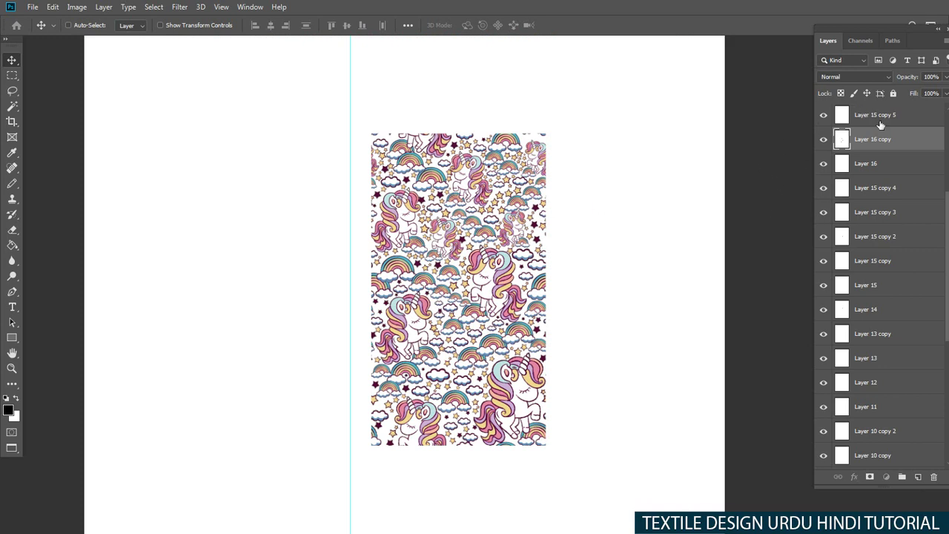
# Step: Select layers Layer 1 copy 6 through Layer 2 copy 11 and merge them
pyautogui.click(880, 125)
pyautogui.moveTo(946, 207)
pyautogui.mouseDown()
pyautogui.moveTo(948, 119)
pyautogui.moveTo(925, 366)
pyautogui.mouseUp()
pyautogui.click(923, 123)
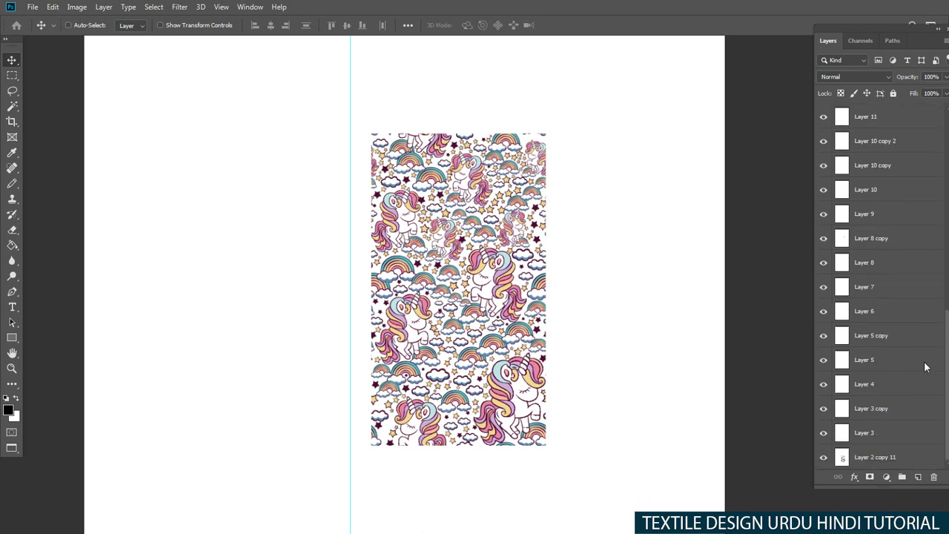
pyautogui.keyDown('shift'); pyautogui.click(862, 459); pyautogui.keyUp('shift')
pyautogui.hotkey('ctrl', 'e')
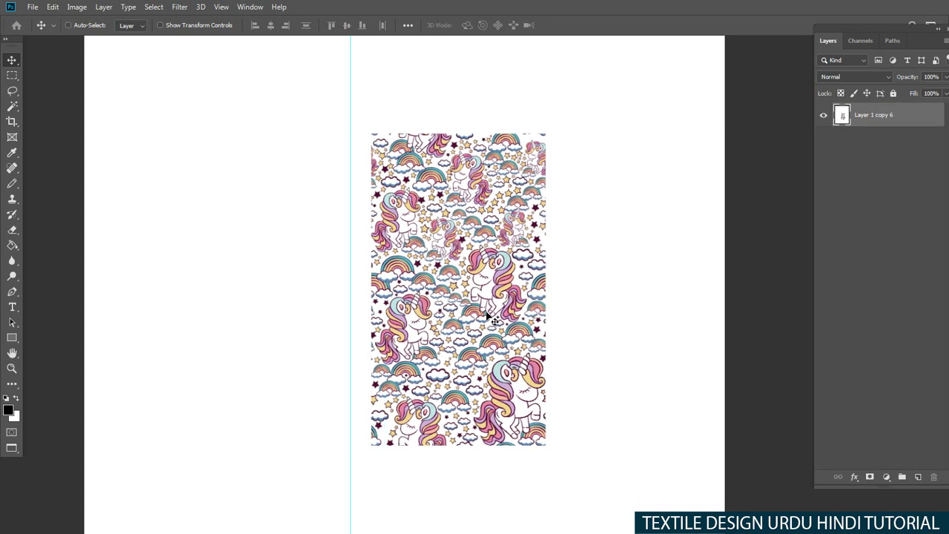
# Step: Zoom out to the whole page and draw a rectangular selection on it
pyautogui.hotkey('ctrl', 't')
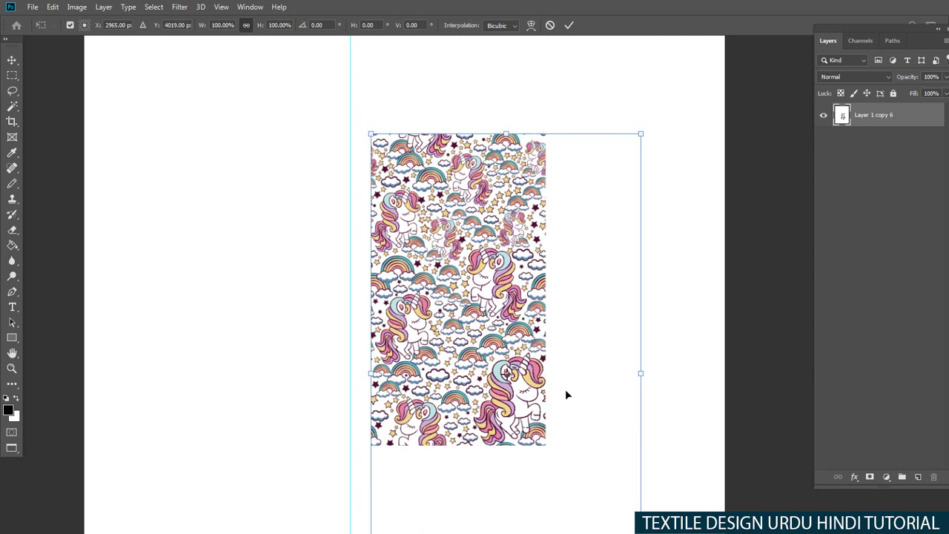
pyautogui.hotkey('ctrl', '-')
pyautogui.hotkey('ctrl', '-')
pyautogui.press('Return')
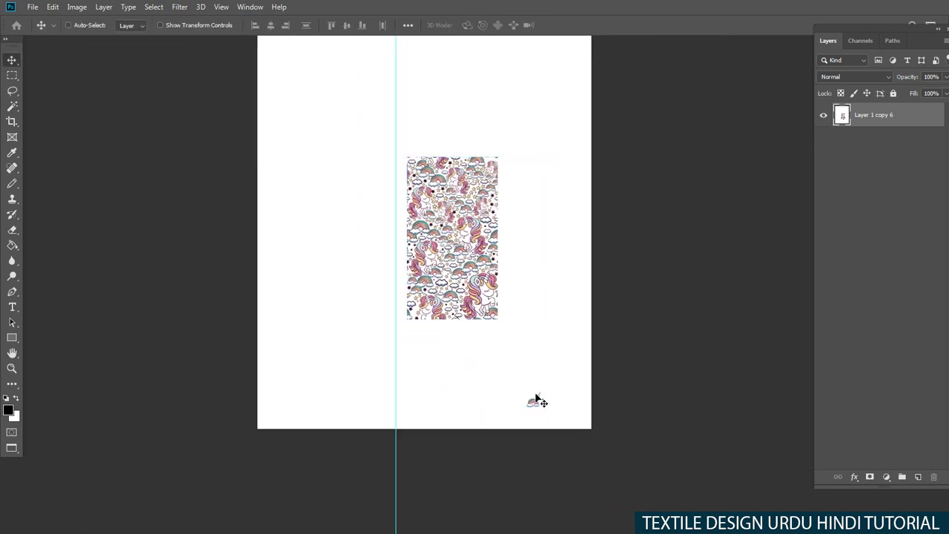
pyautogui.press('m')
pyautogui.moveTo(507, 379); pyautogui.dragTo(588, 421)
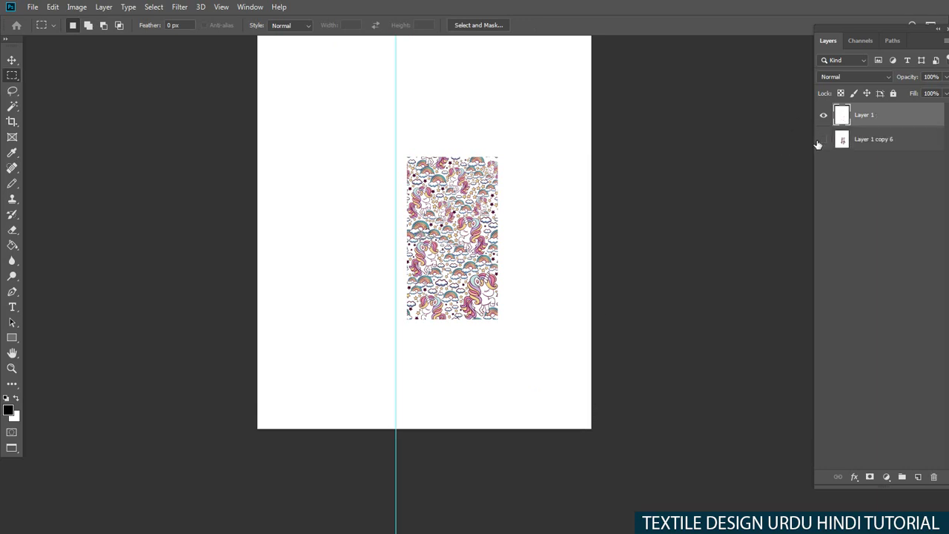
# Step: Hide the white Layer 1, keeping the merged pattern layer visible
pyautogui.click(823, 139)
pyautogui.click(823, 115)
pyautogui.click(823, 139)
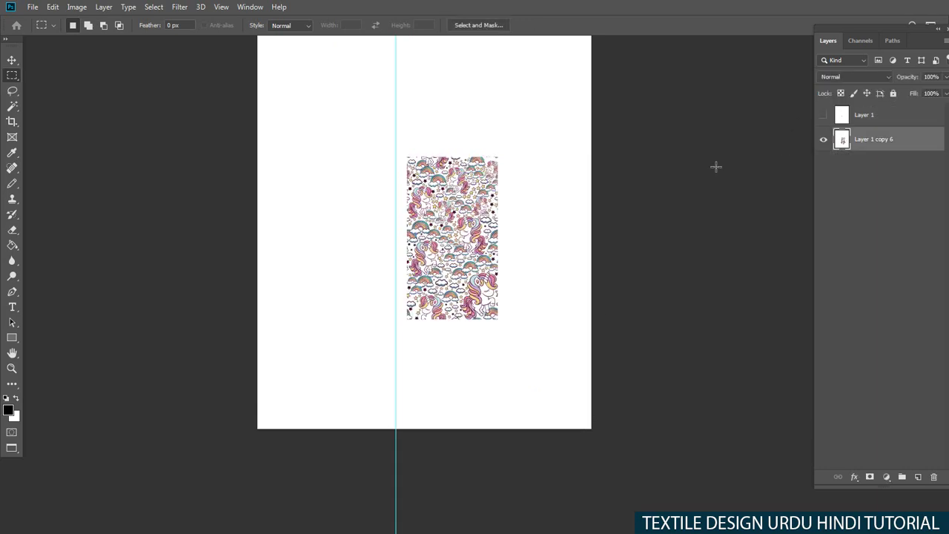
pyautogui.hotkey('ctrl', '+')
pyautogui.hotkey('ctrl', '+')
pyautogui.press('v')
# Step: Shift the tile left, duplicate it rightward and upward, and merge the copy
pyautogui.moveTo(441, 266); pyautogui.dragTo(261, 316)
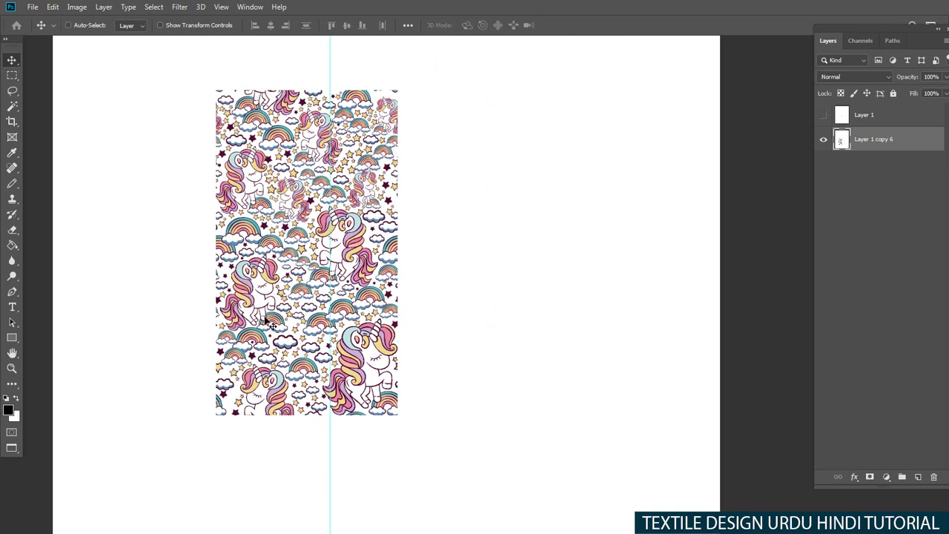
pyautogui.keyDown('alt'); pyautogui.moveTo(188, 315); pyautogui.dragTo(381, 312); pyautogui.keyUp('alt')
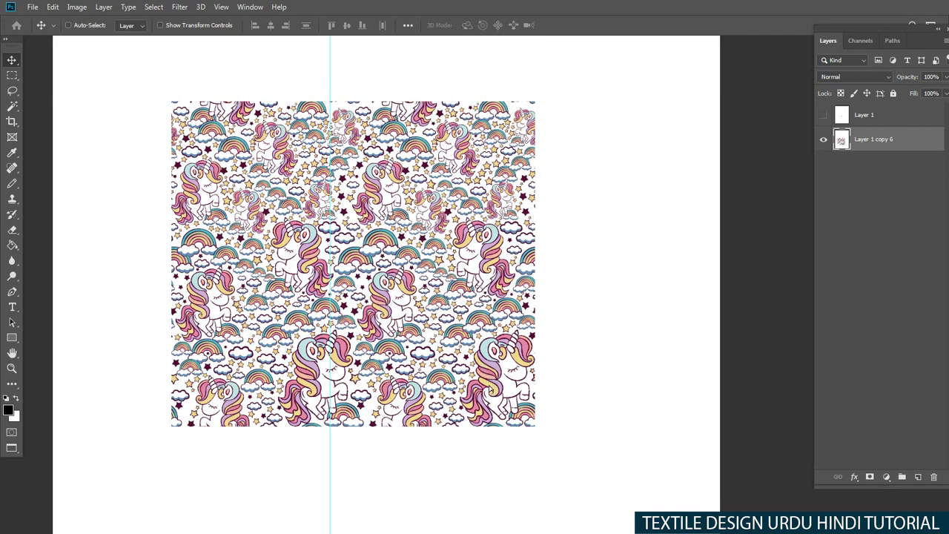
pyautogui.keyDown('alt'); pyautogui.moveTo(528, 363); pyautogui.dragTo(530, 42); pyautogui.keyUp('alt')
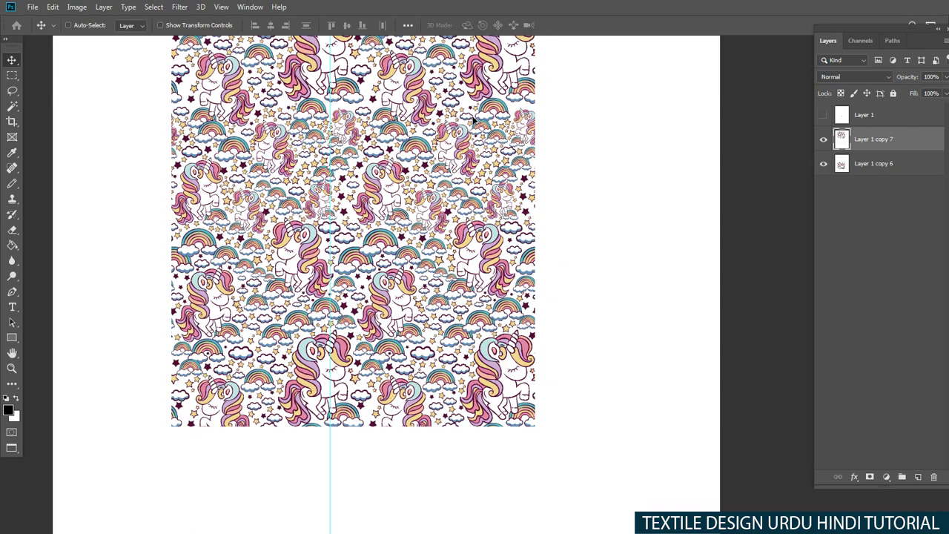
pyautogui.hotkey('ctrl', 'e')
# Step: Zoom in and pan across the pattern to inspect the tiled edges
pyautogui.rightClick(436, 231)
pyautogui.click(451, 253)
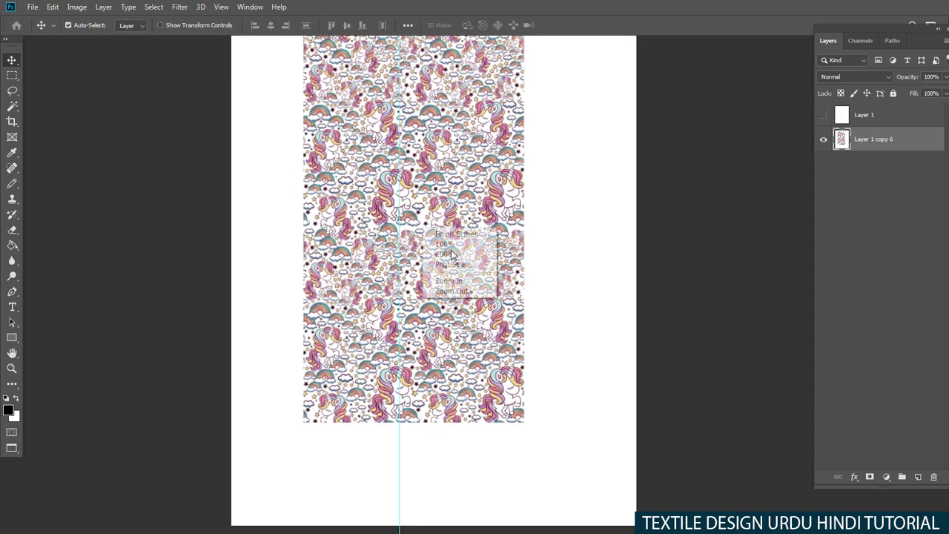
pyautogui.click(457, 262)
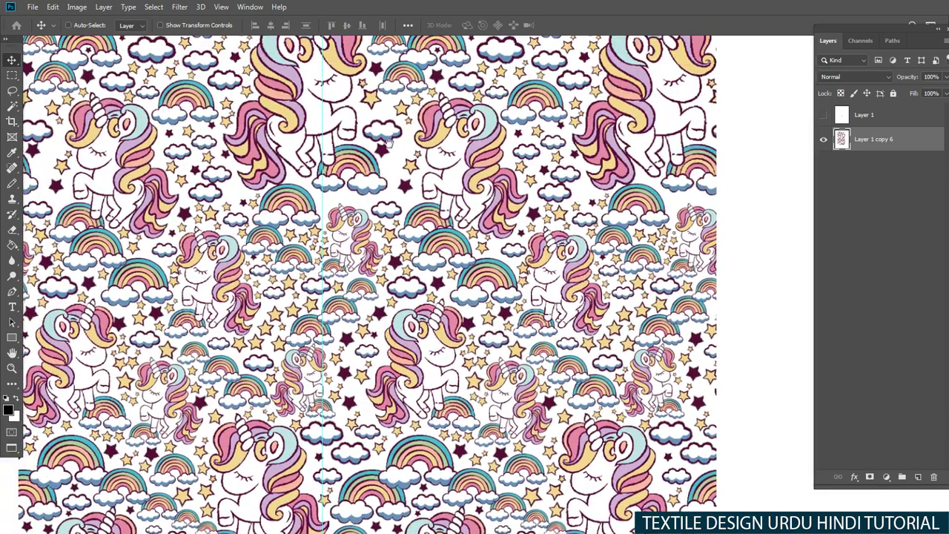
pyautogui.moveTo(387, 143); pyautogui.dragTo(452, 297)
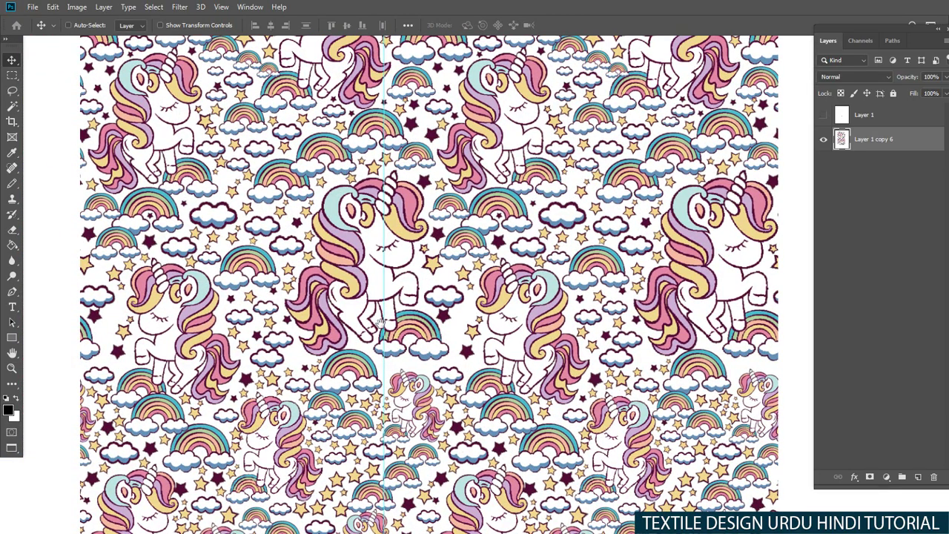
pyautogui.scroll(1, 456, 343)
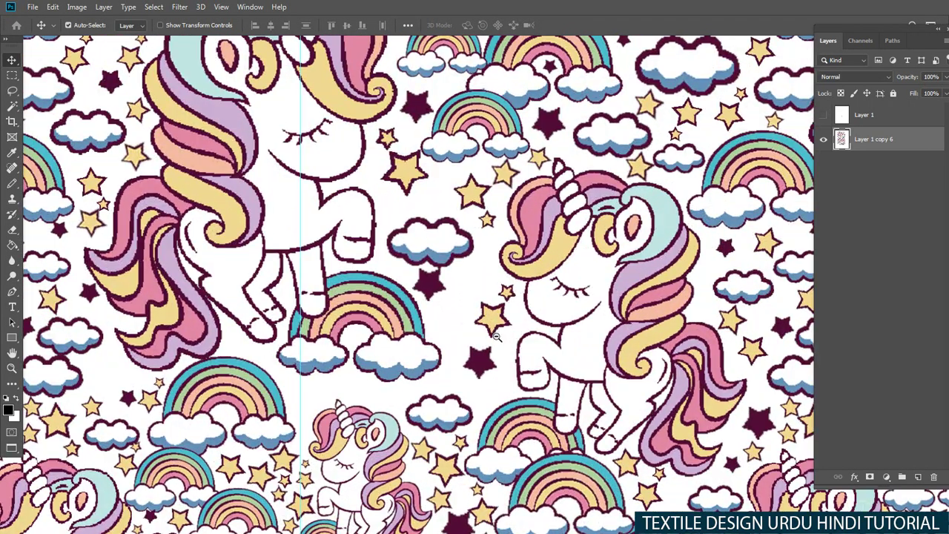
pyautogui.scroll(-3, 452, 343)
pyautogui.scroll(-2, 445, 343)
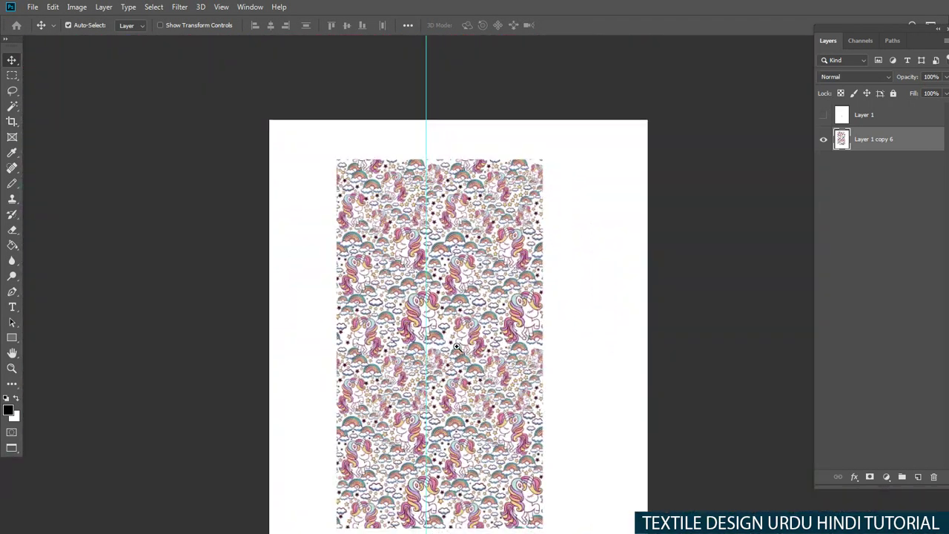
pyautogui.scroll(-1, 455, 346)
pyautogui.scroll(-1, 456, 346)
pyautogui.scroll(3, 475, 356)
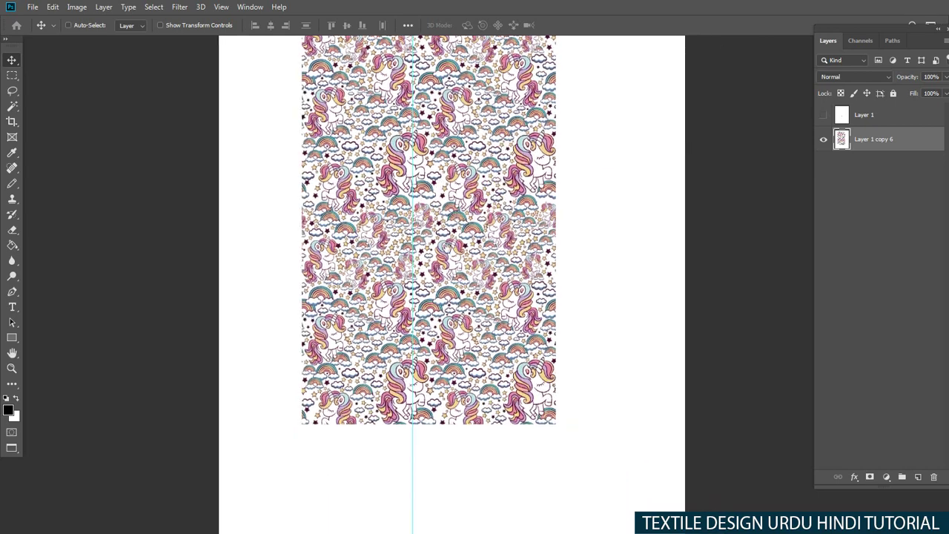
# Step: Redo the misplaced copy, duplicating the pattern to fill the page's right side and merging it
pyautogui.moveTo(345, 287)
pyautogui.mouseDown()
pyautogui.moveTo(259, 360)
pyautogui.moveTo(530, 341)
pyautogui.moveTo(495, 346)
pyautogui.mouseUp()
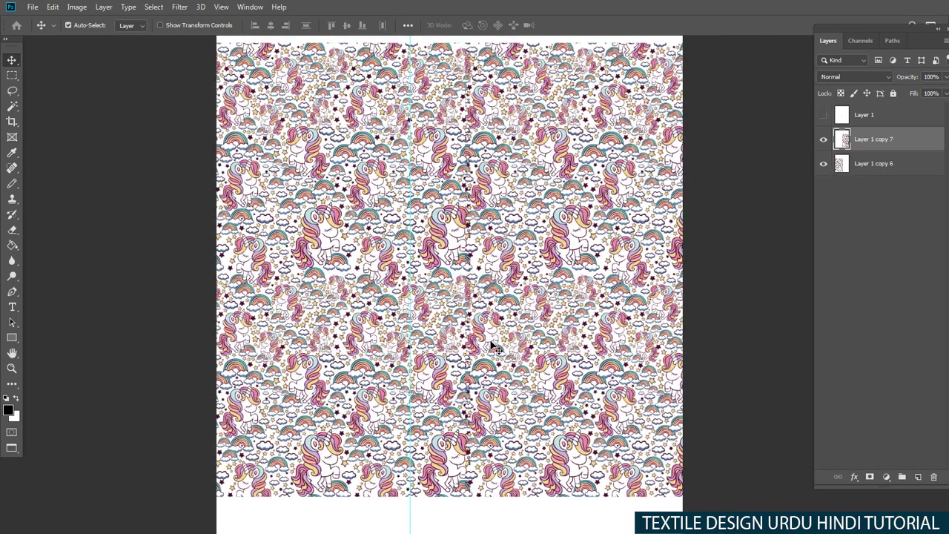
pyautogui.hotkey('ctrl', 'z')
pyautogui.moveTo(248, 326); pyautogui.dragTo(504, 319)
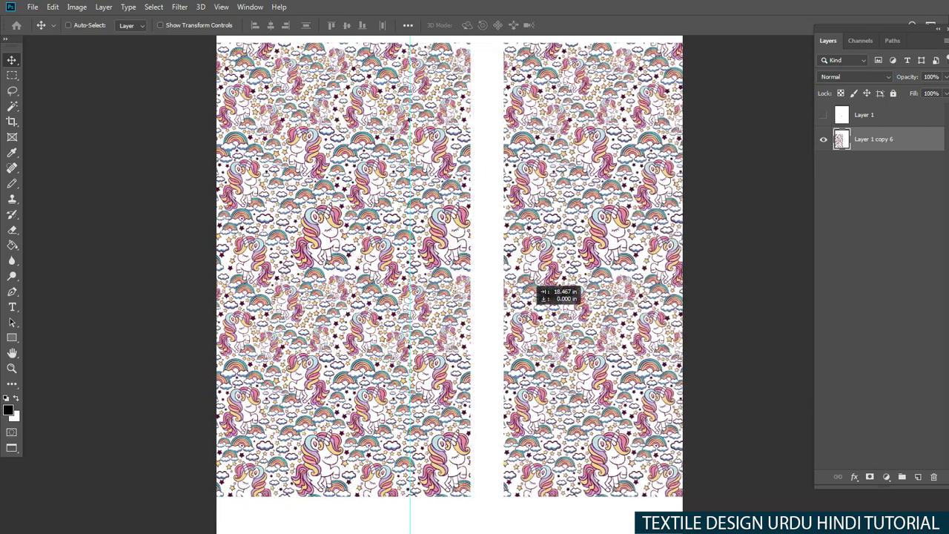
pyautogui.hotkey('ctrl', 'e')
# Step: Zoom out and scroll to review the fully tiled page
pyautogui.hotkey('ctrl', '+')
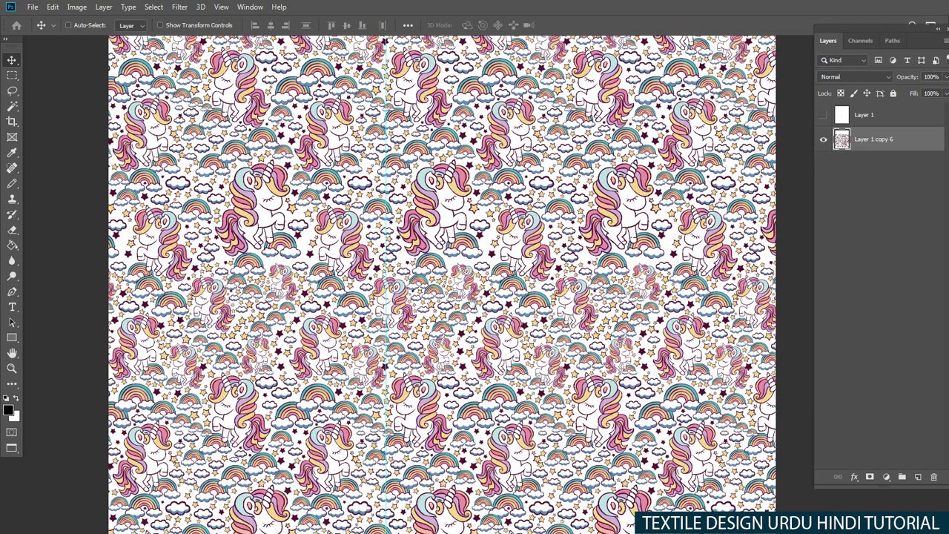
pyautogui.hotkey('ctrl', '-')
pyautogui.press('m')
pyautogui.scroll(2, 456, 315)
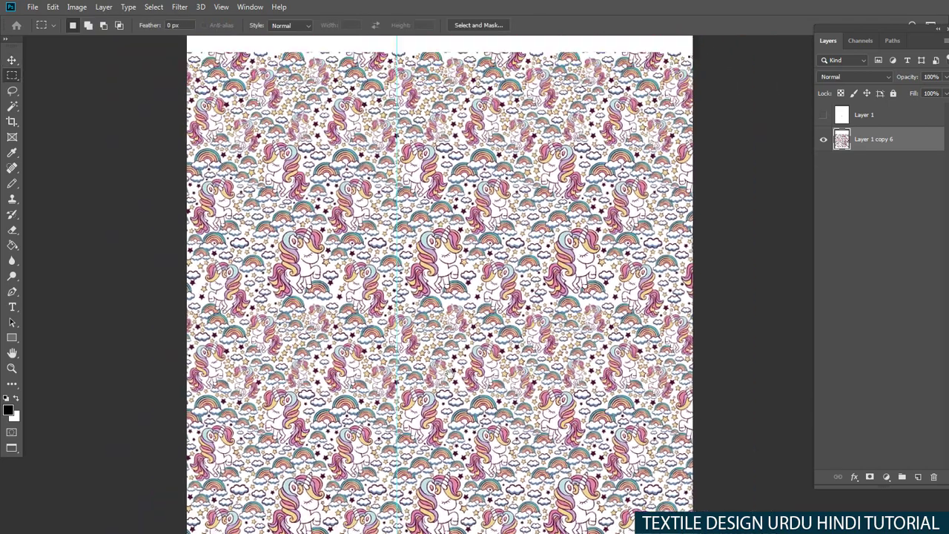
pyautogui.scroll(3, 452, 335)
pyautogui.scroll(3, 450, 332)
pyautogui.scroll(-2, 460, 296)
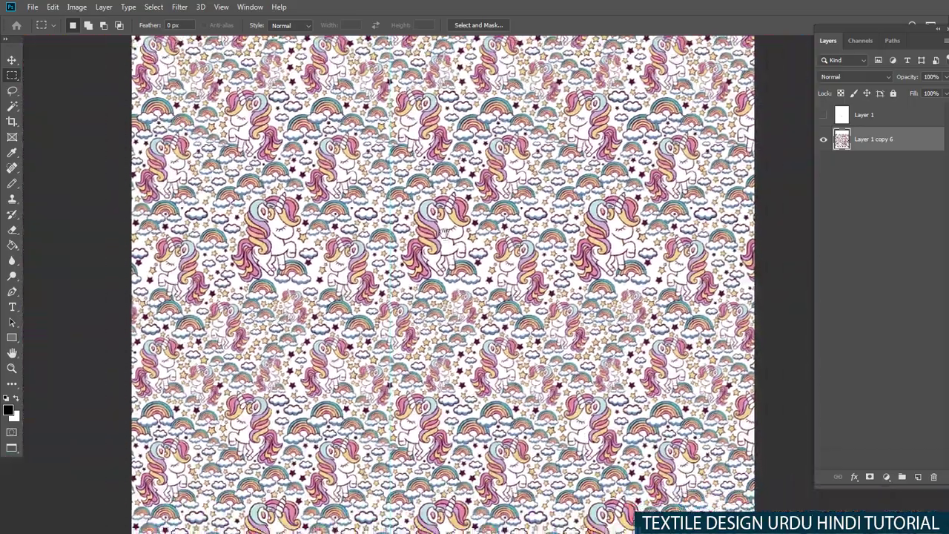